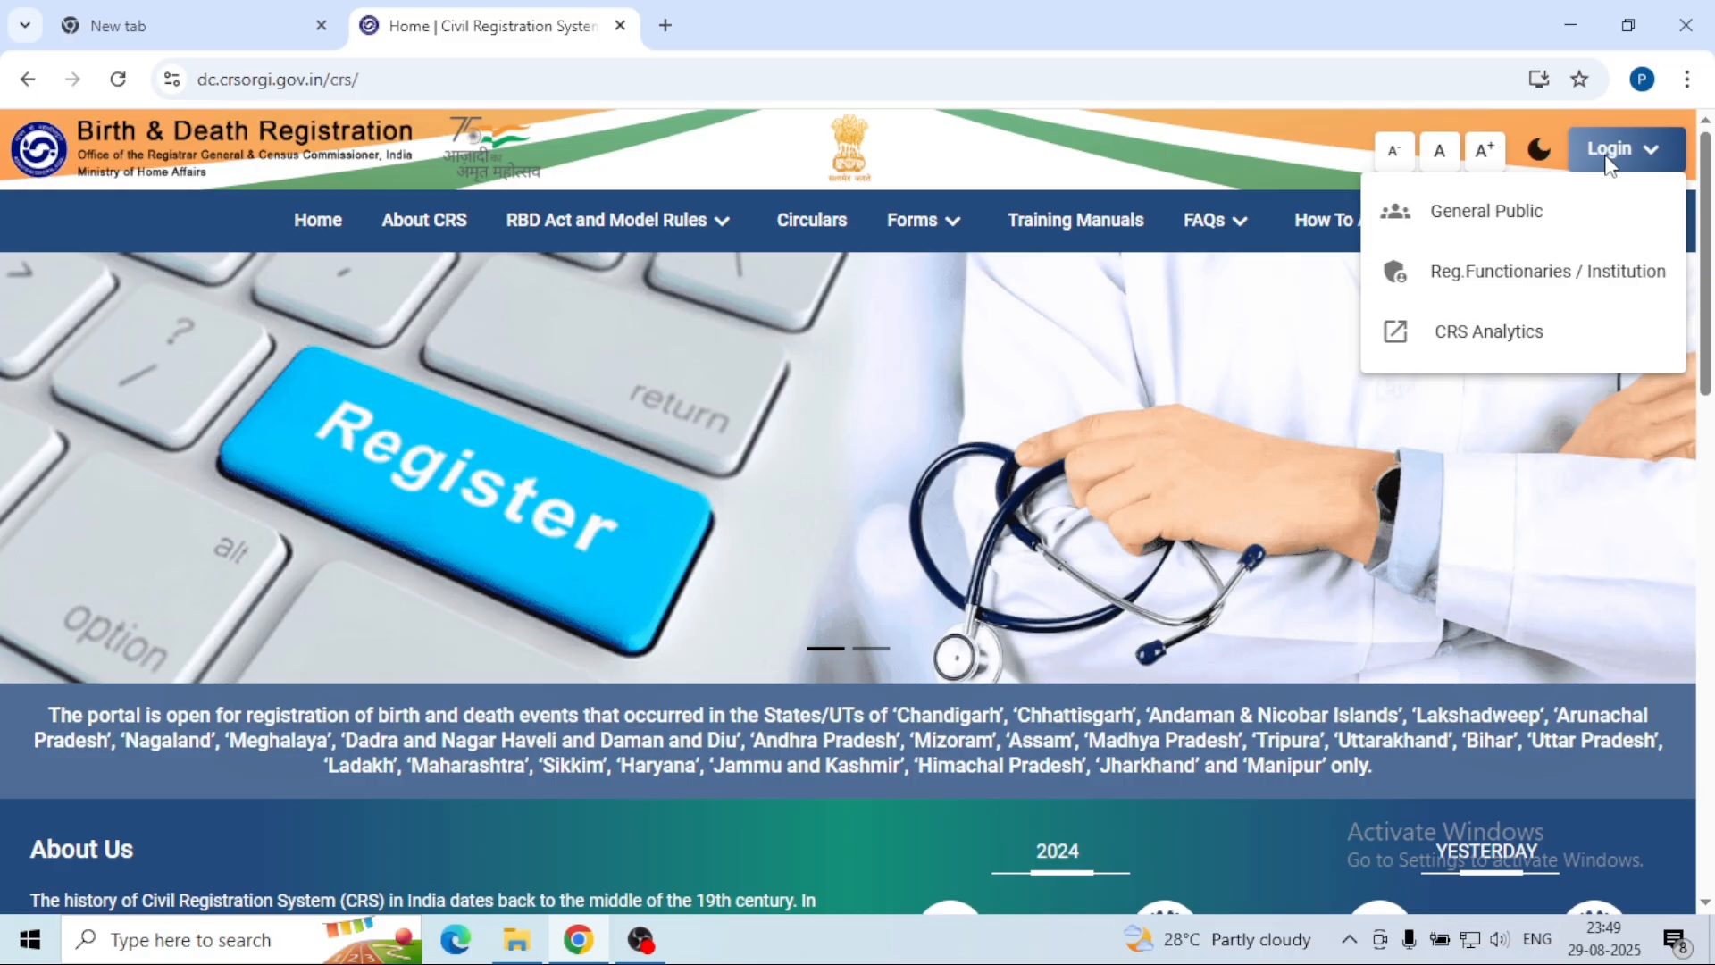
Step: Open the General Public login page and switch to its Sign Up form for new users
click(1463, 218)
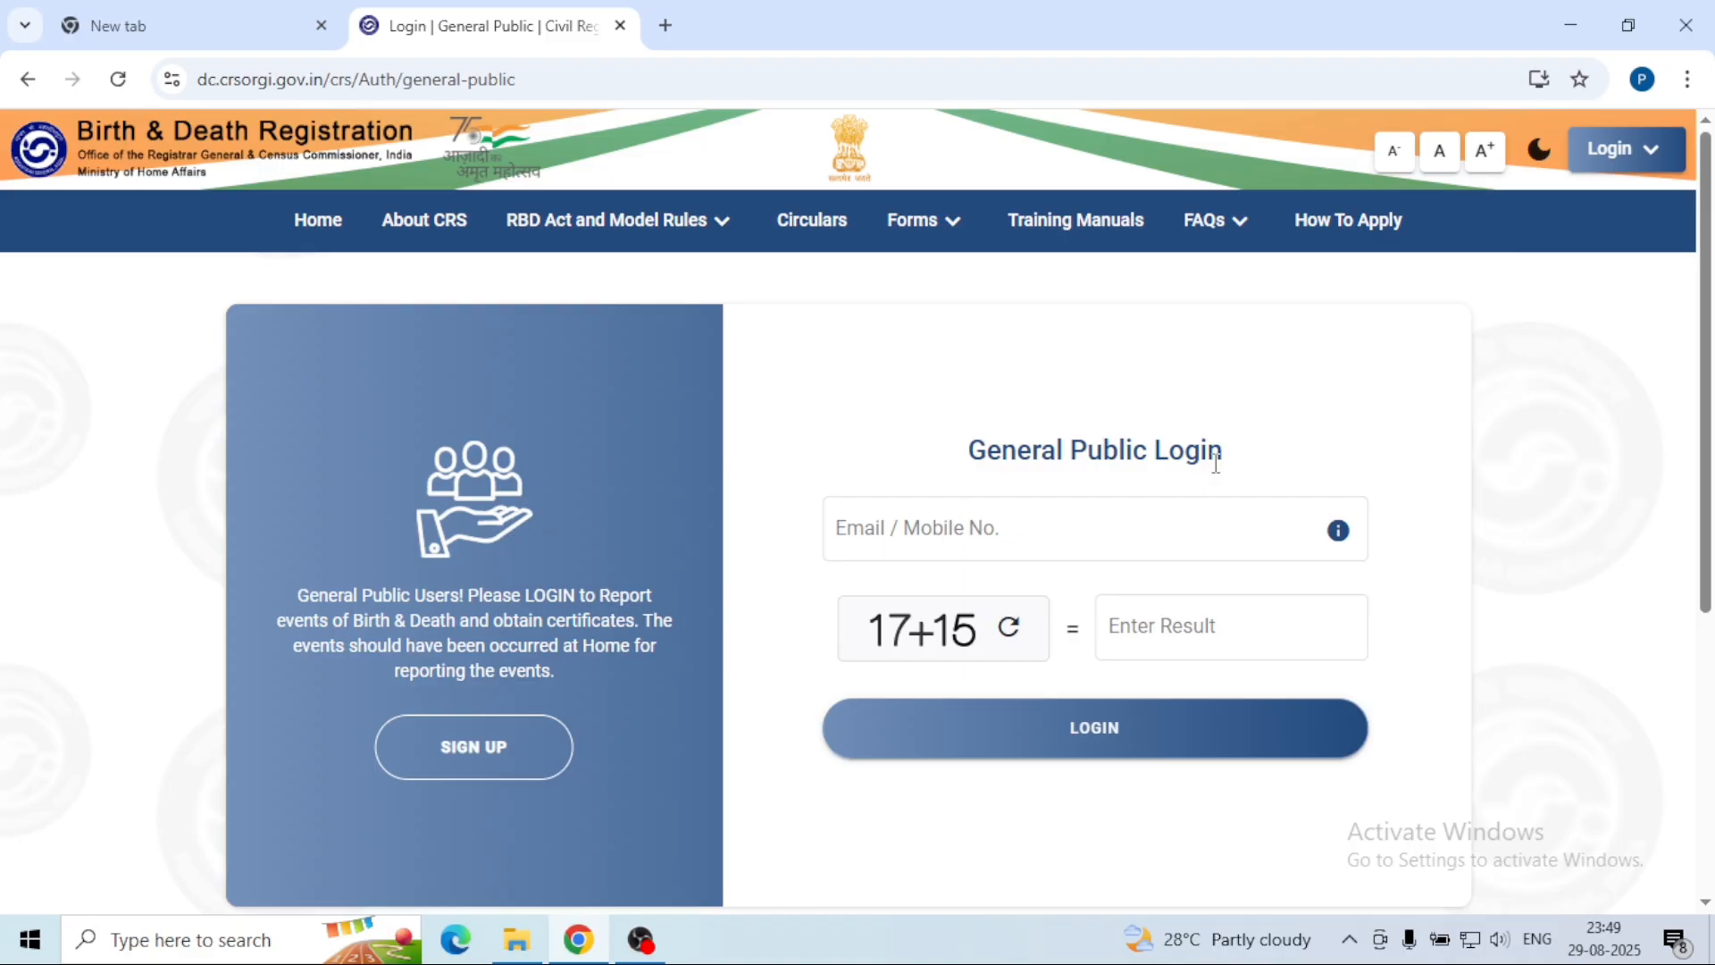
click(990, 525)
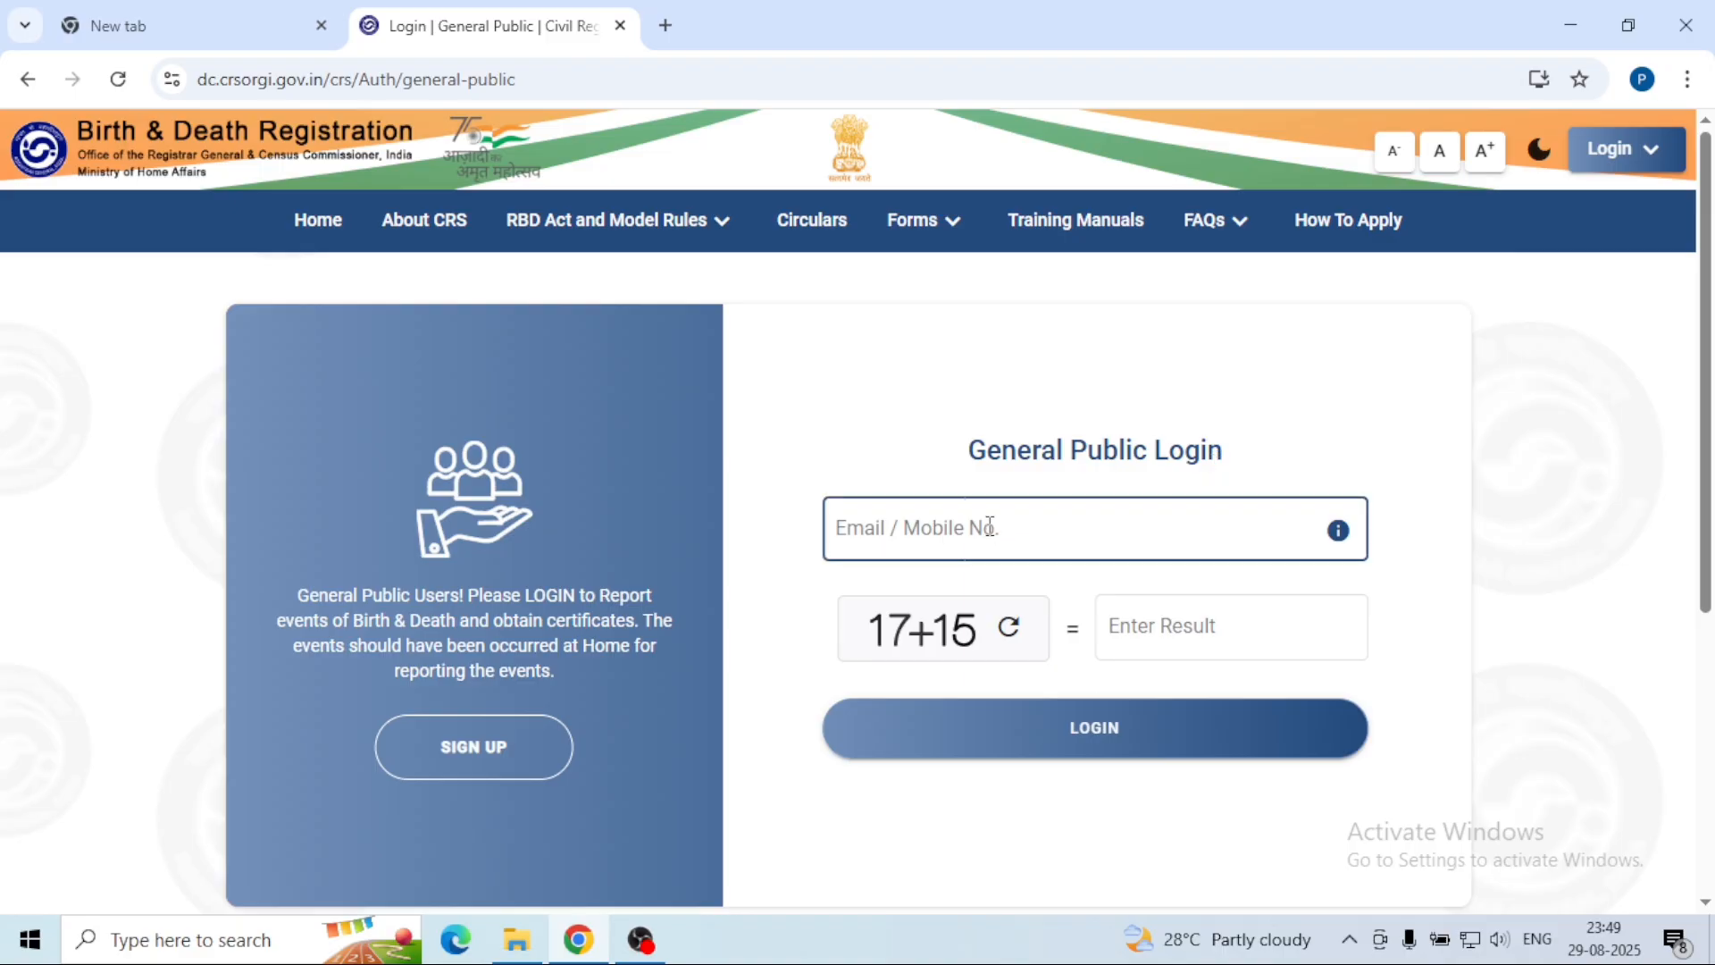
click(600, 817)
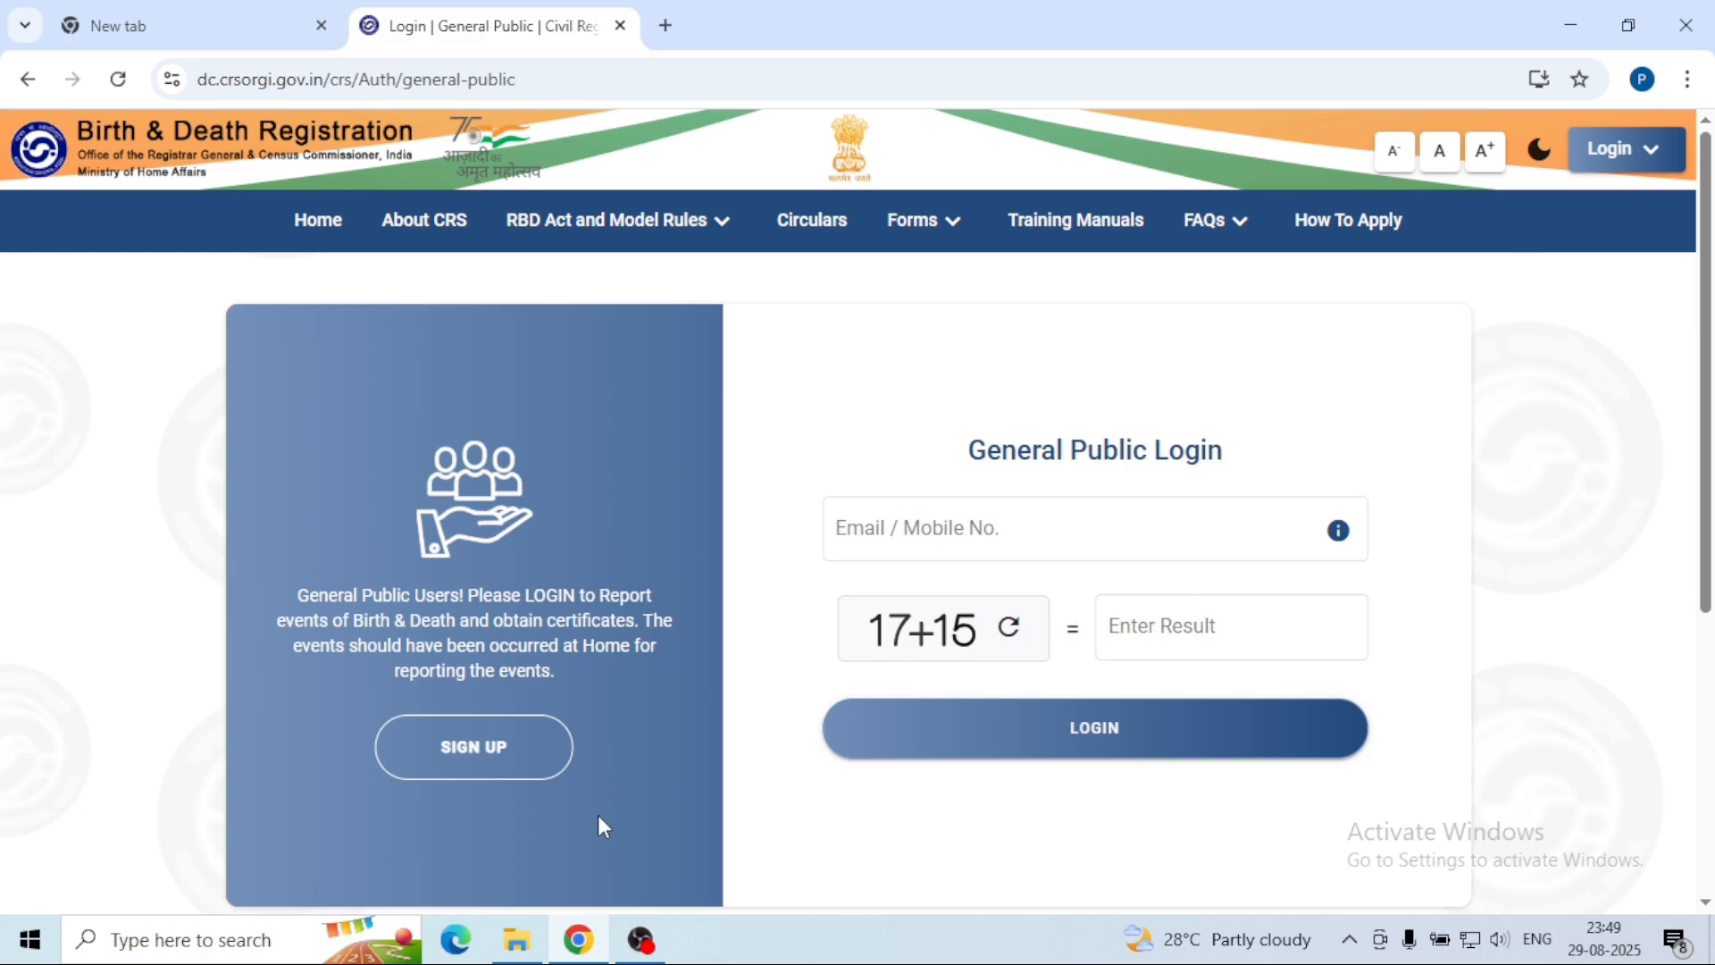
click(1058, 560)
click(477, 770)
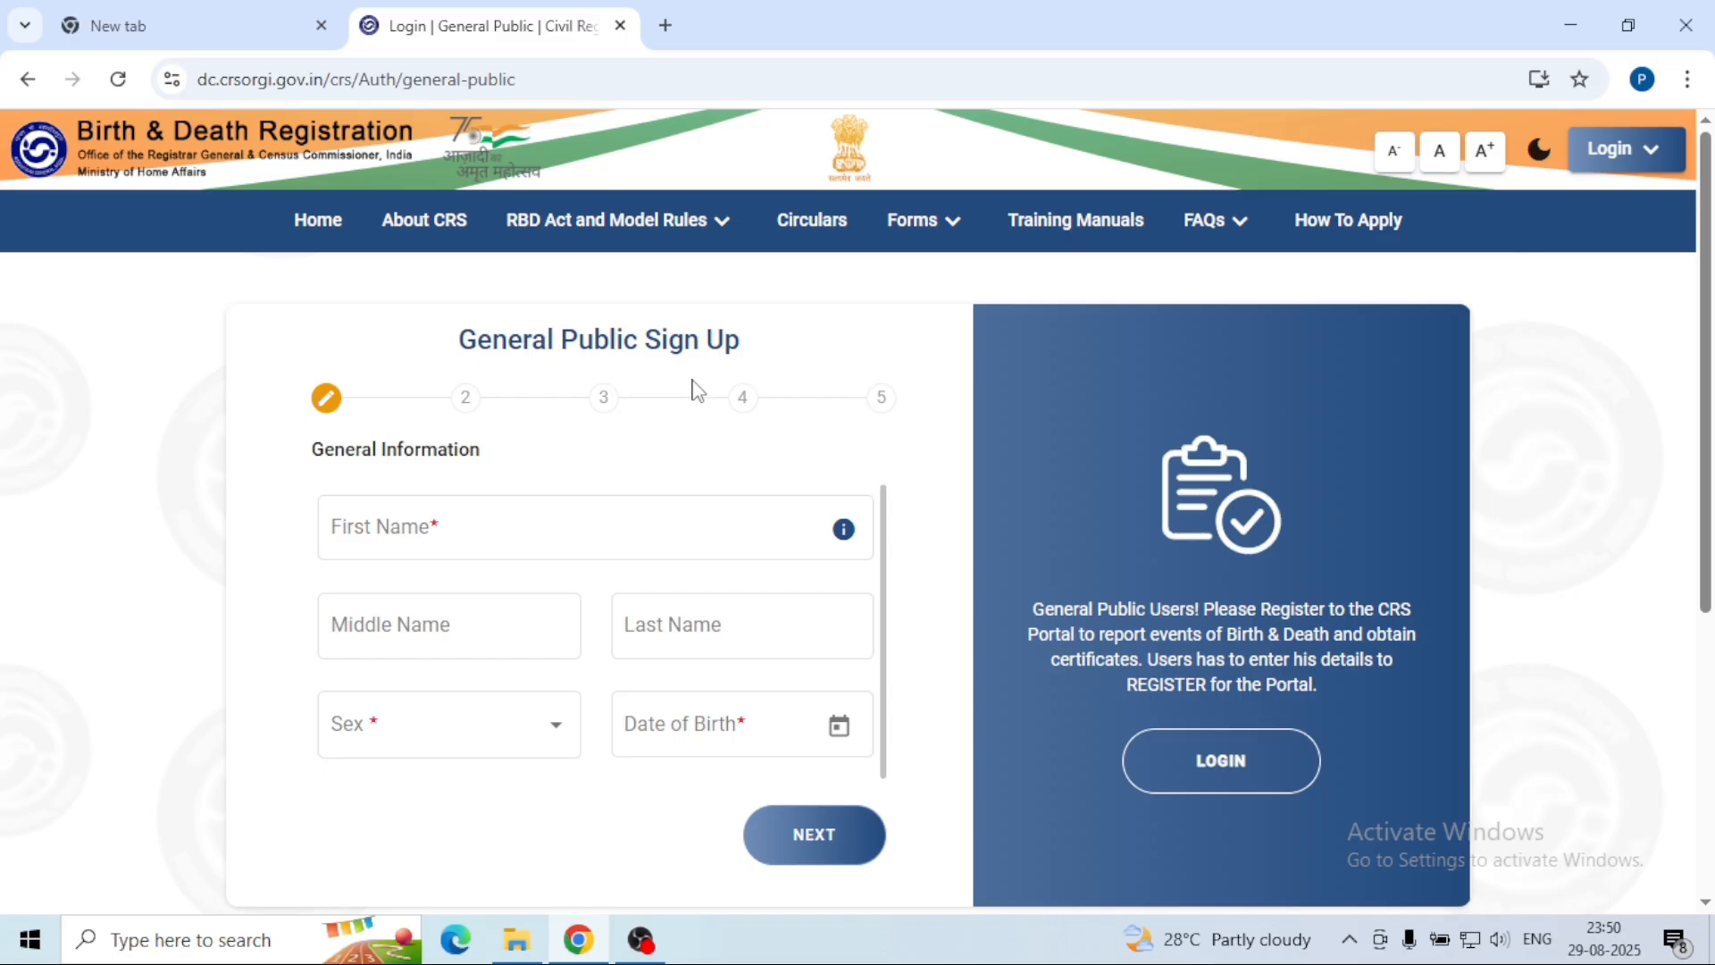
Step: Enter the applicant's first name and last name
click(579, 527)
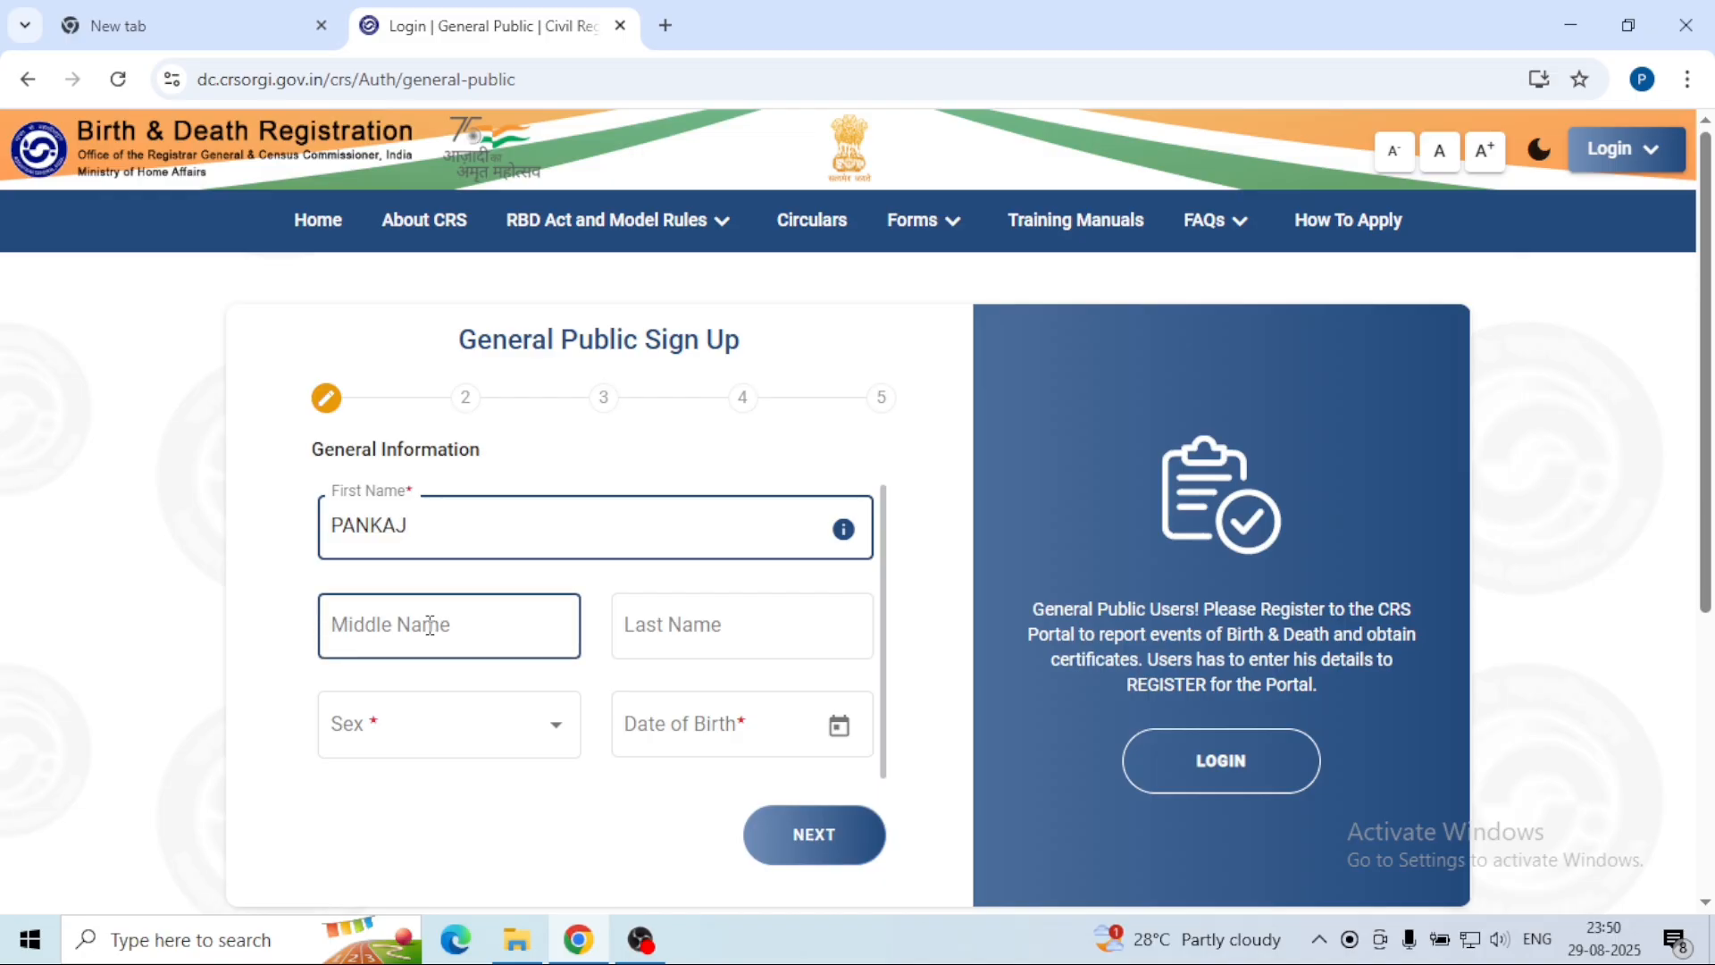
click(663, 619)
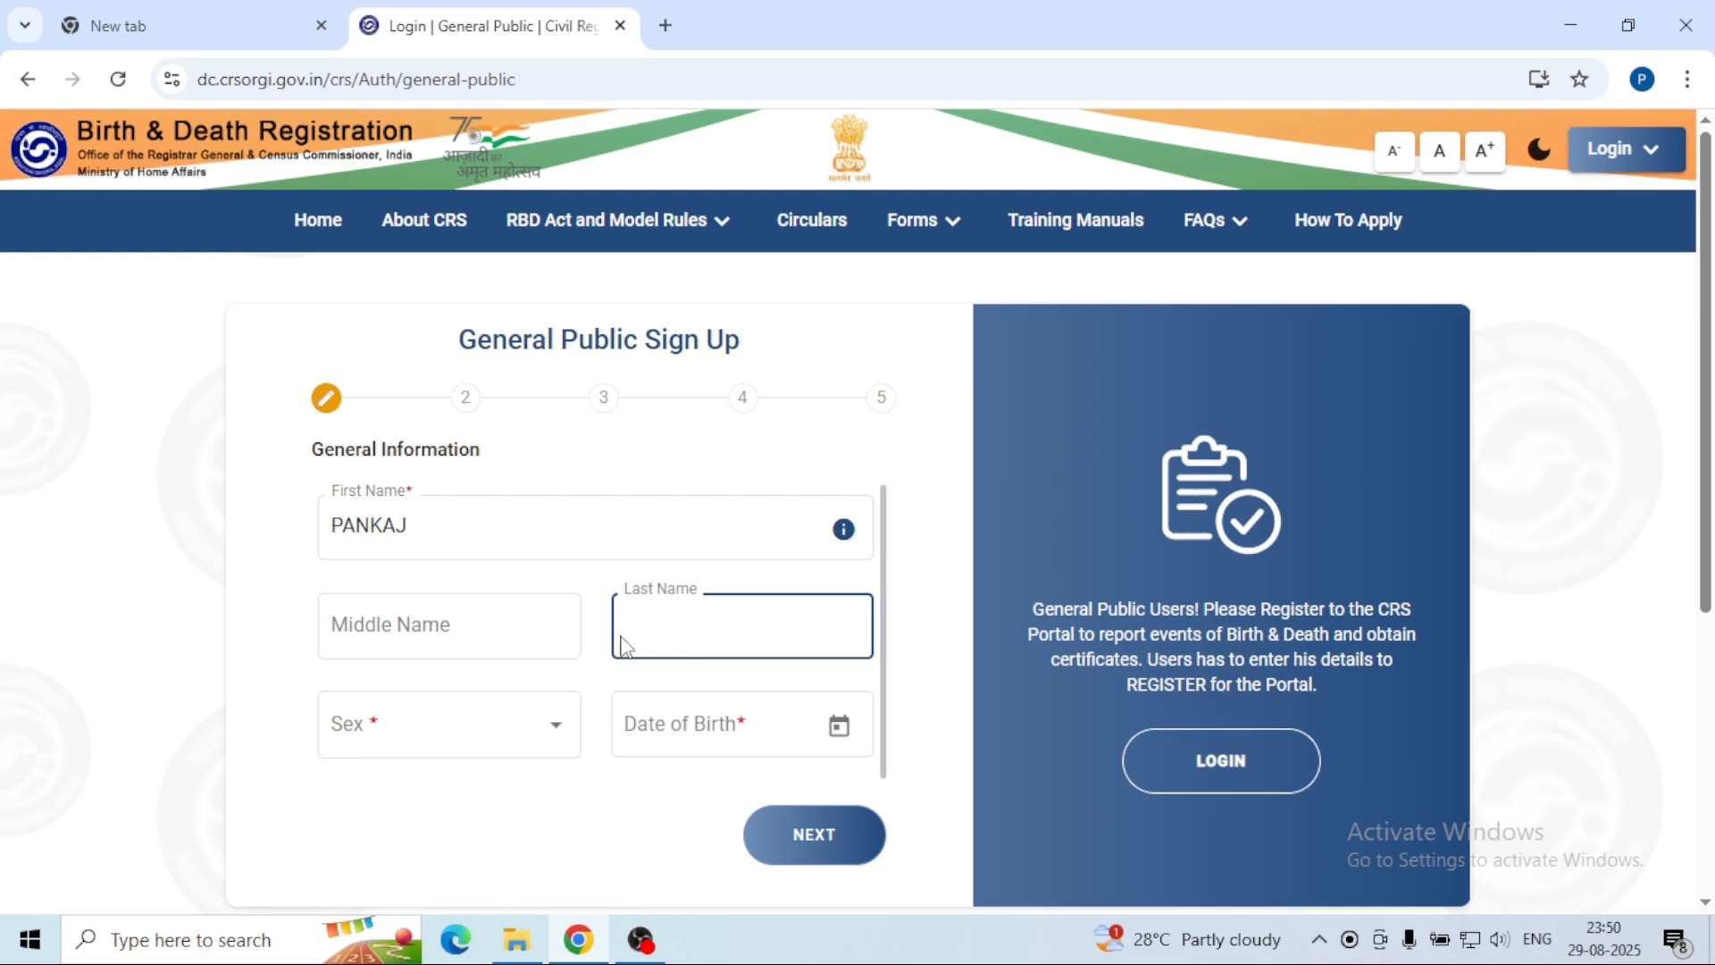
Step: Set sex to Male, pick the date of birth from the calendar, and continue to Address
click(558, 738)
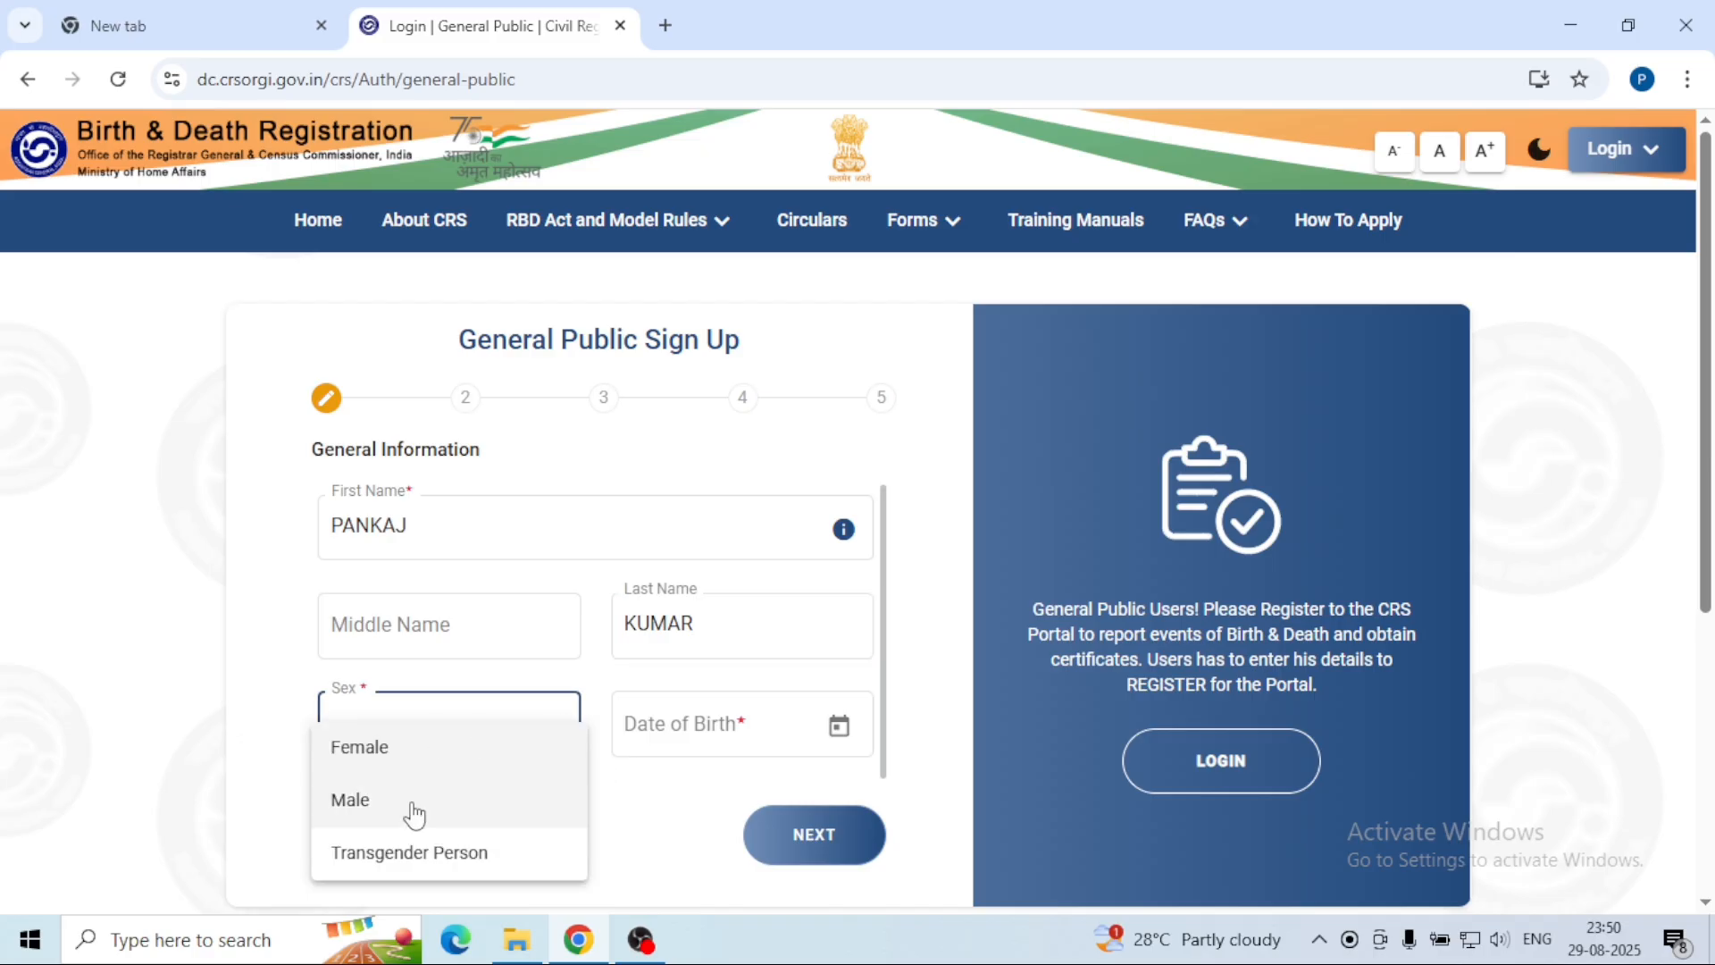
click(383, 814)
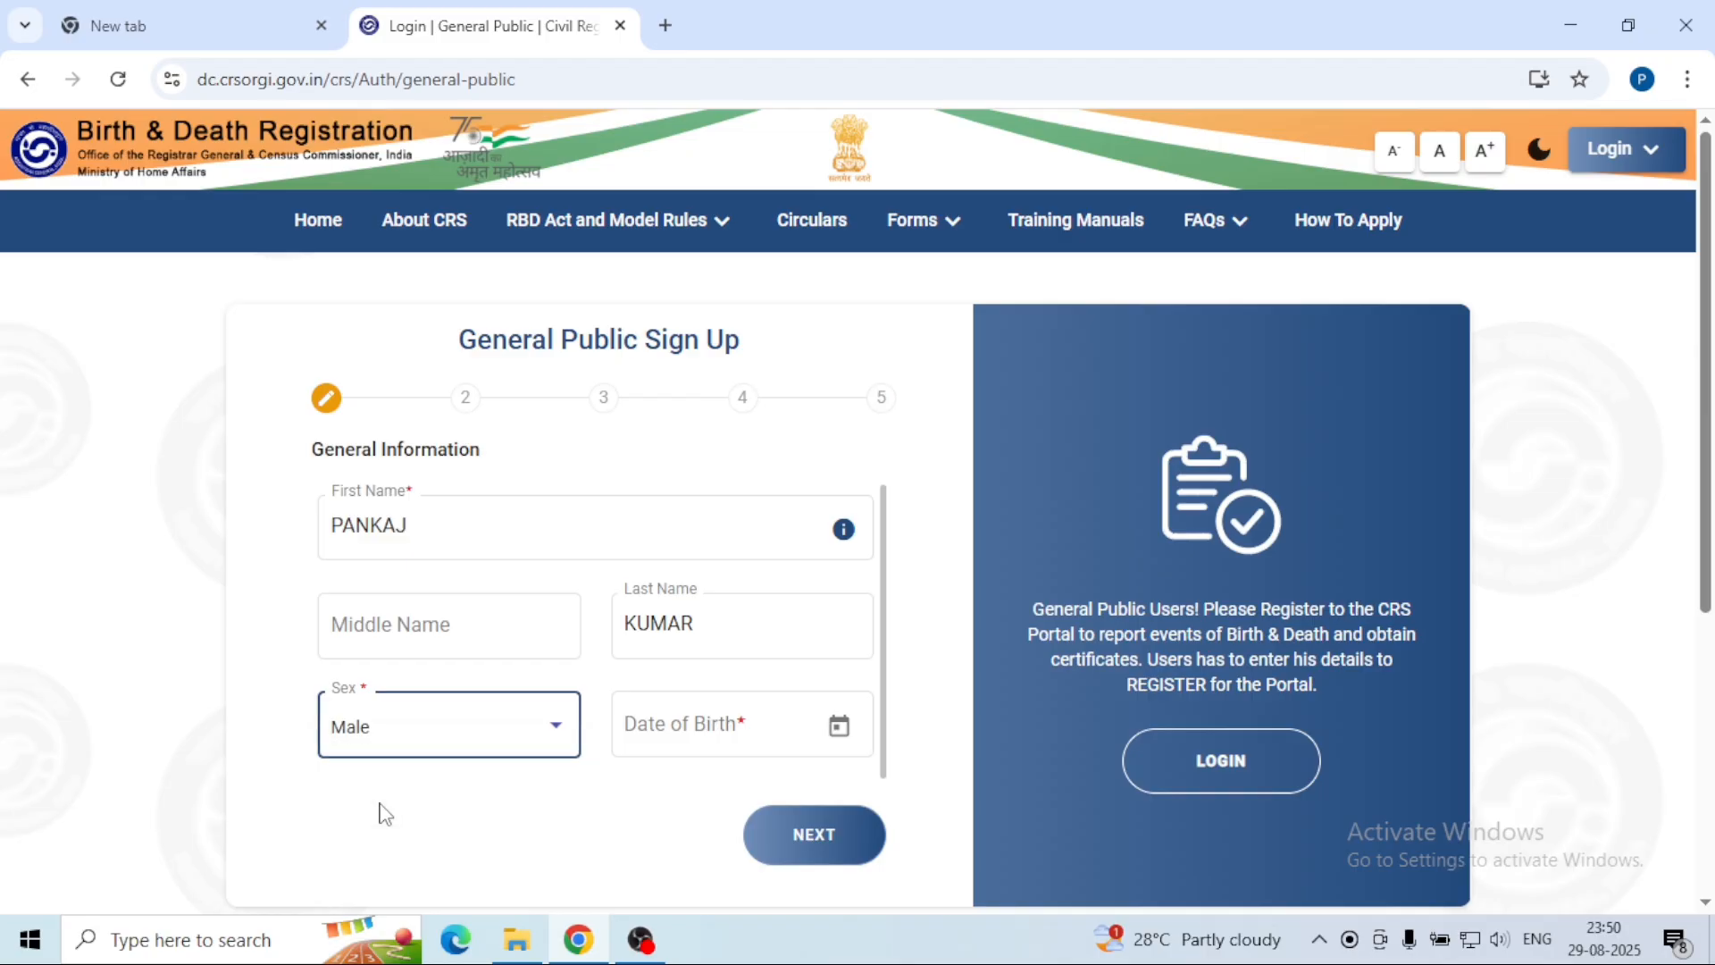
click(840, 749)
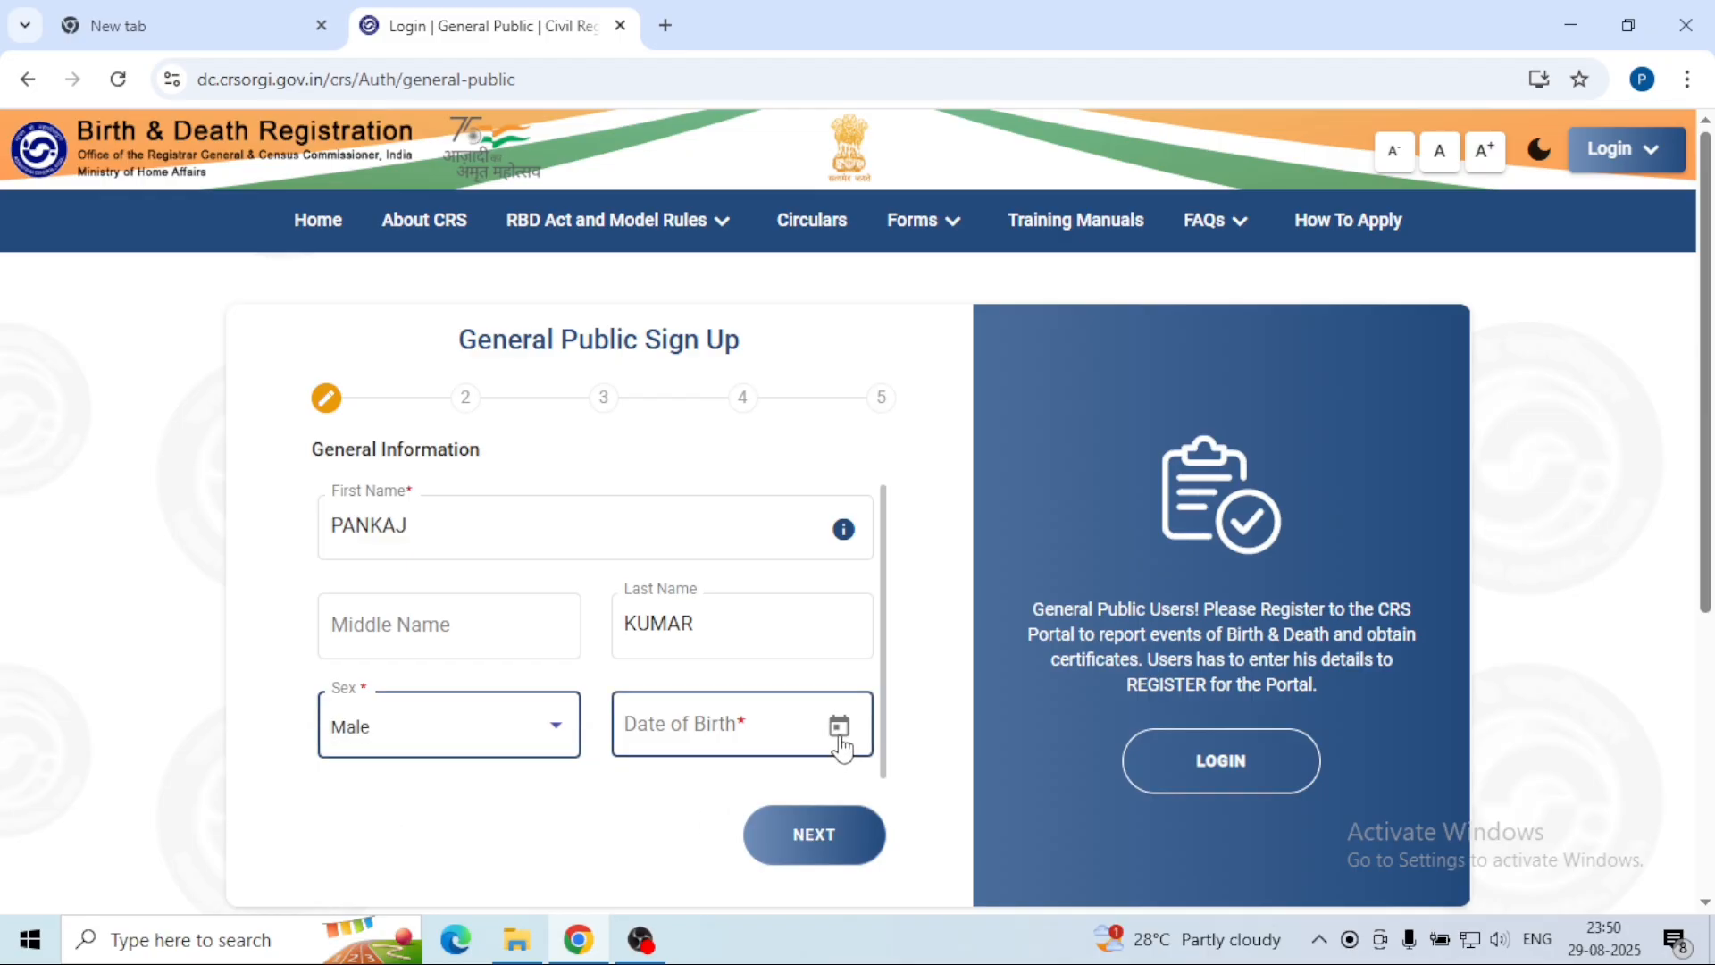
click(841, 739)
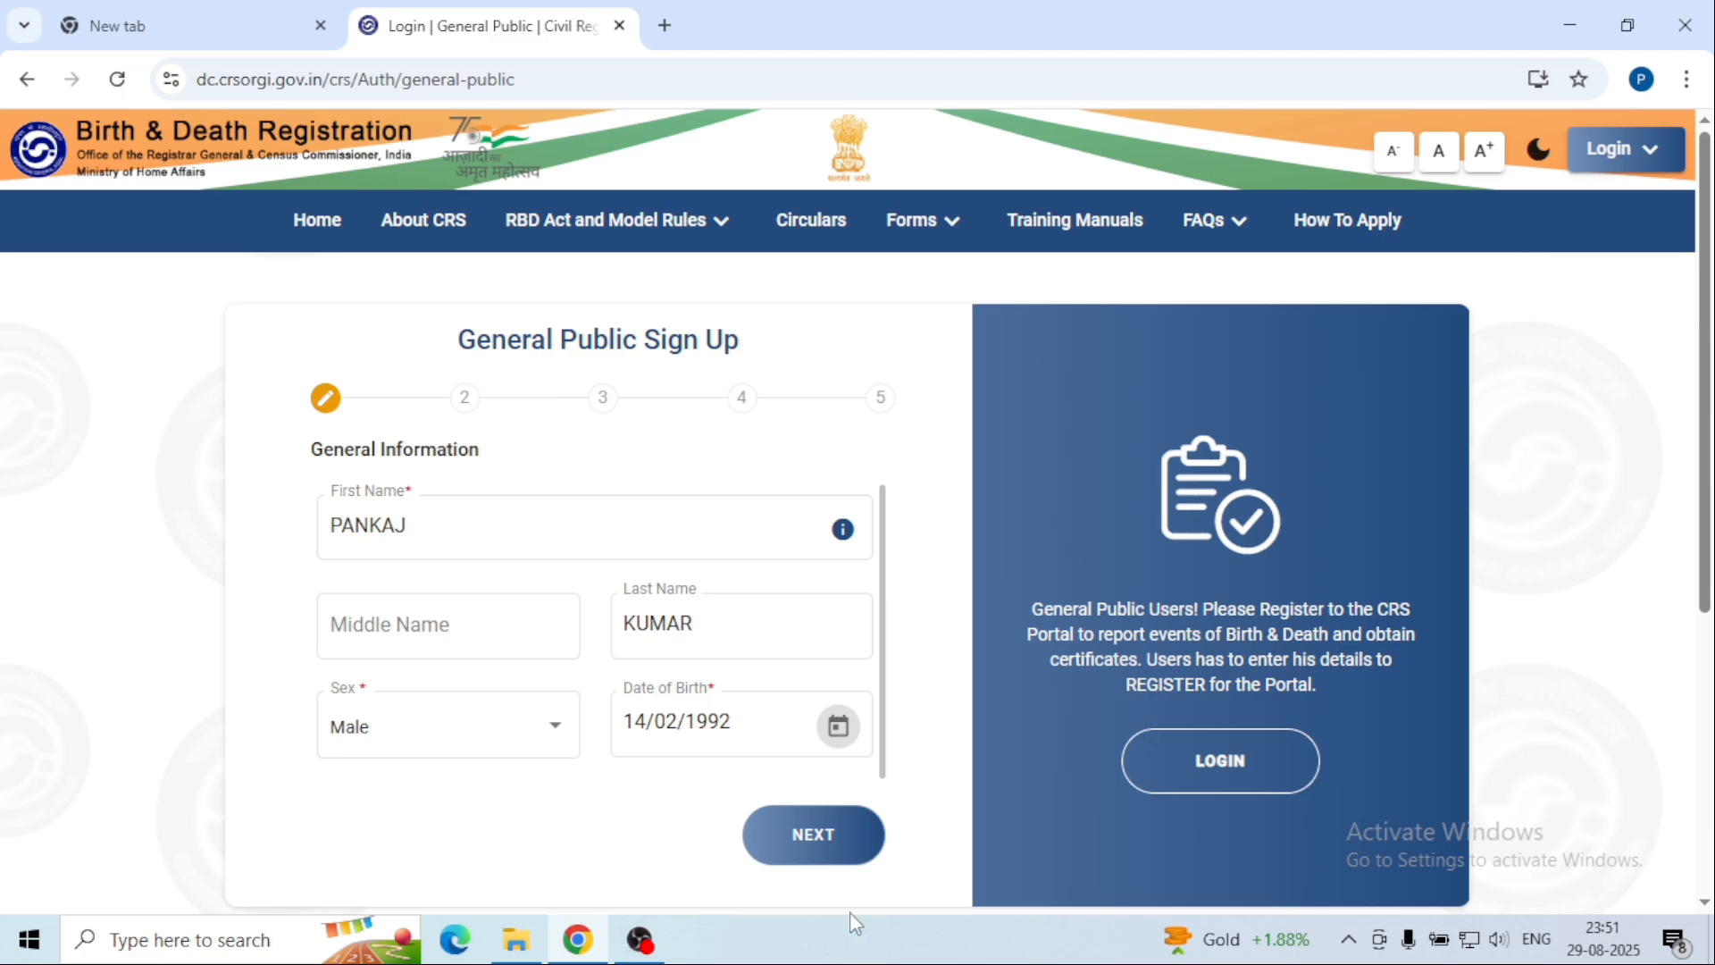
click(806, 835)
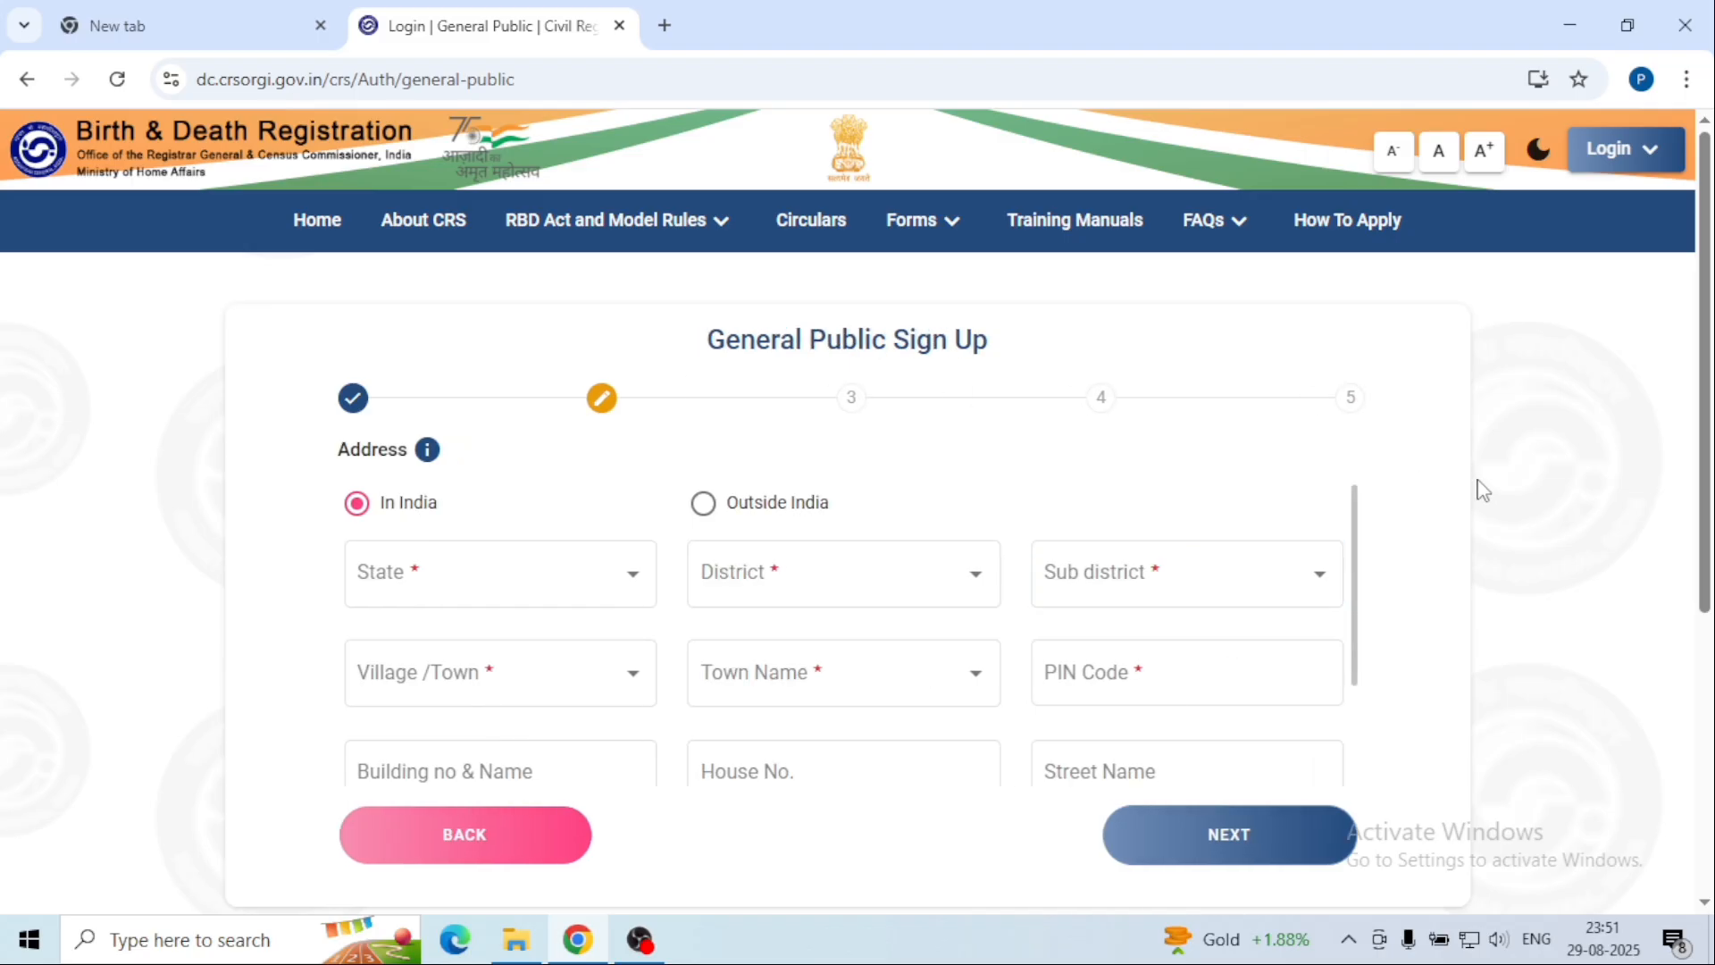
Step: Set the state to Uttar Pradesh, with district and sub district both Fatehpur
click(640, 587)
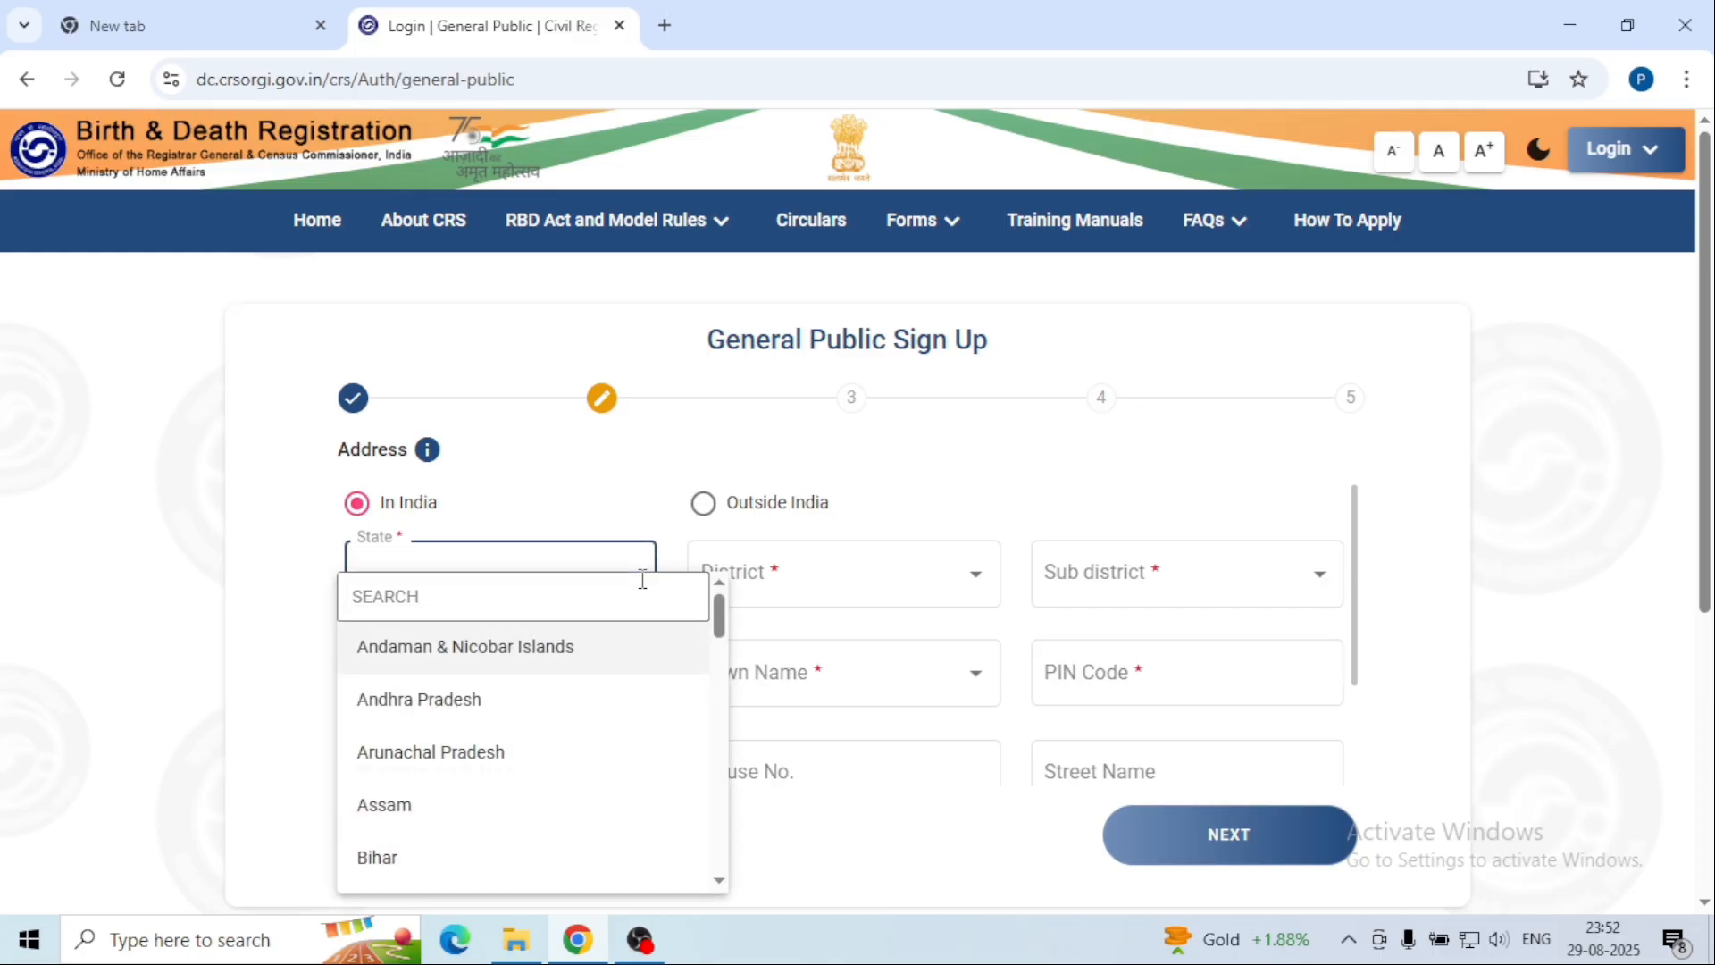
scroll(643, 590, down, 15)
scroll(644, 589, down, 1)
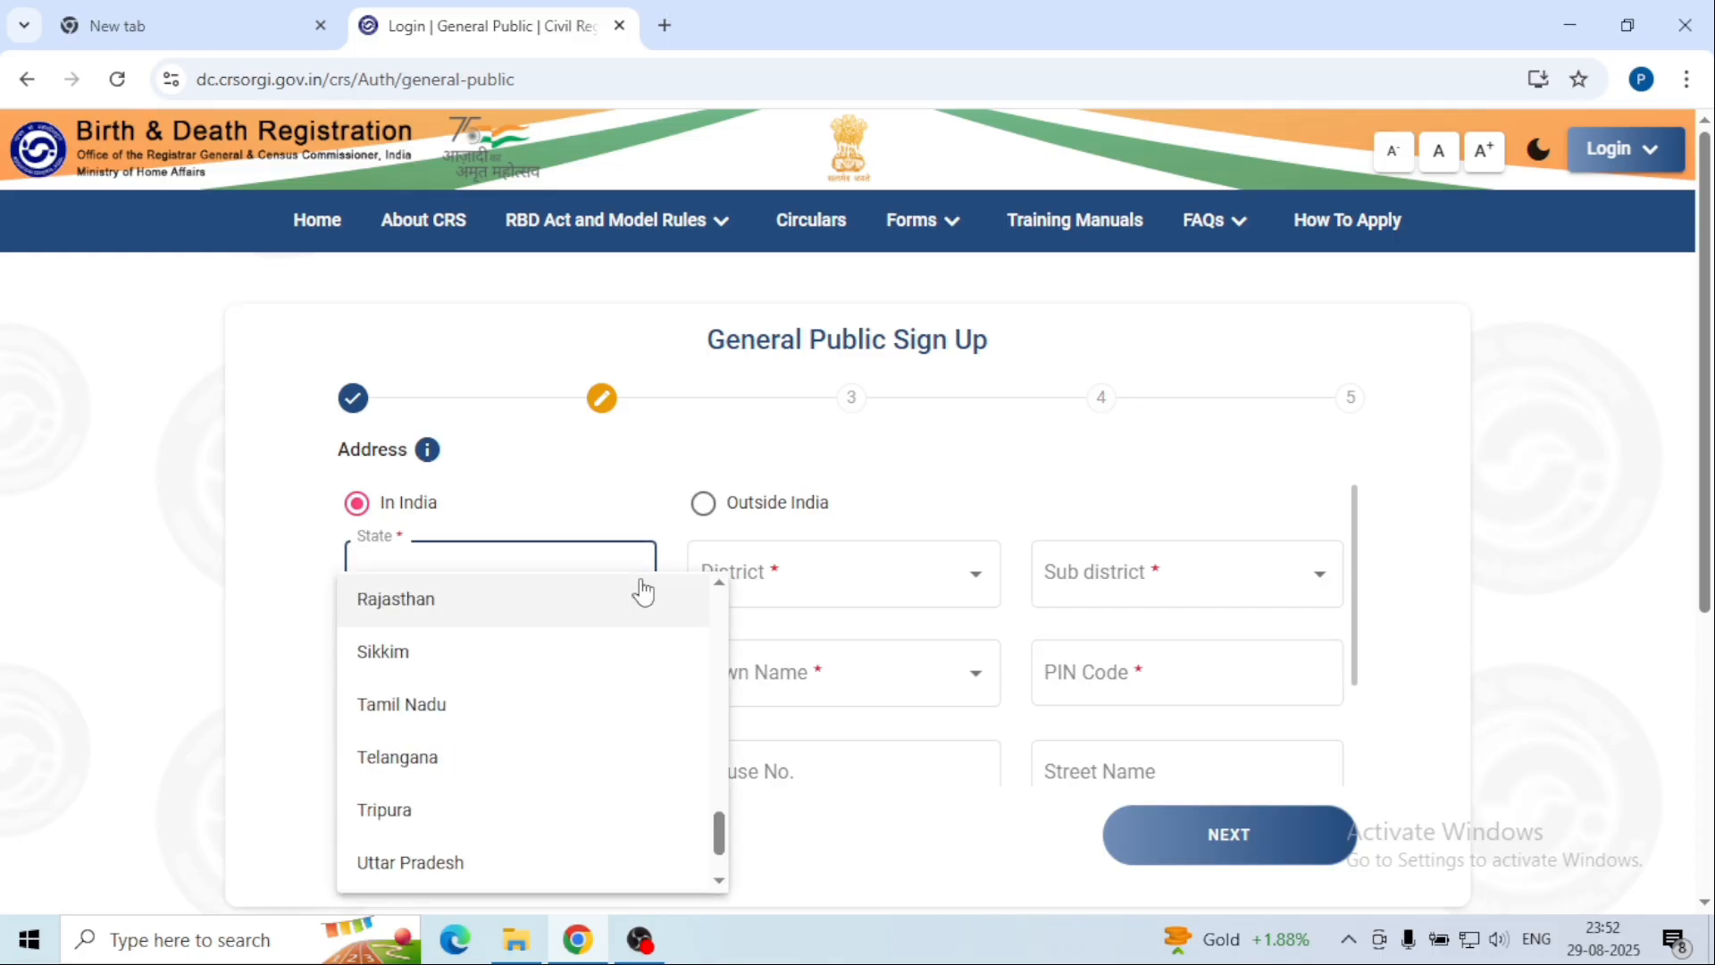
click(641, 858)
click(978, 572)
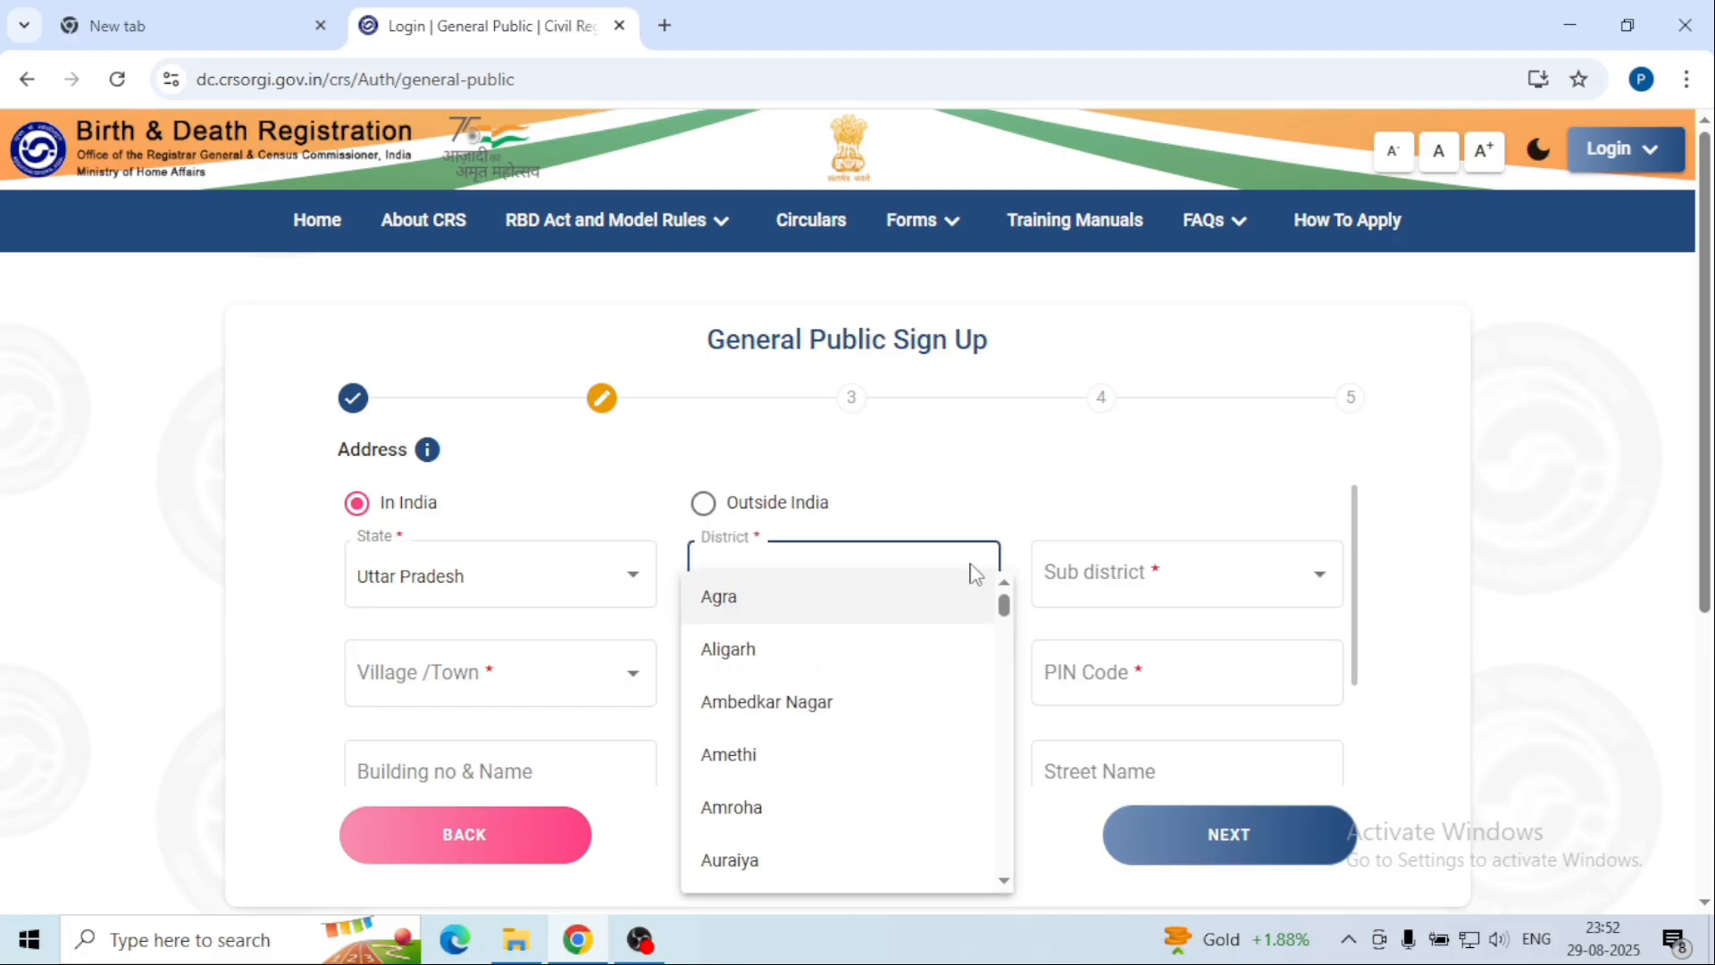
key(f)
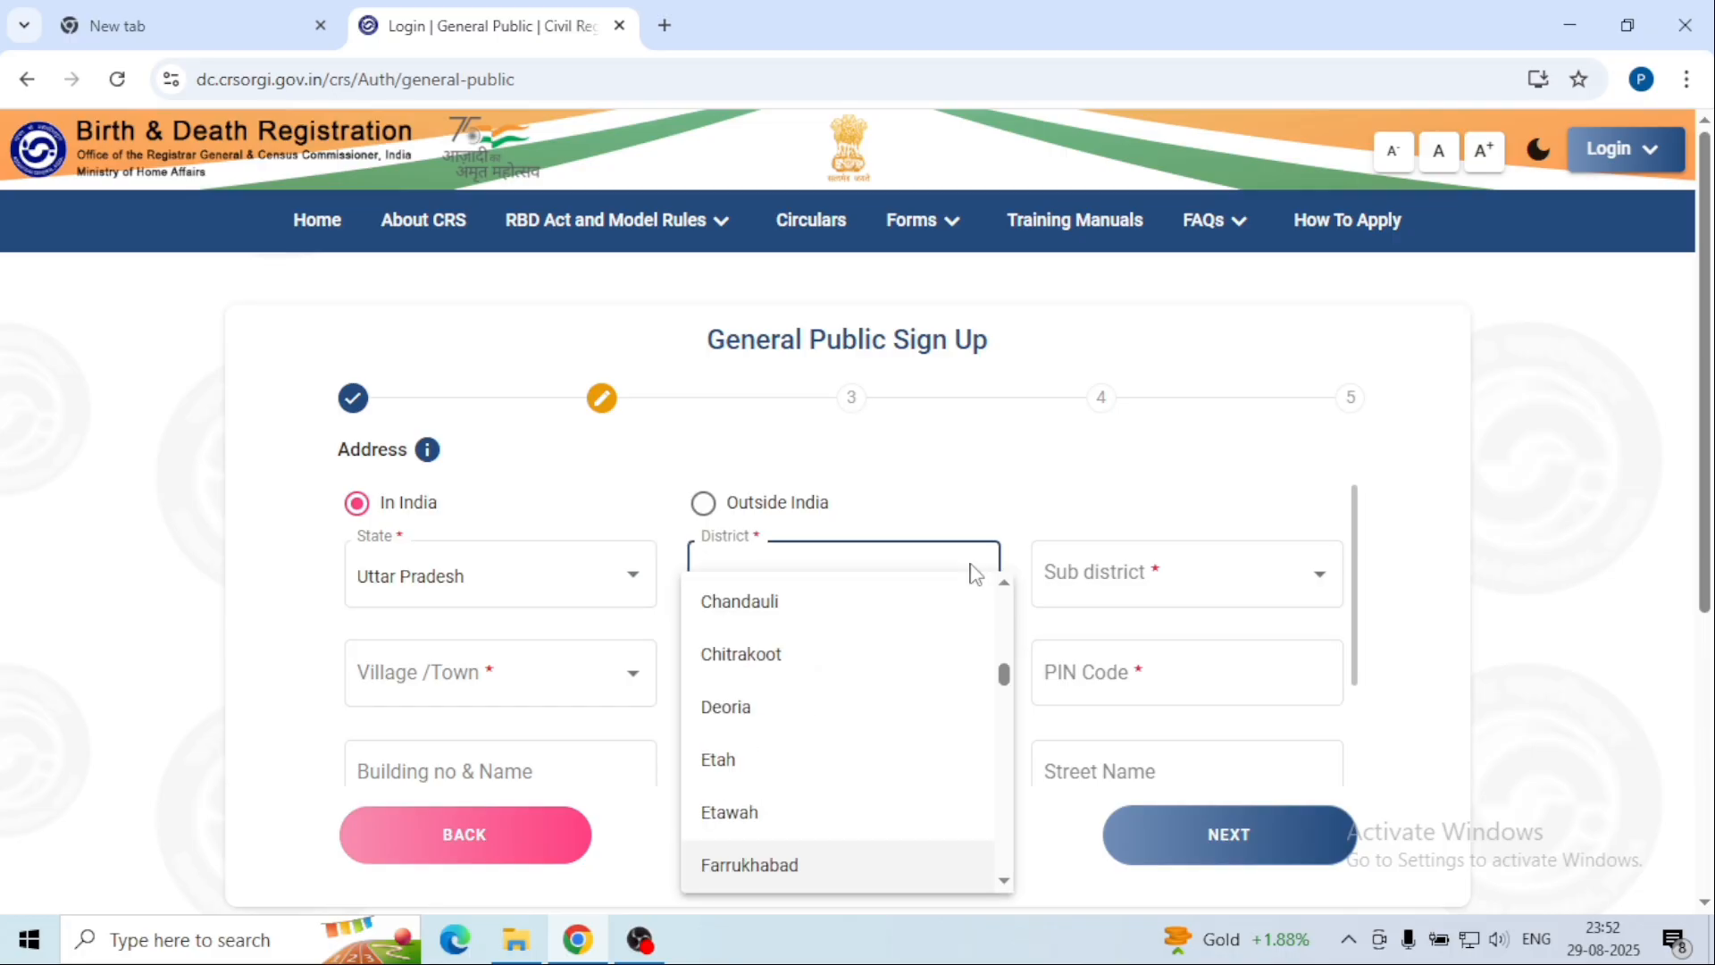
key(Down)
key(Return)
click(1321, 576)
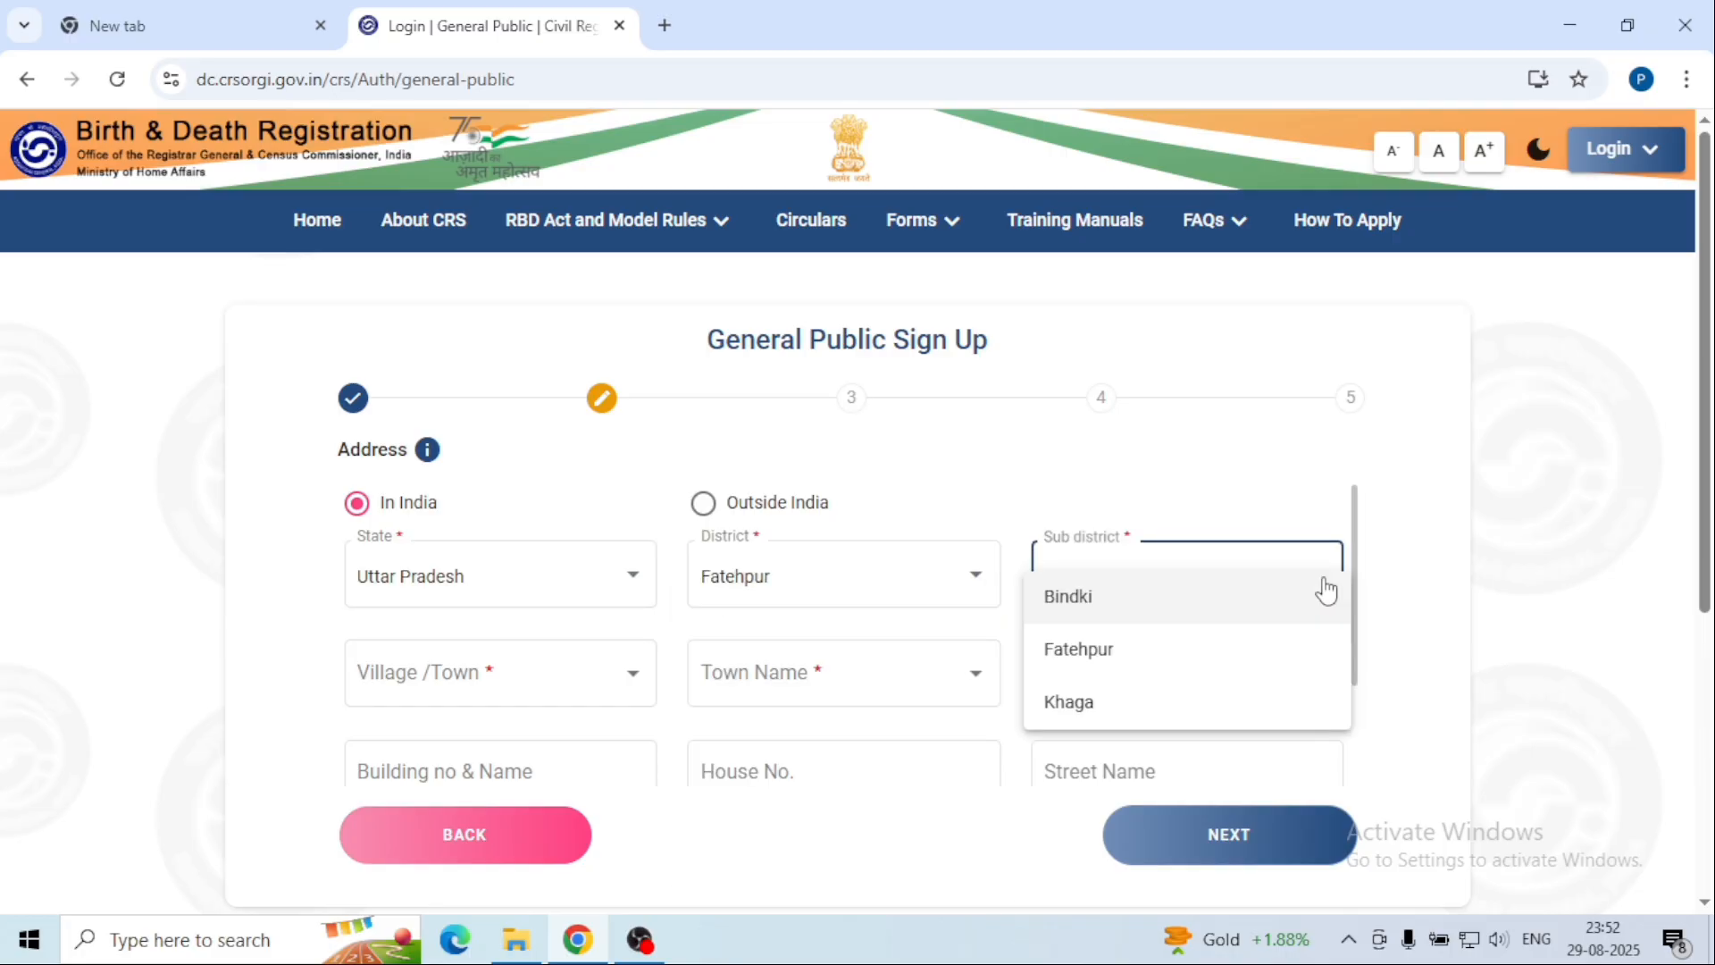
click(1141, 652)
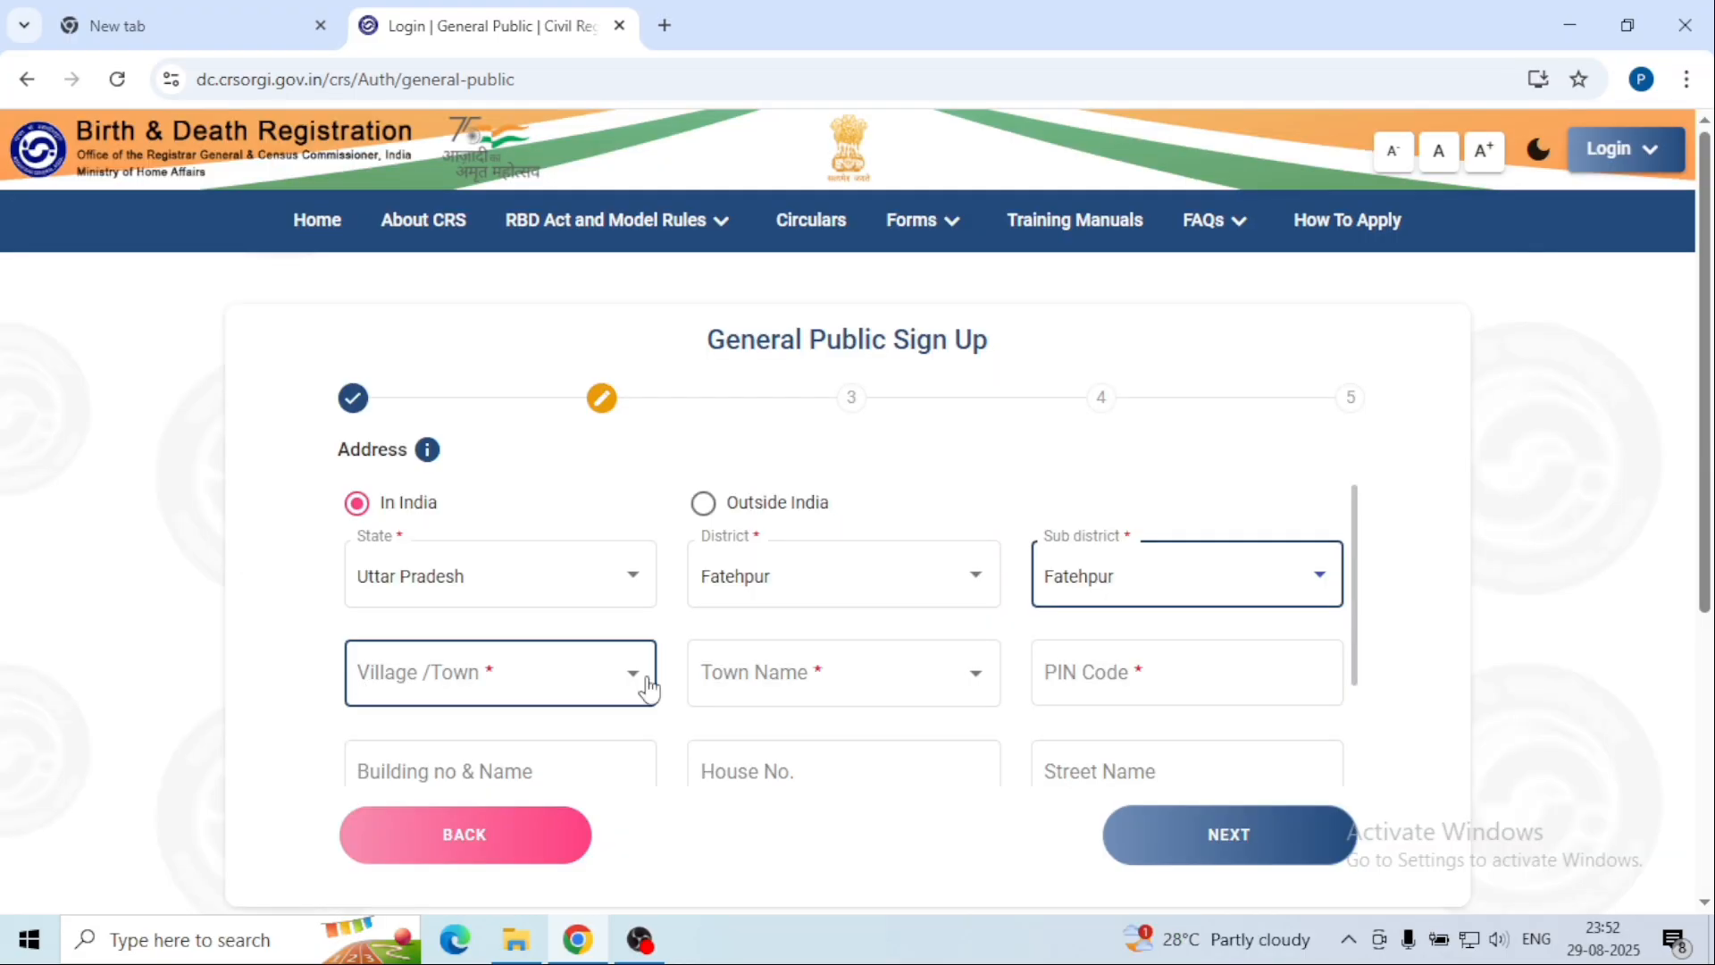
Step: Mark the address as Town Fatehpur with PIN code 212601 and continue to Aadhaar and Nationality
click(648, 688)
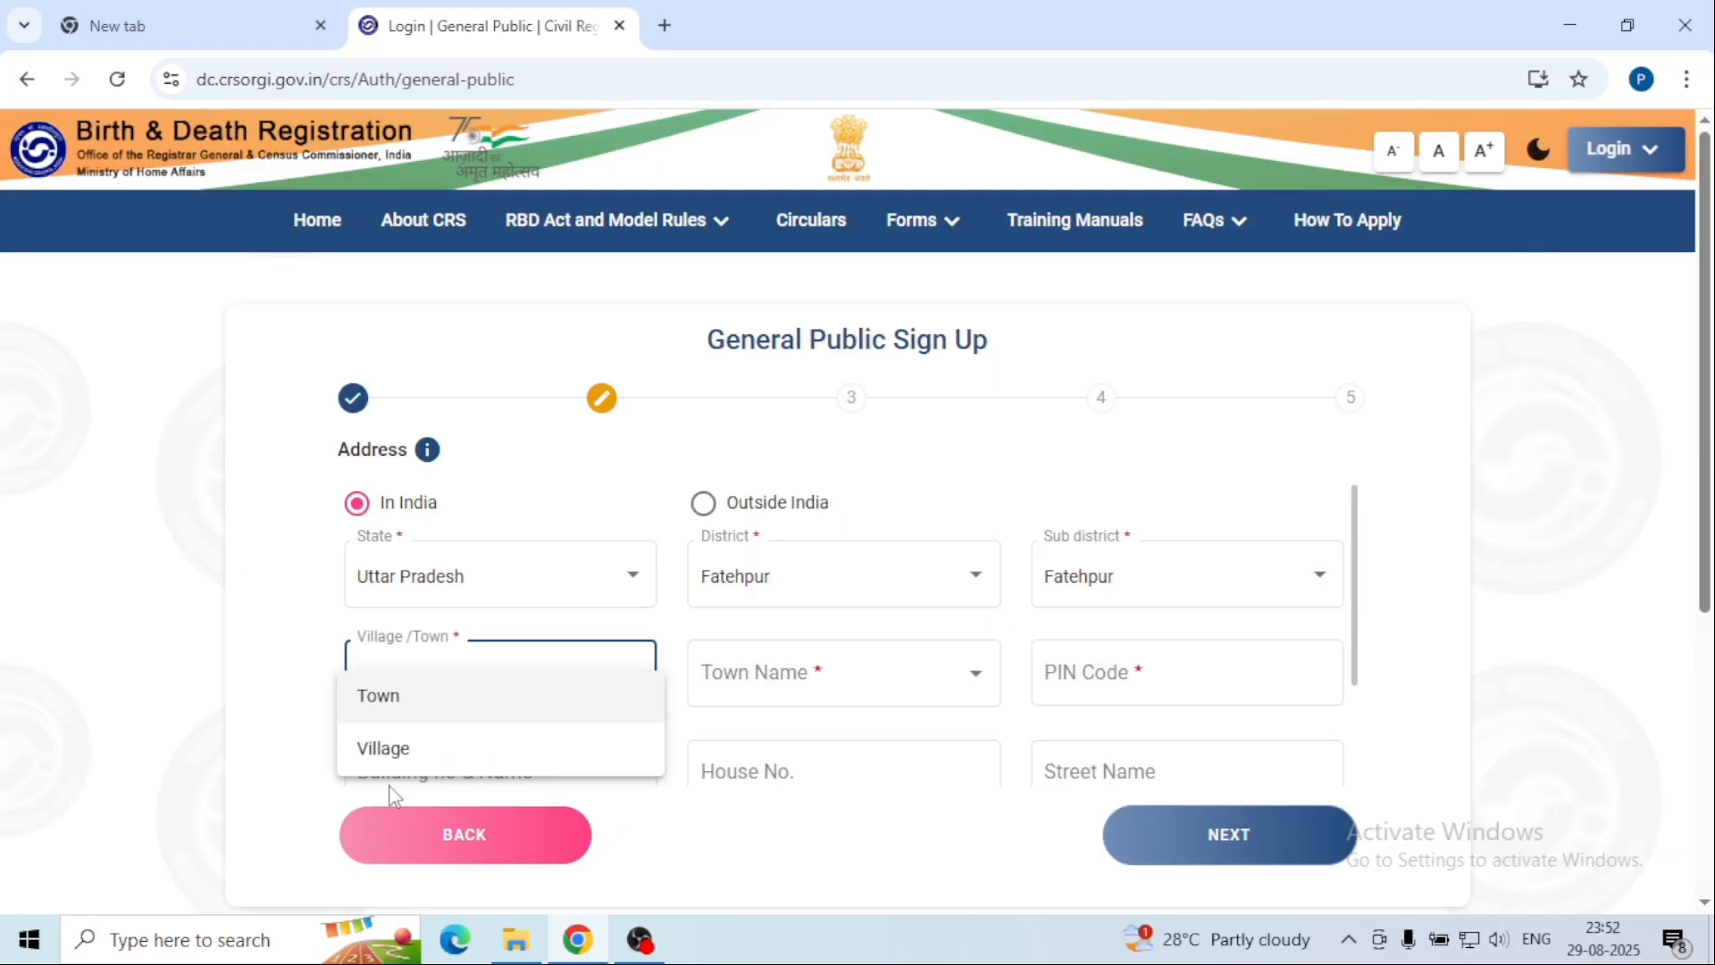
click(384, 695)
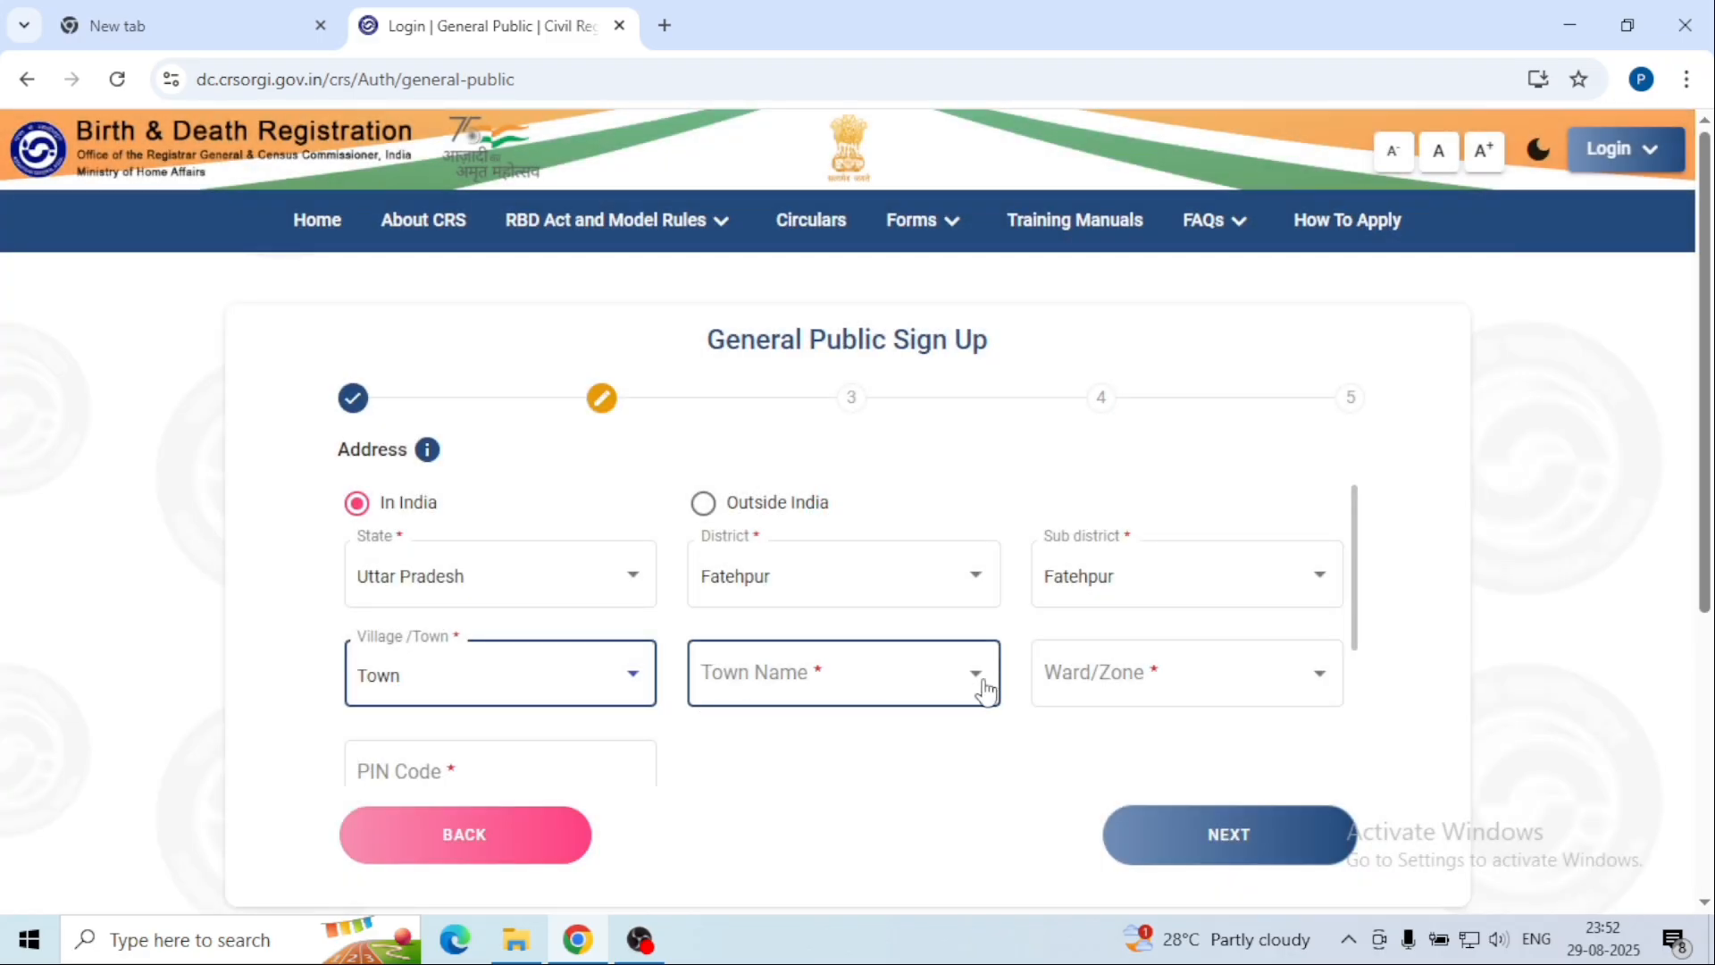
click(984, 691)
click(766, 750)
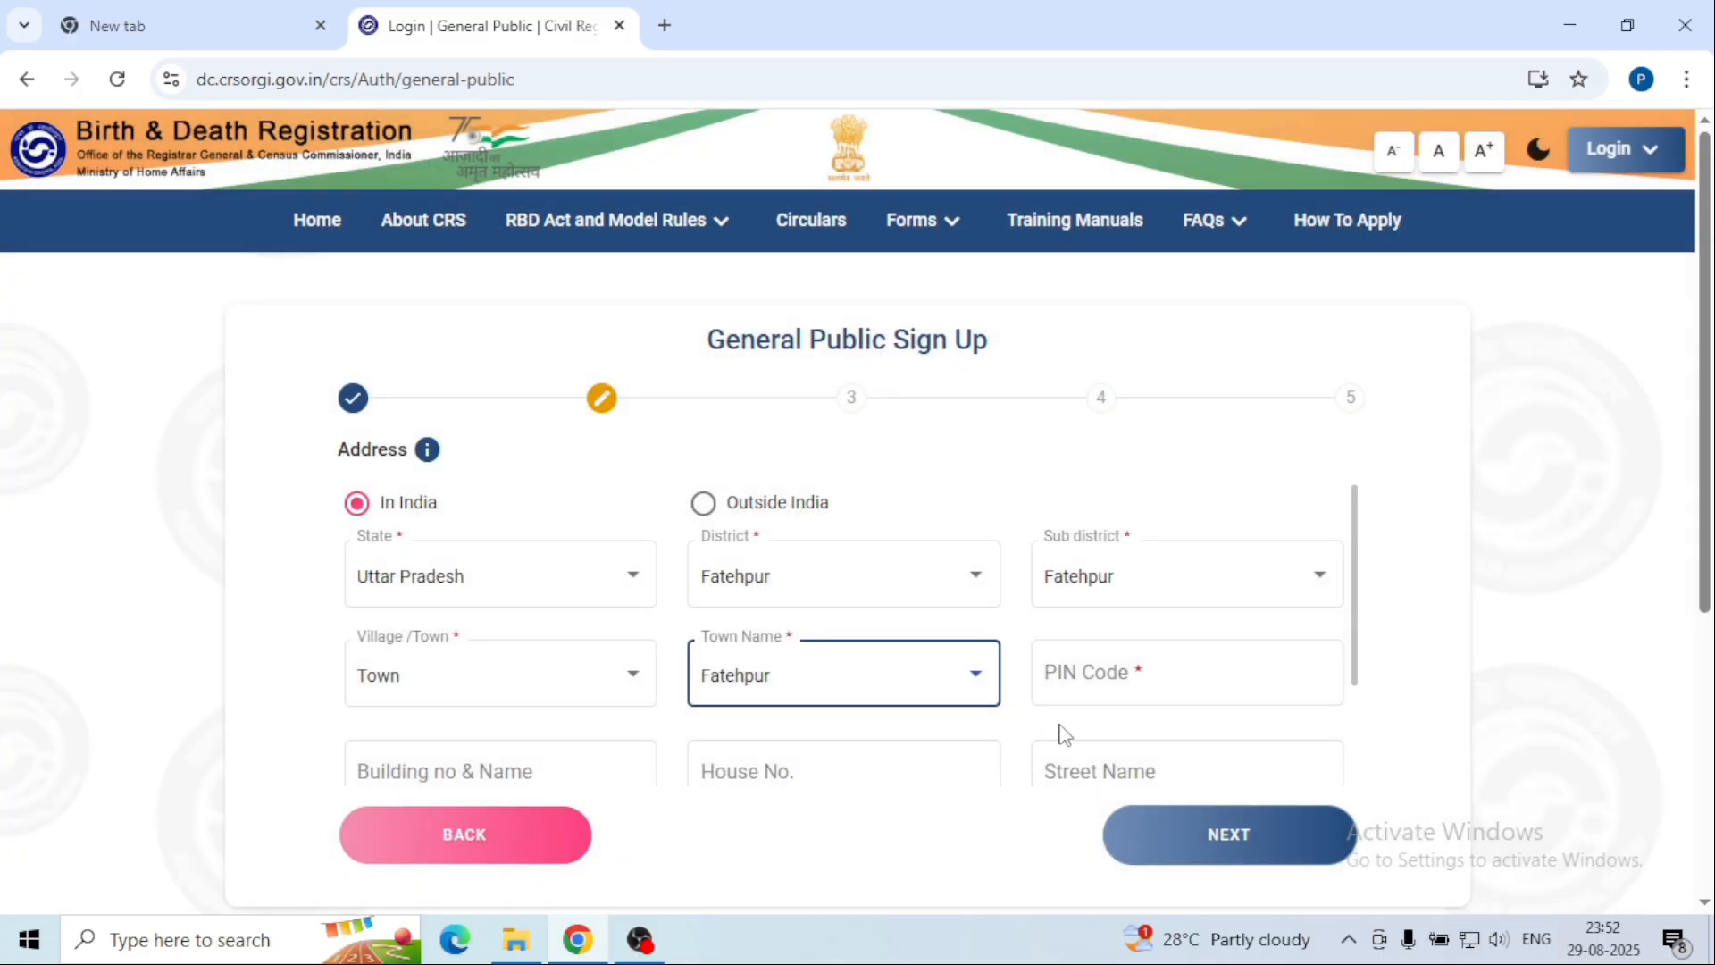
click(1107, 673)
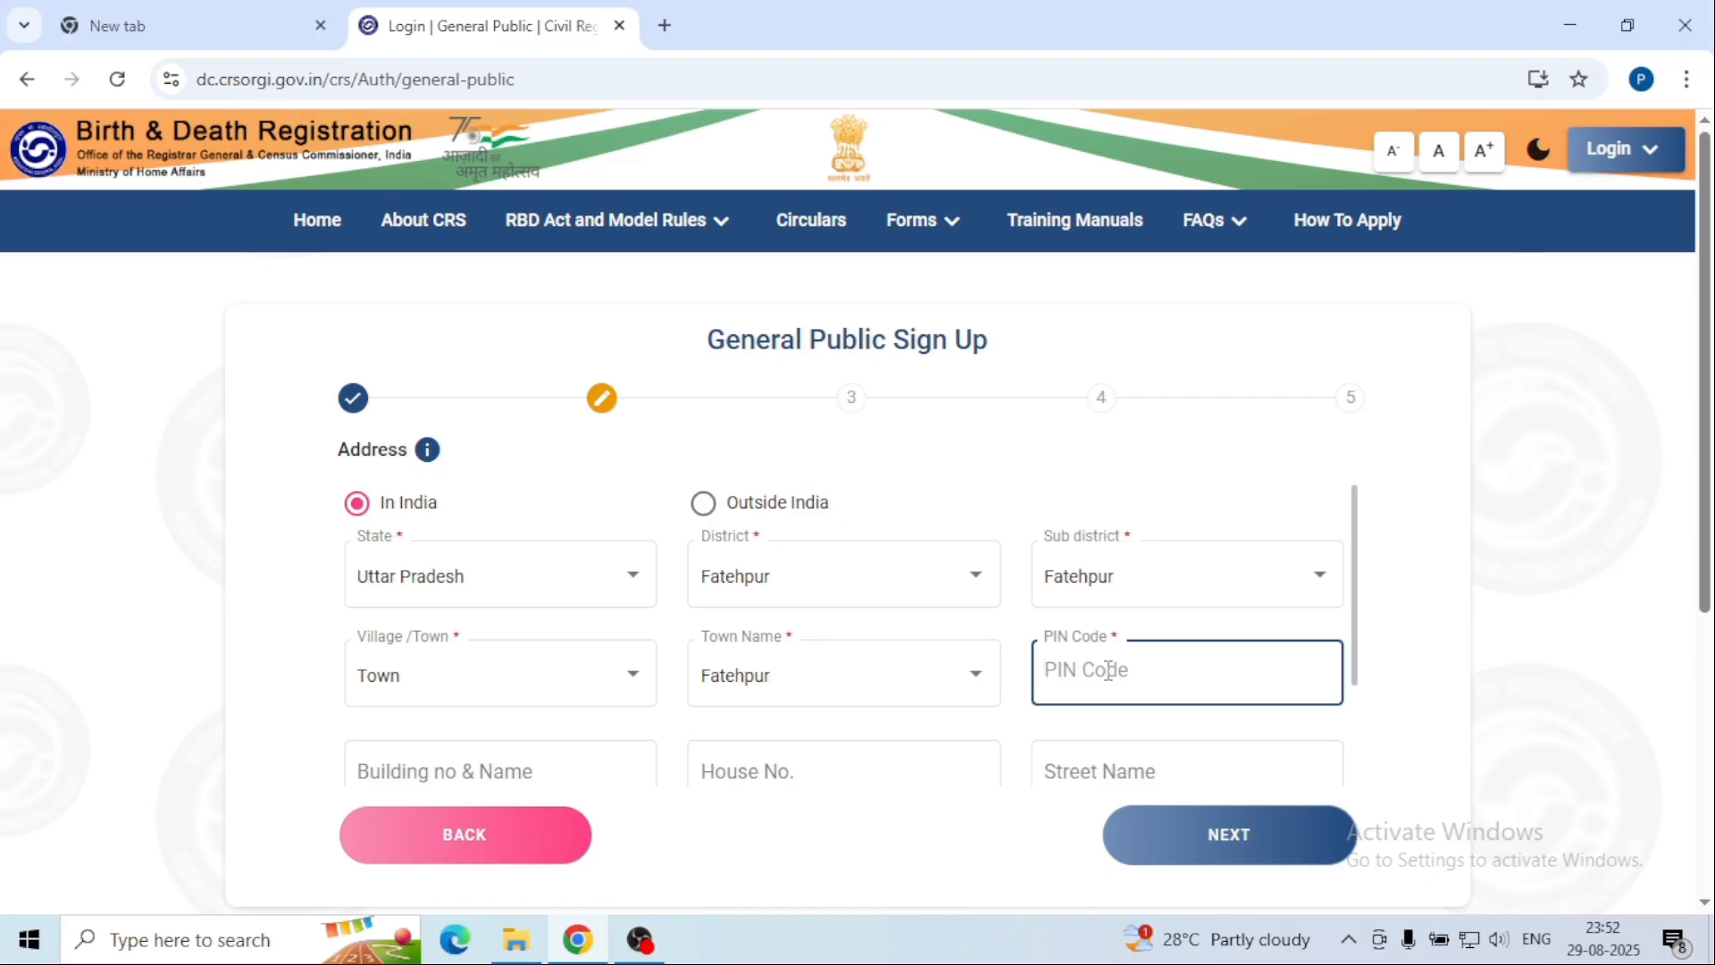
text(212601)
scroll(1106, 670, down, 2)
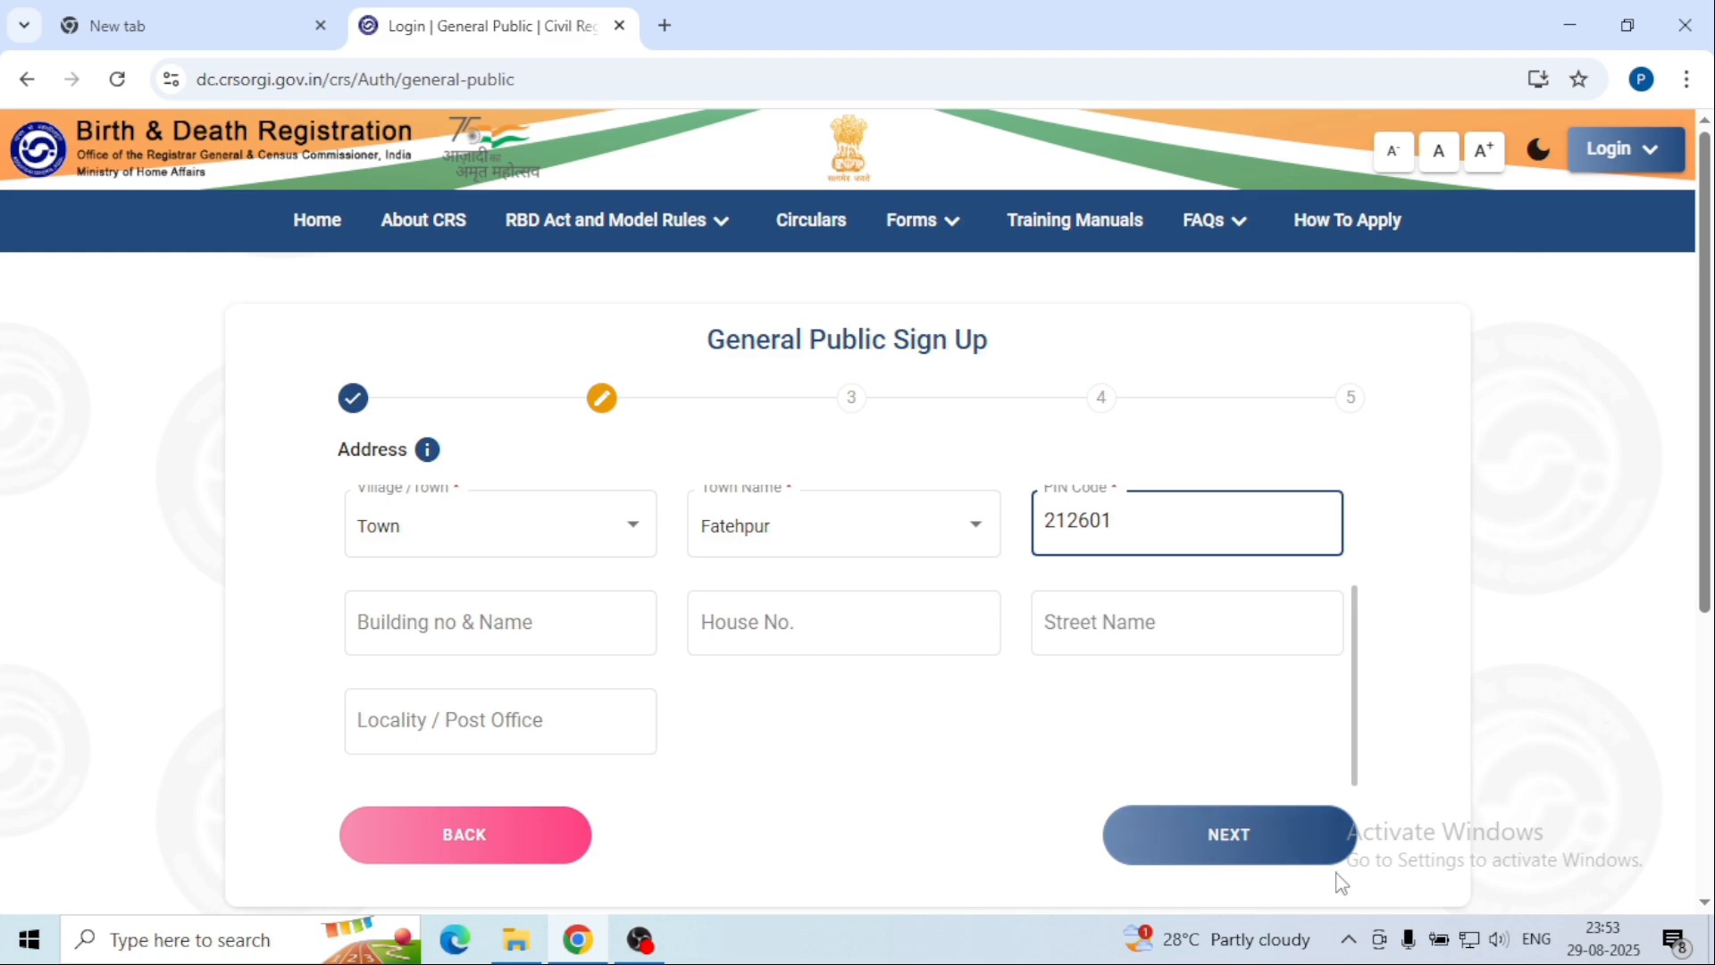
click(1235, 845)
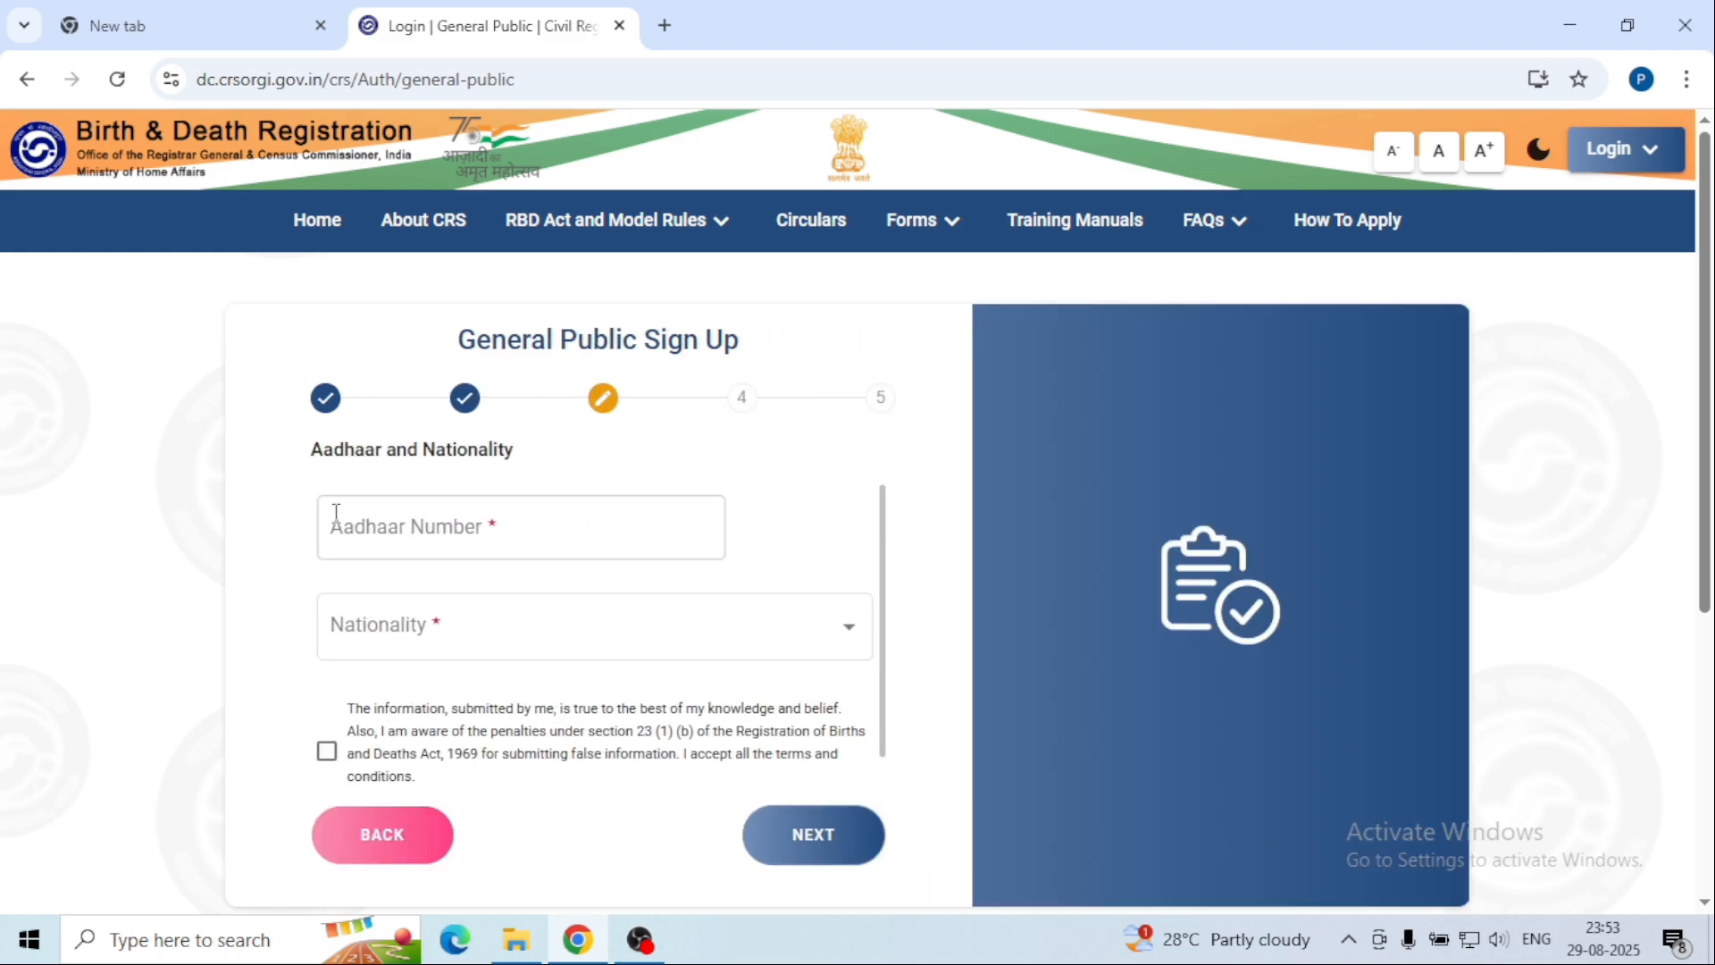
Step: Enter the Aadhaar number, set nationality to Indian, accept the declaration, and continue to mobile verification
click(498, 501)
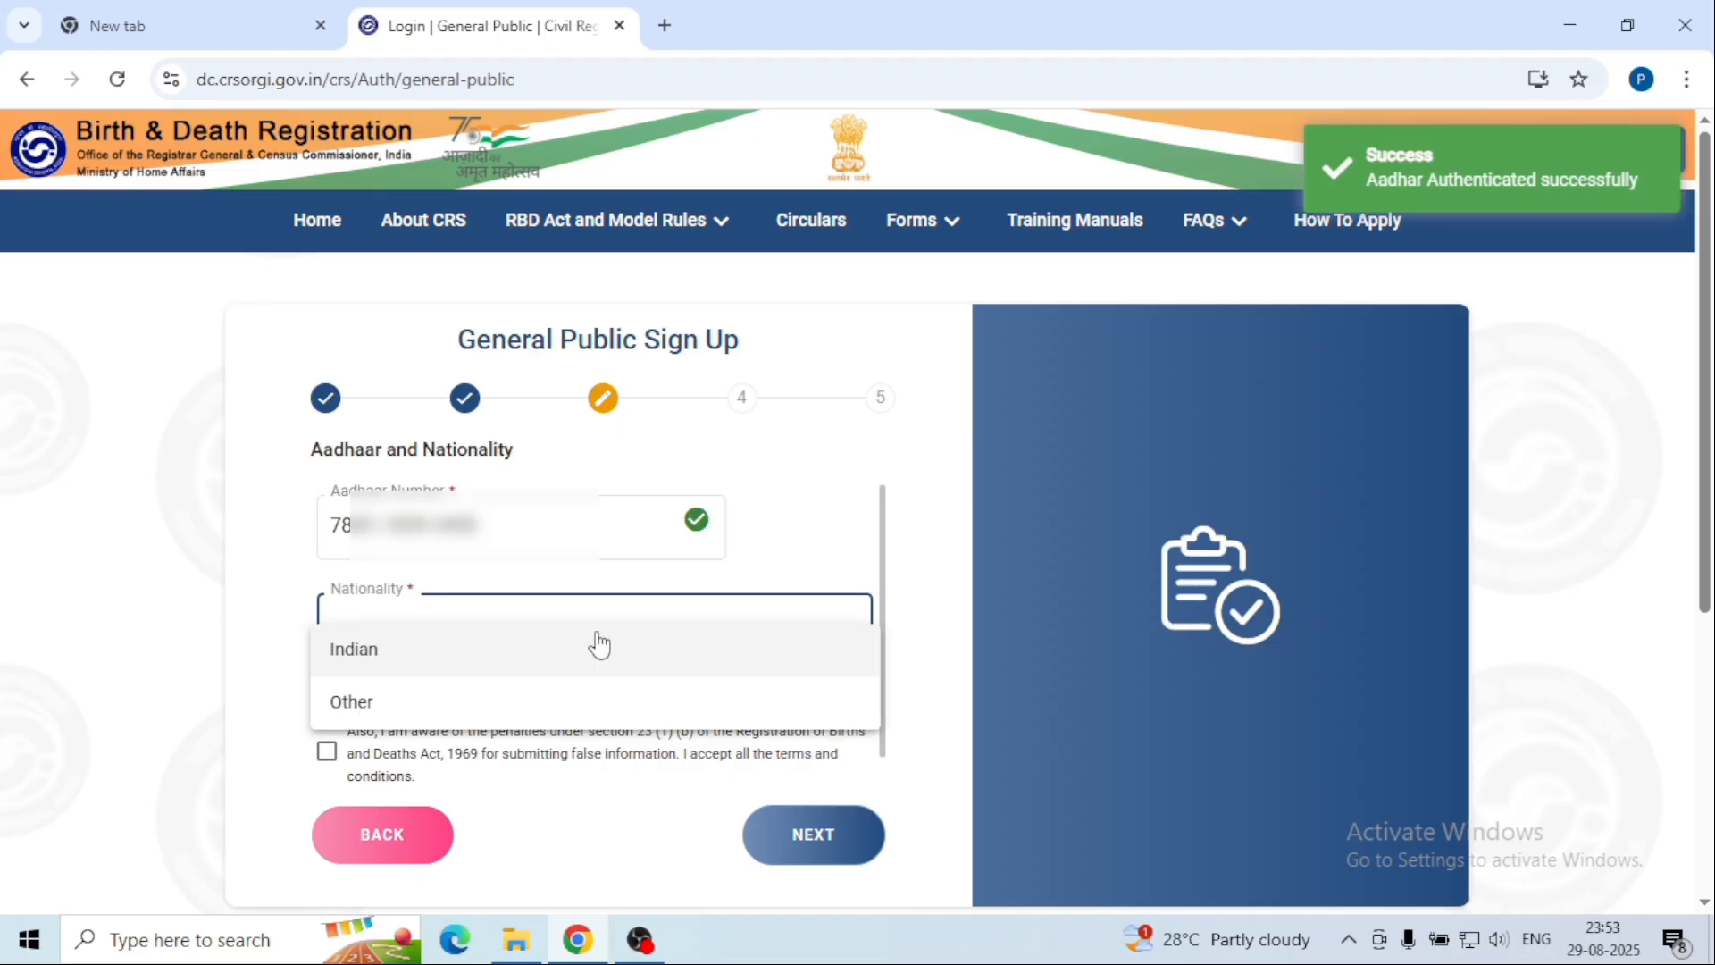
click(607, 553)
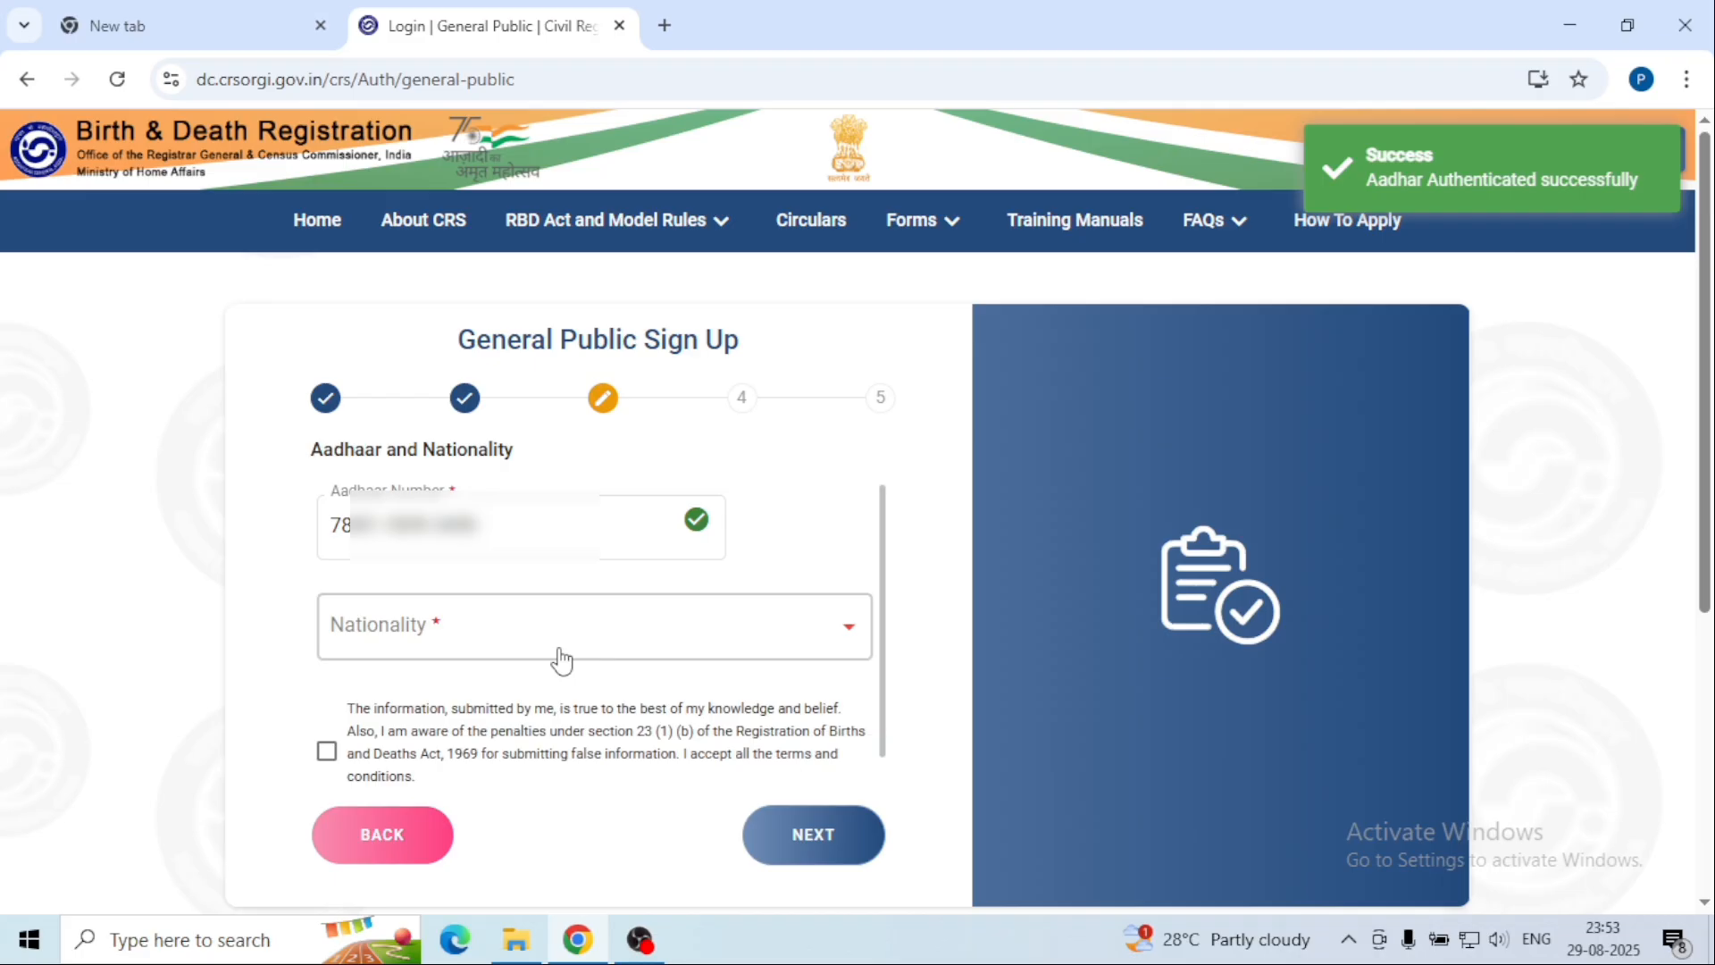
click(809, 637)
click(342, 651)
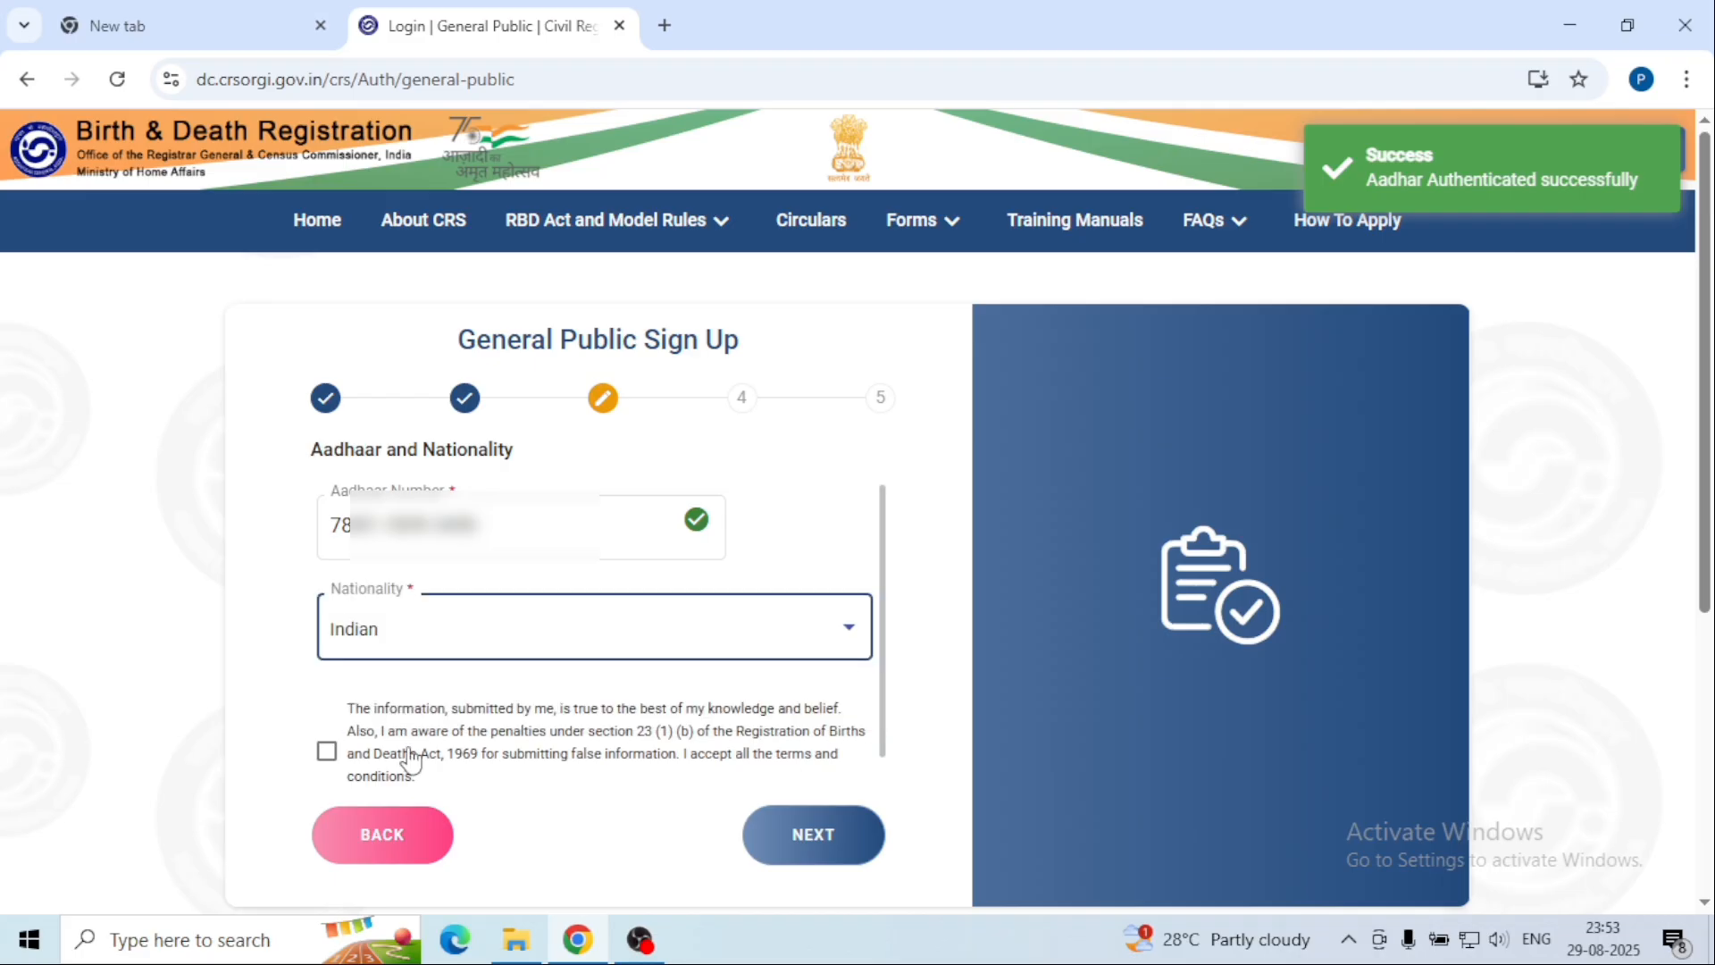
click(327, 753)
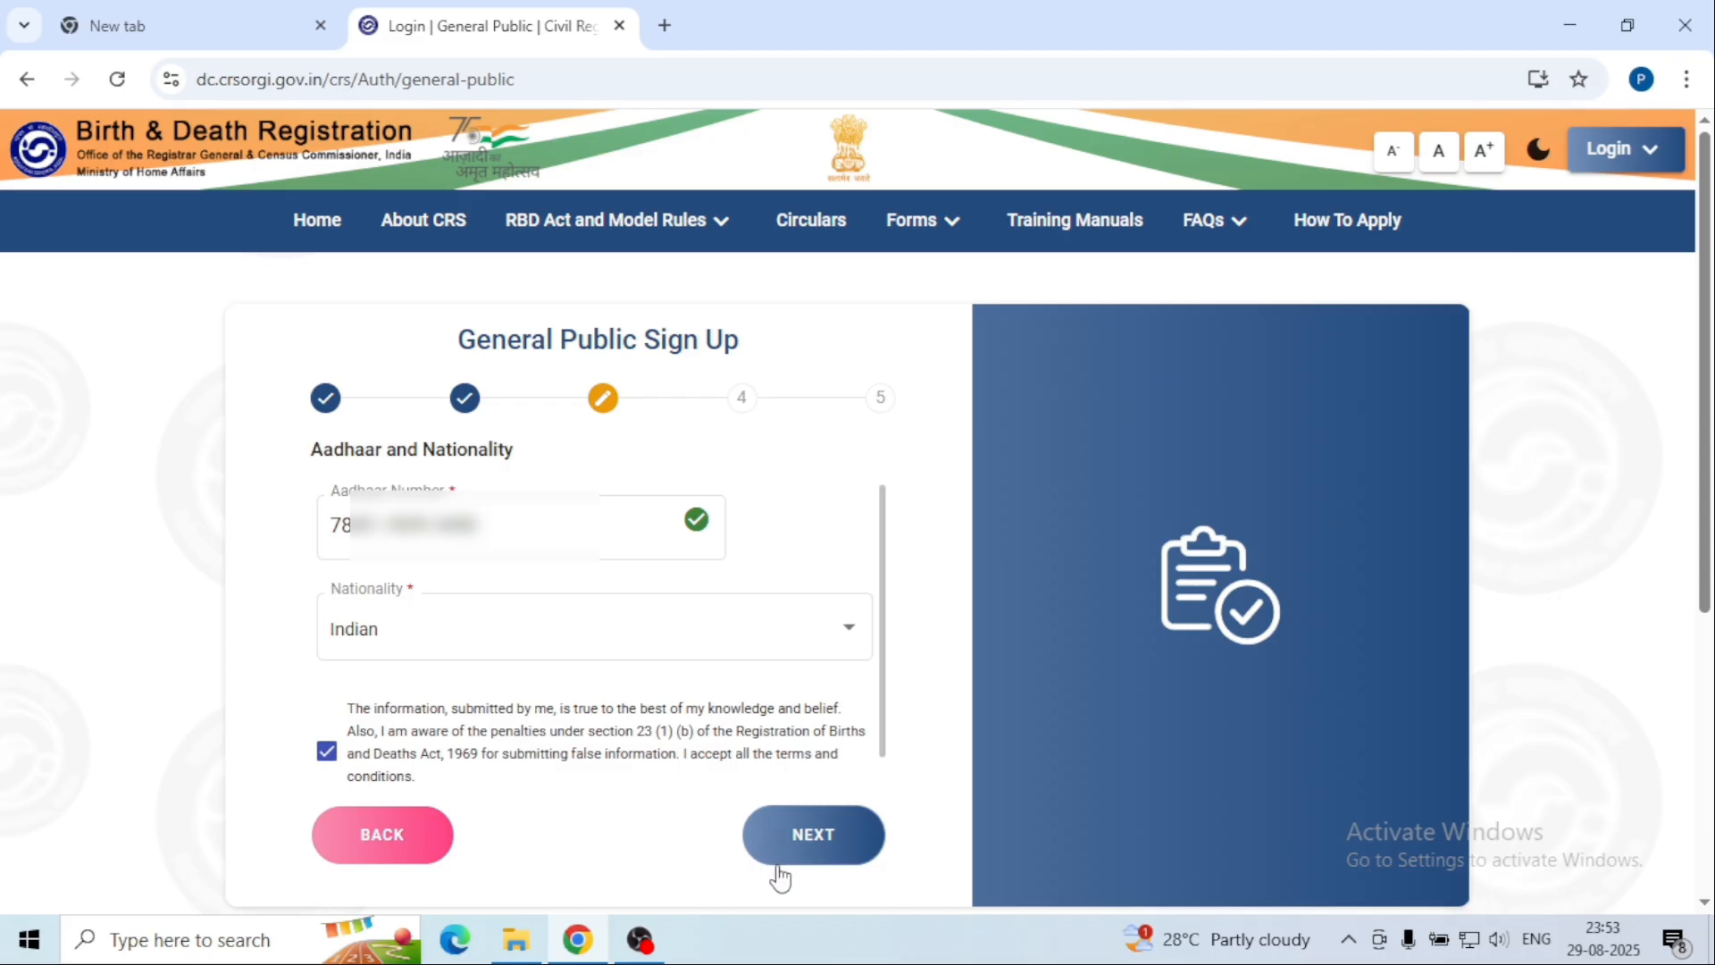
click(814, 834)
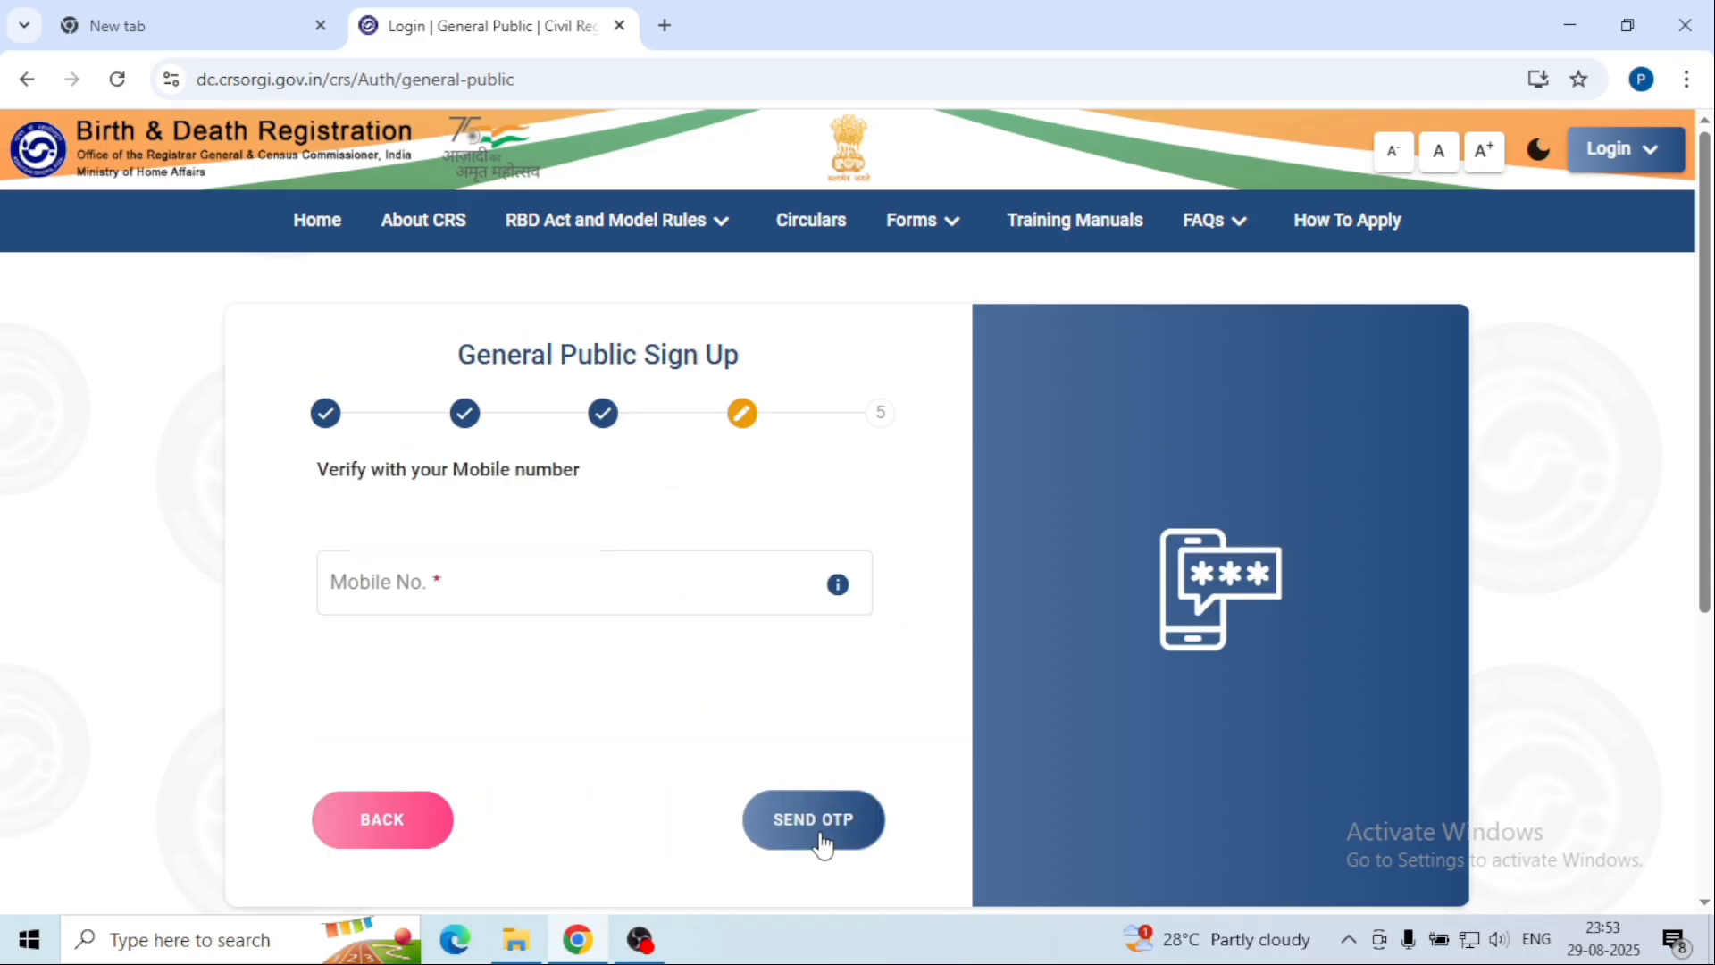
Step: Enter the mobile number, request and verify its one-time code, and proceed to e-mail authentication
click(484, 583)
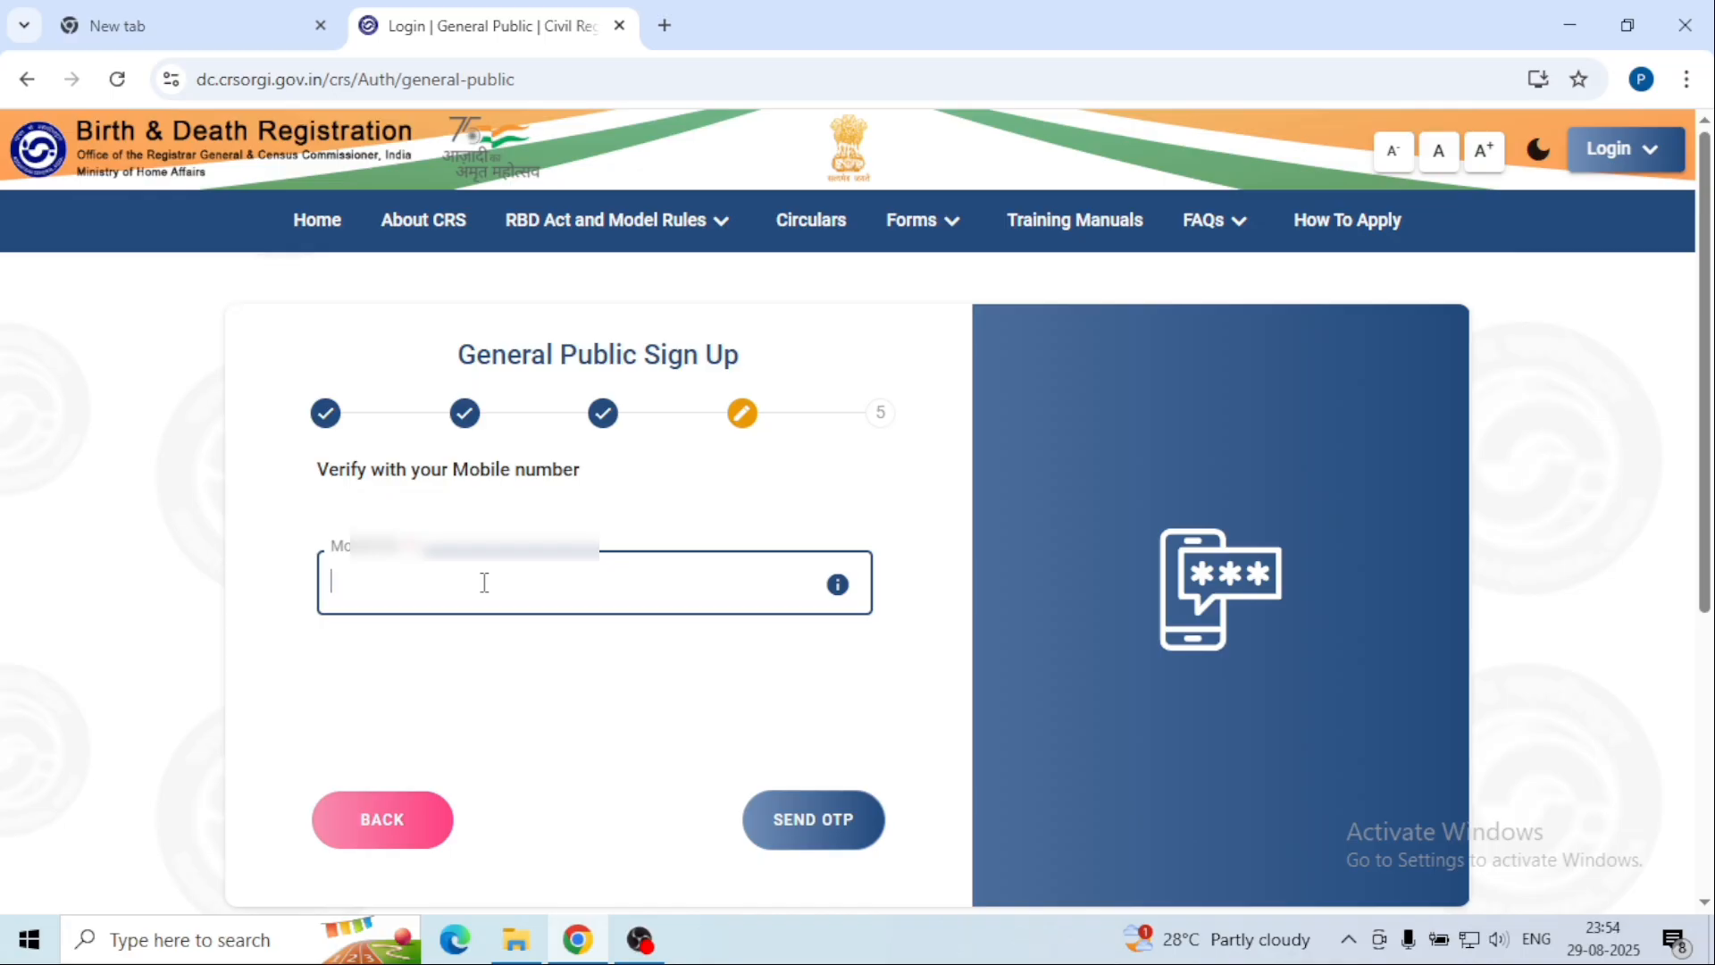
text(99)
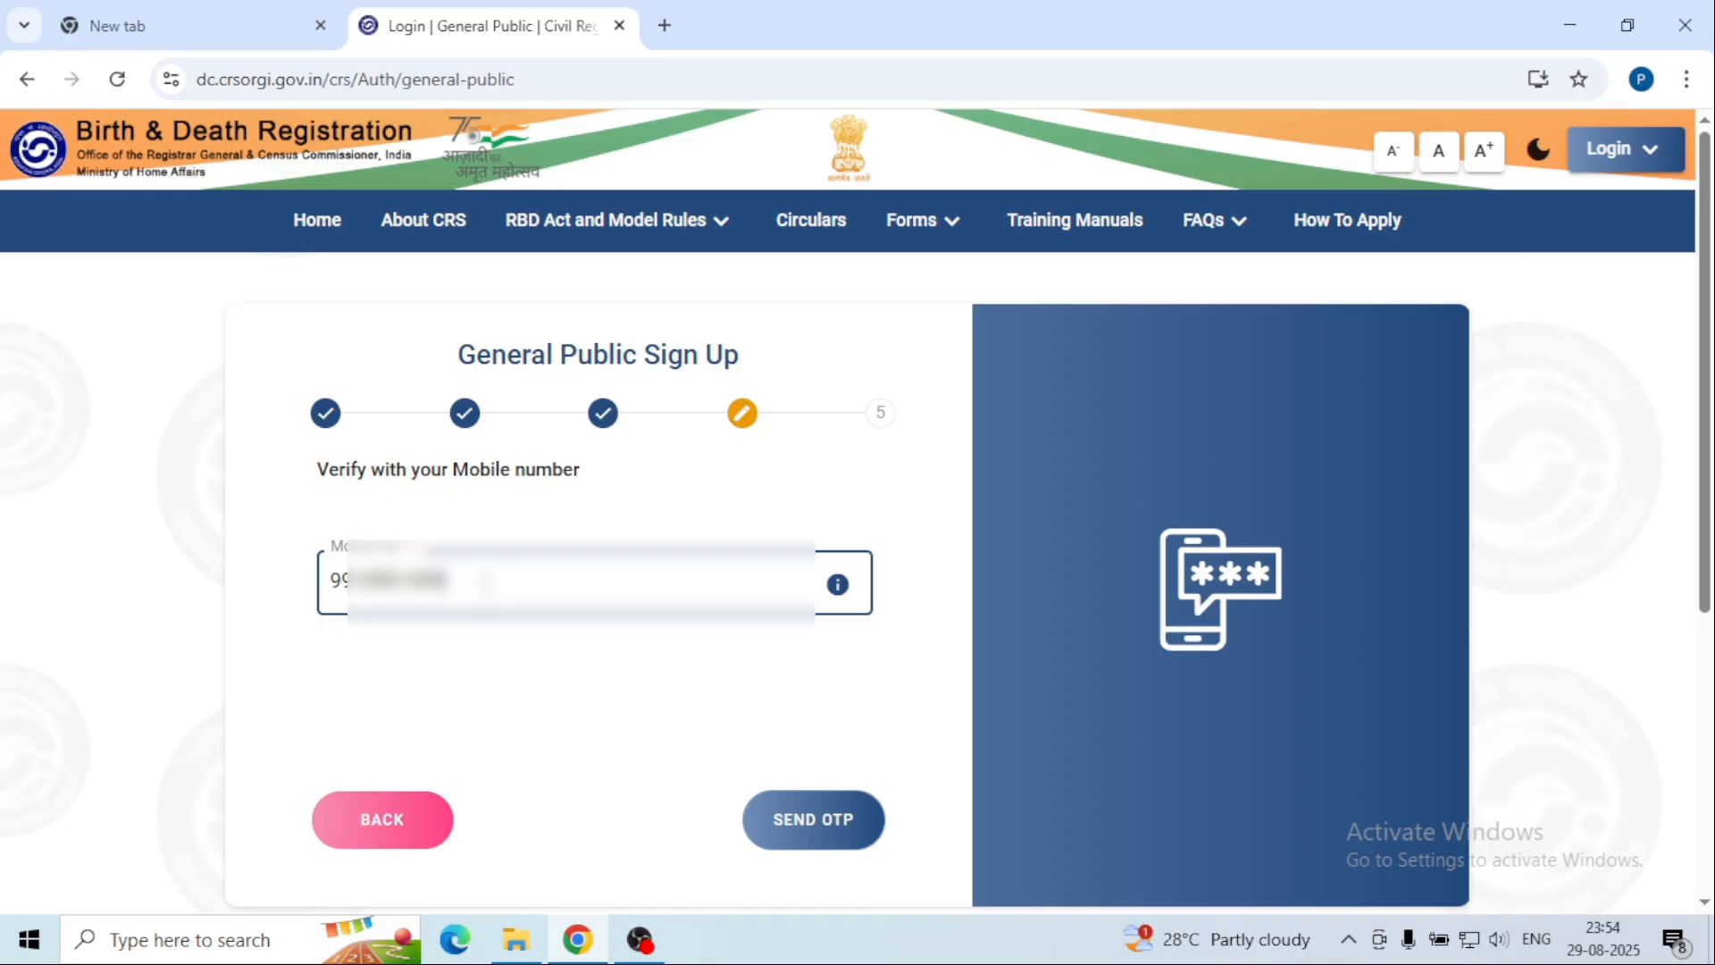
click(821, 840)
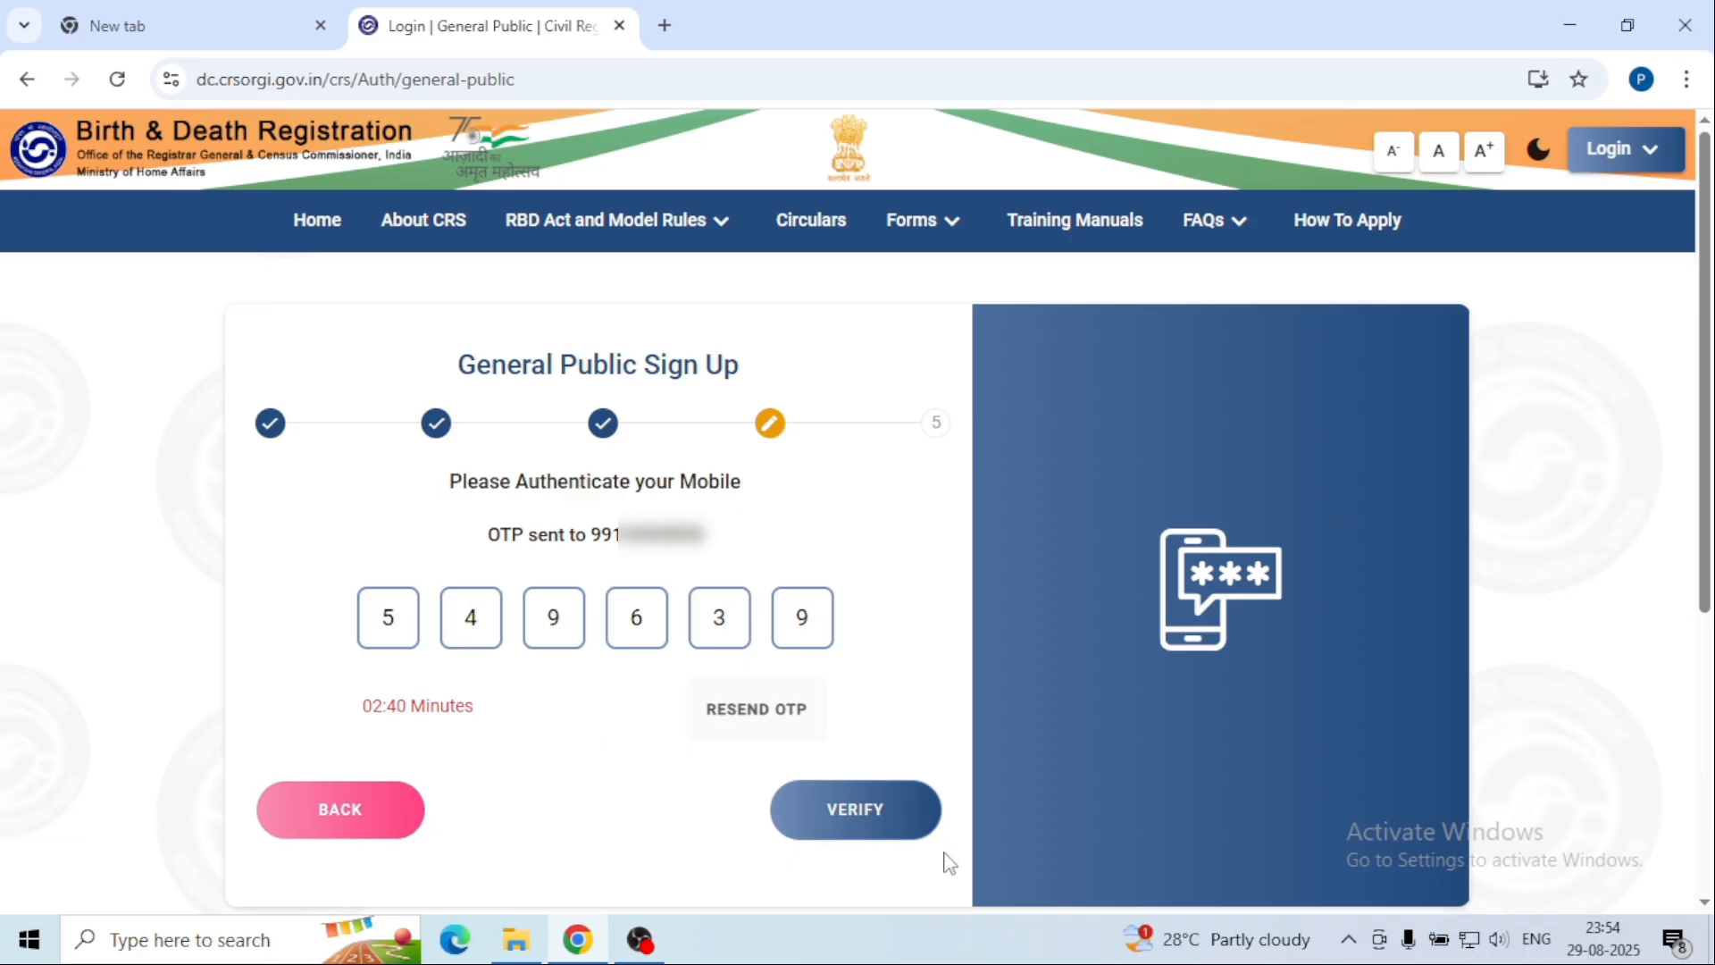
click(856, 809)
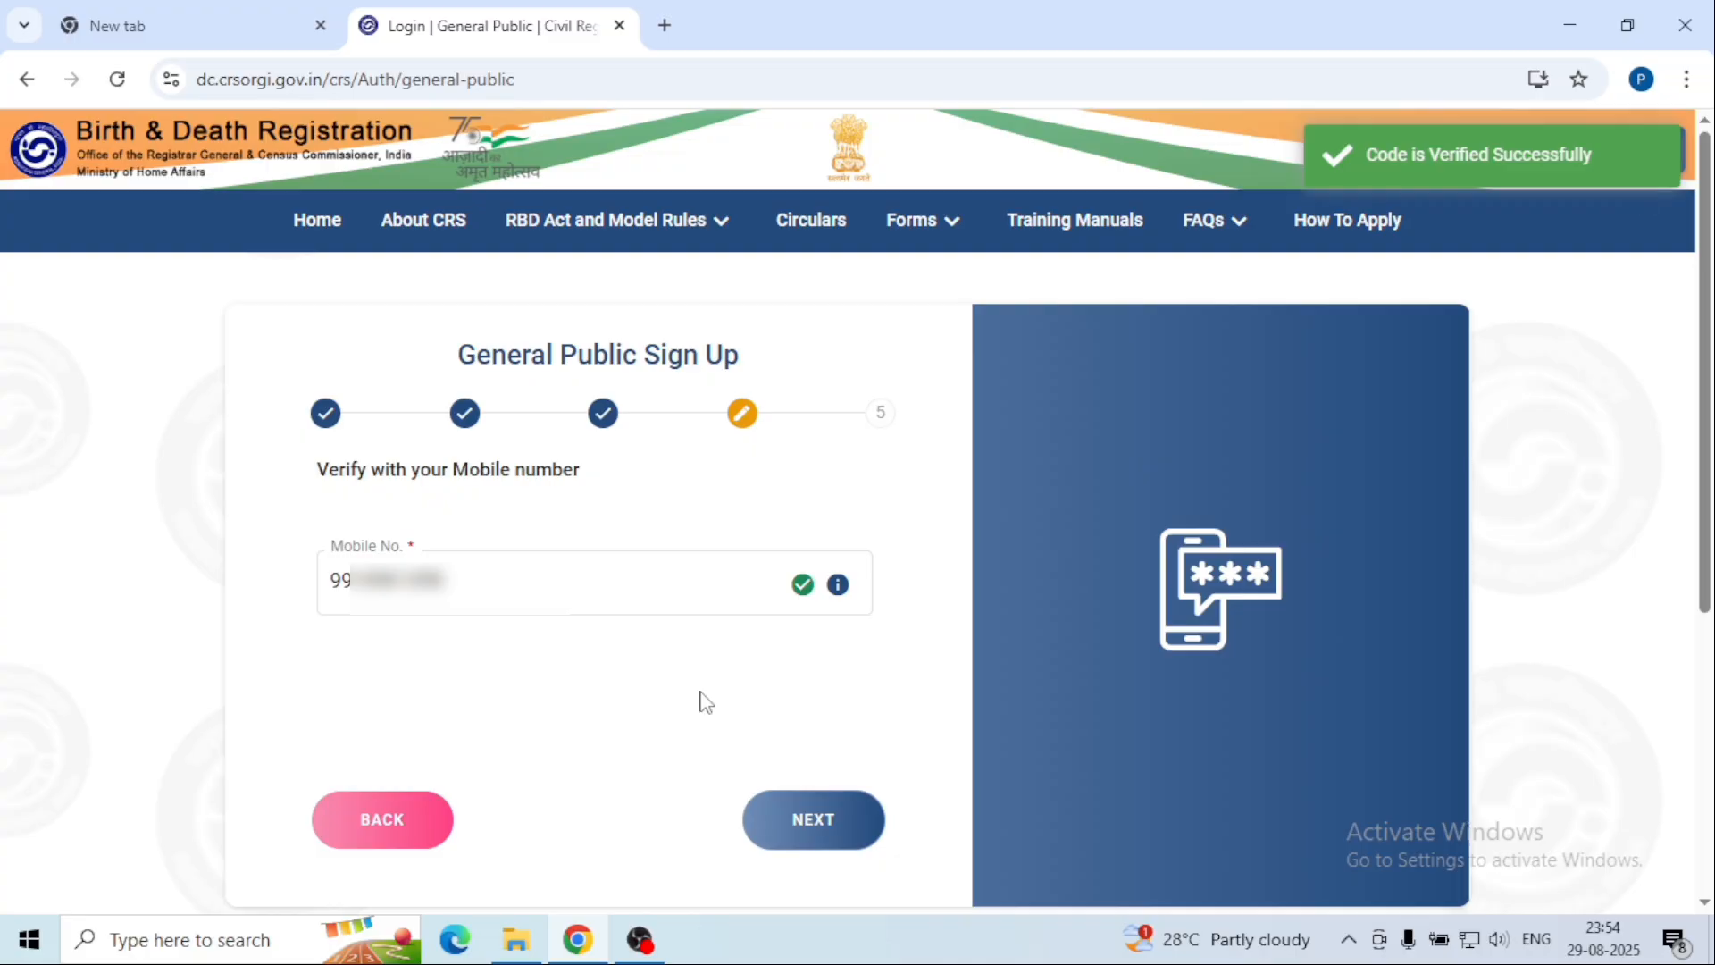
click(849, 822)
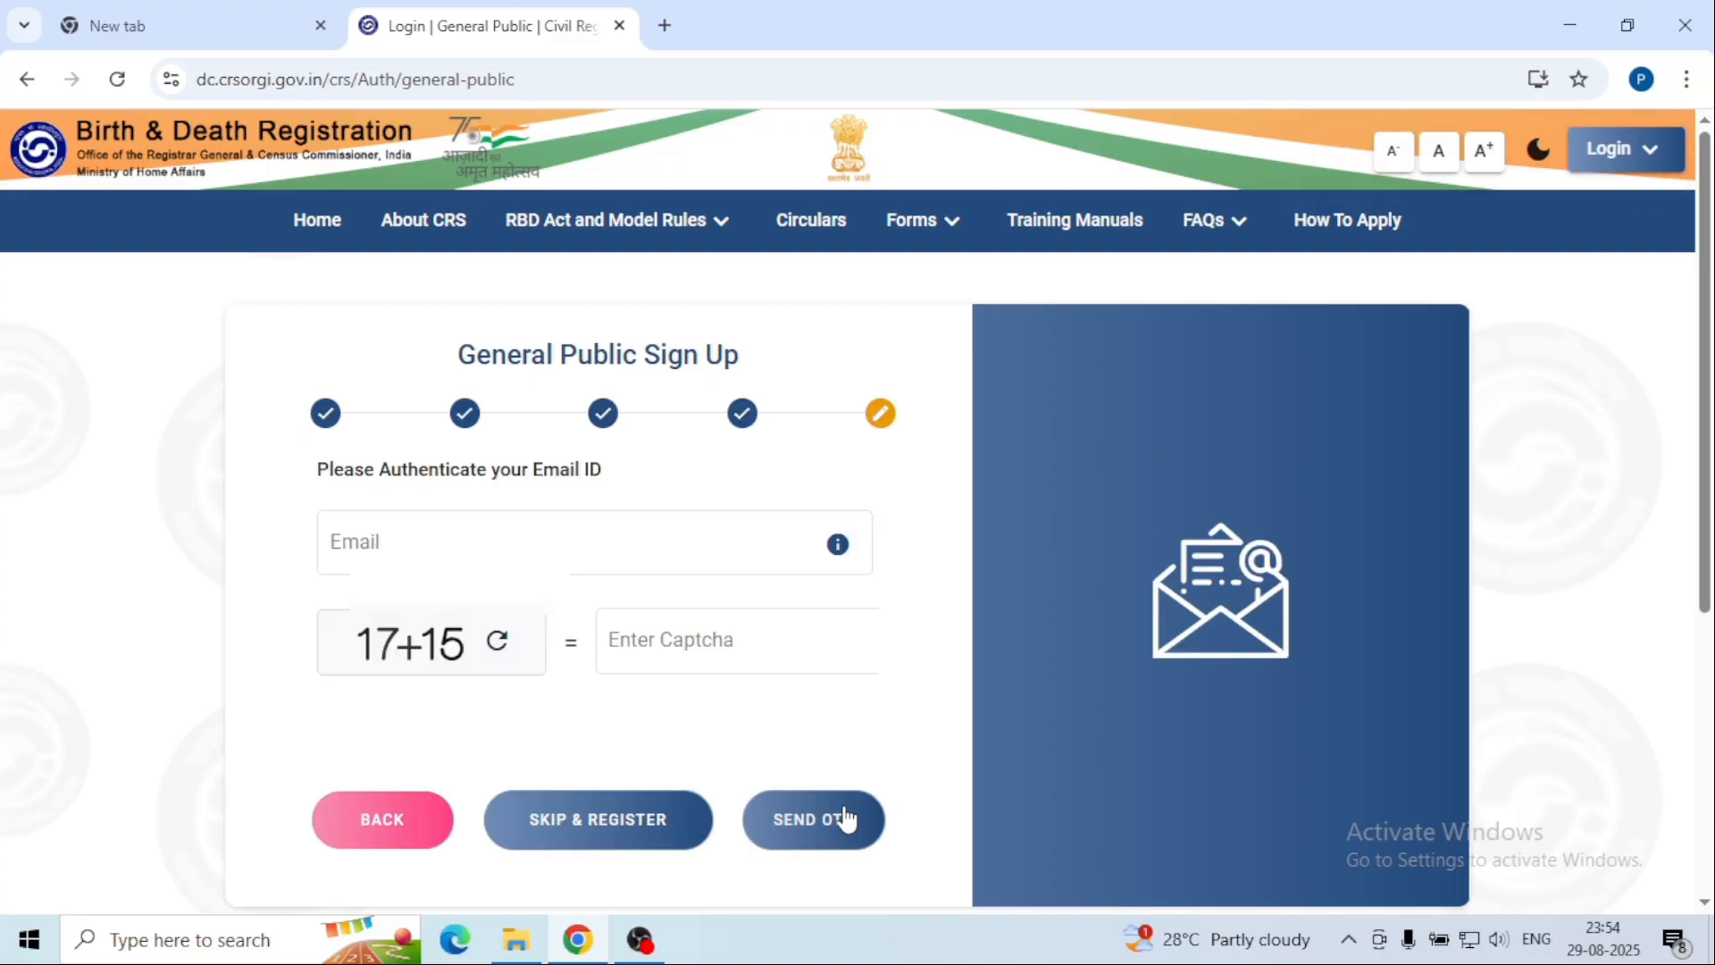
click(723, 551)
click(512, 552)
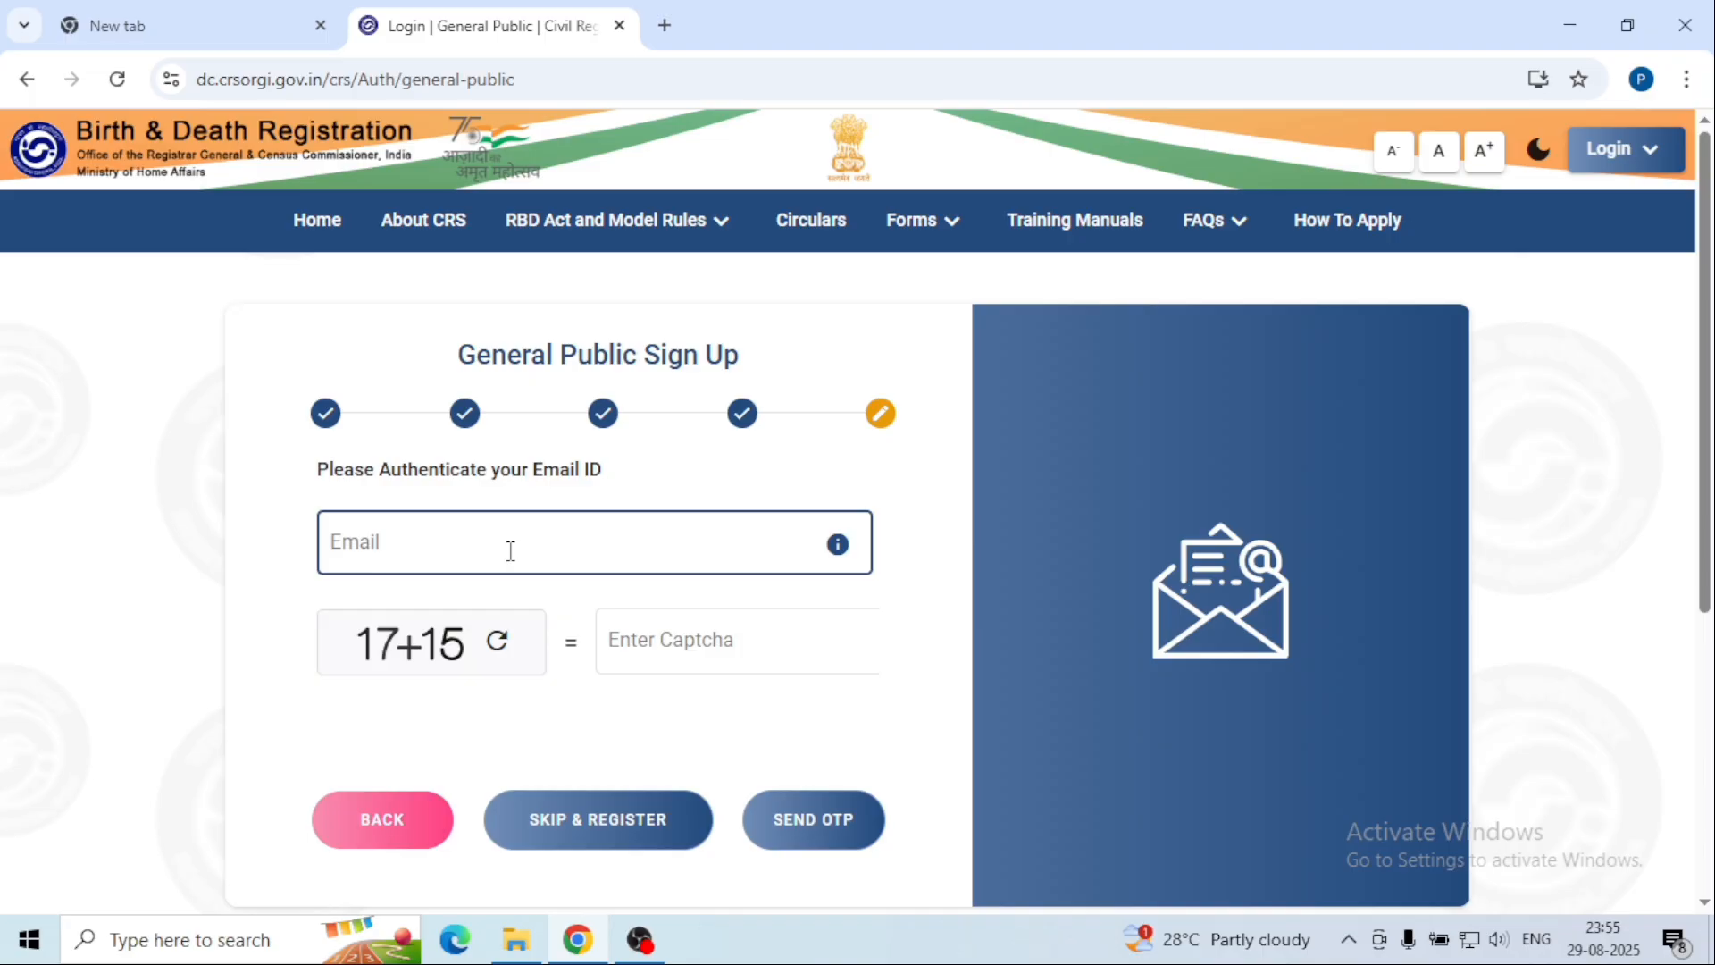
Step: Enter the e-mail address, answer the captcha with 32, verify the e-mail OTP, and submit the registration
click(510, 551)
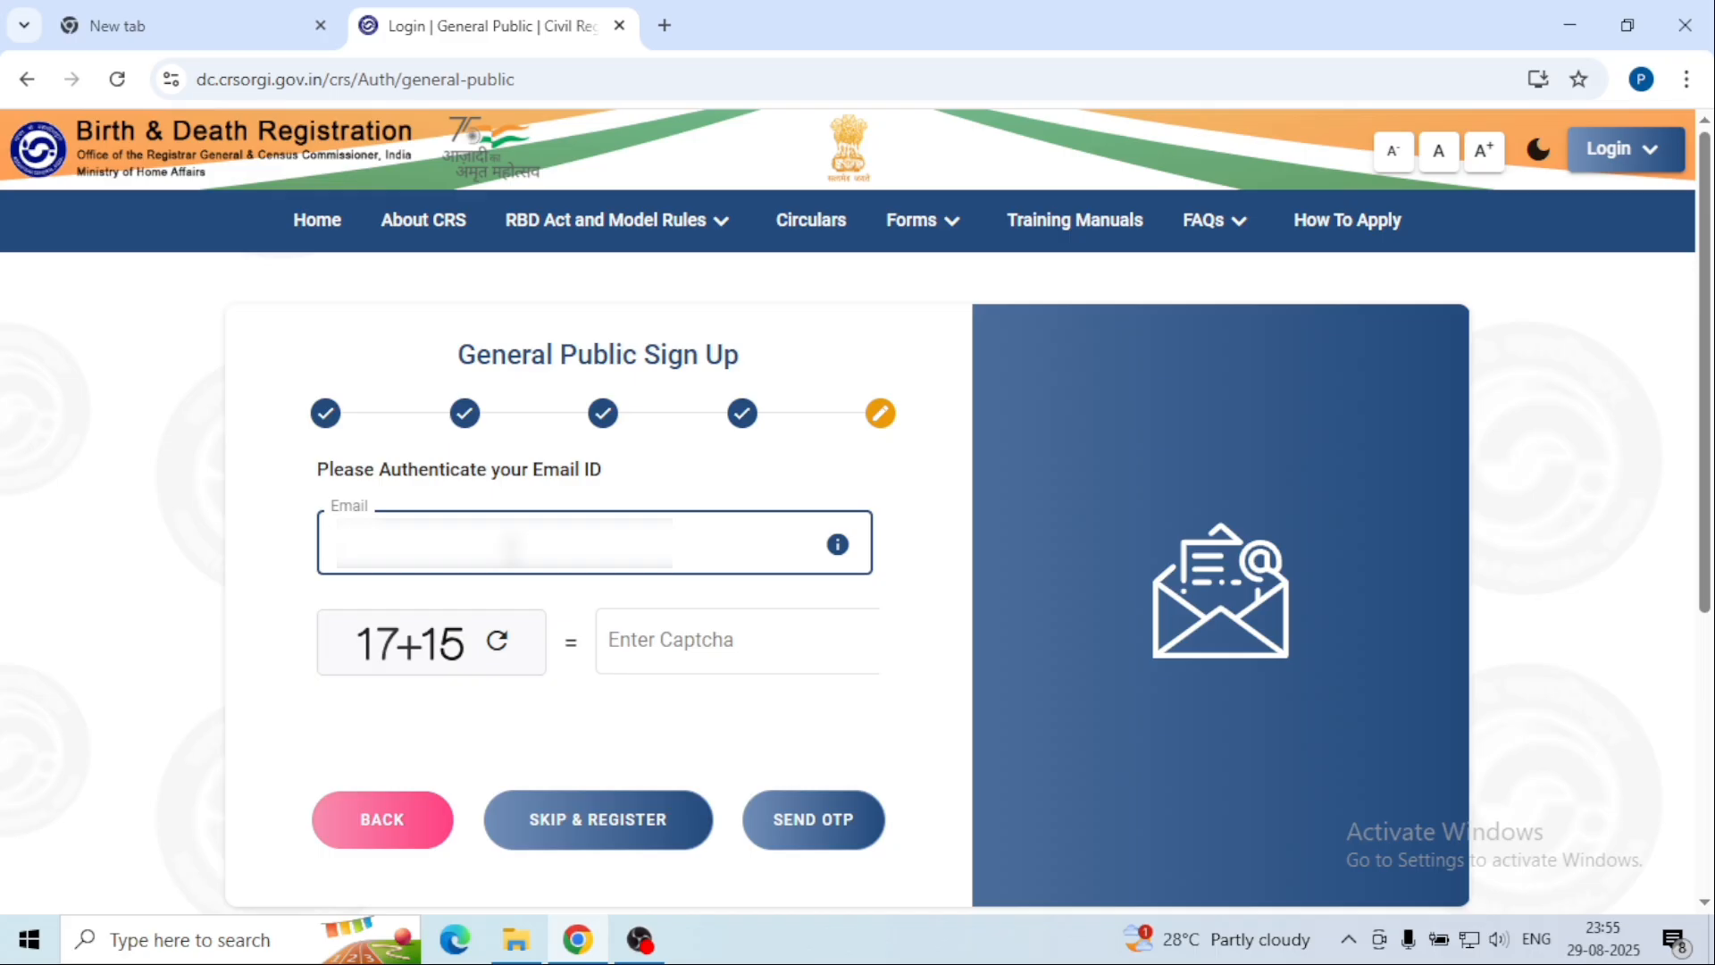
click(719, 642)
text(32)
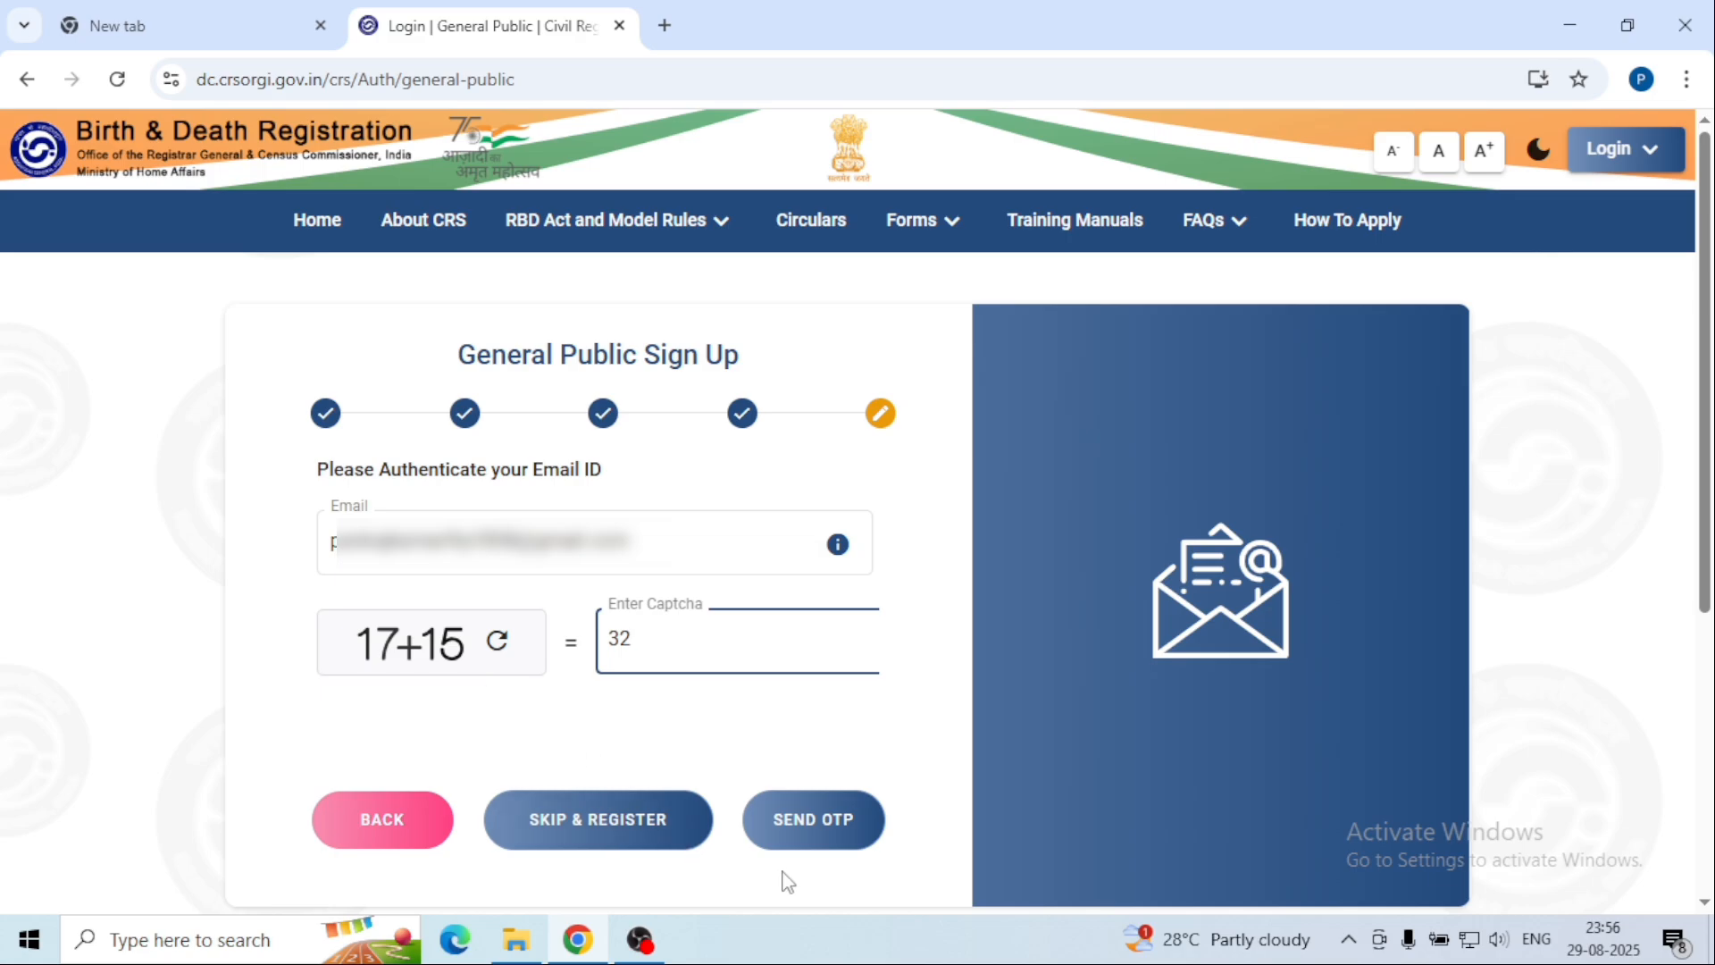
click(824, 829)
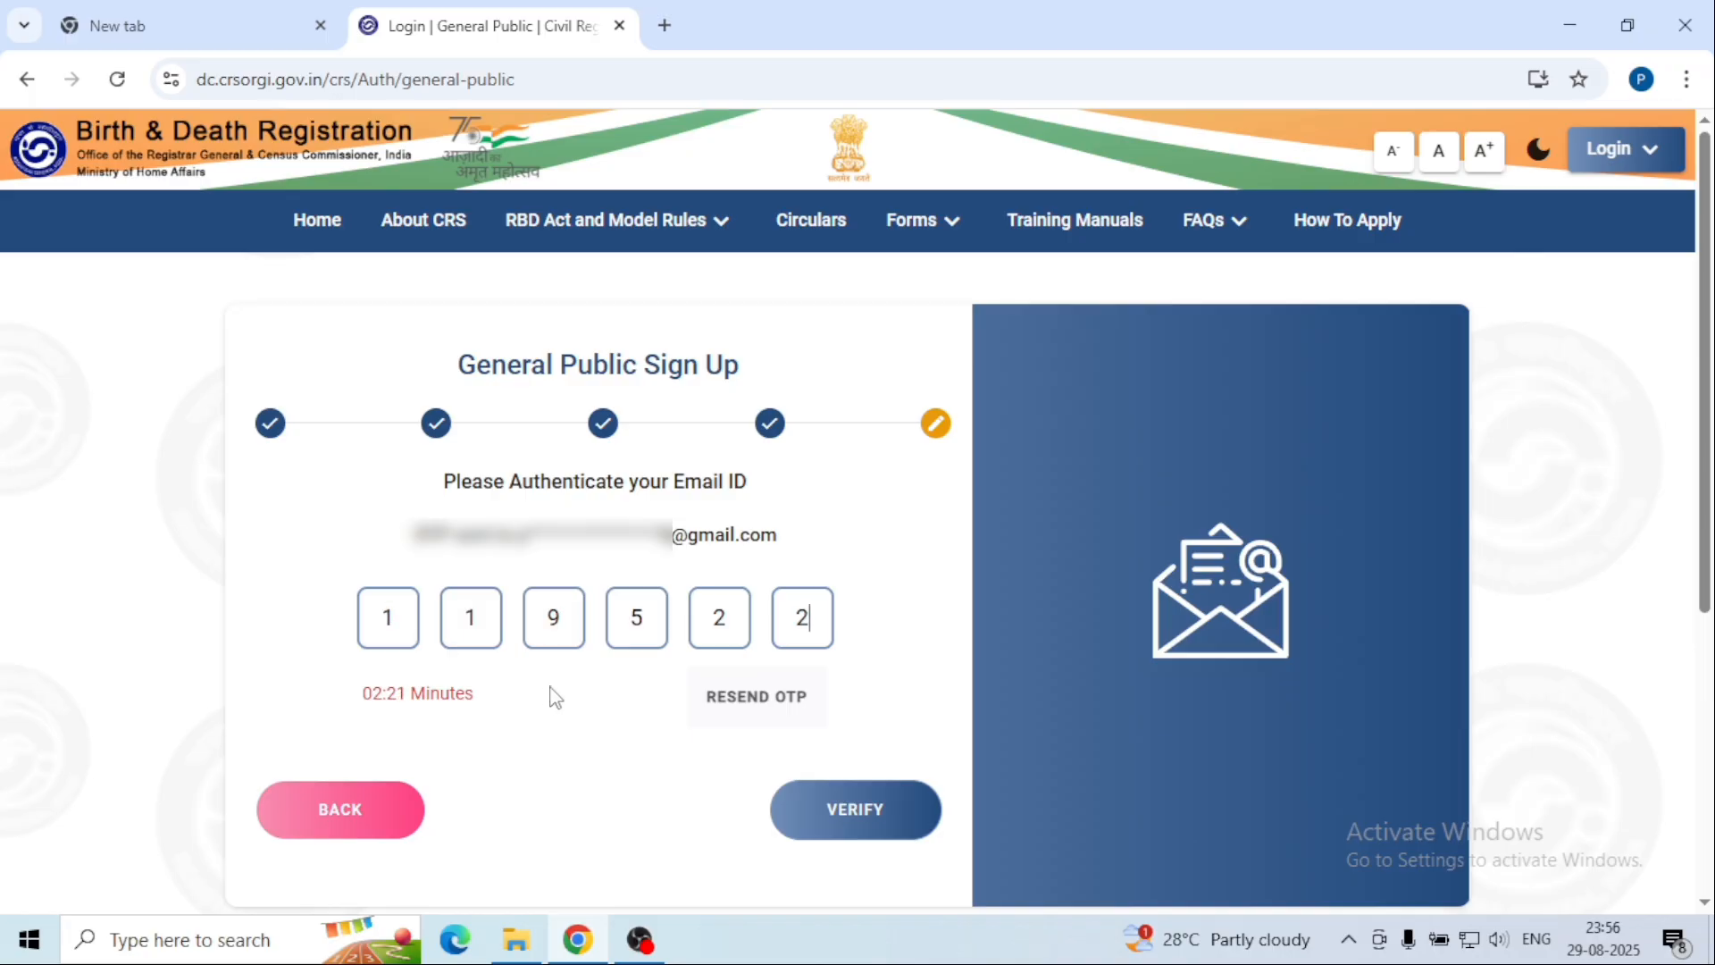
click(853, 829)
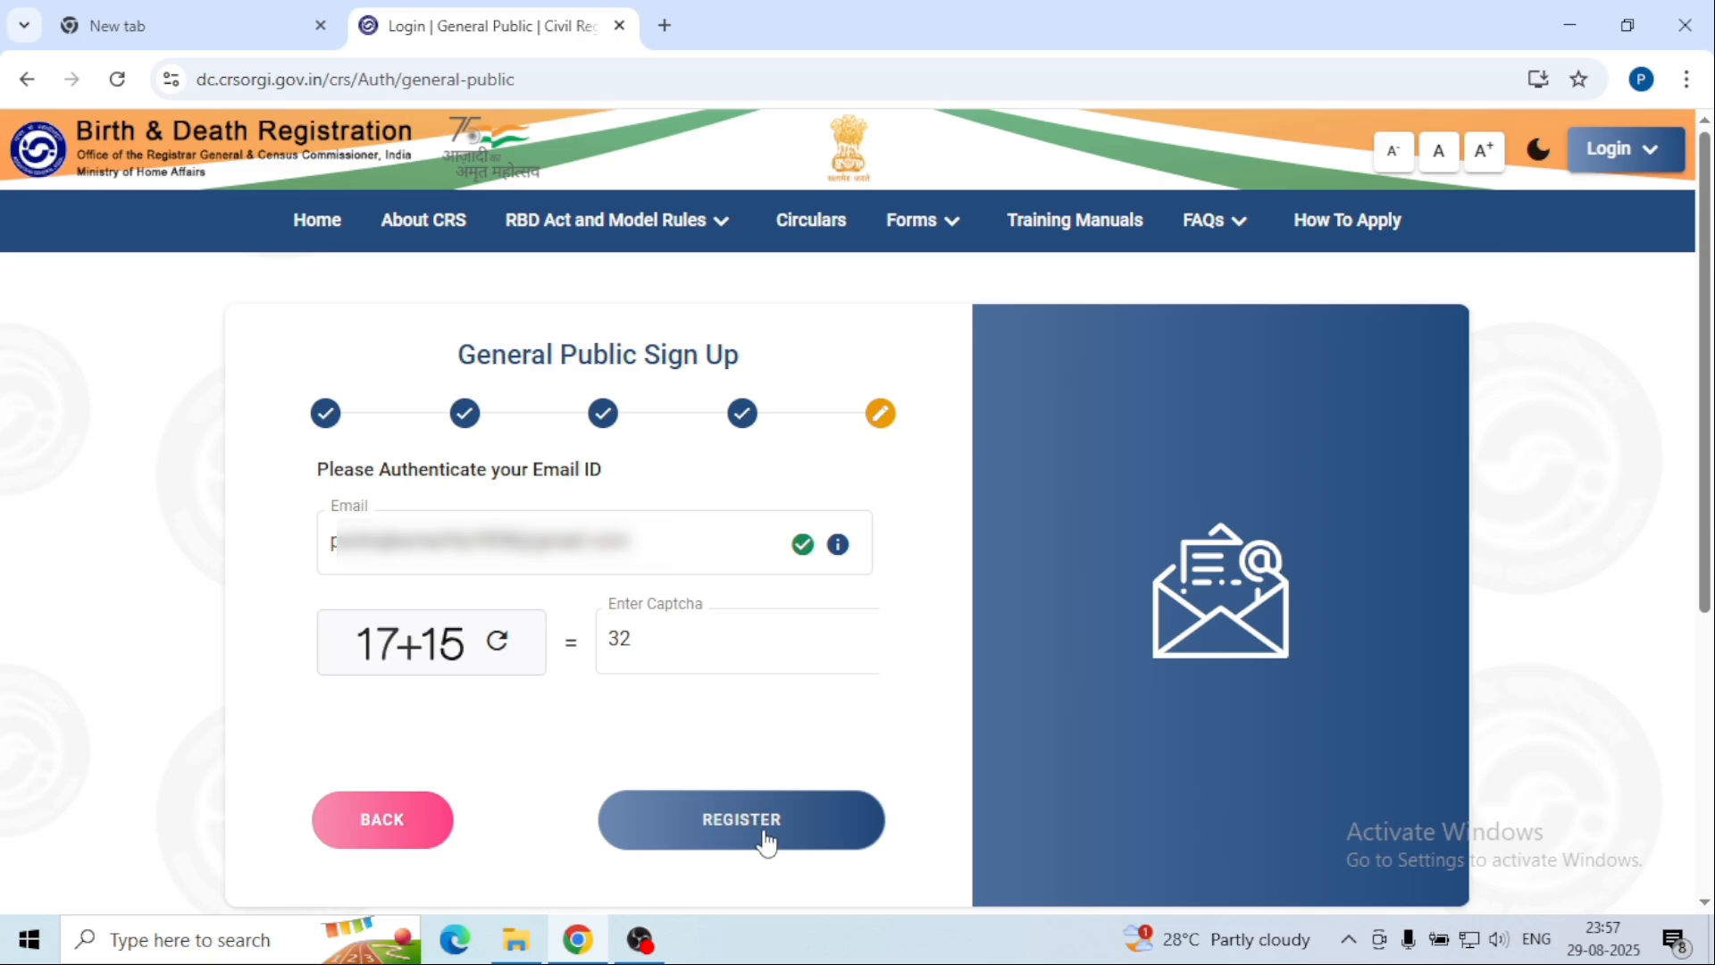
click(763, 823)
Step: Sign in as a General Public user and open the birth State list on Birth Registration
click(1599, 153)
click(1509, 218)
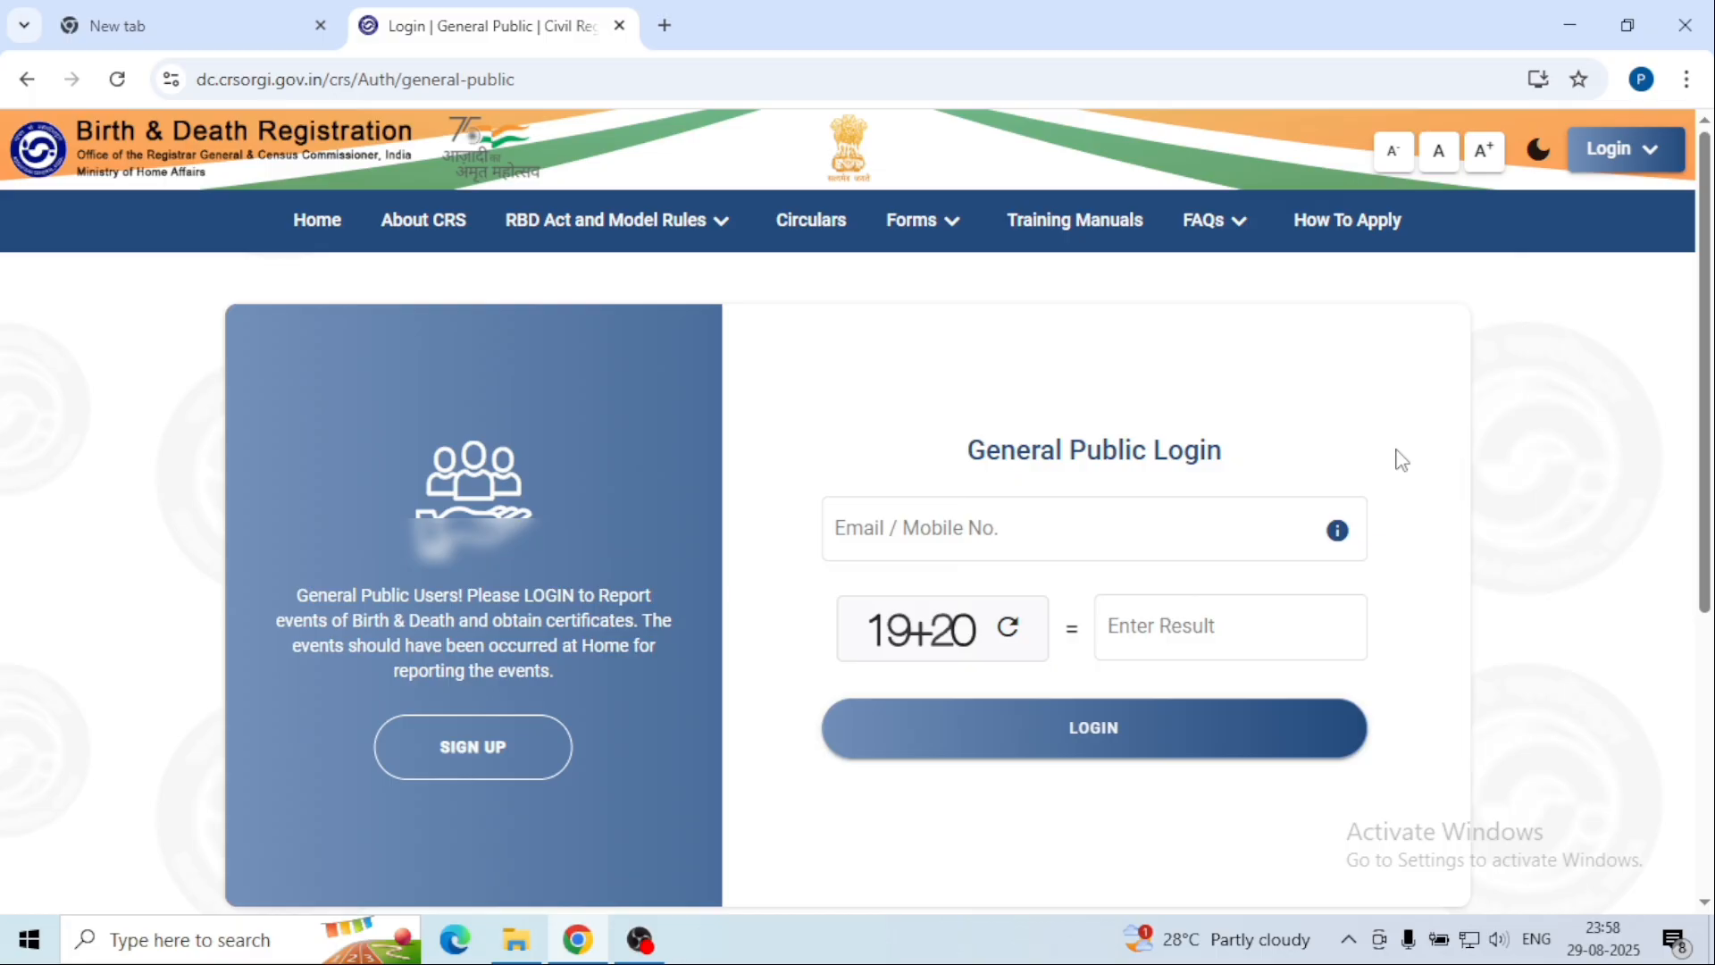
click(1015, 556)
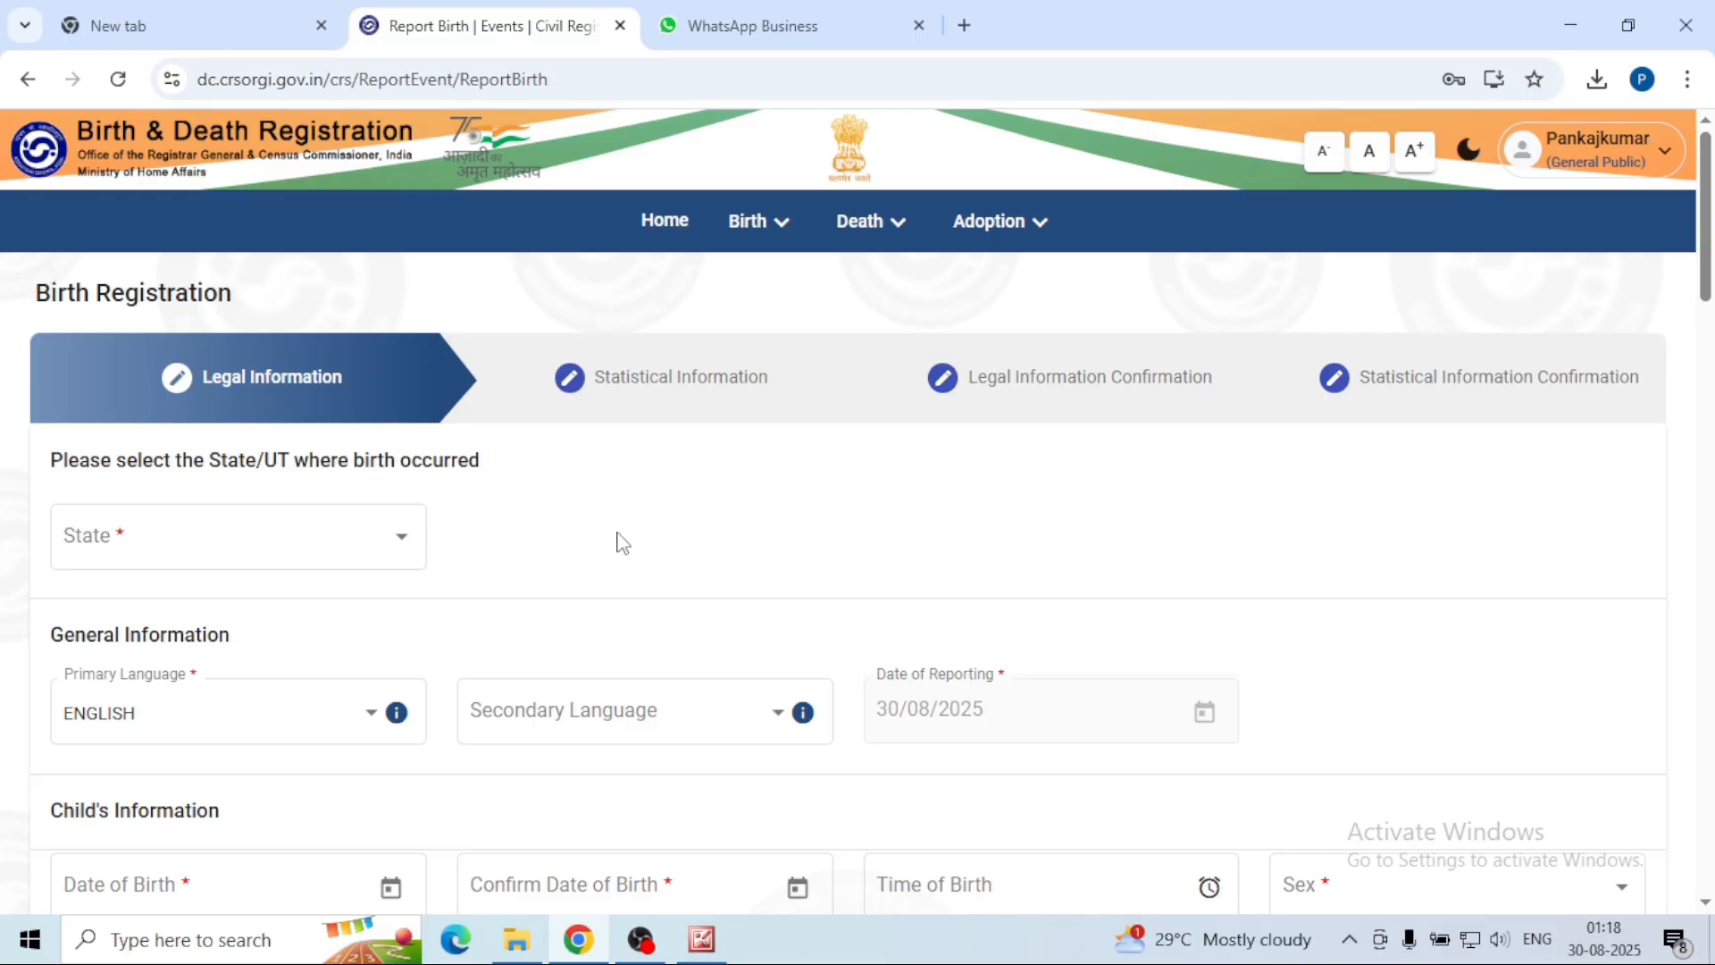
click(401, 546)
Step: Choose Uttar Pradesh as the birth state, pick the child's date of birth, and close the documents reminder
key(u)
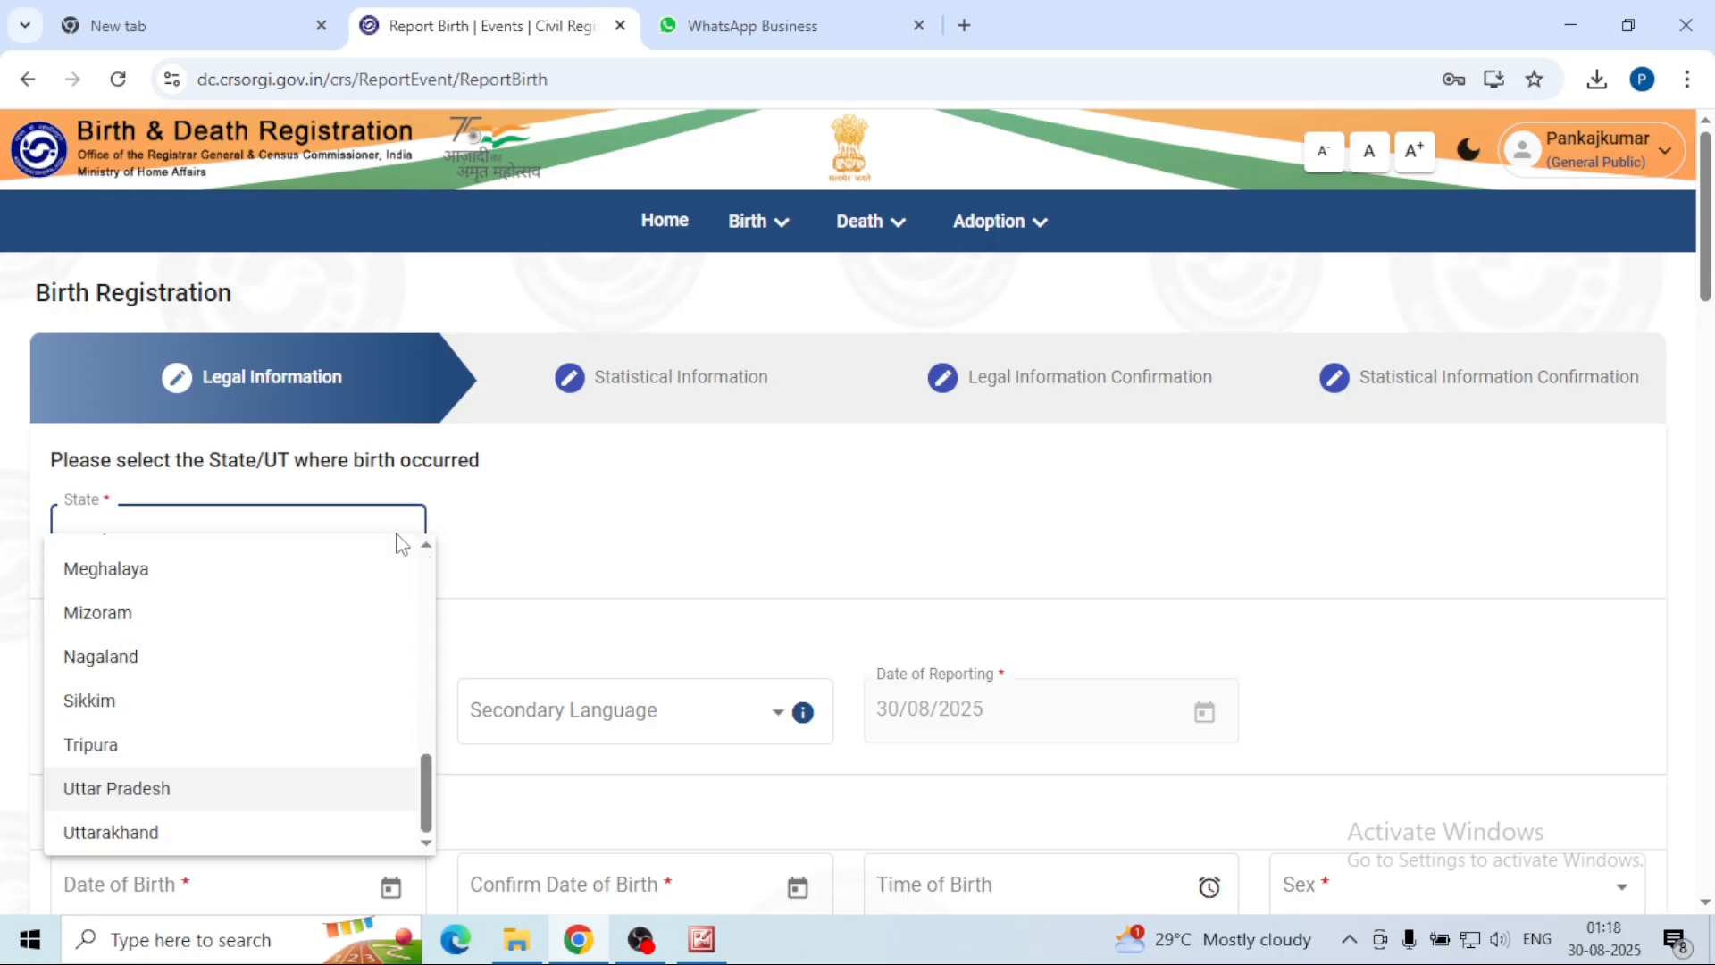
click(332, 788)
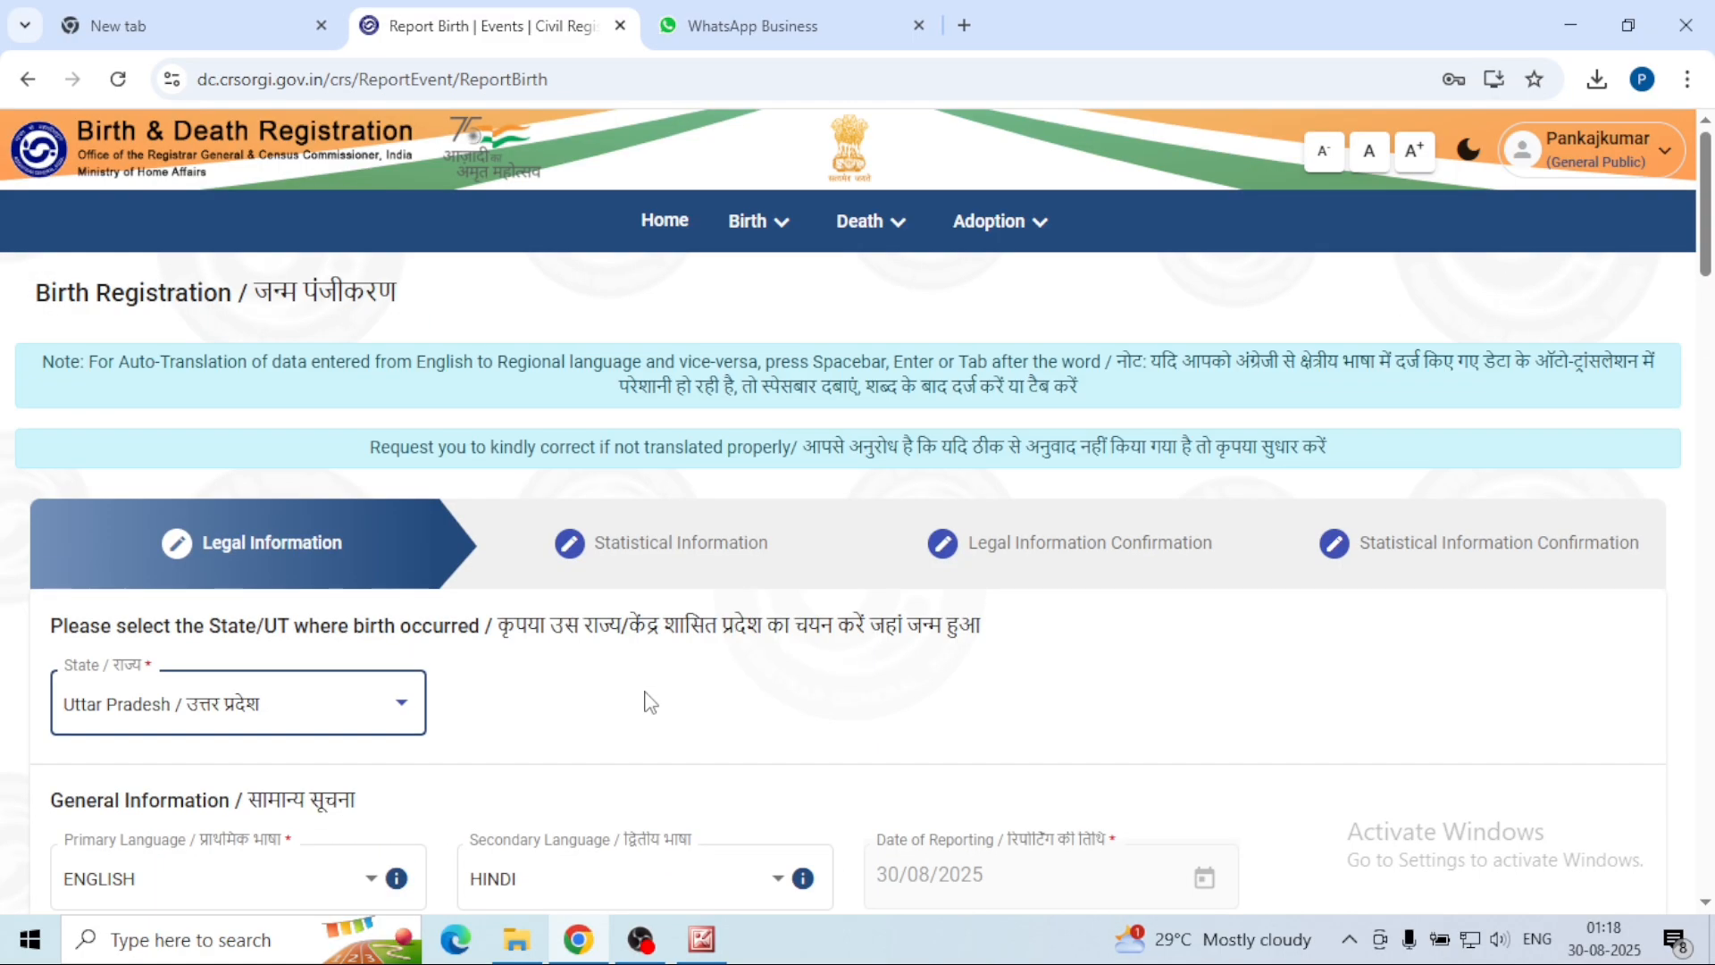
scroll(644, 700, down, 2)
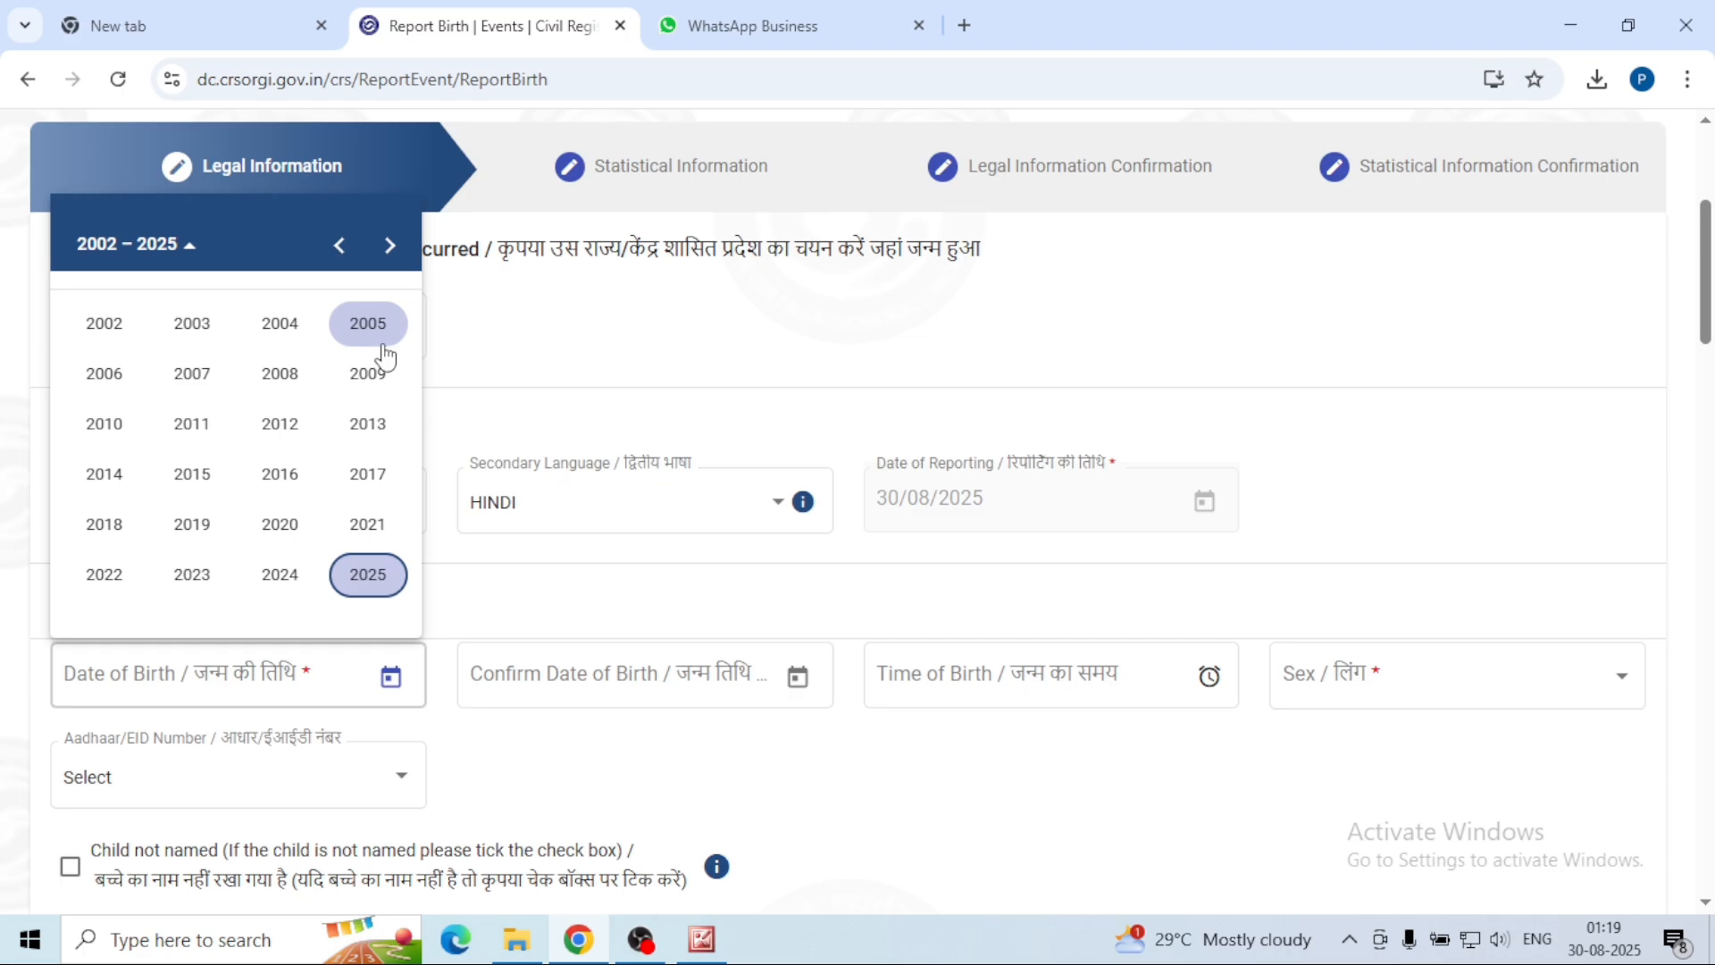
click(368, 323)
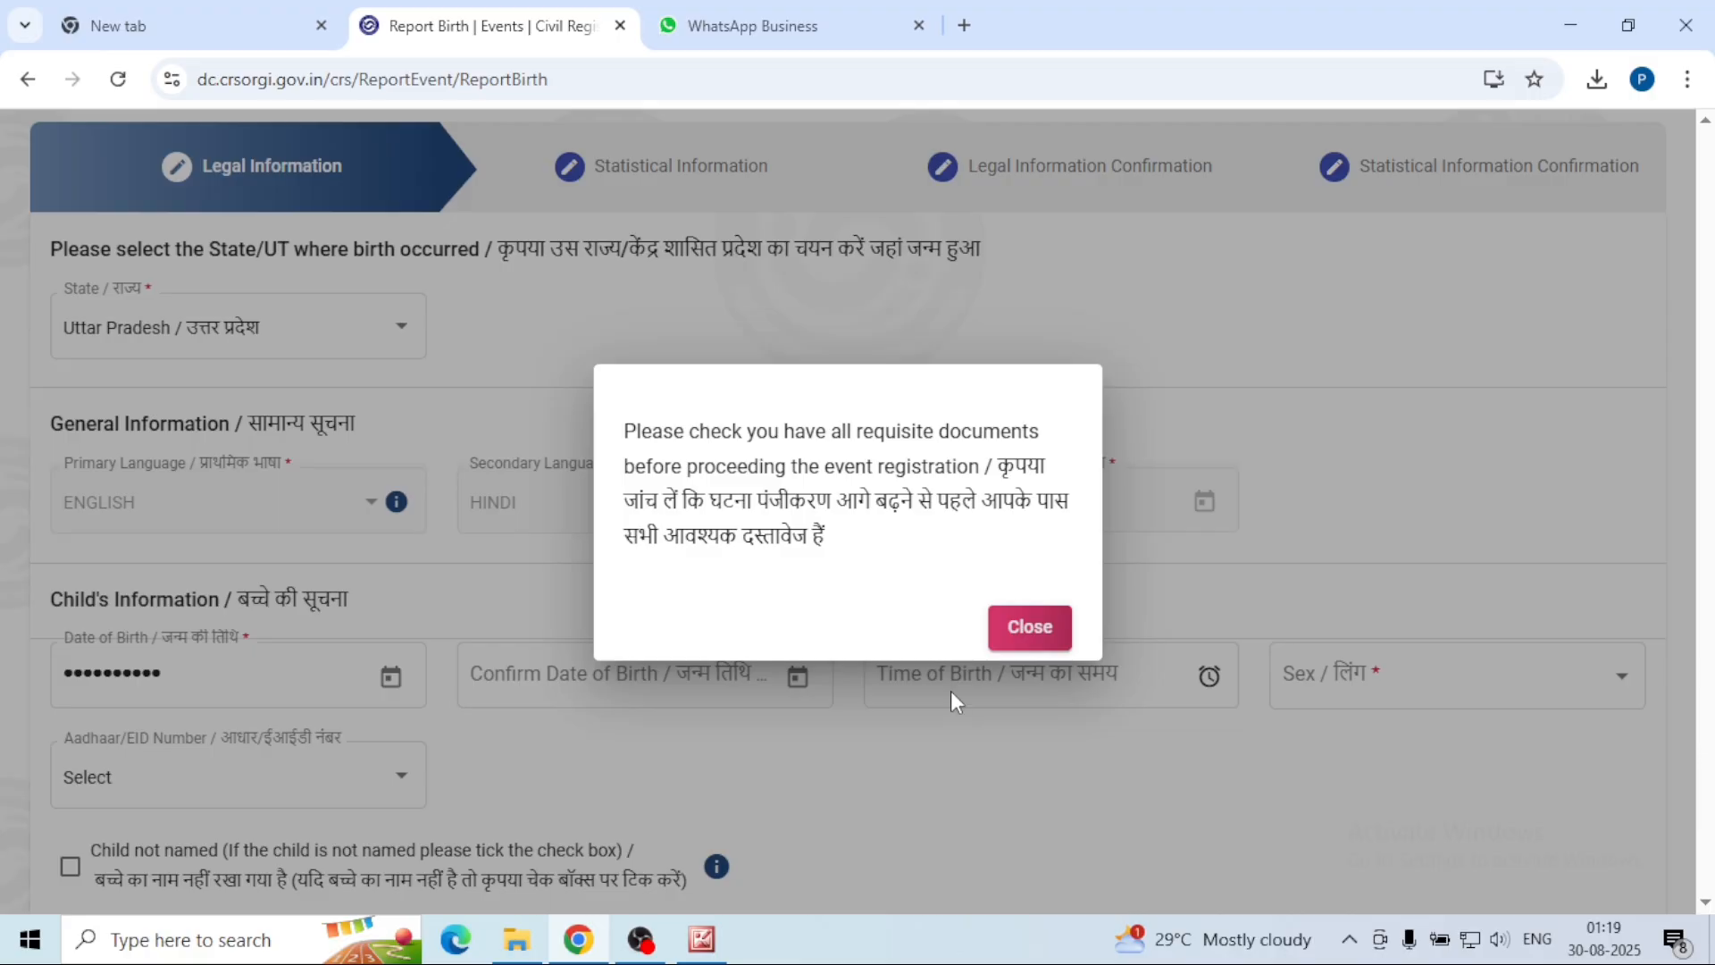
click(1035, 639)
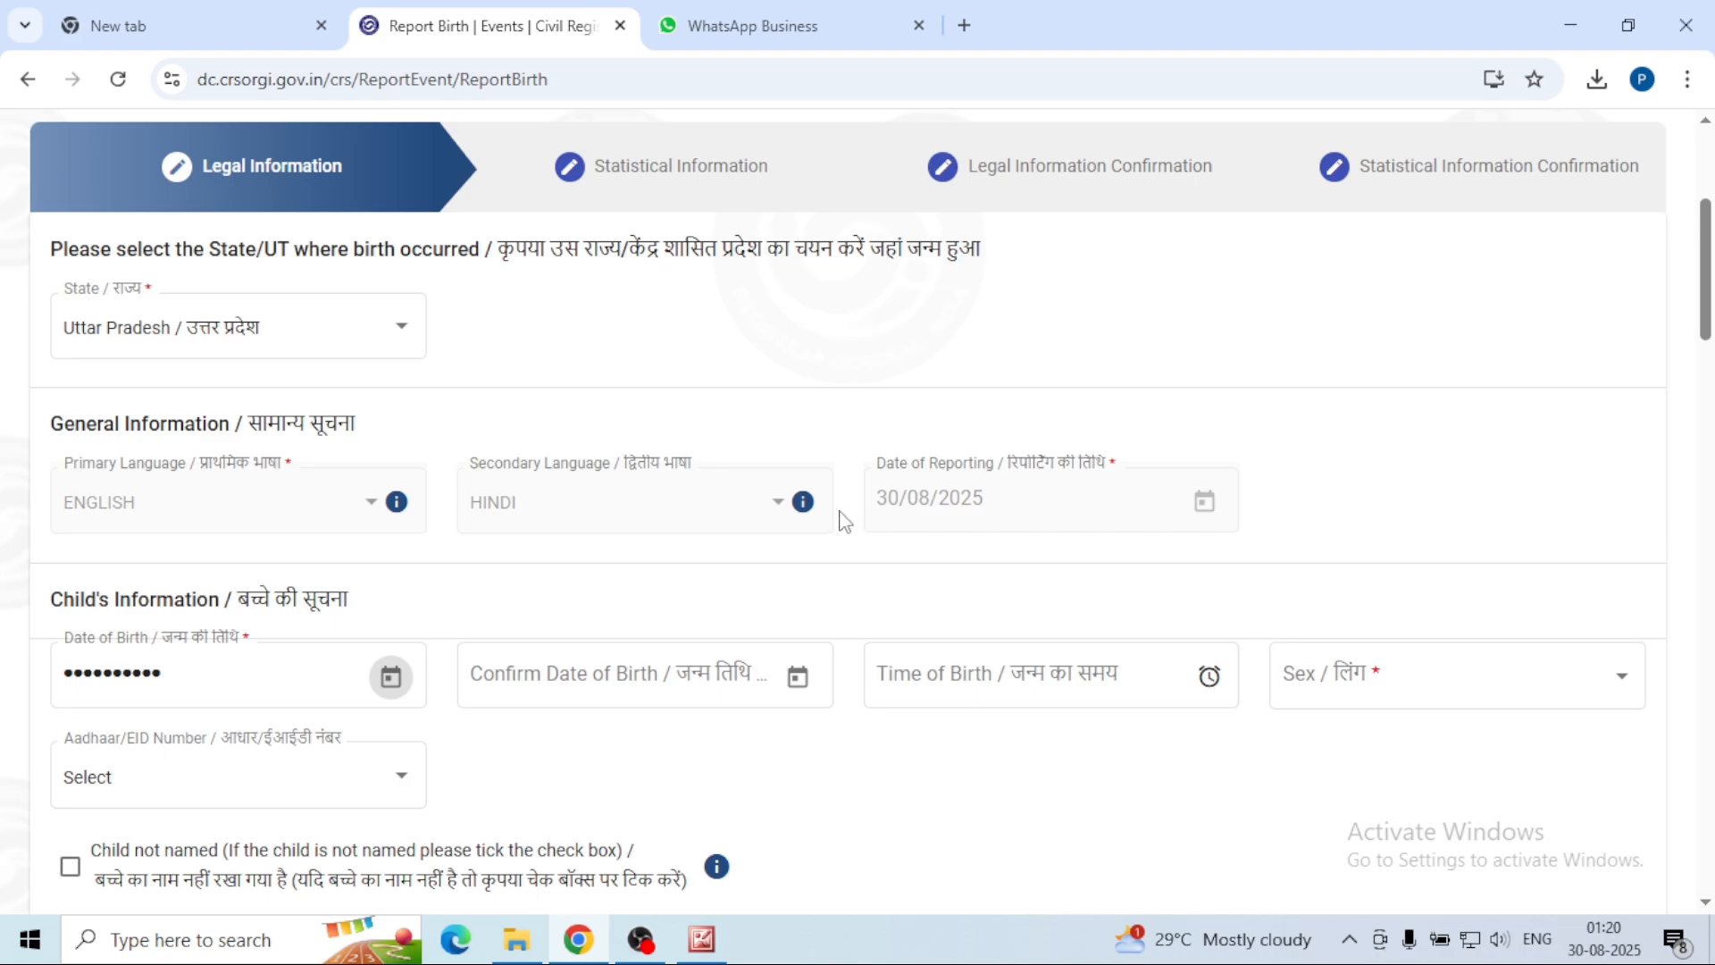
scroll(855, 519, down, 2)
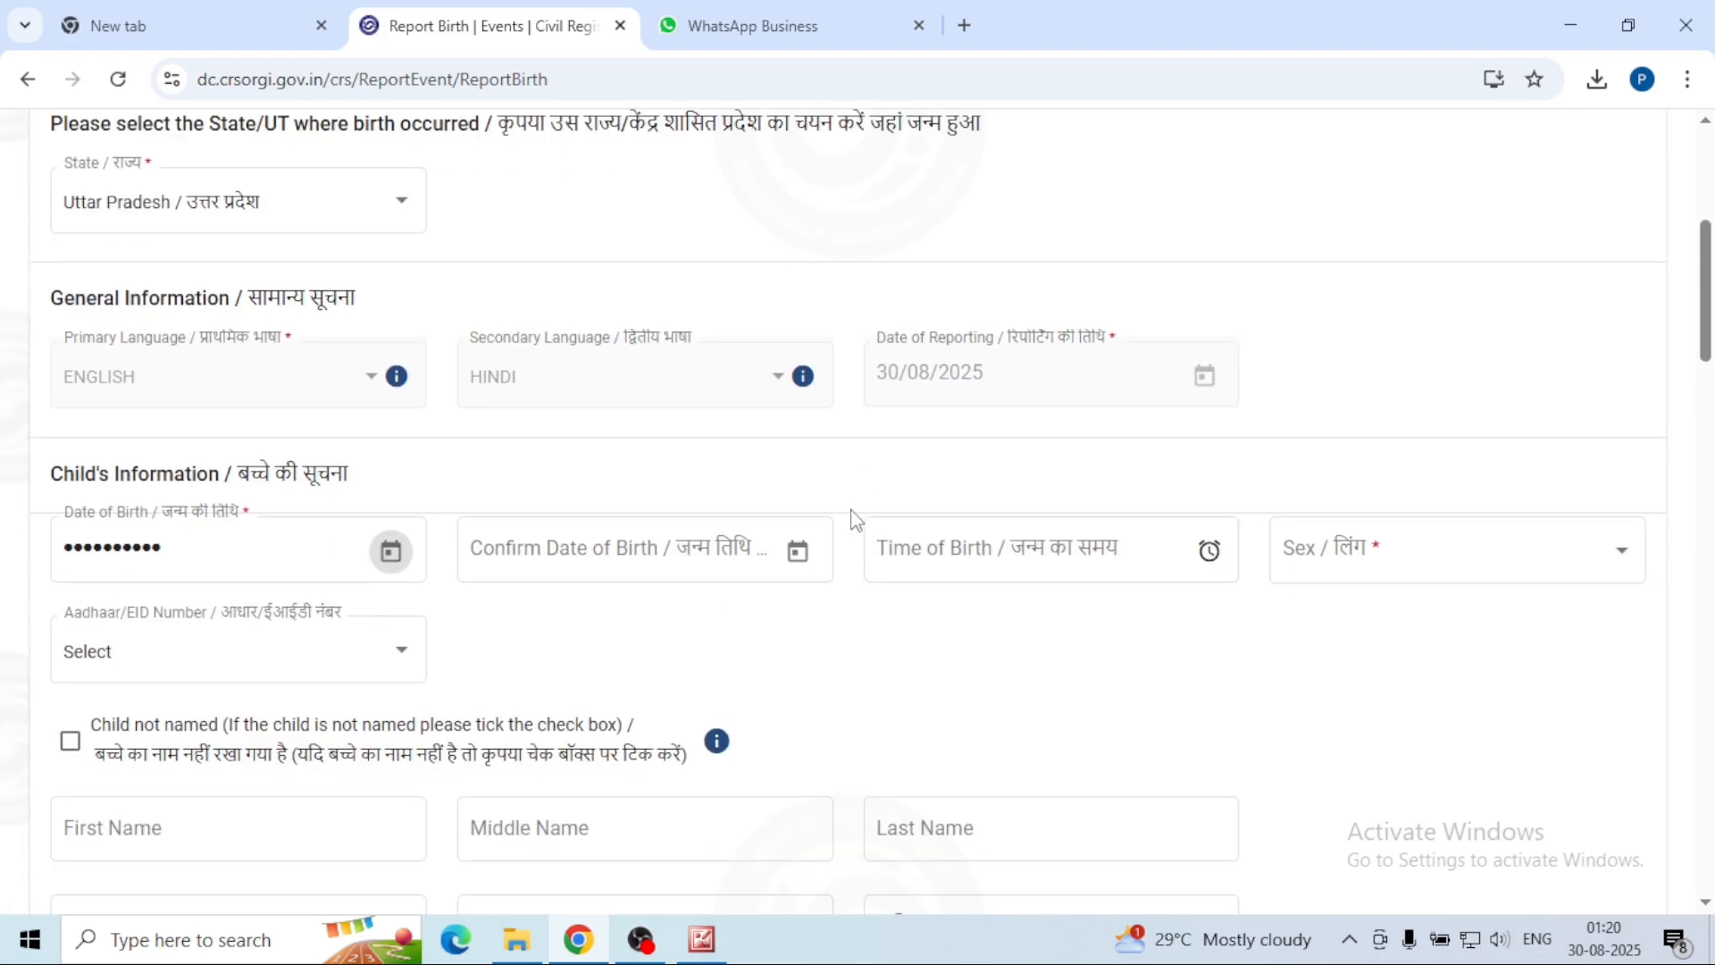
click(543, 570)
click(804, 563)
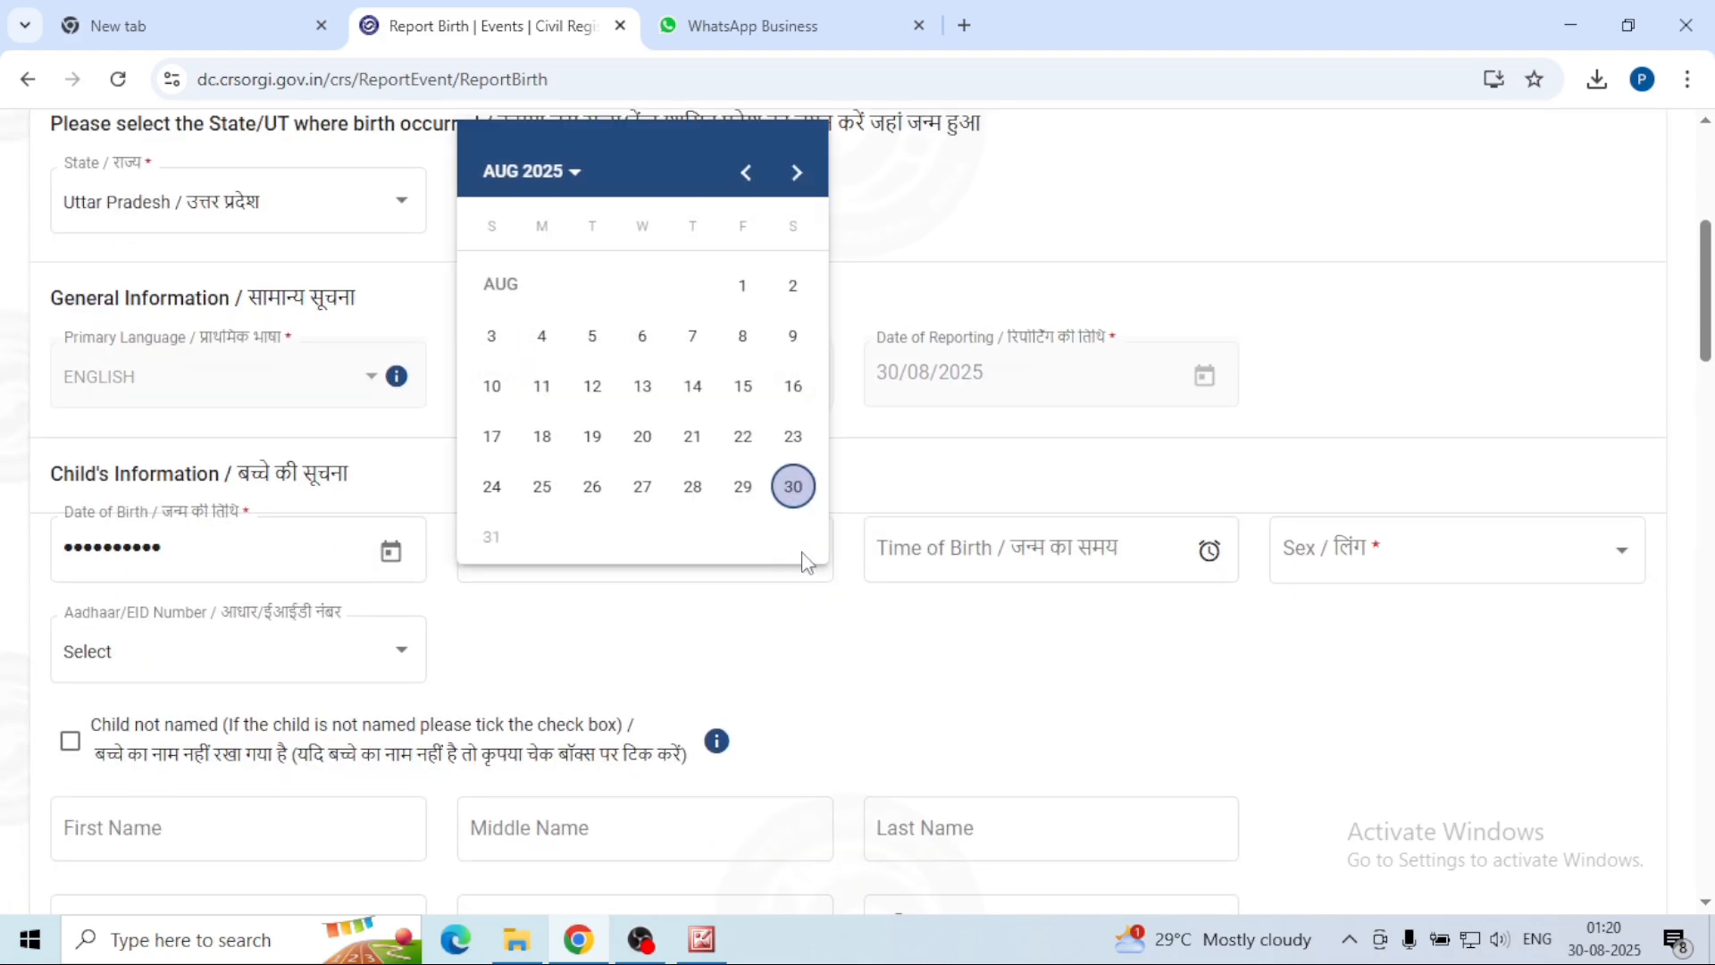
click(556, 172)
click(773, 451)
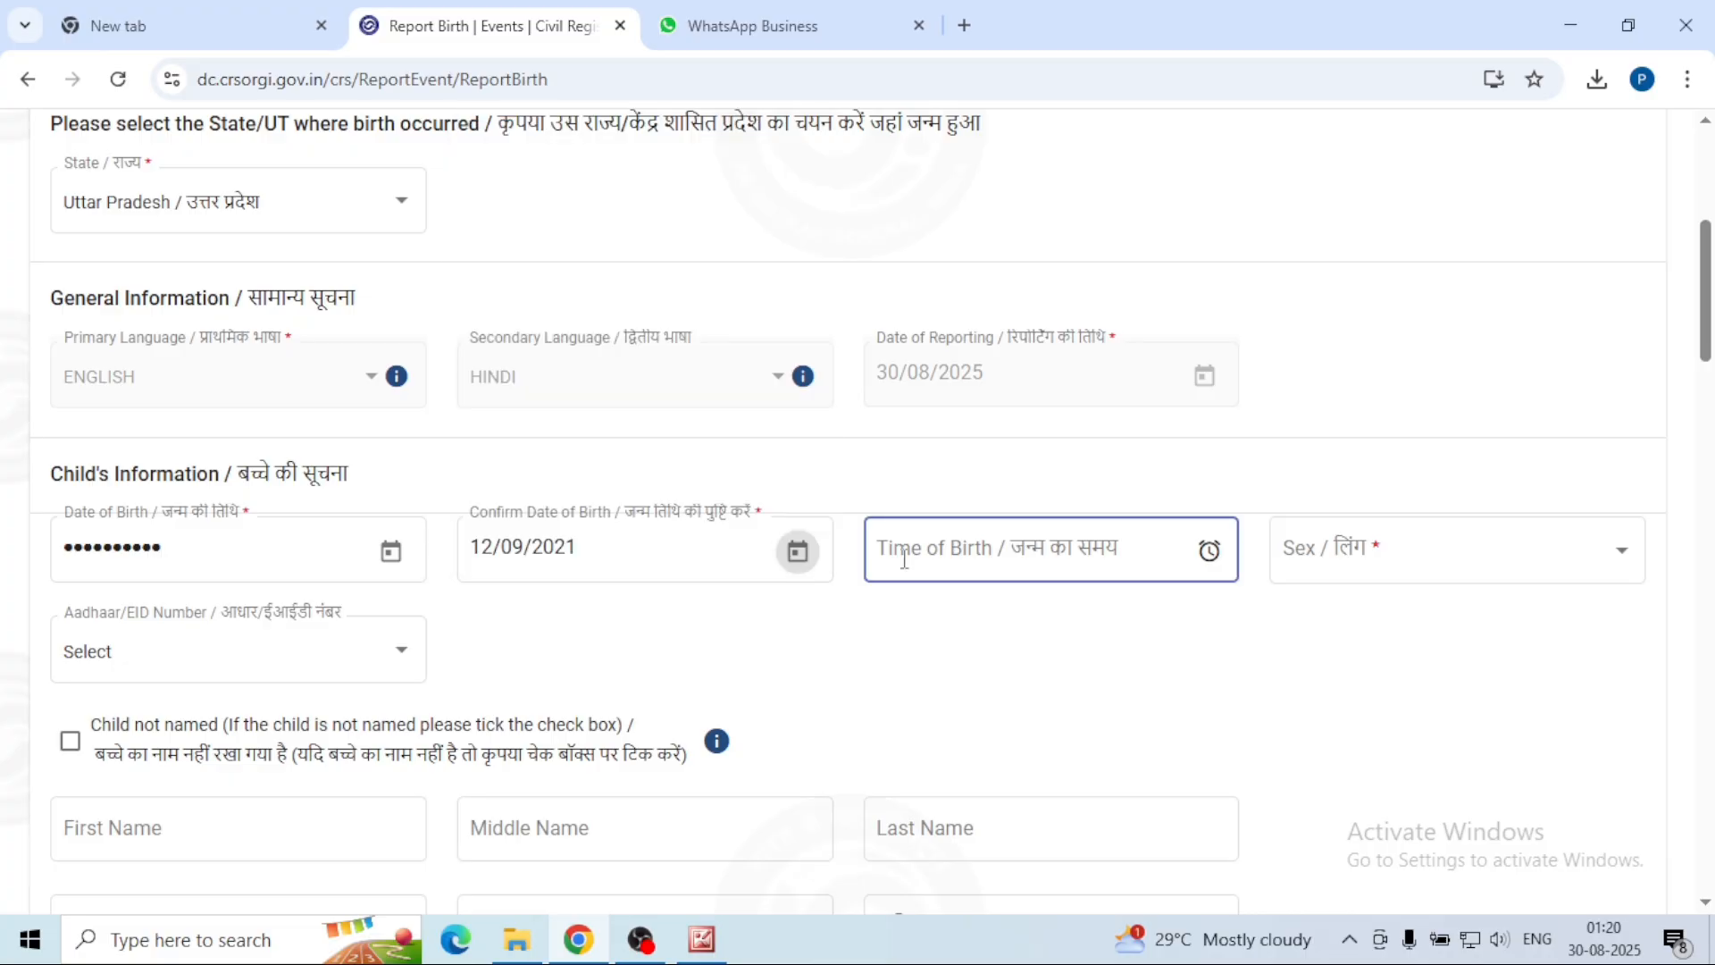
Step: Set the time of birth to 6:00 AM
click(923, 566)
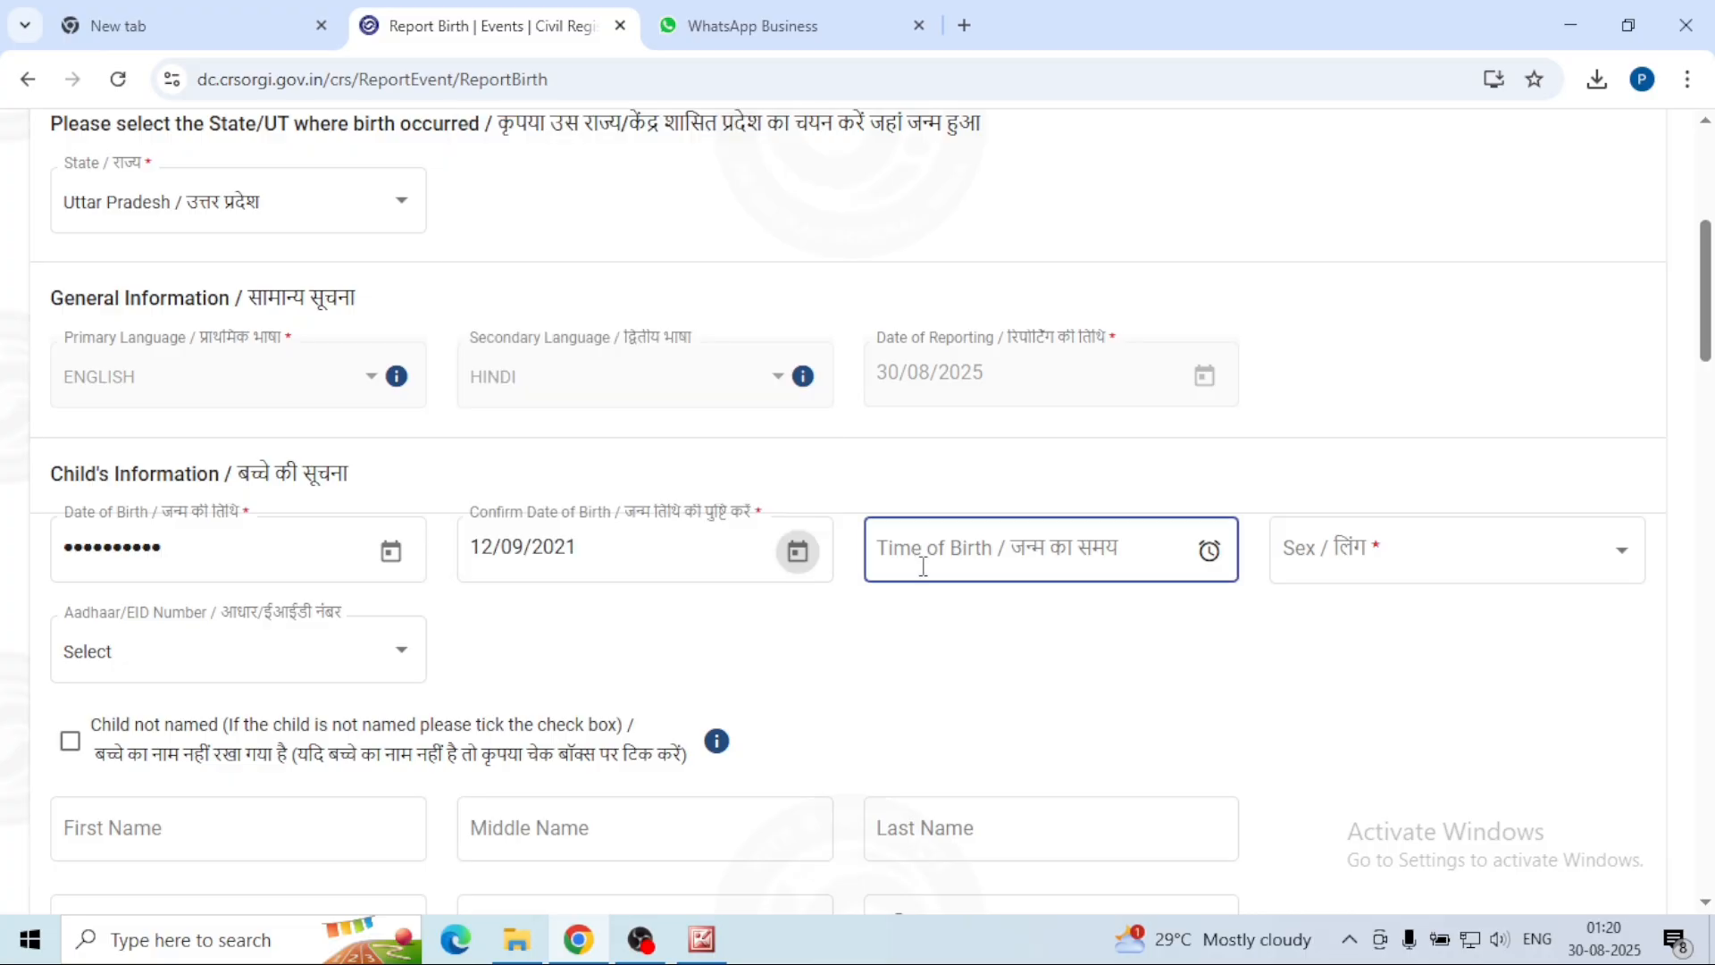
click(1043, 546)
click(847, 665)
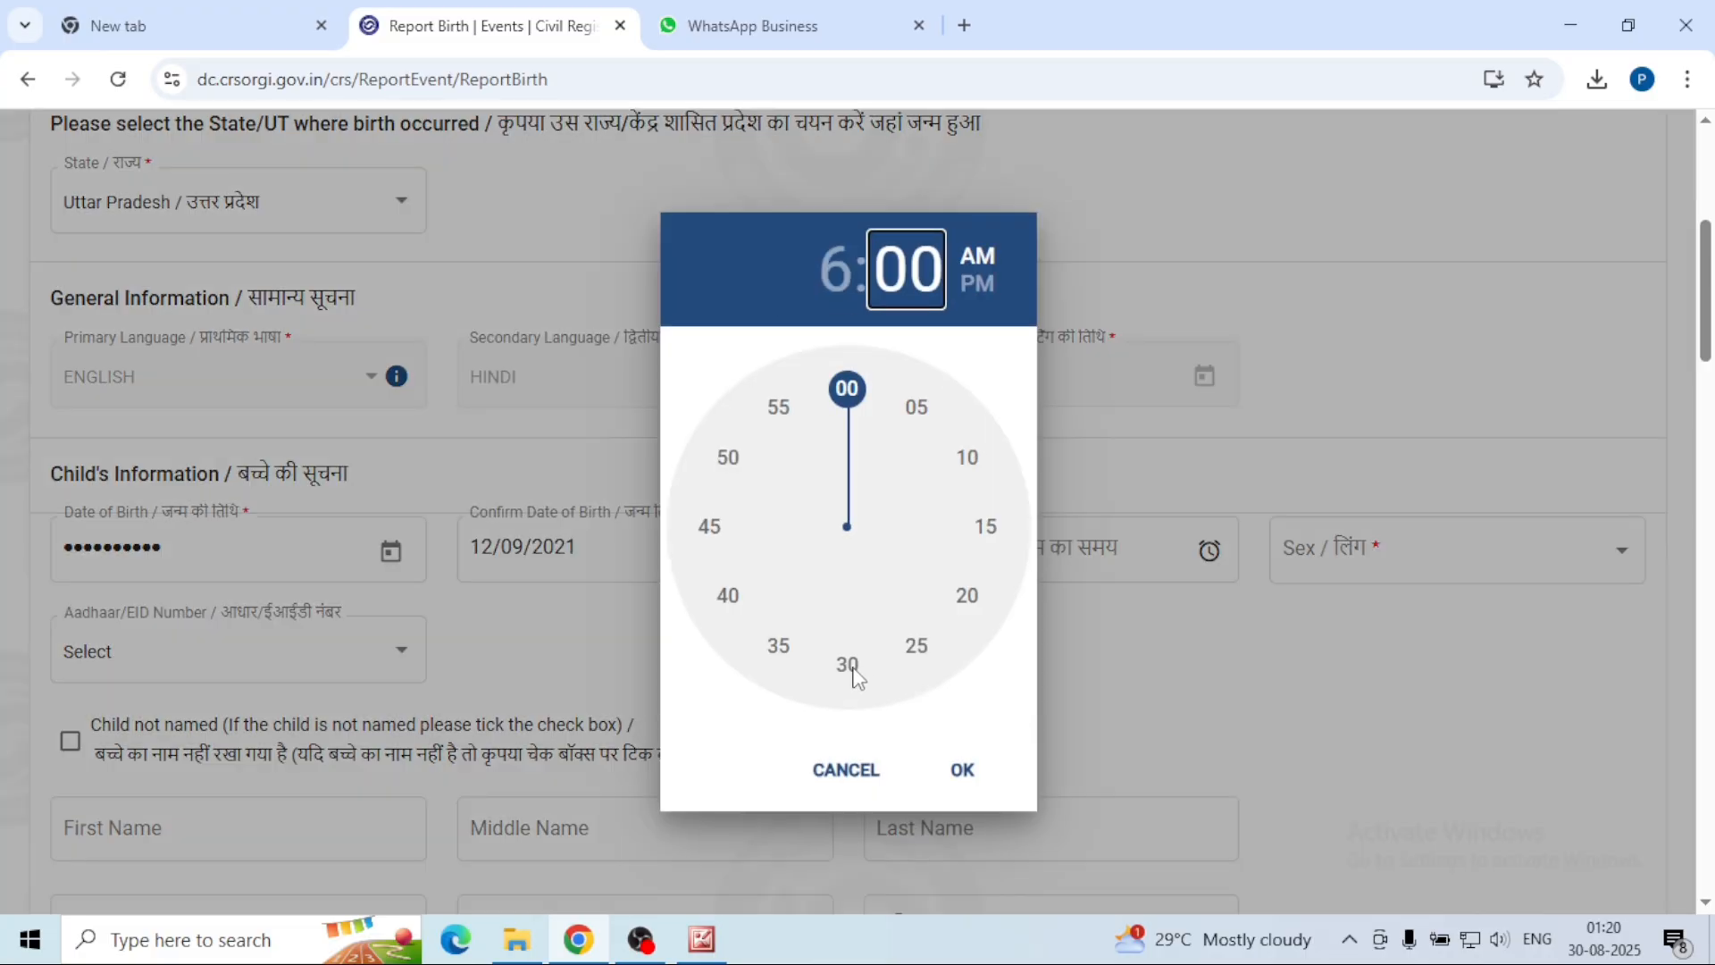
click(961, 772)
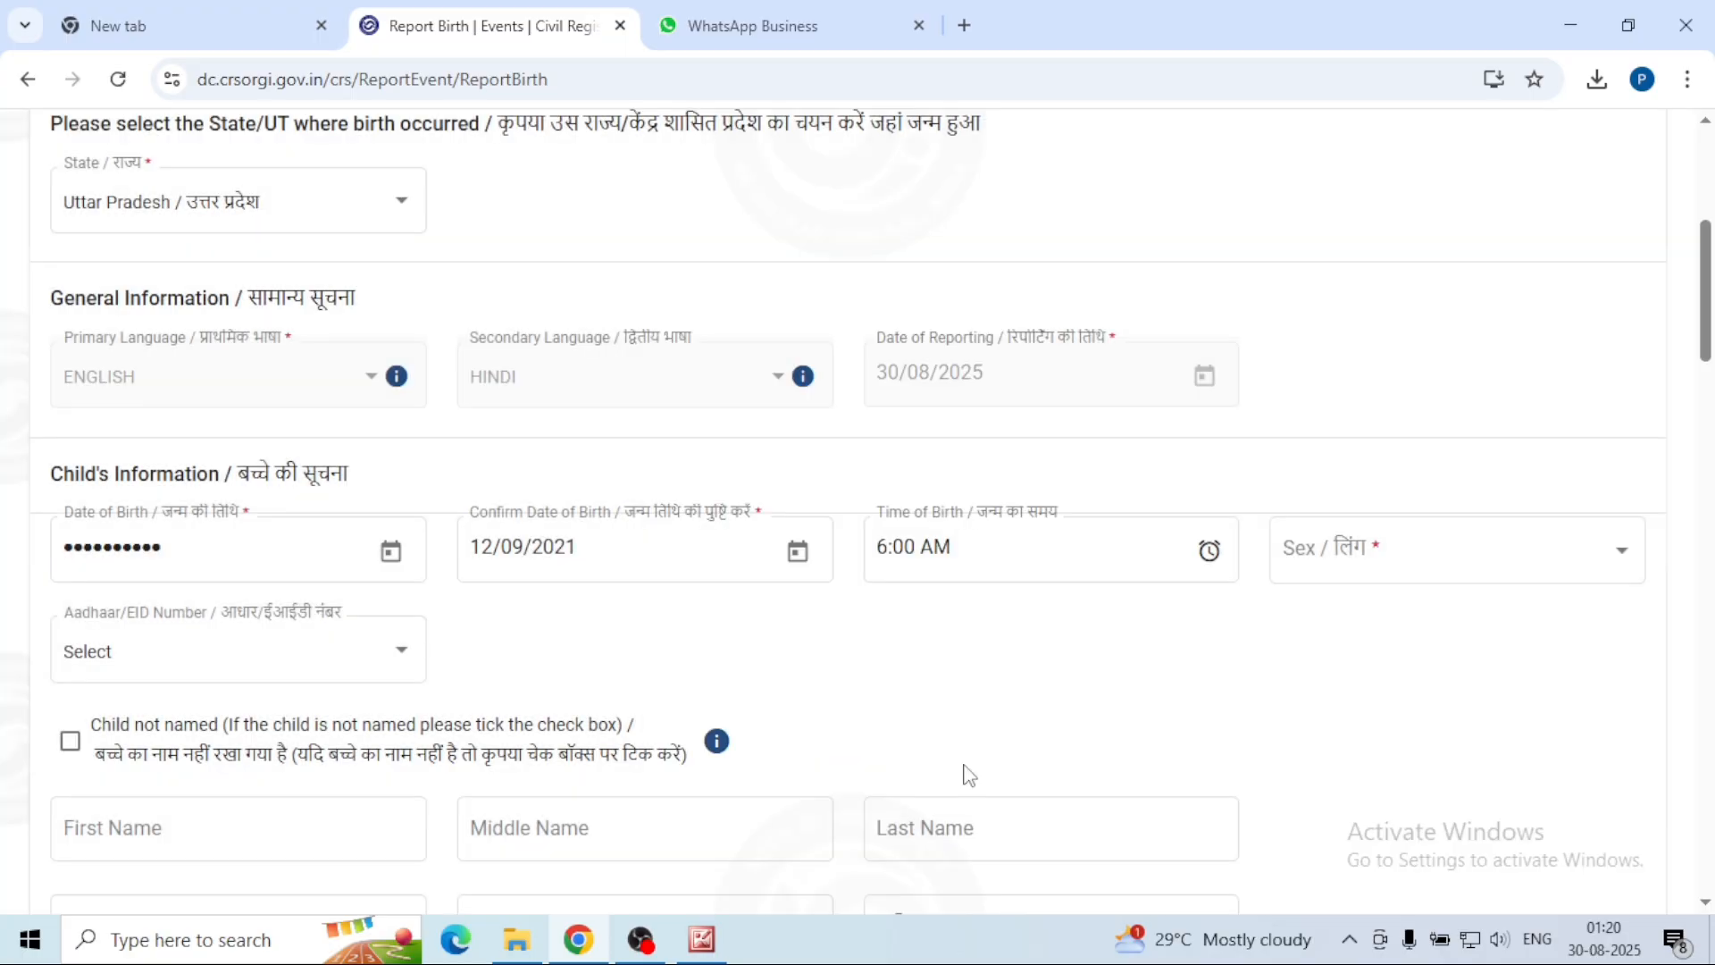
Step: Set the child's sex to Male
click(1620, 554)
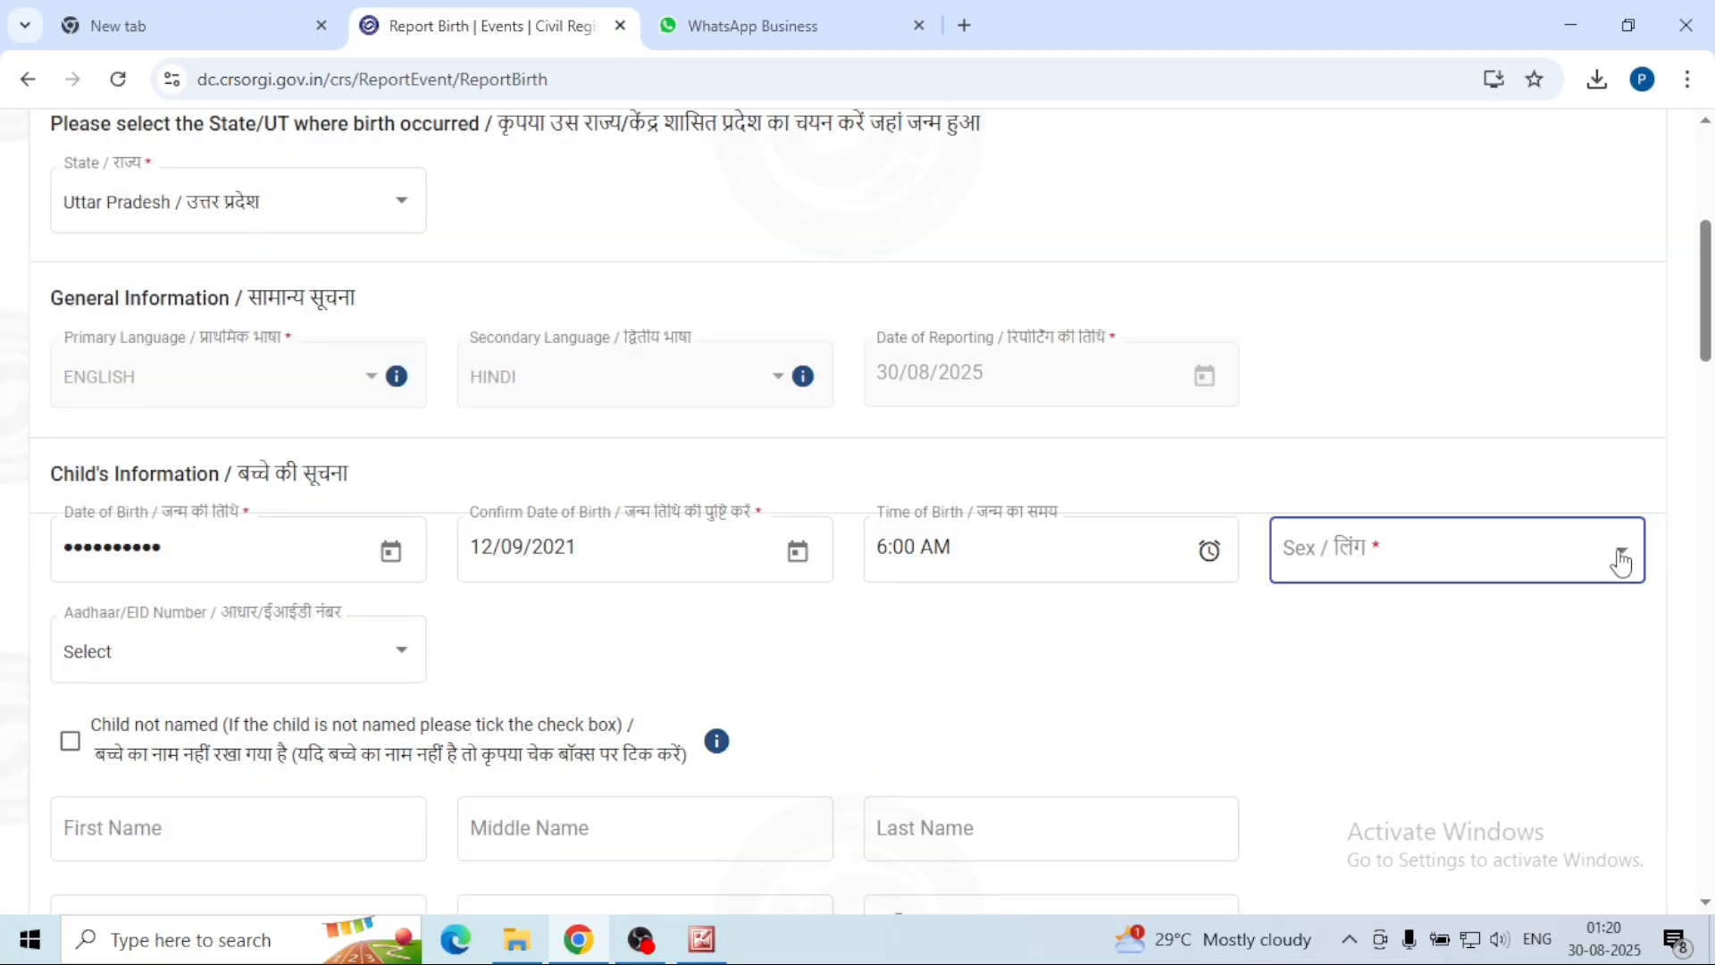
click(1620, 560)
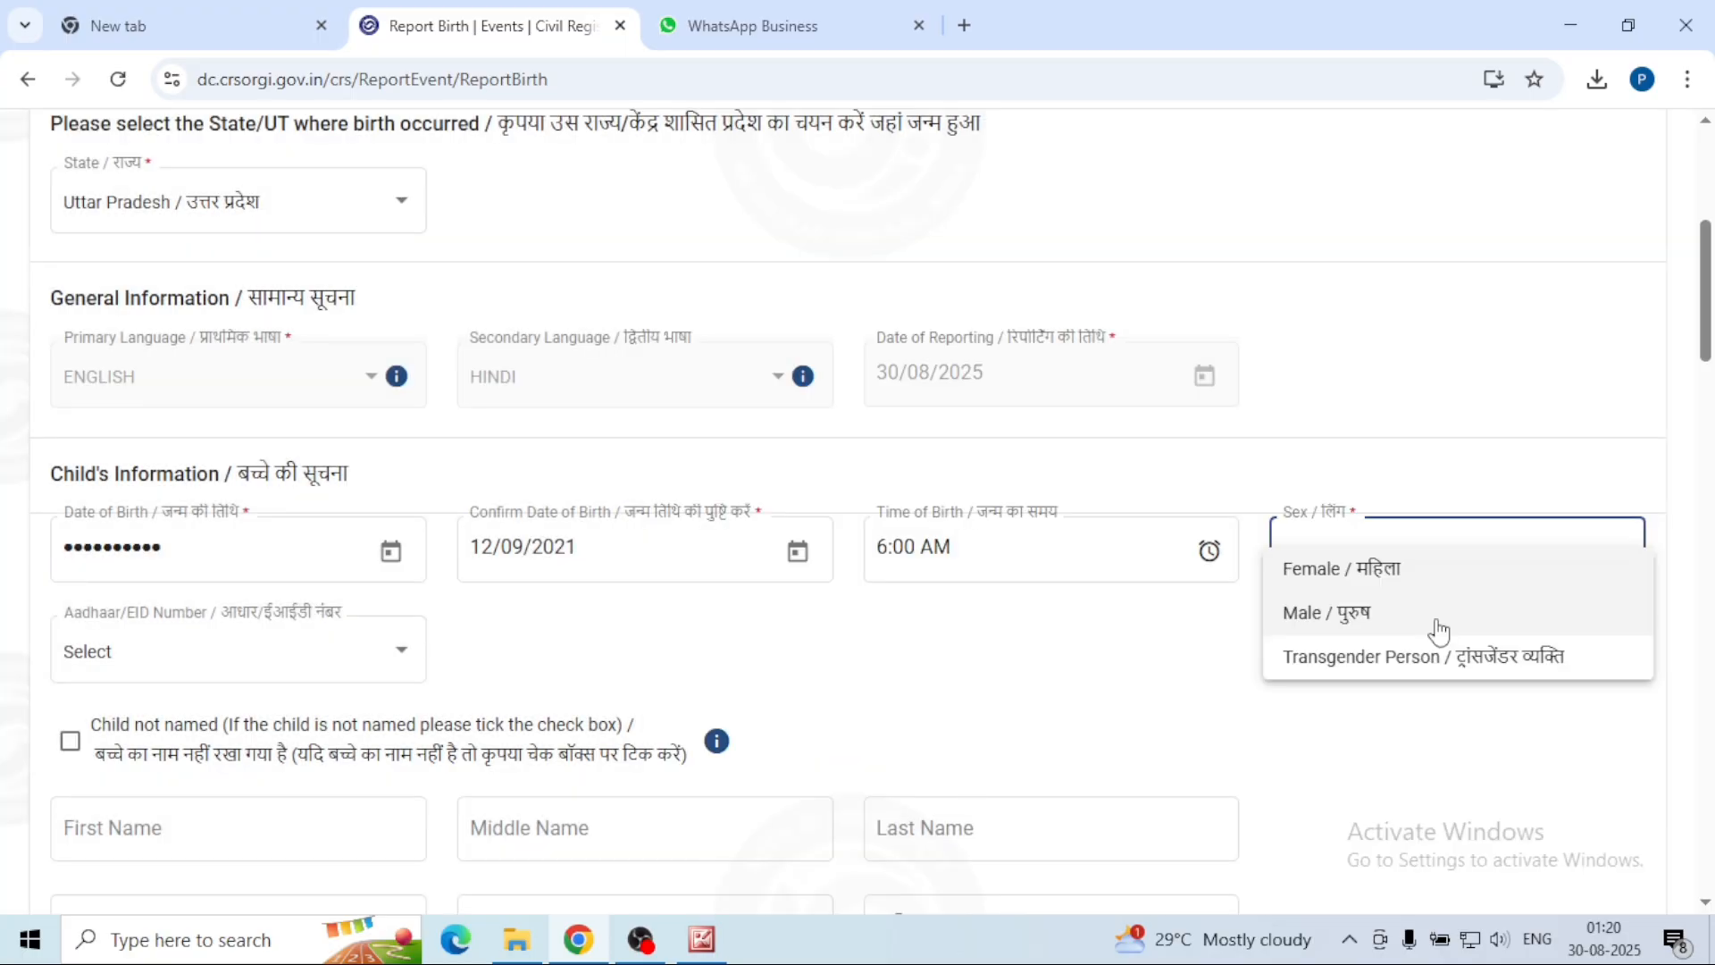
click(1438, 631)
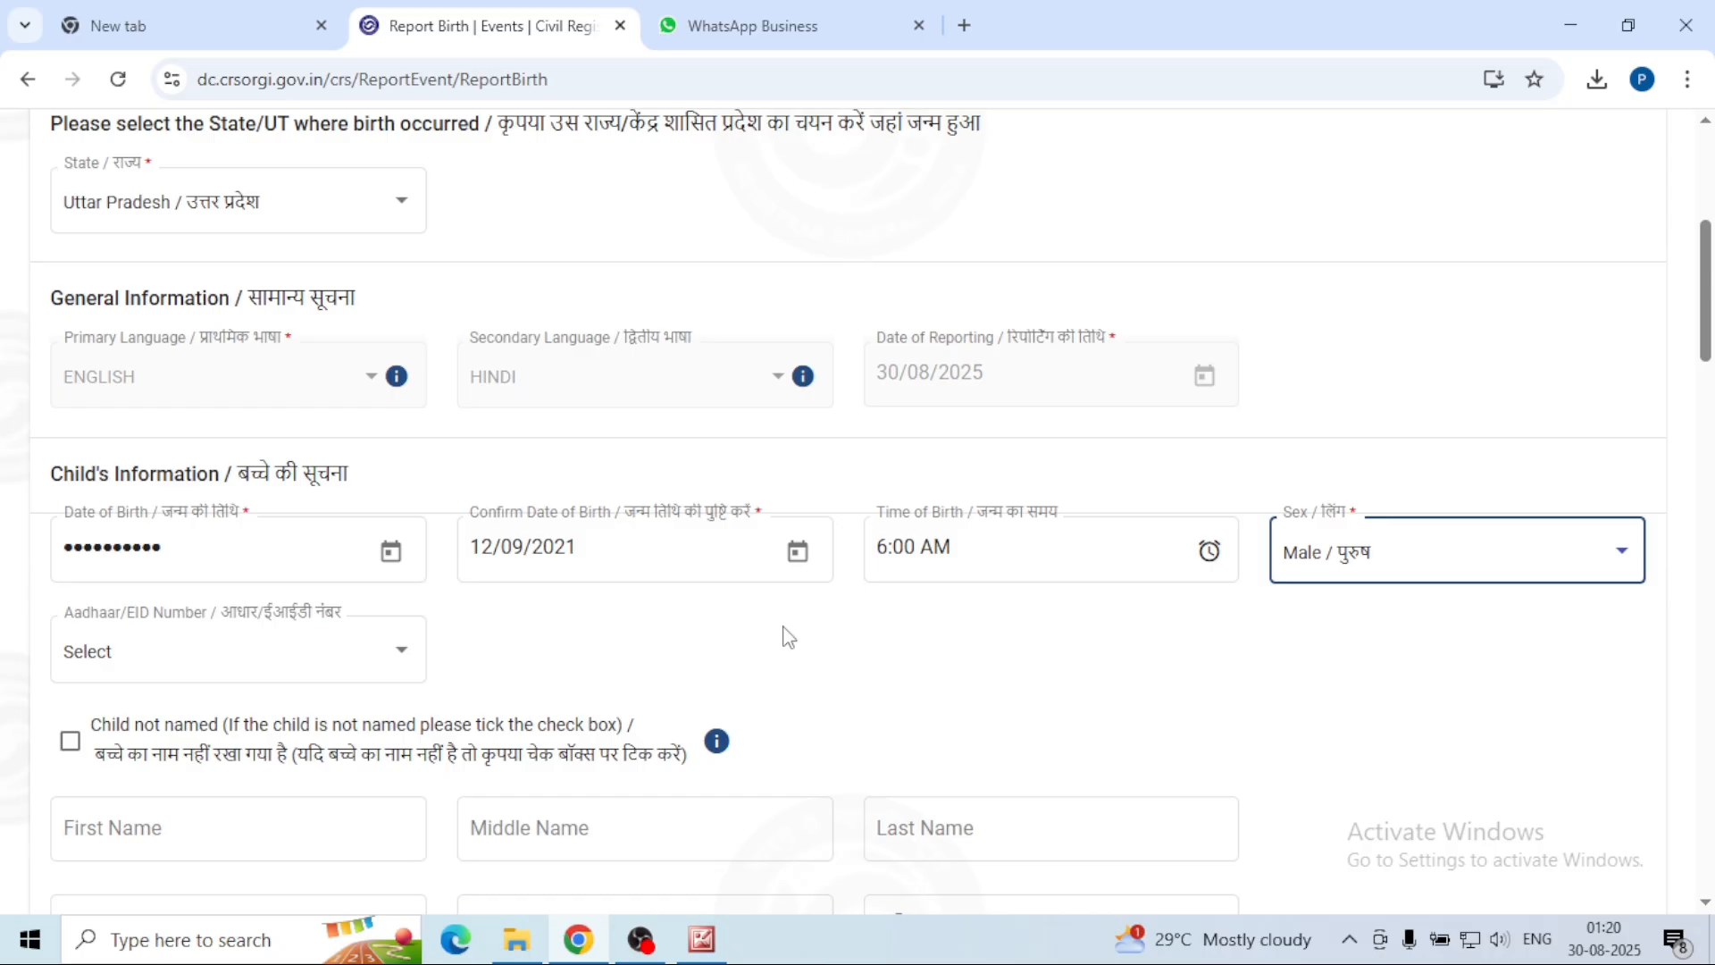
scroll(786, 634, down, 4)
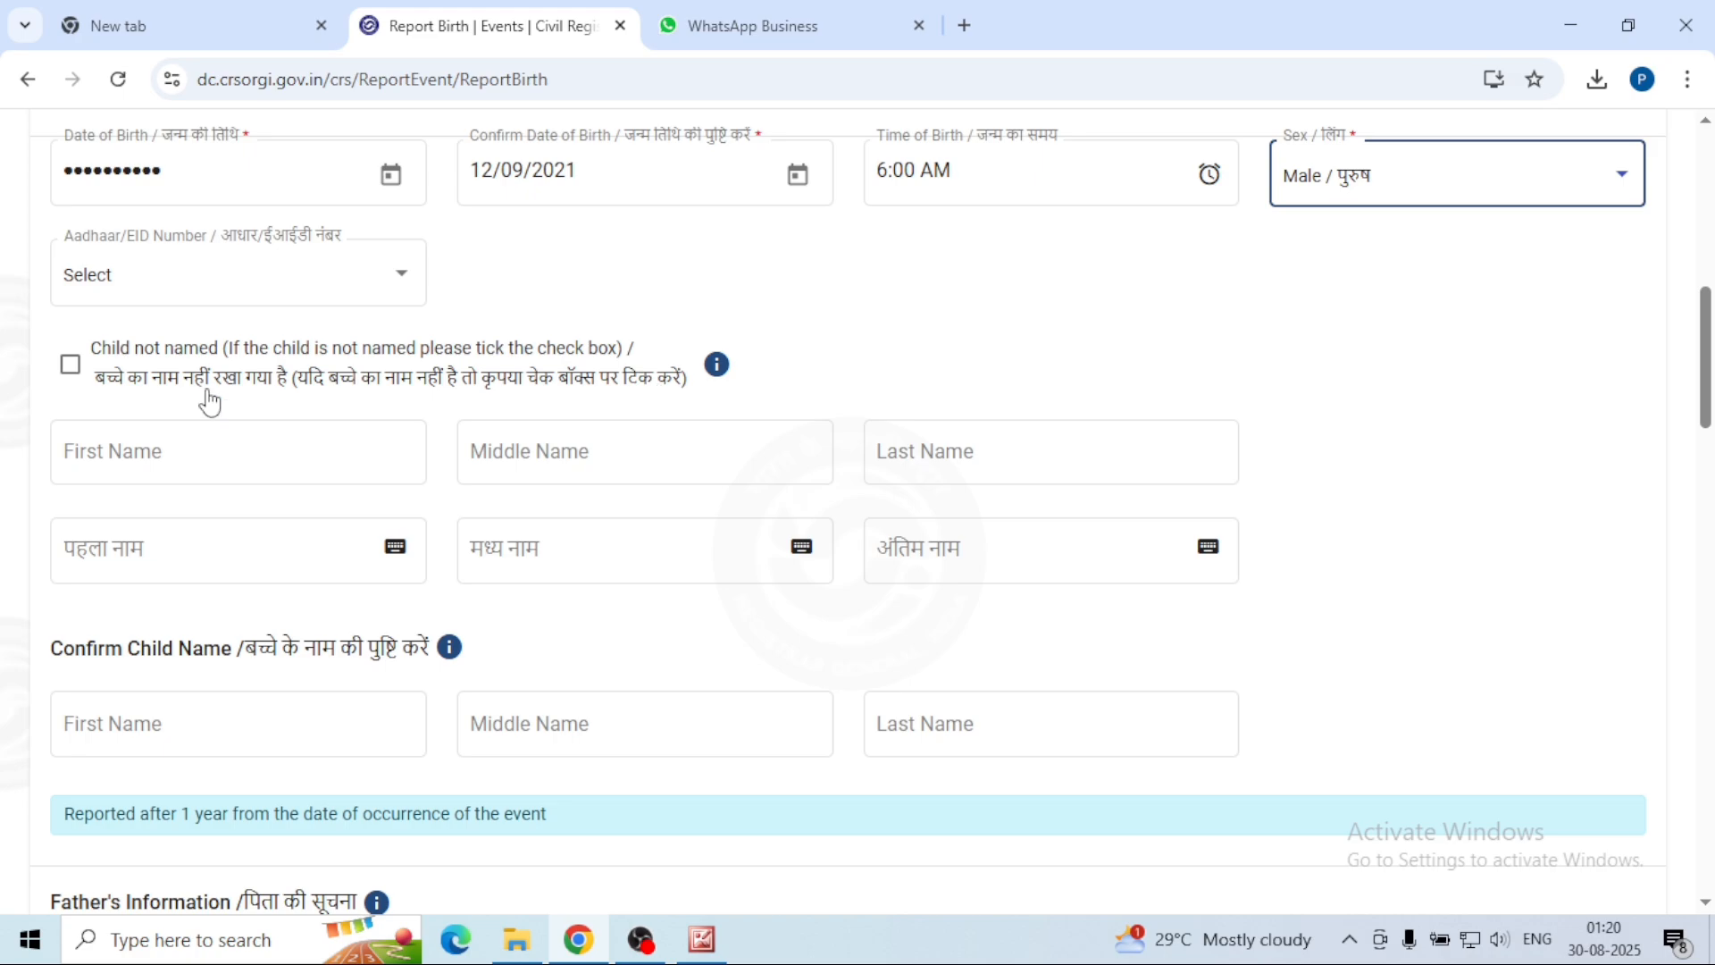
Step: Delete the incorrect Hindi first name and retype it with the Inscript on-screen keyboard
click(182, 465)
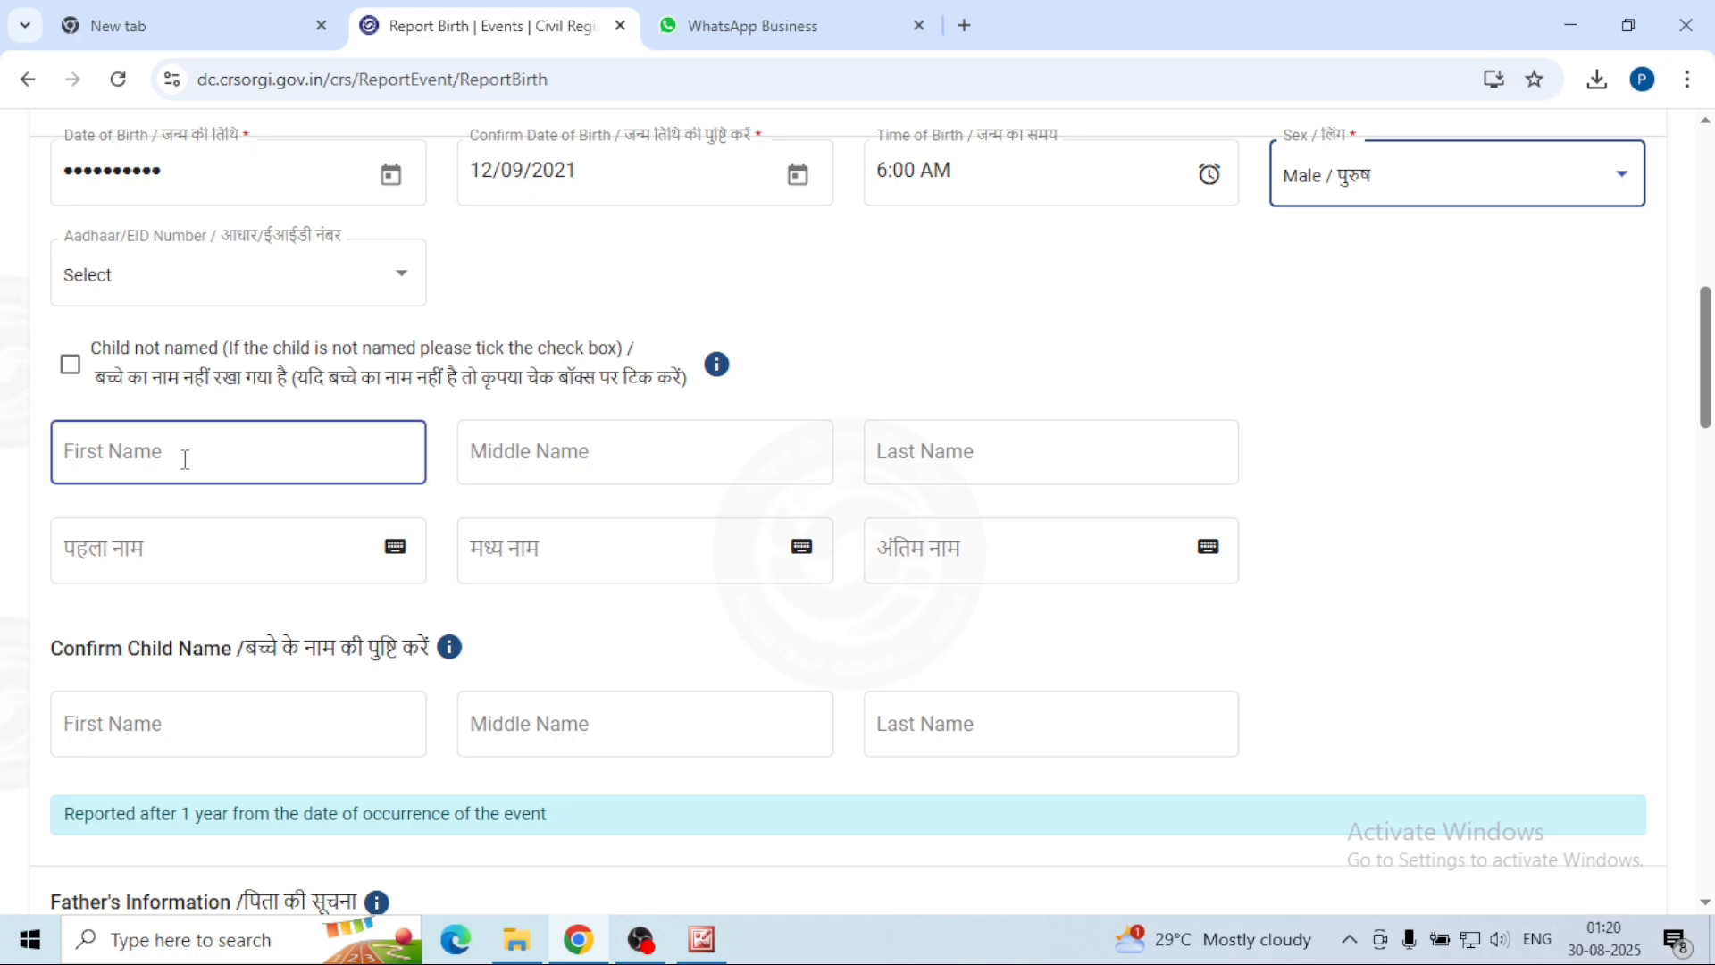
click(185, 460)
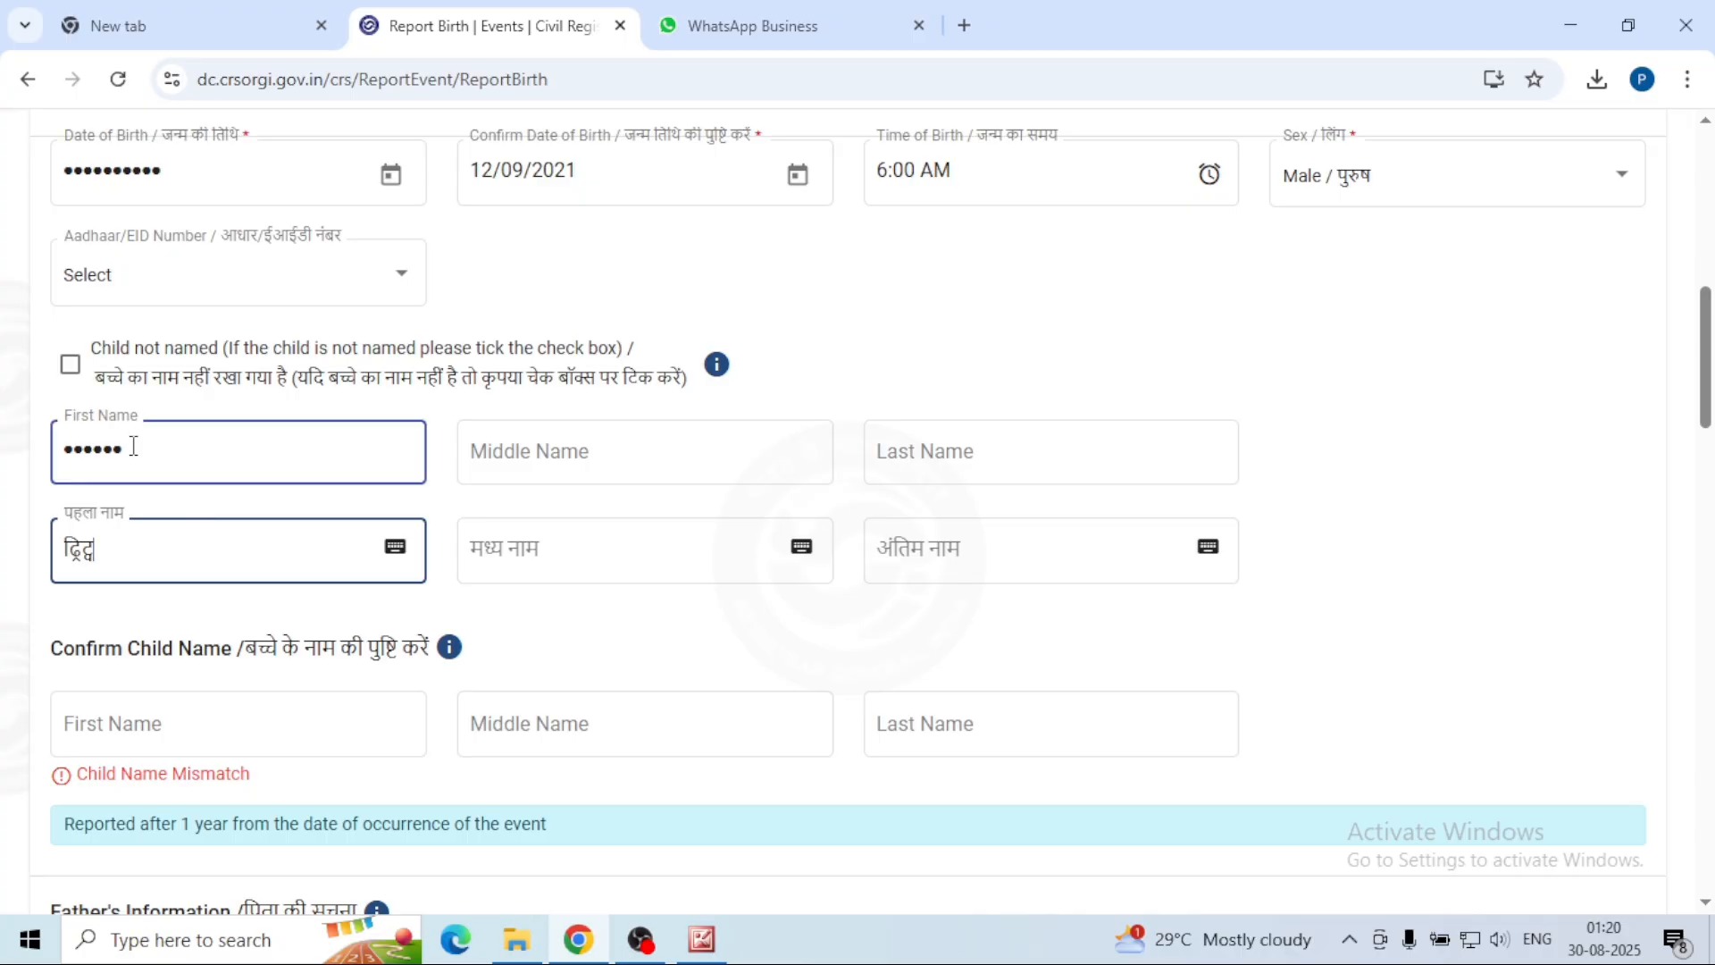
click(394, 546)
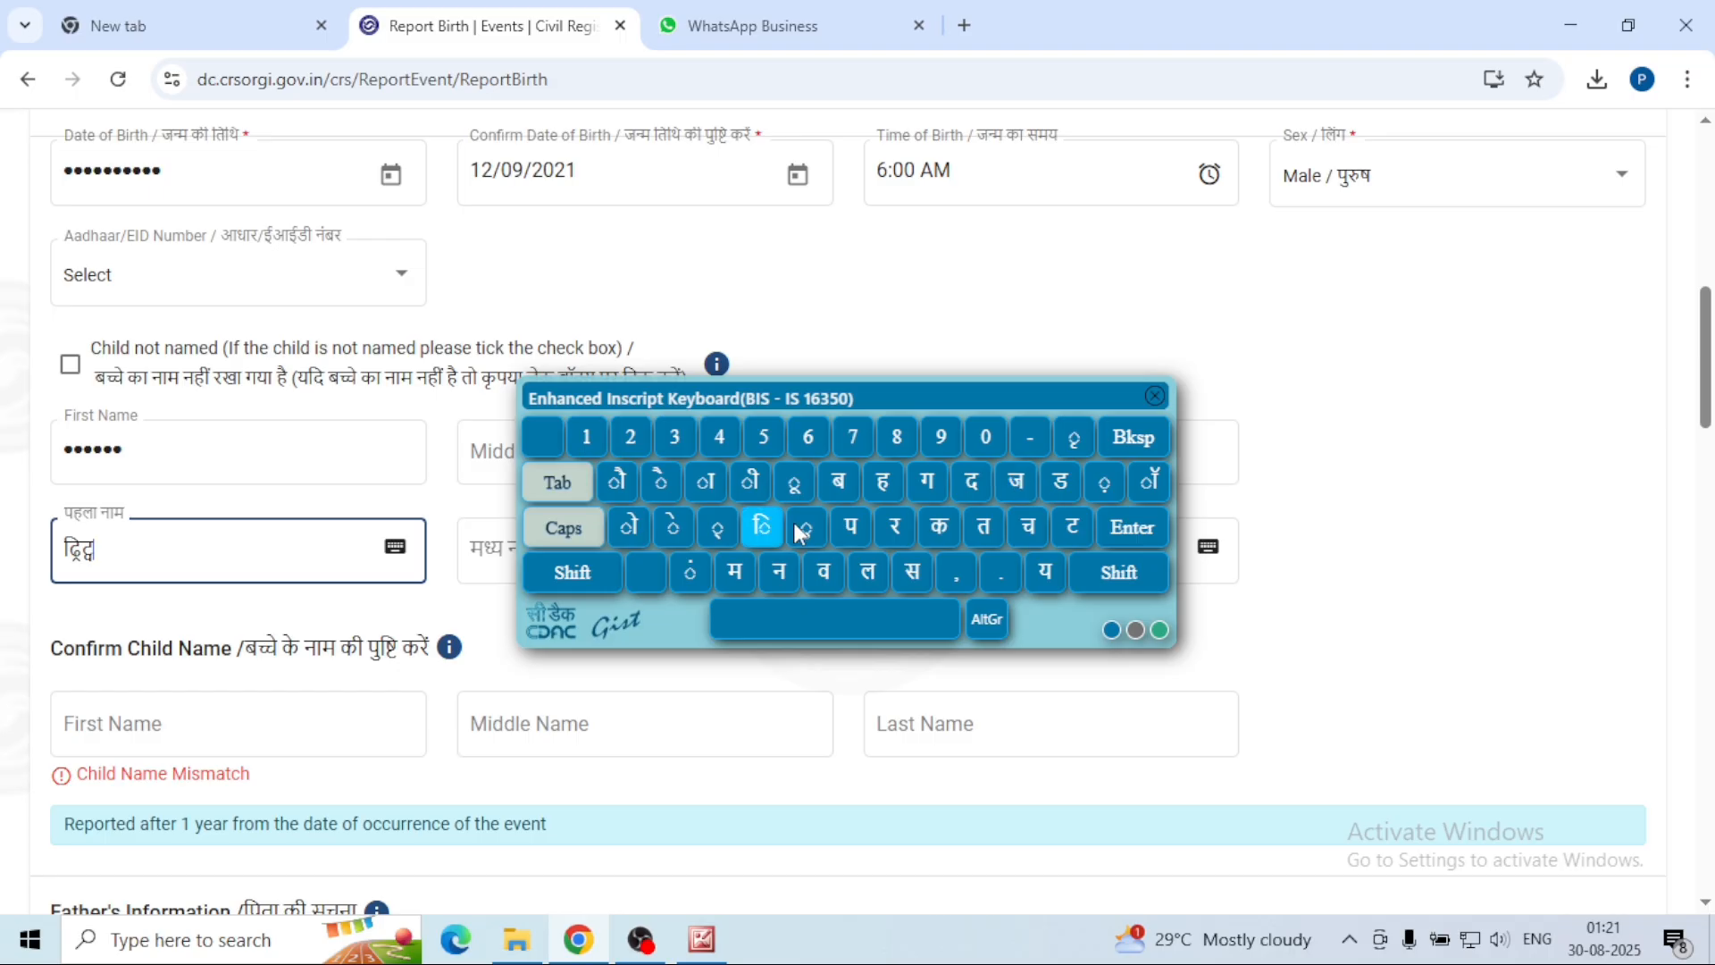
click(588, 581)
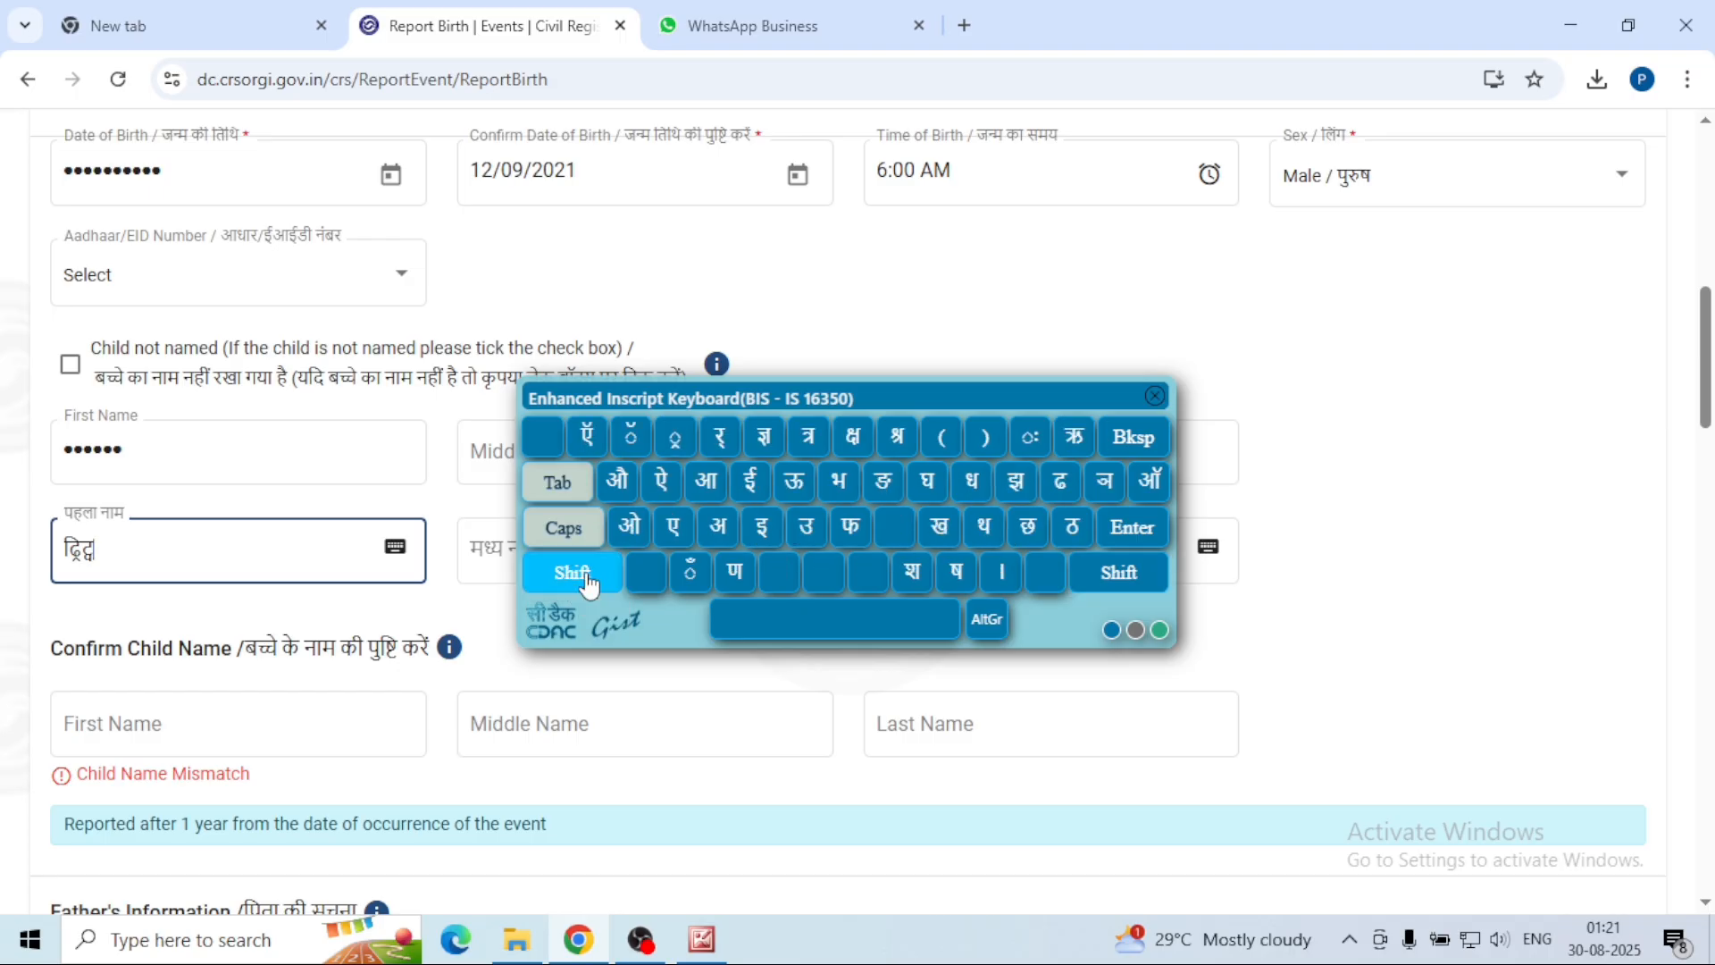
click(588, 580)
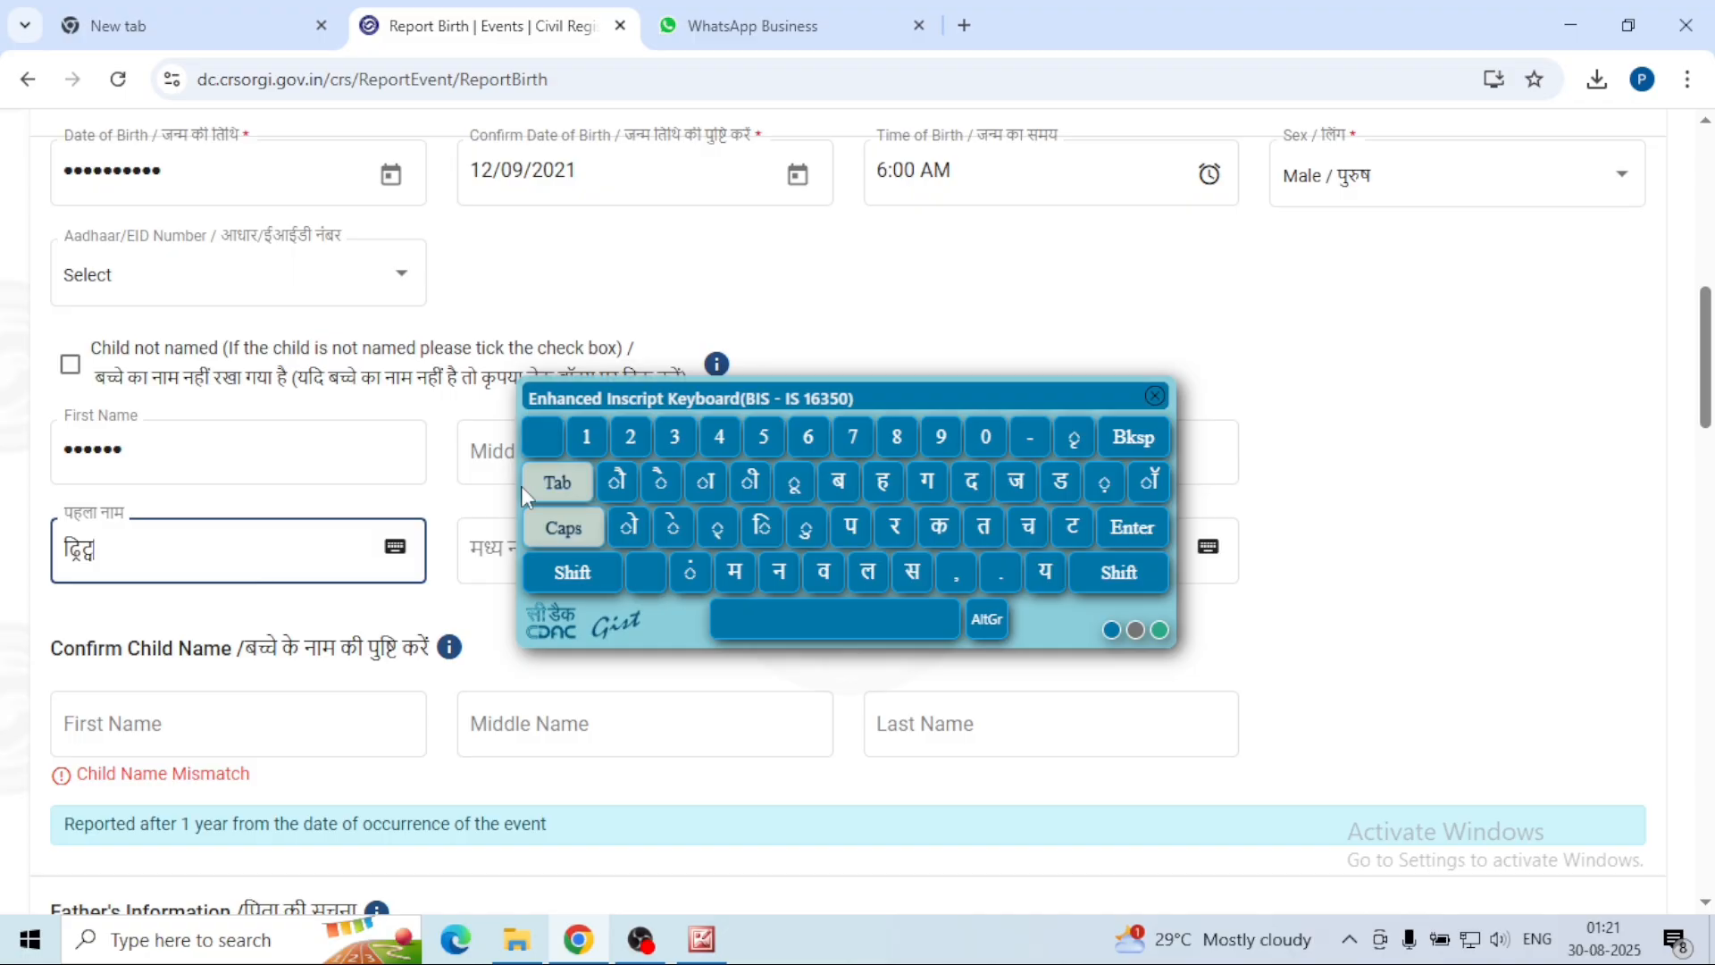
click(260, 574)
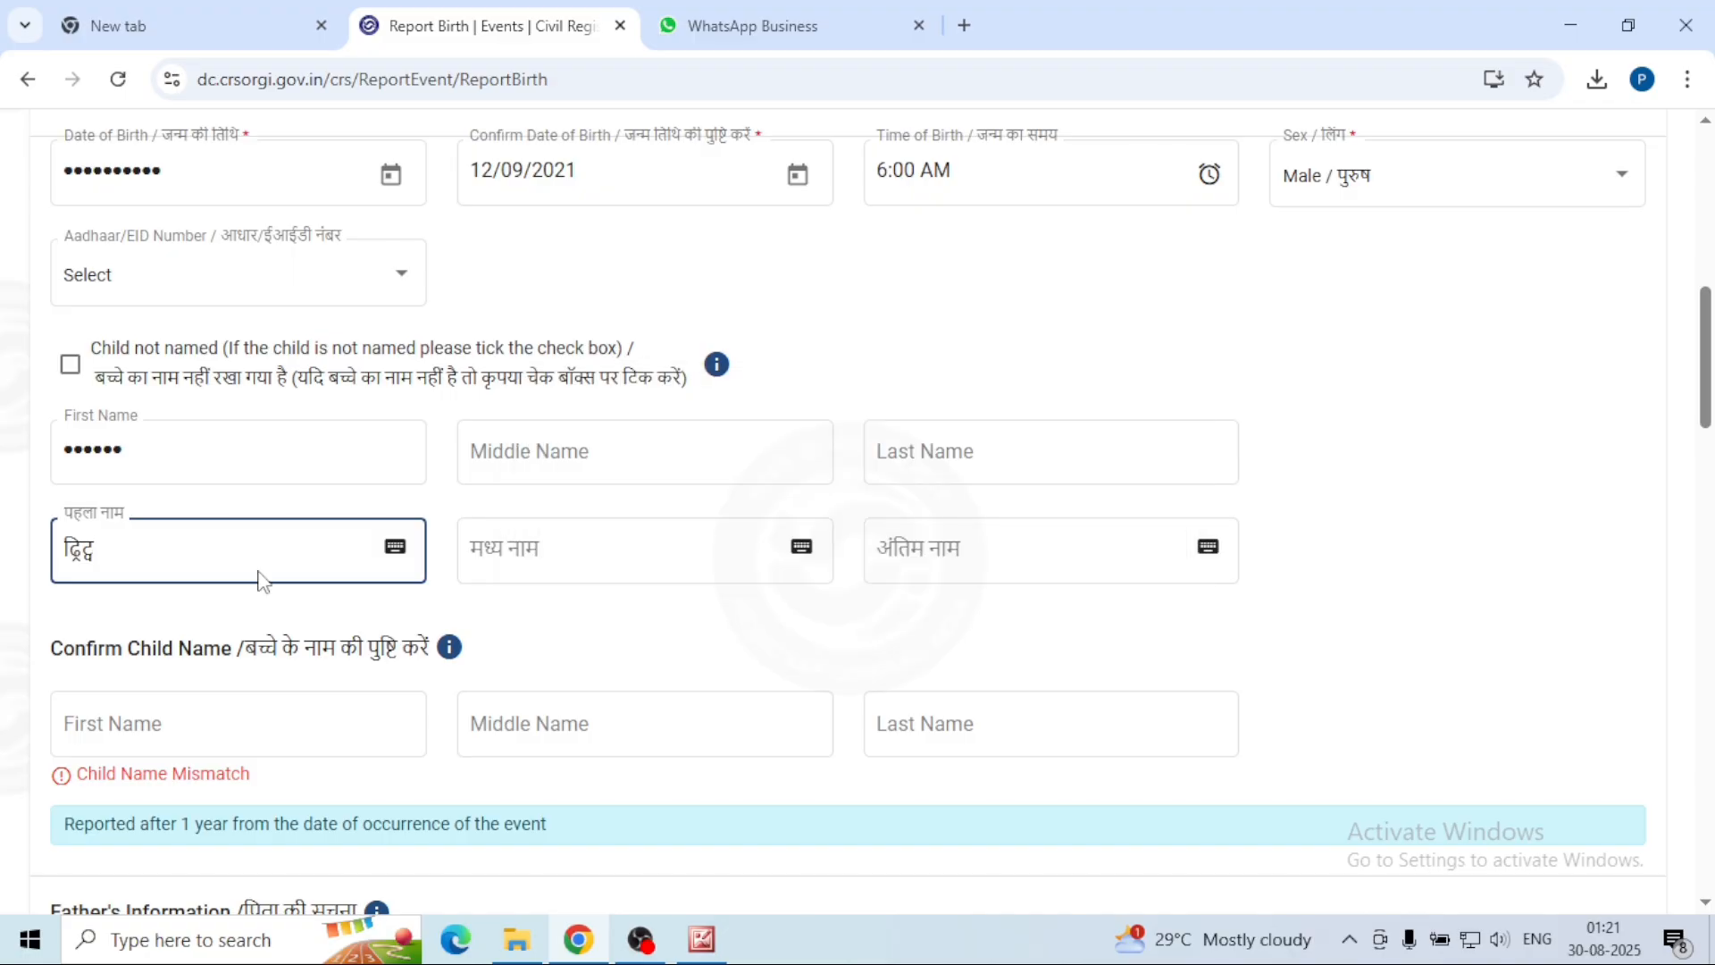
drag(261, 575, 1, 541)
key(BackSpace)
click(394, 547)
text(धृत्व)
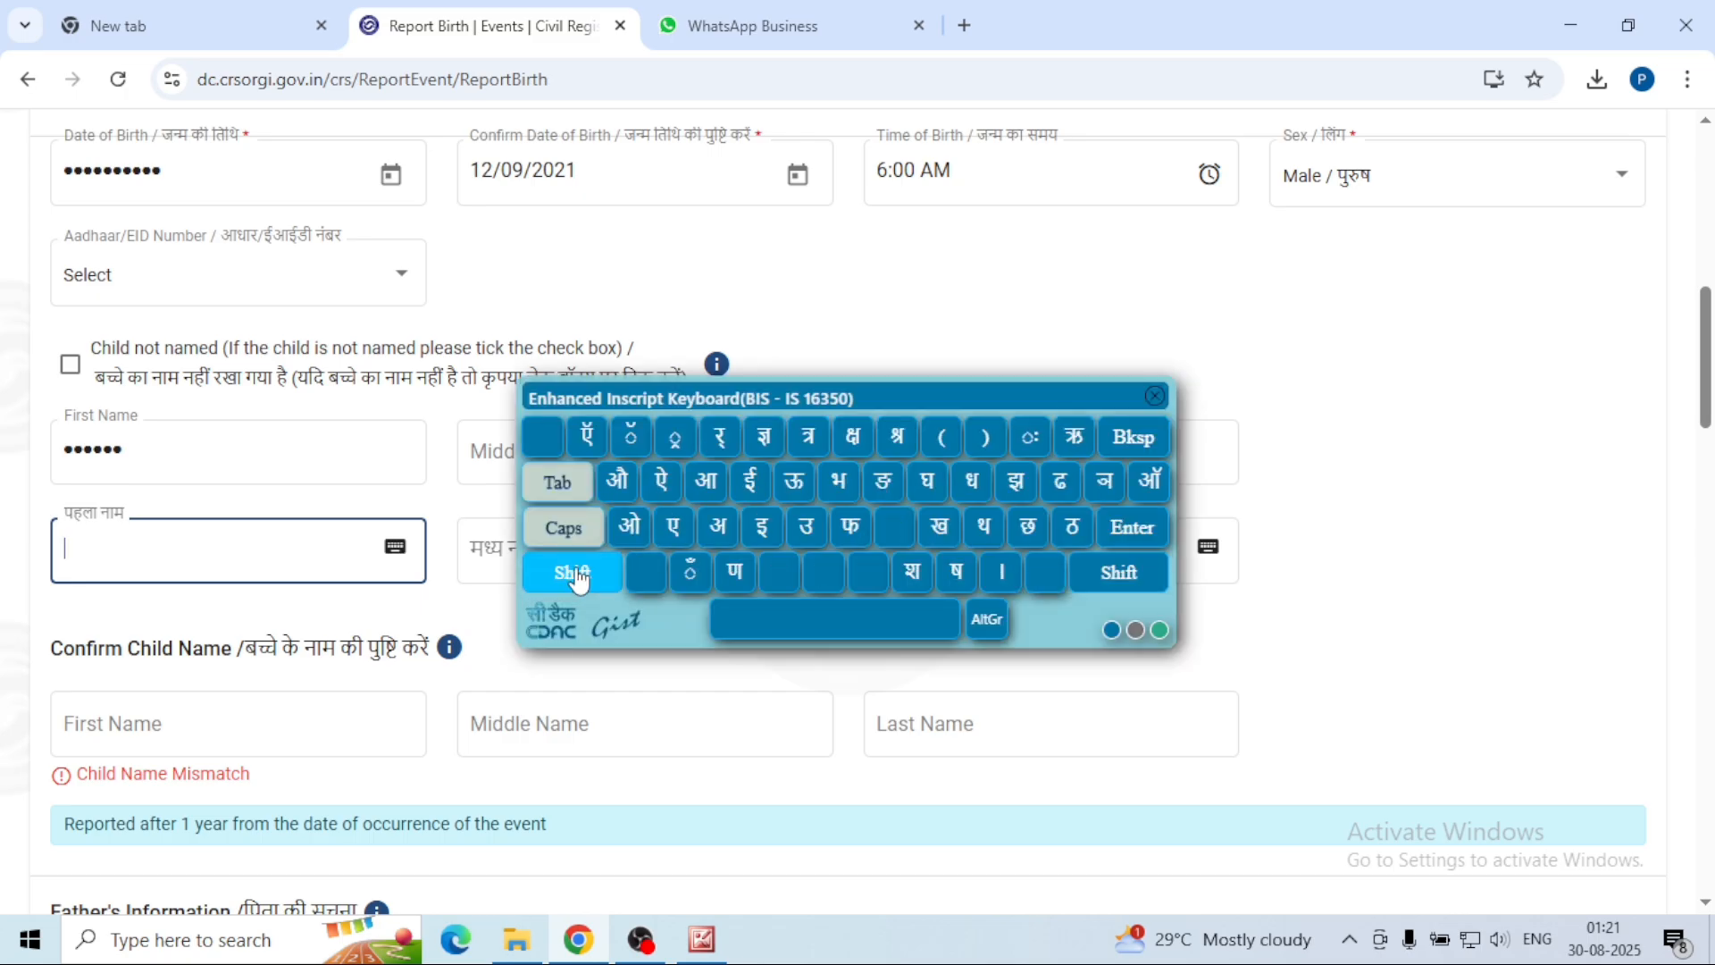
click(1154, 395)
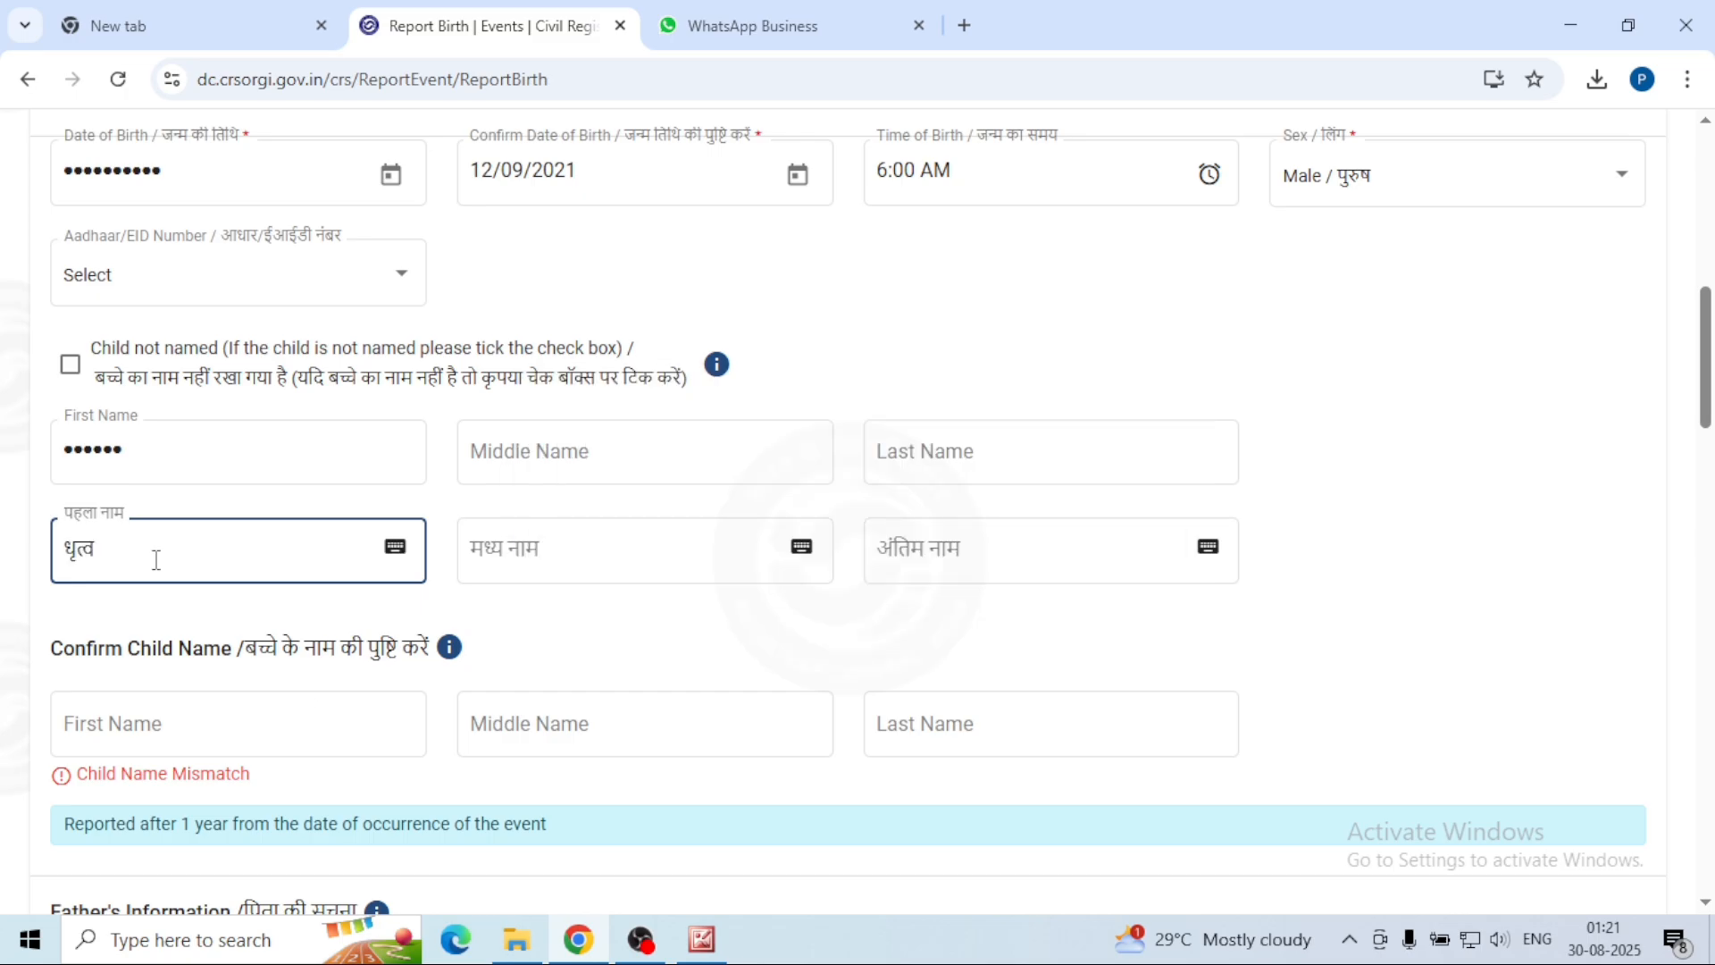
click(239, 635)
Step: Enter the child's first name in the Confirm Child Name fields
click(506, 563)
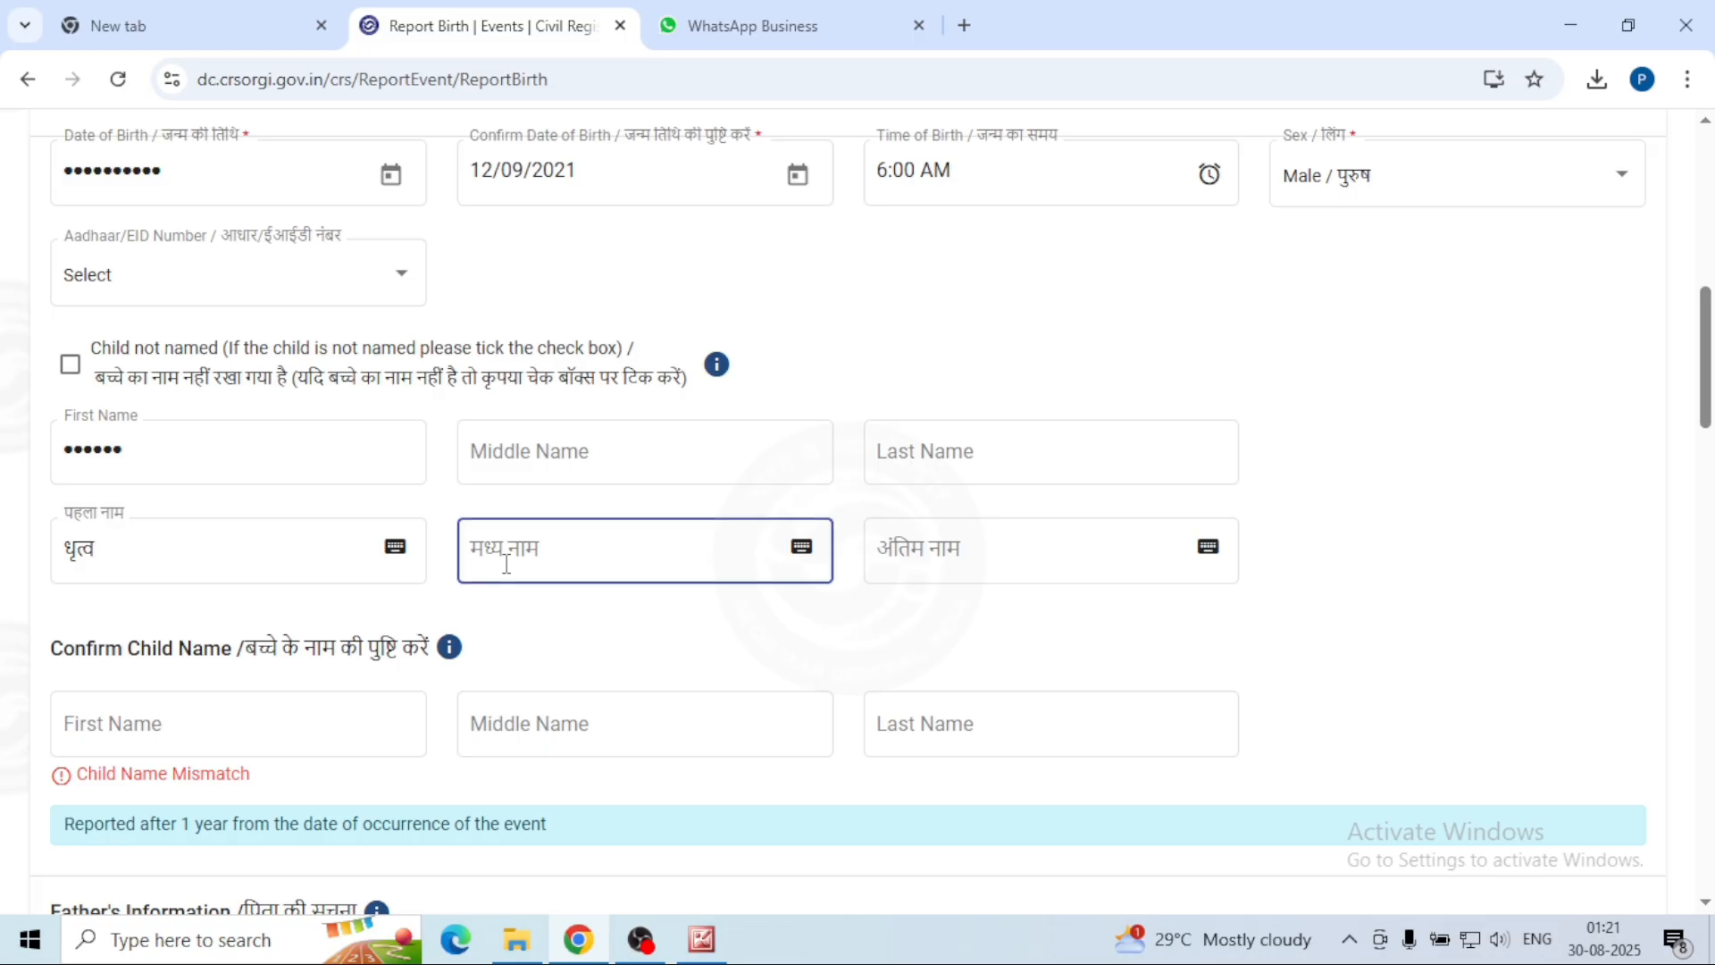
scroll(507, 563, down, 1)
click(503, 577)
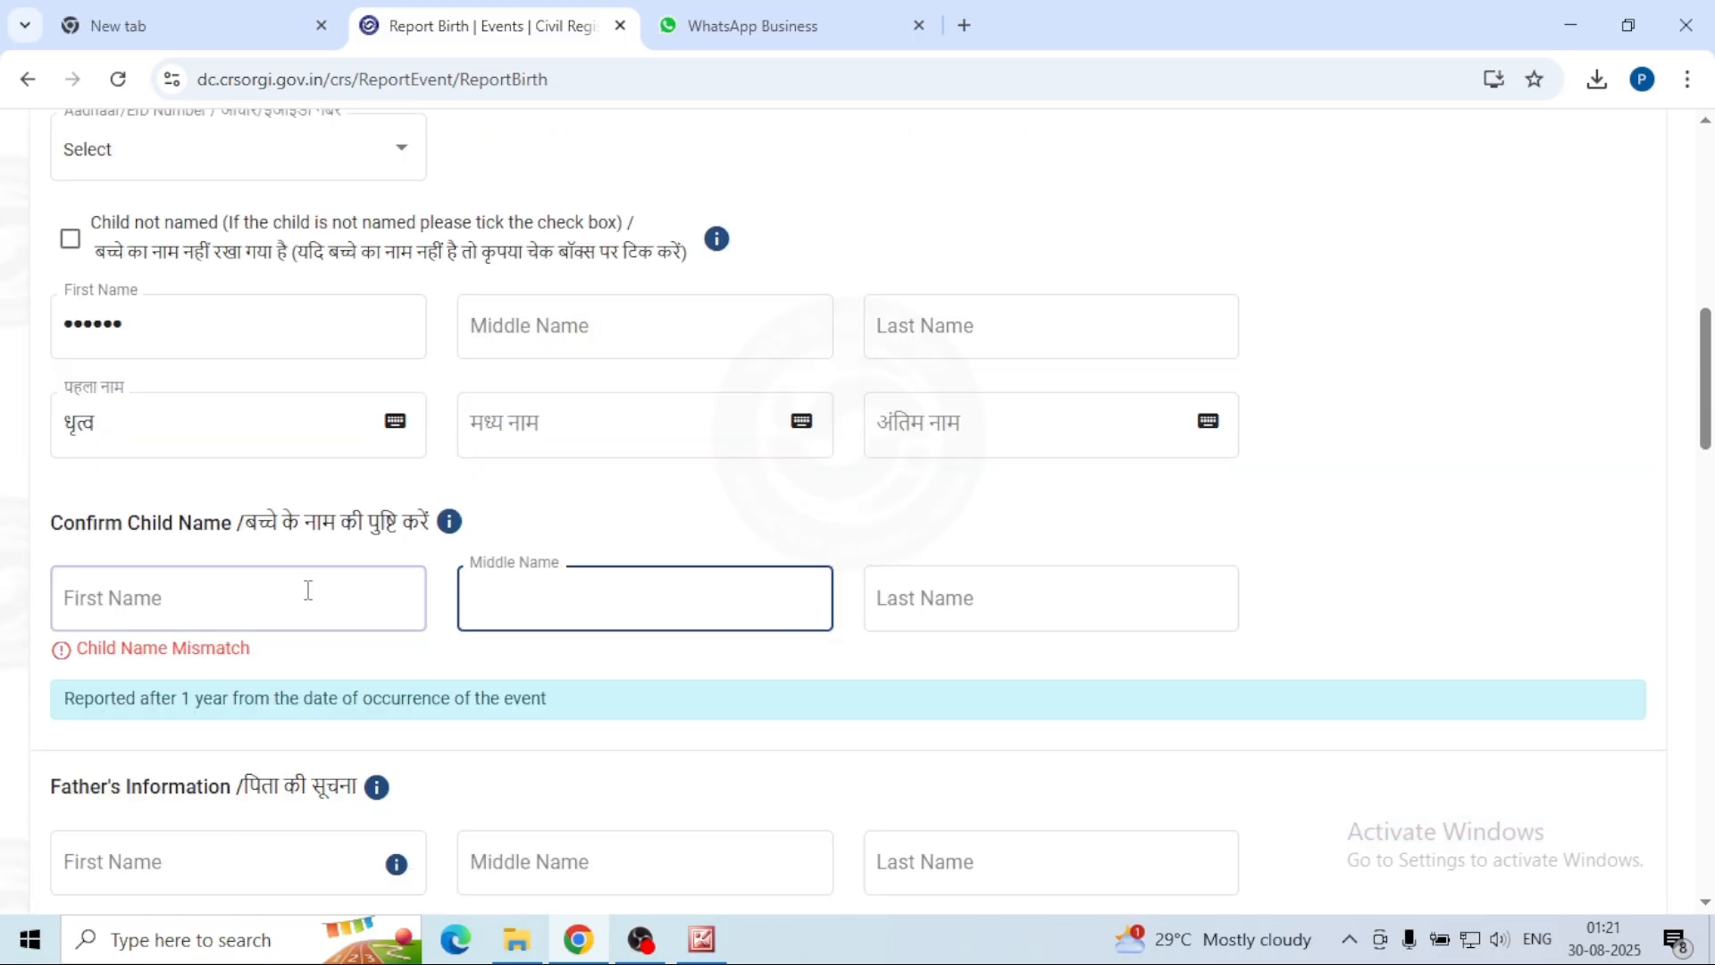
click(209, 607)
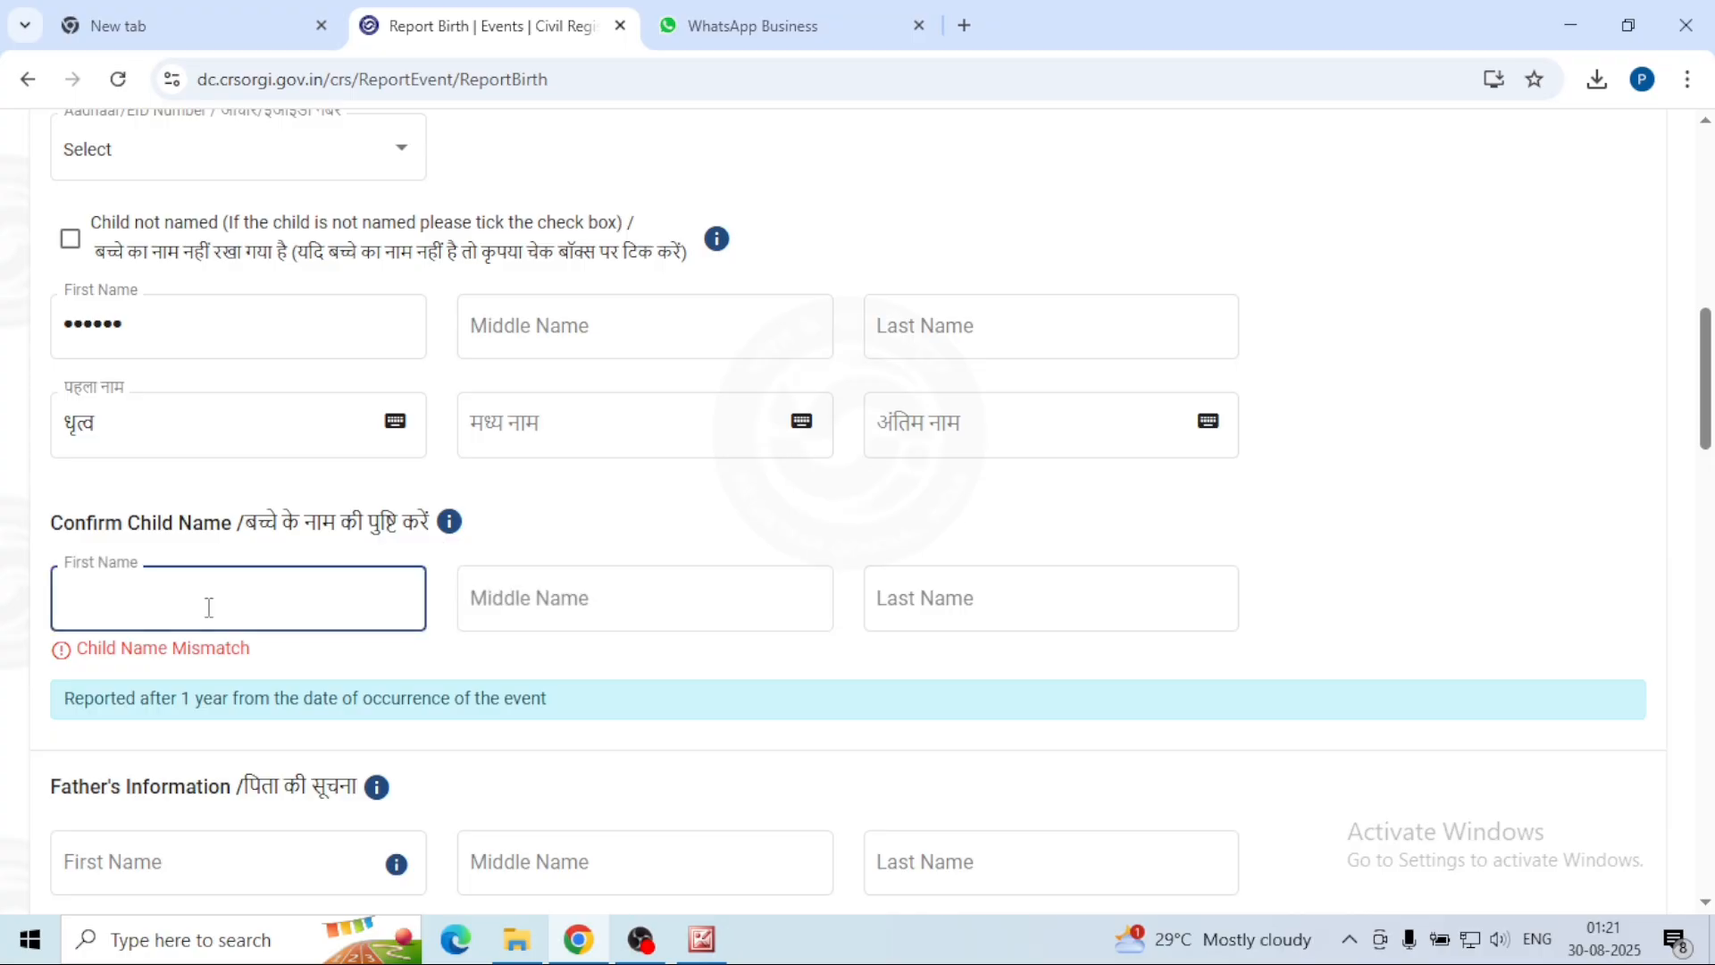
text(DHRITV)
key(Tab)
key(Tab)
key(Tab)
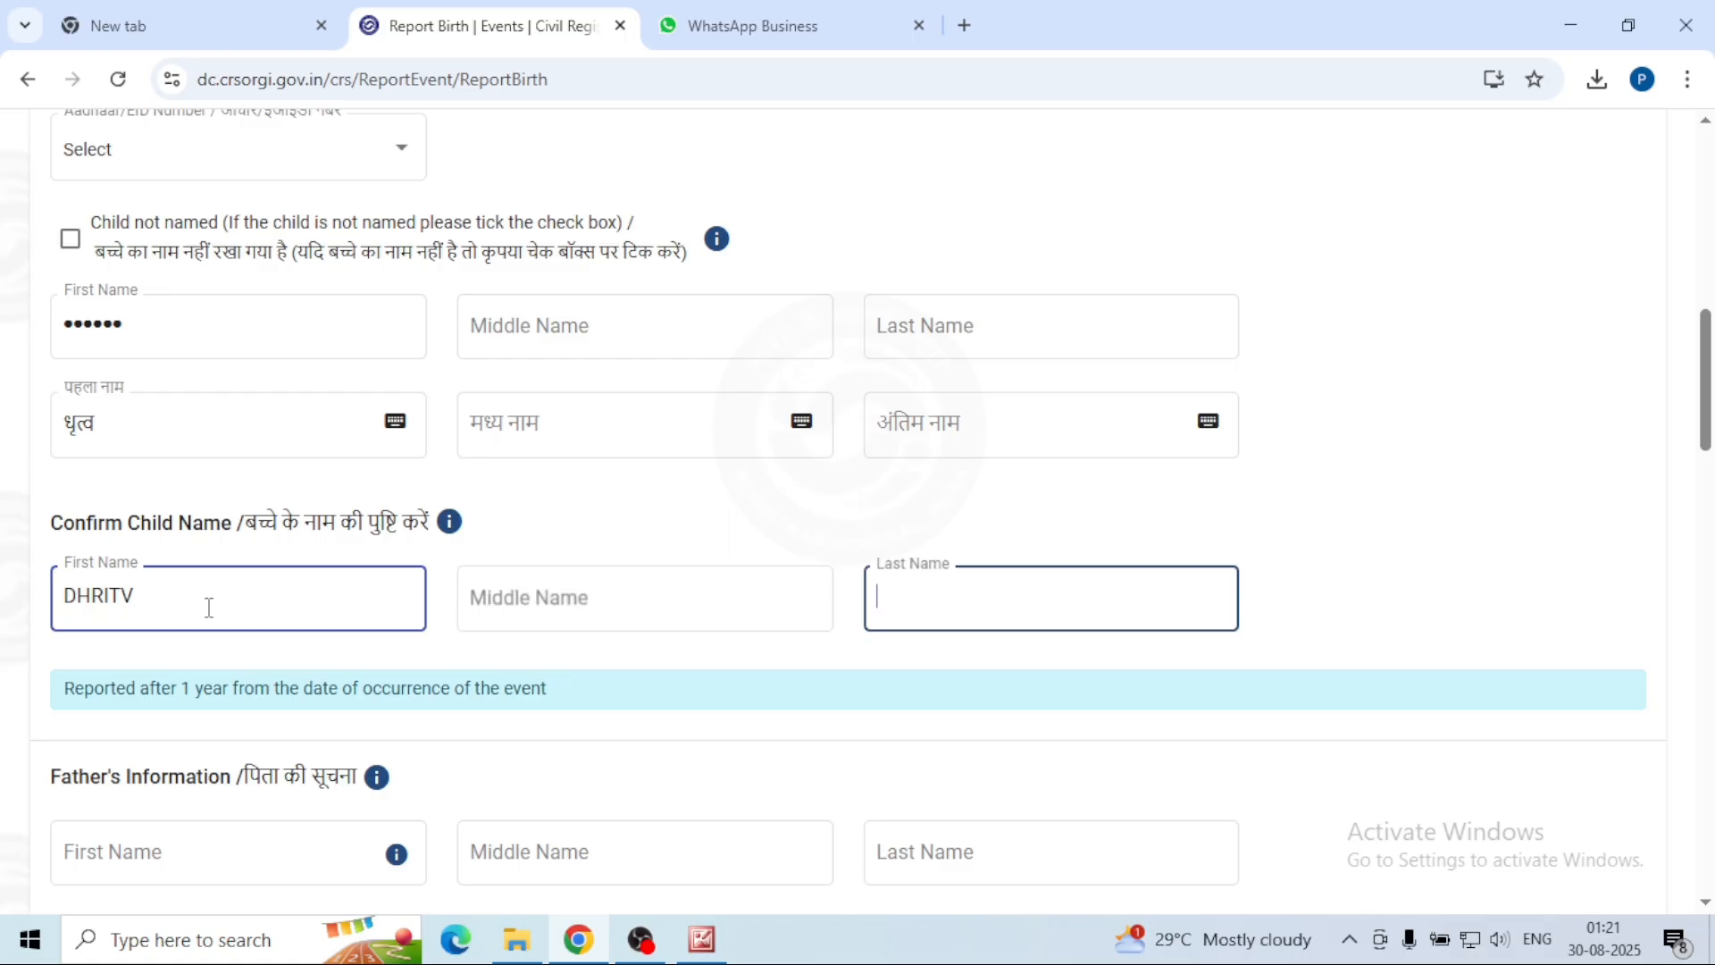
scroll(212, 616, down, 4)
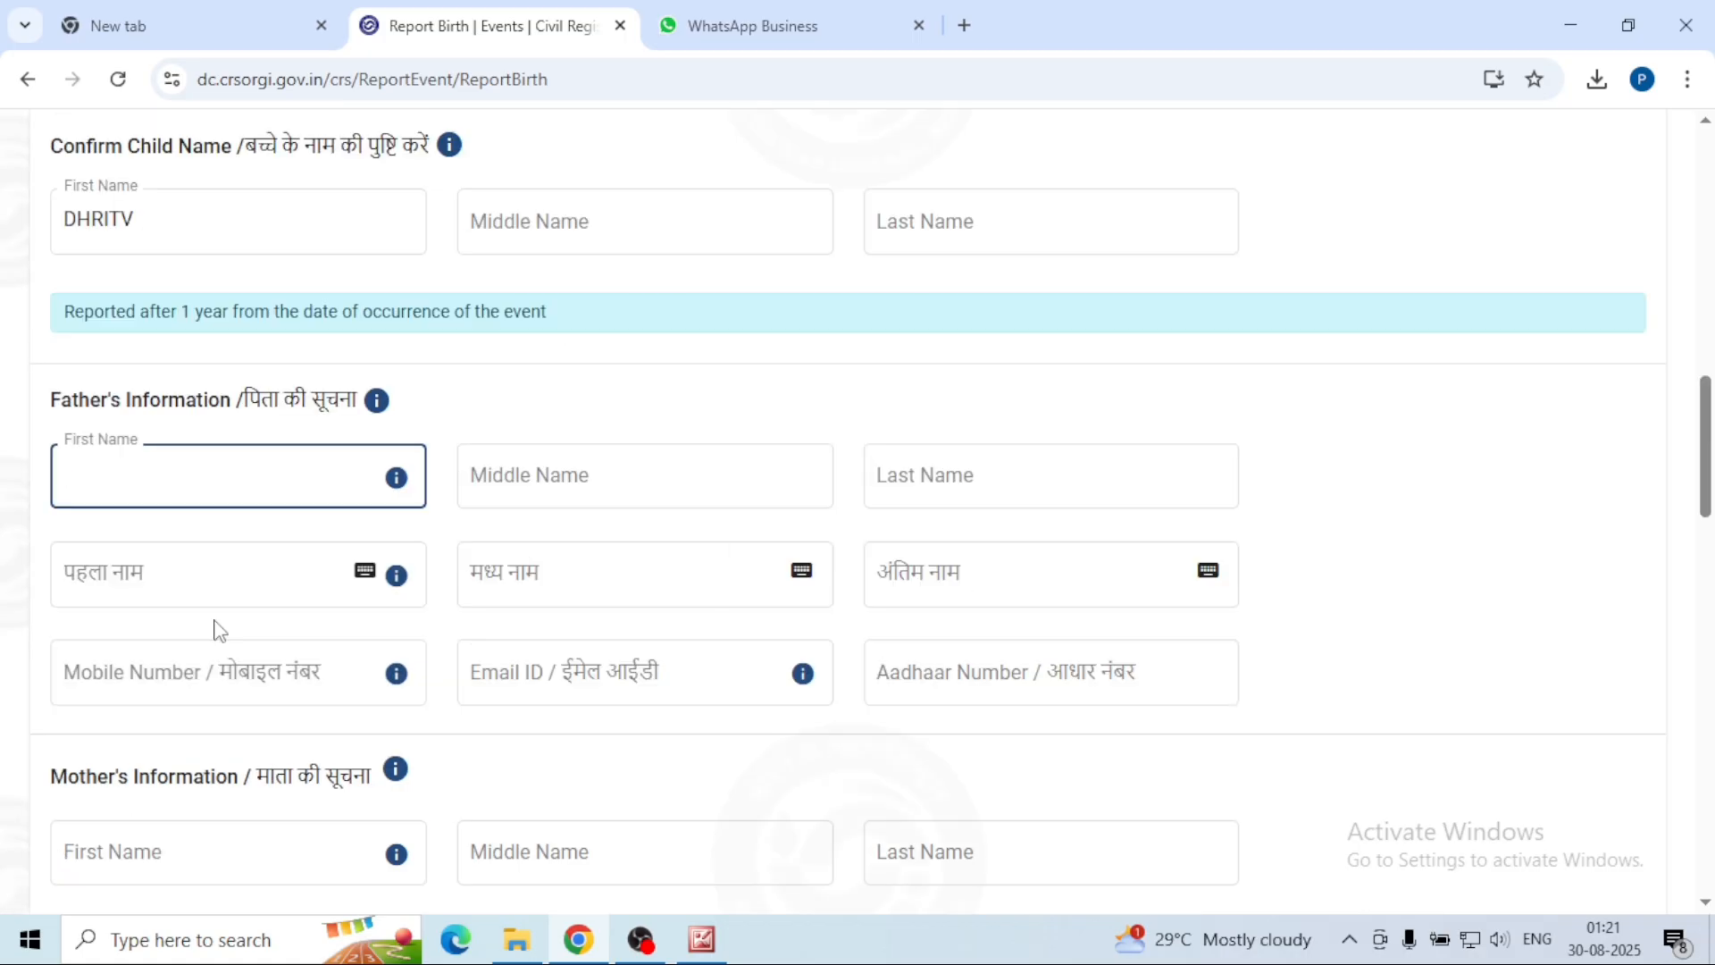
Step: Enter the father's first name and last name
scroll(219, 630, down, 1)
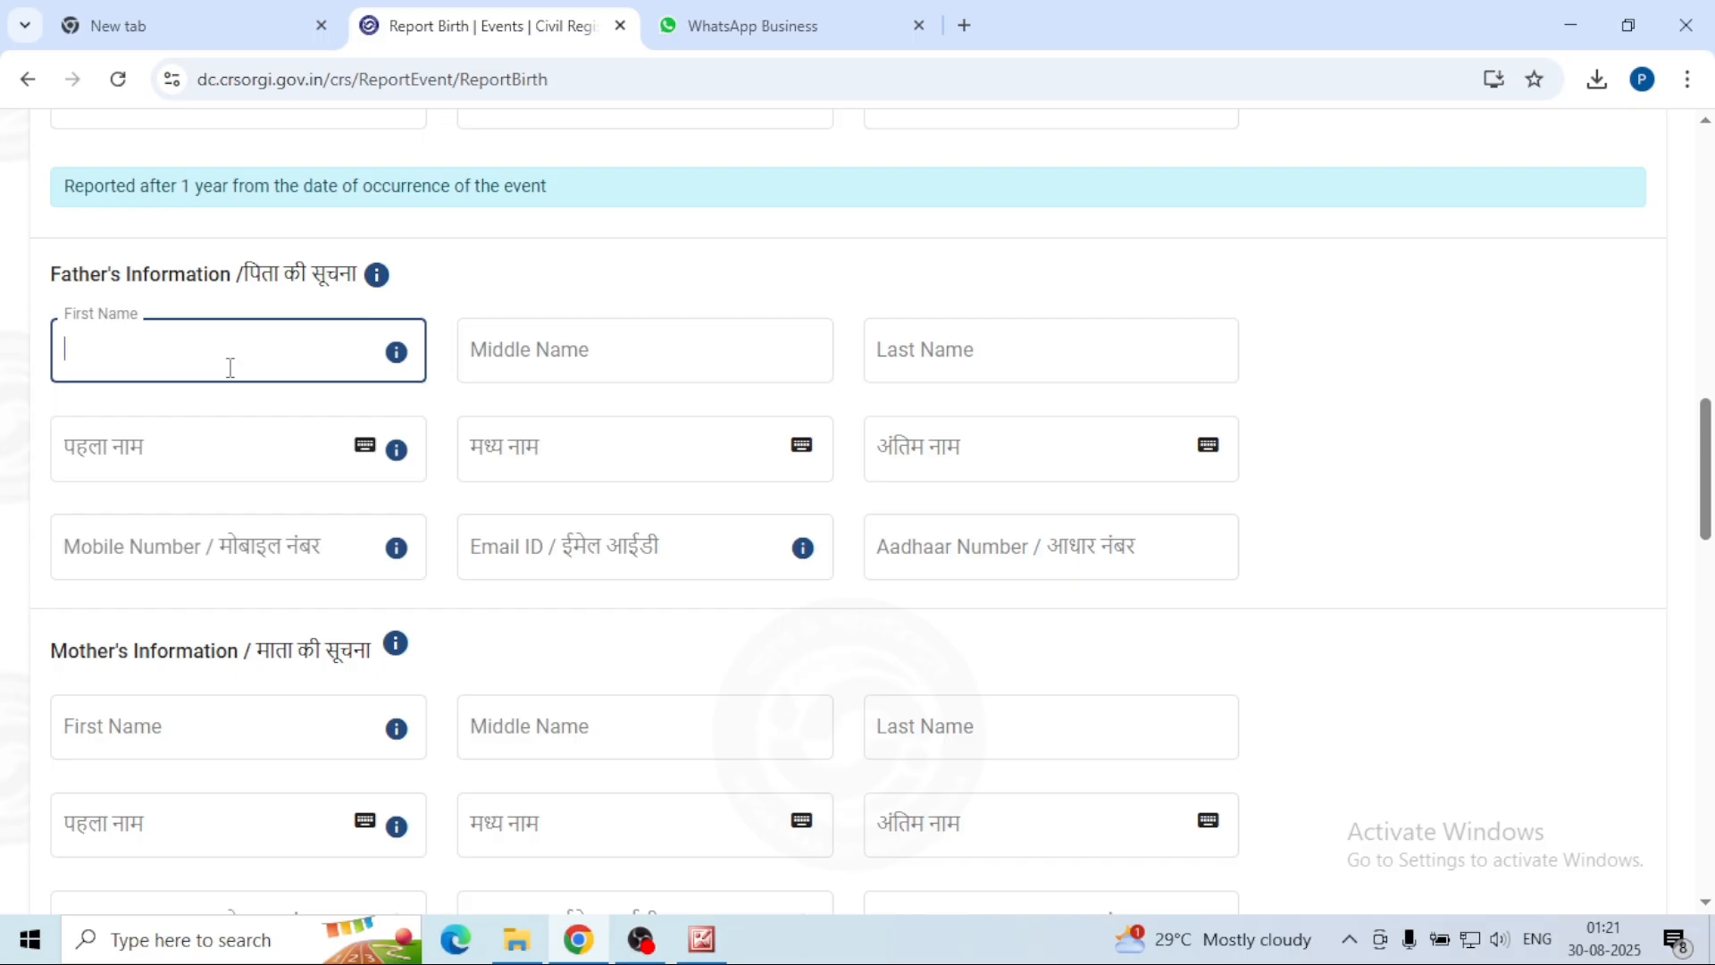
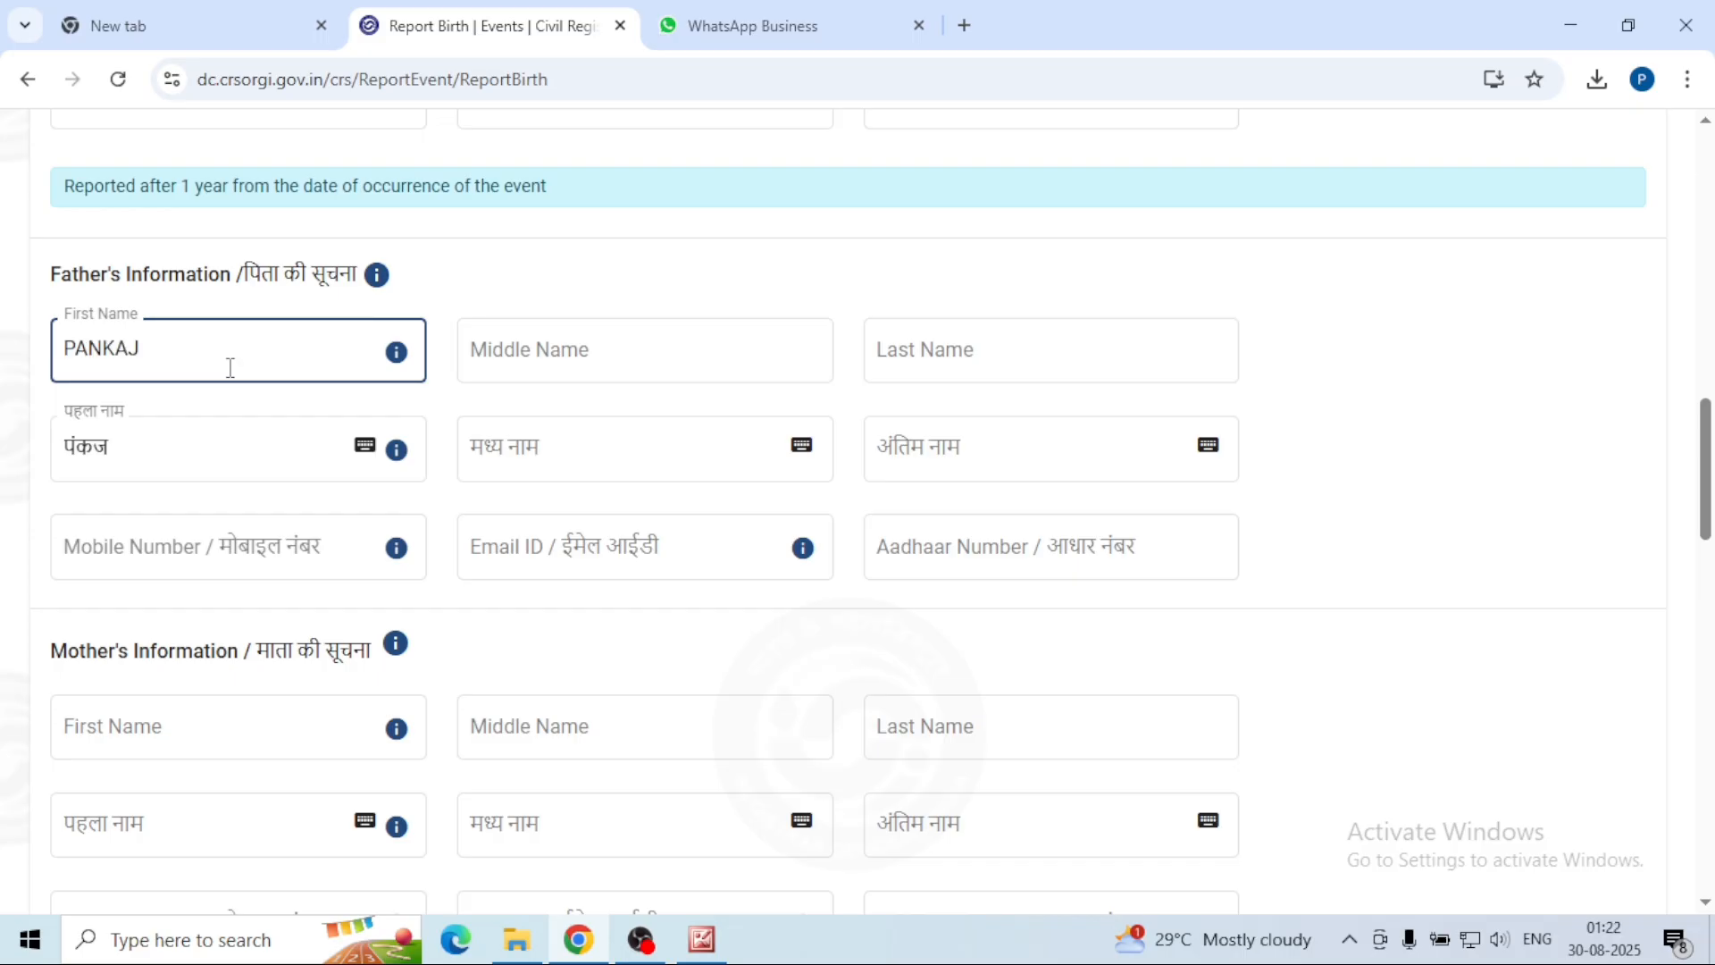
key(Tab)
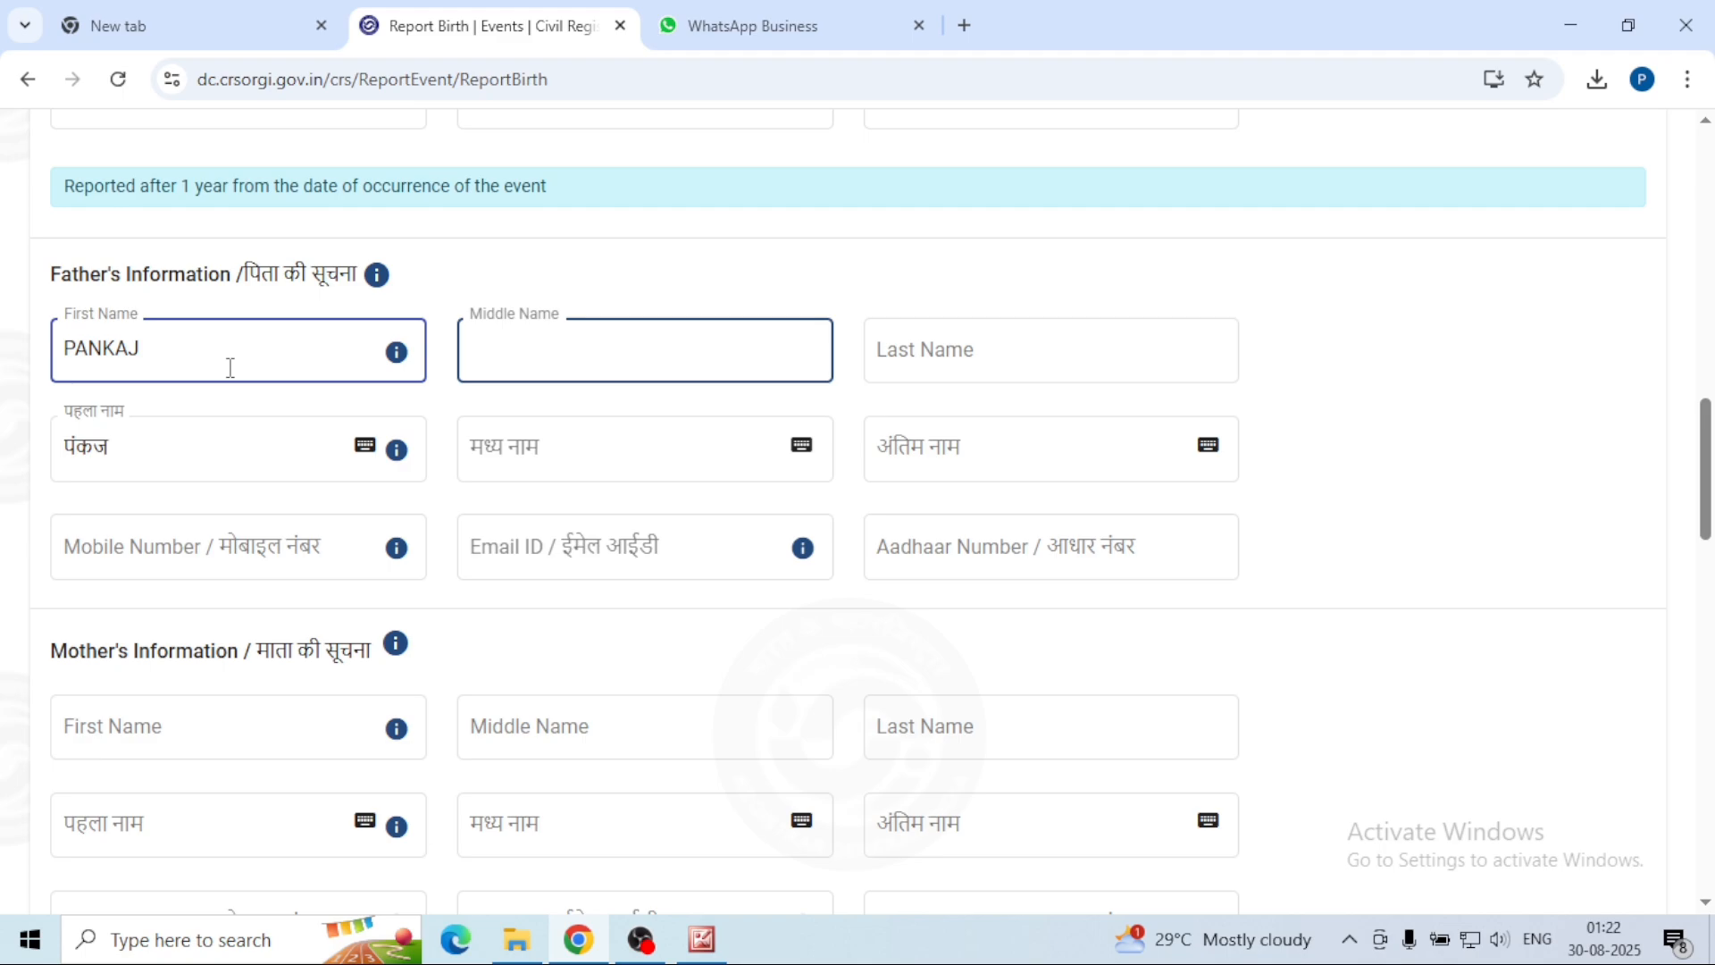
key(Tab)
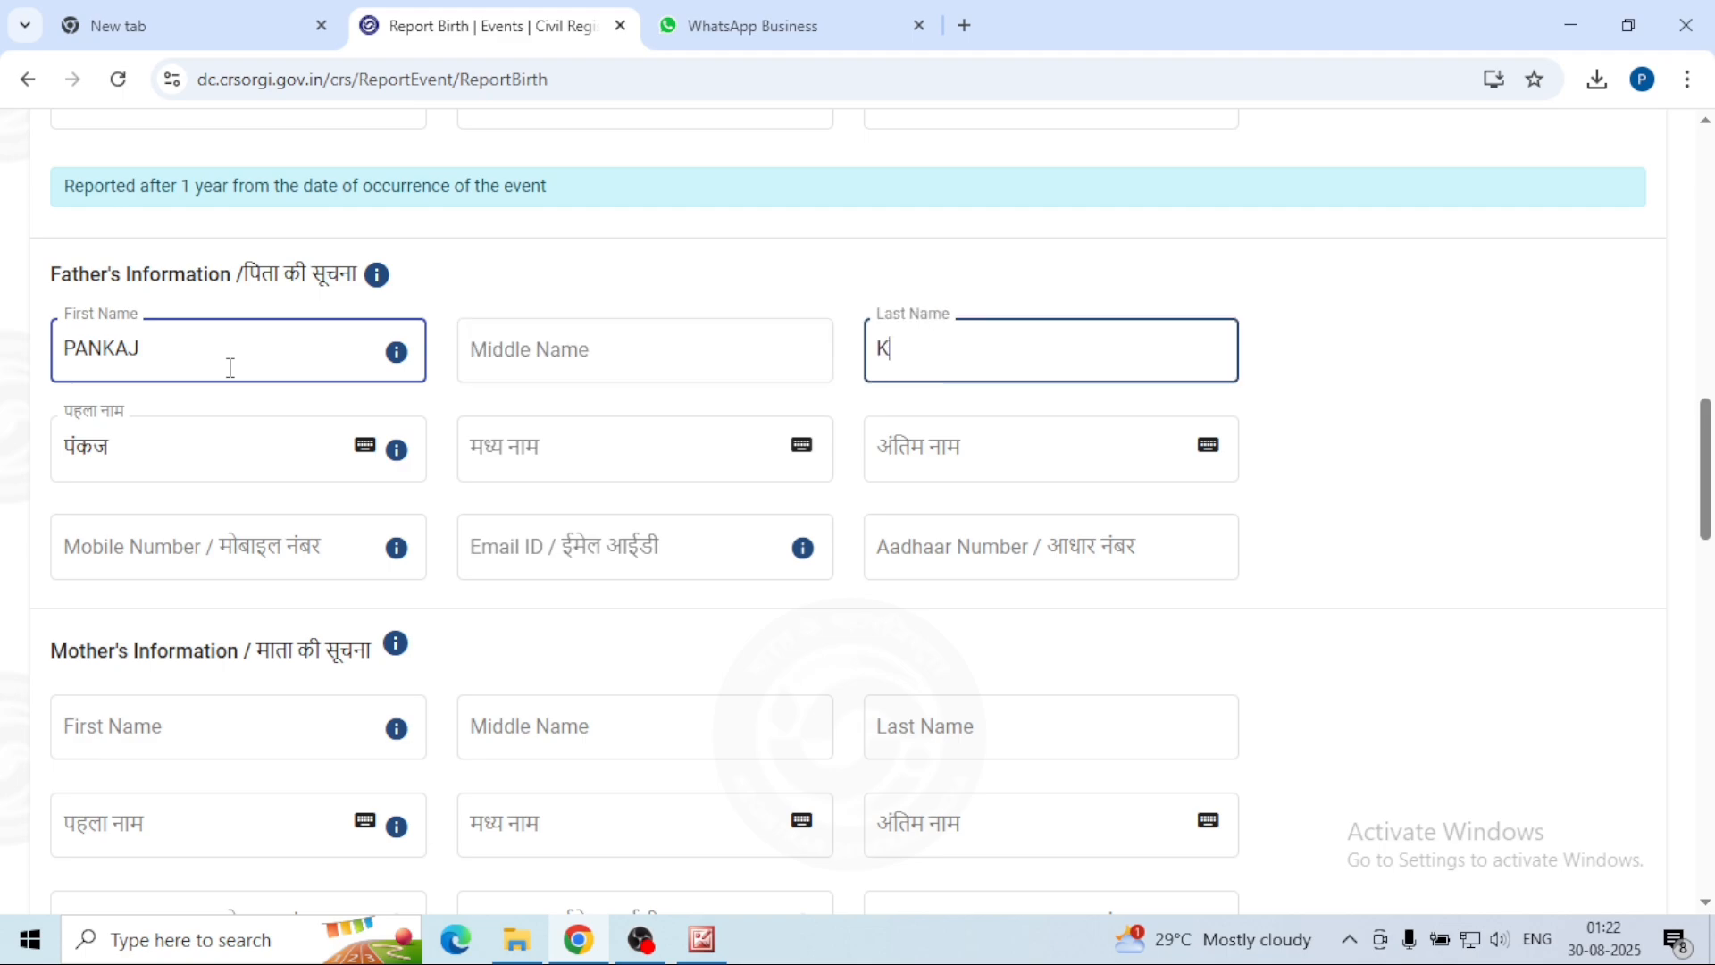
Step: Fill in the father's mobile number, e-mail address and Aadhaar number
click(128, 553)
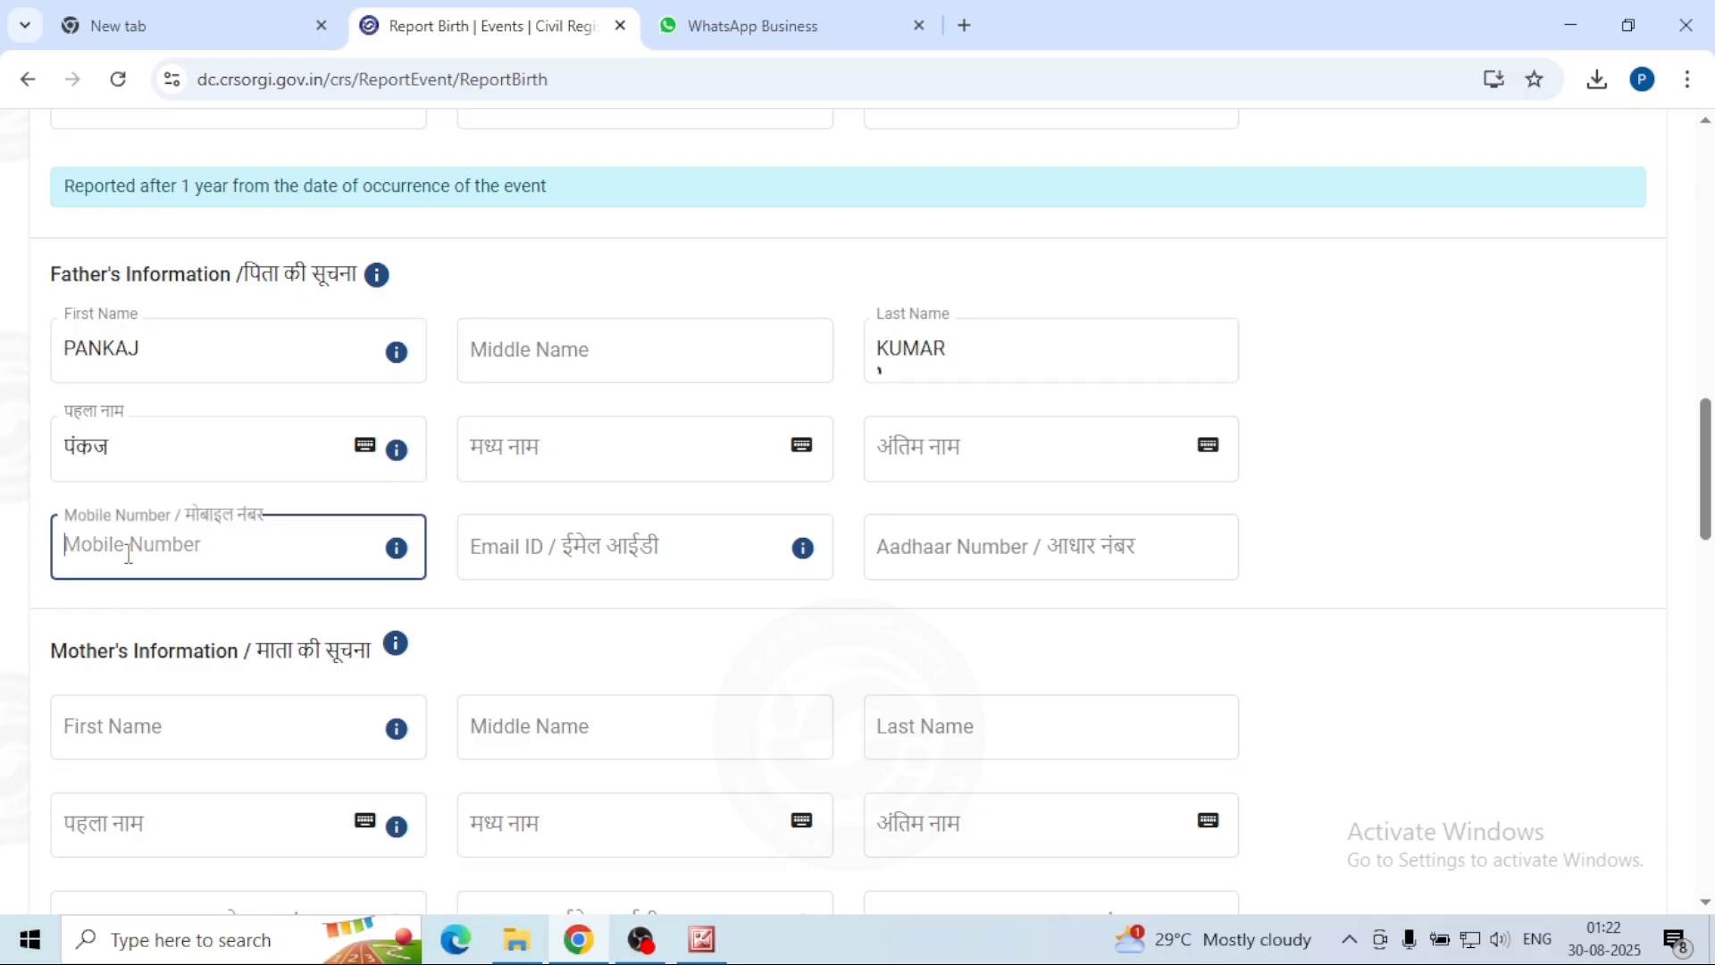
text(99000)
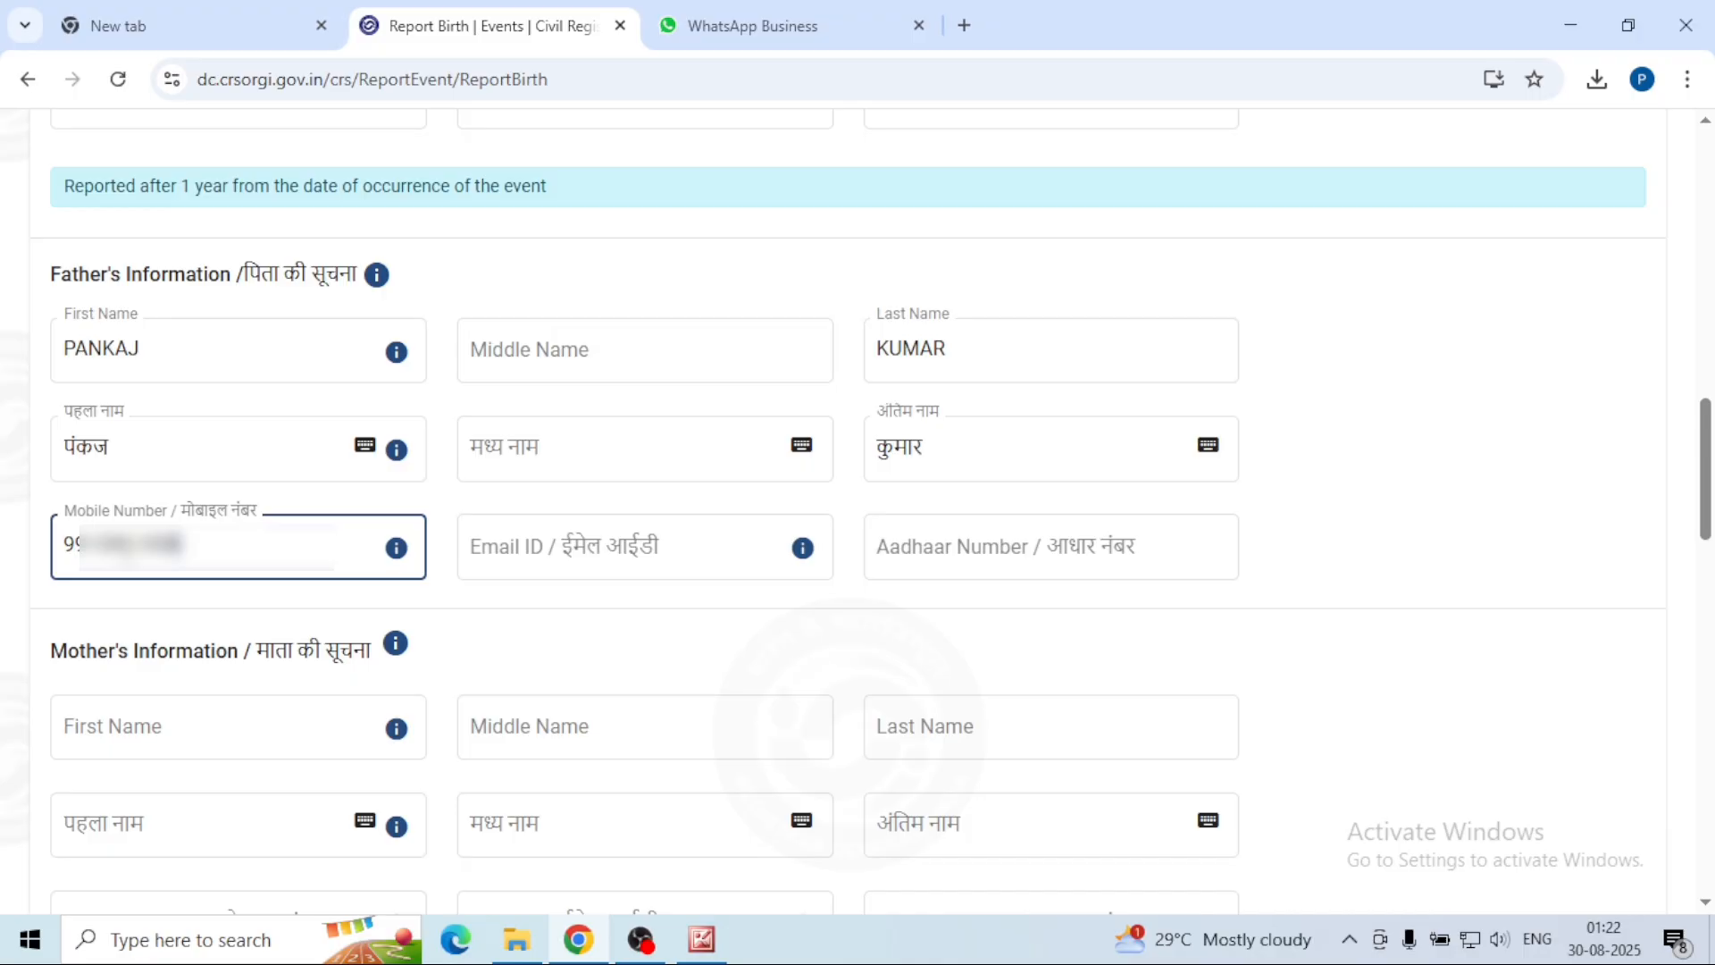
click(585, 530)
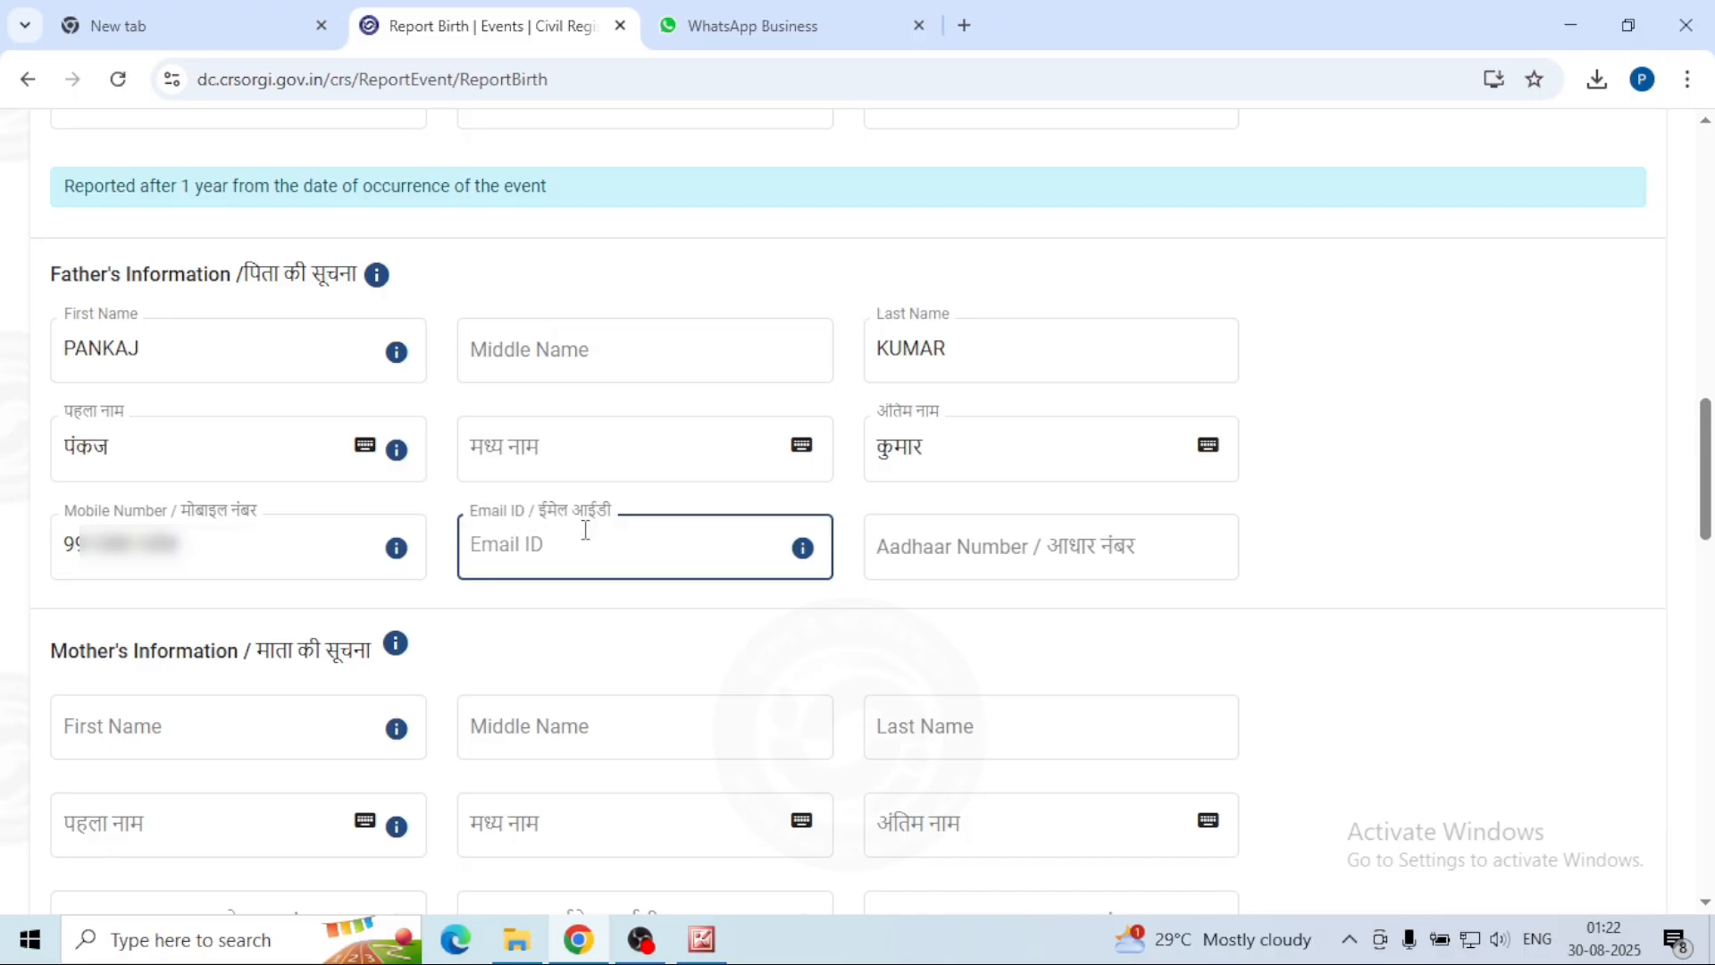
key(ctrl+v)
key(Tab)
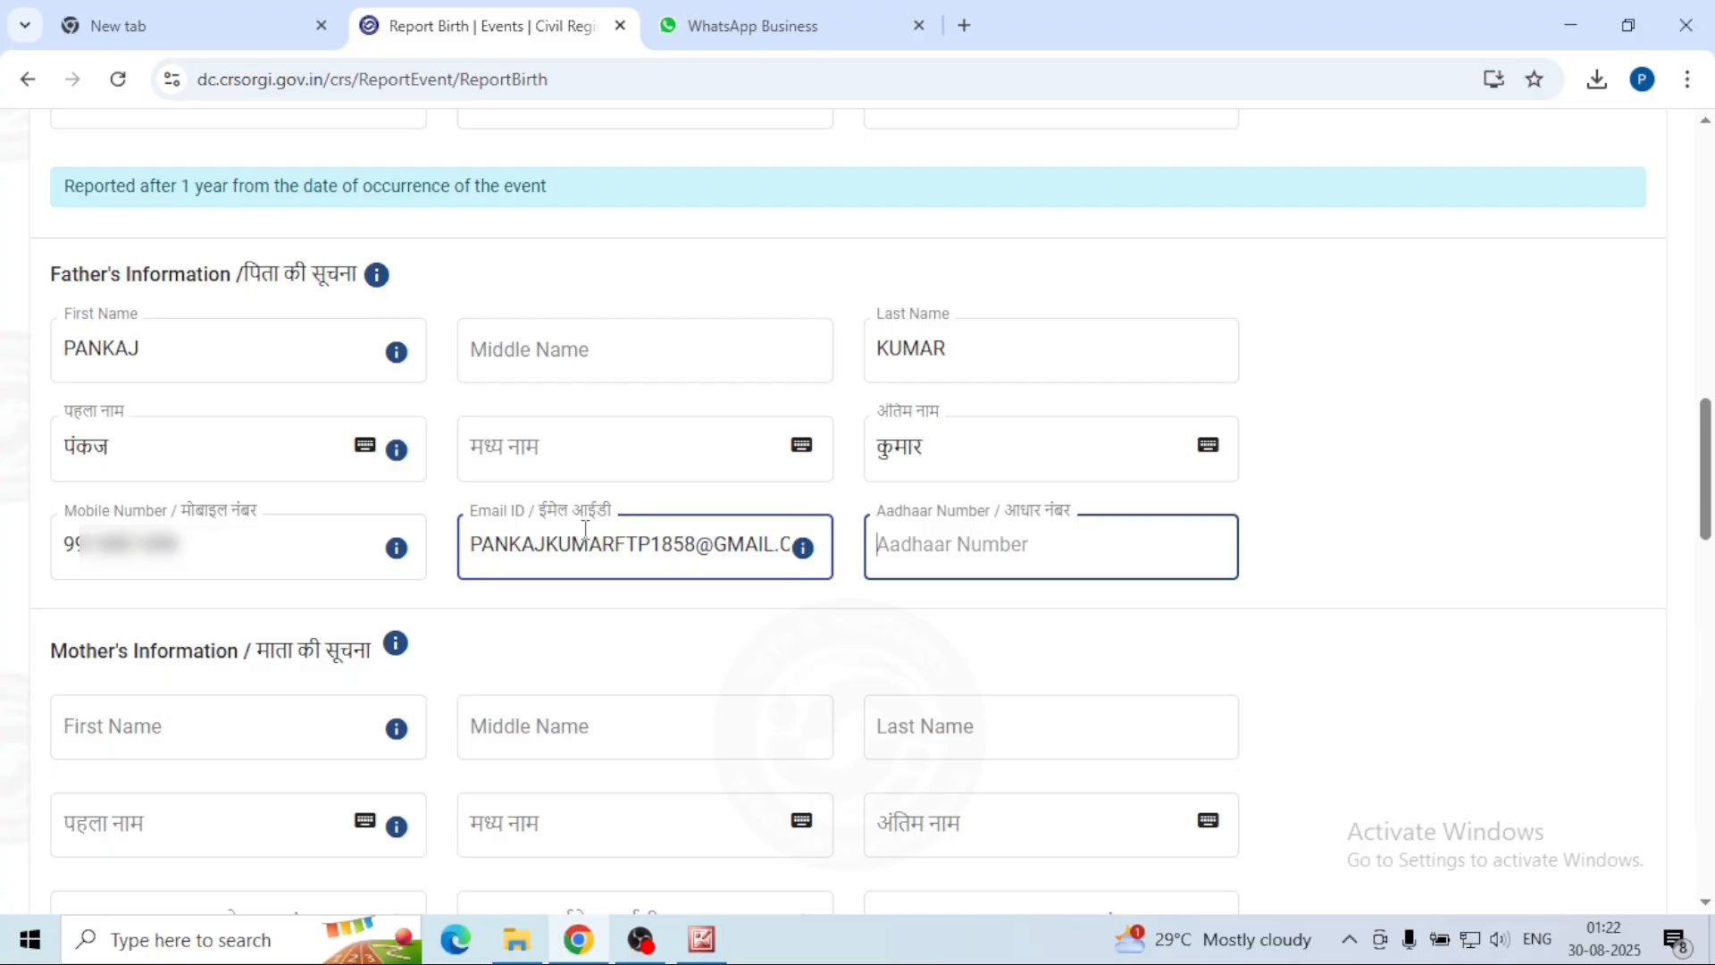
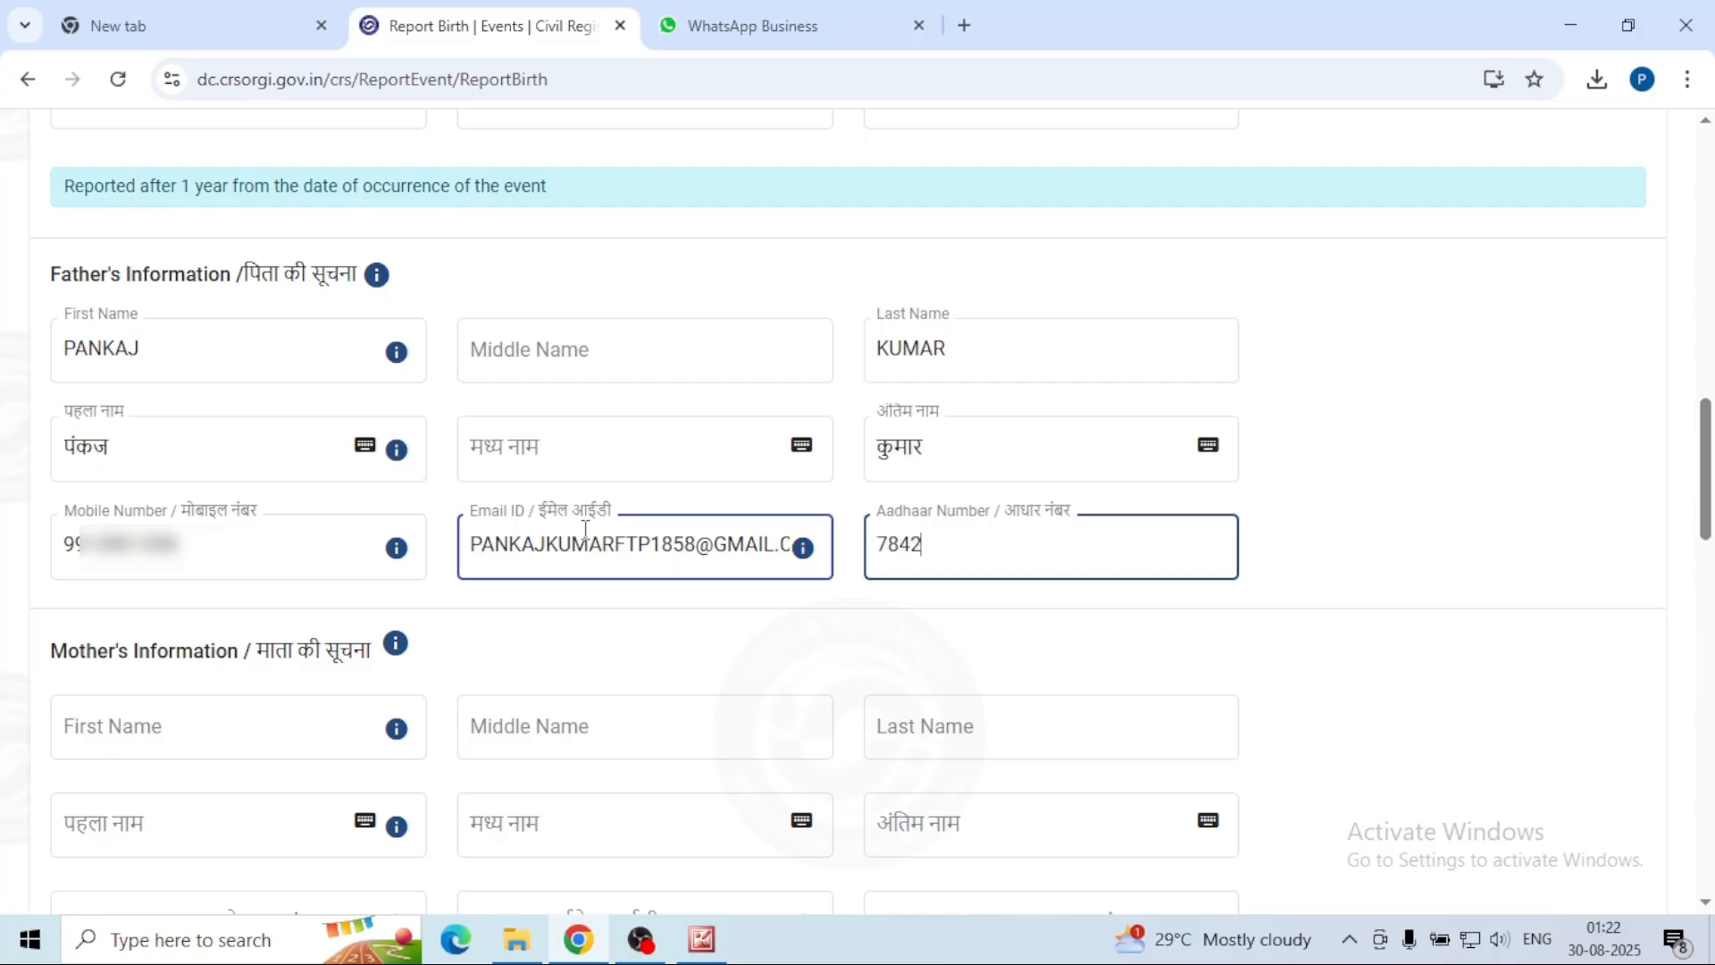
key(Tab)
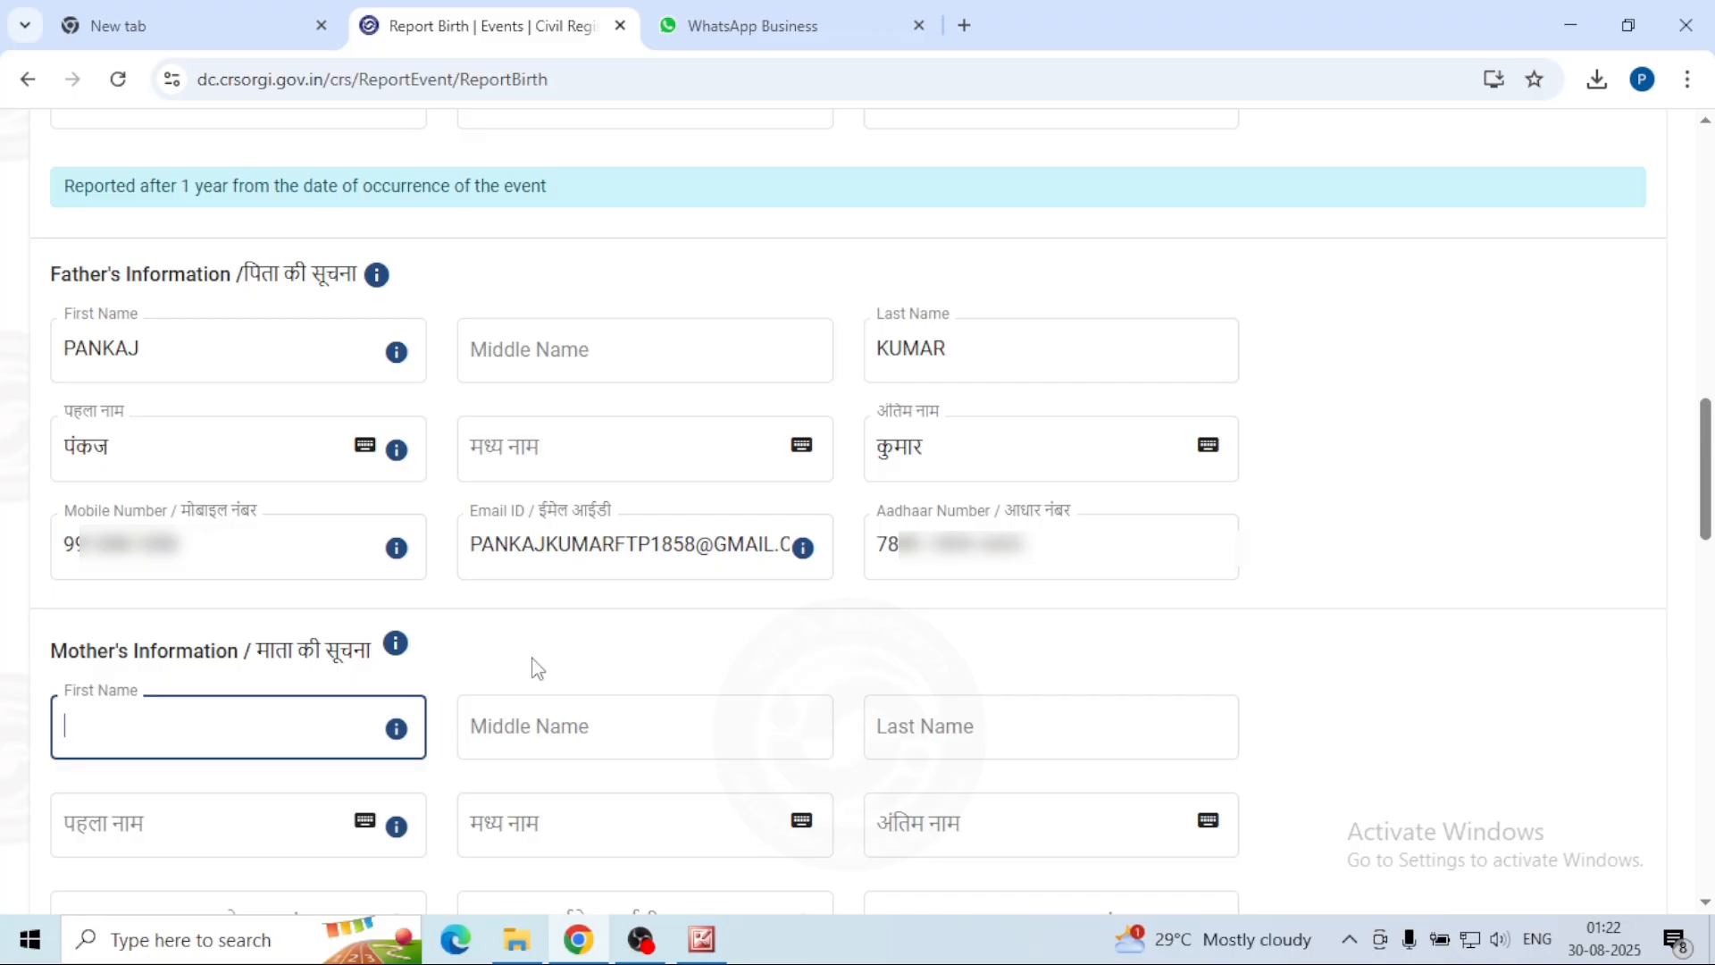
Step: Enter the mother's first name and step through her remaining name fields
text(SHALU)
key(Tab)
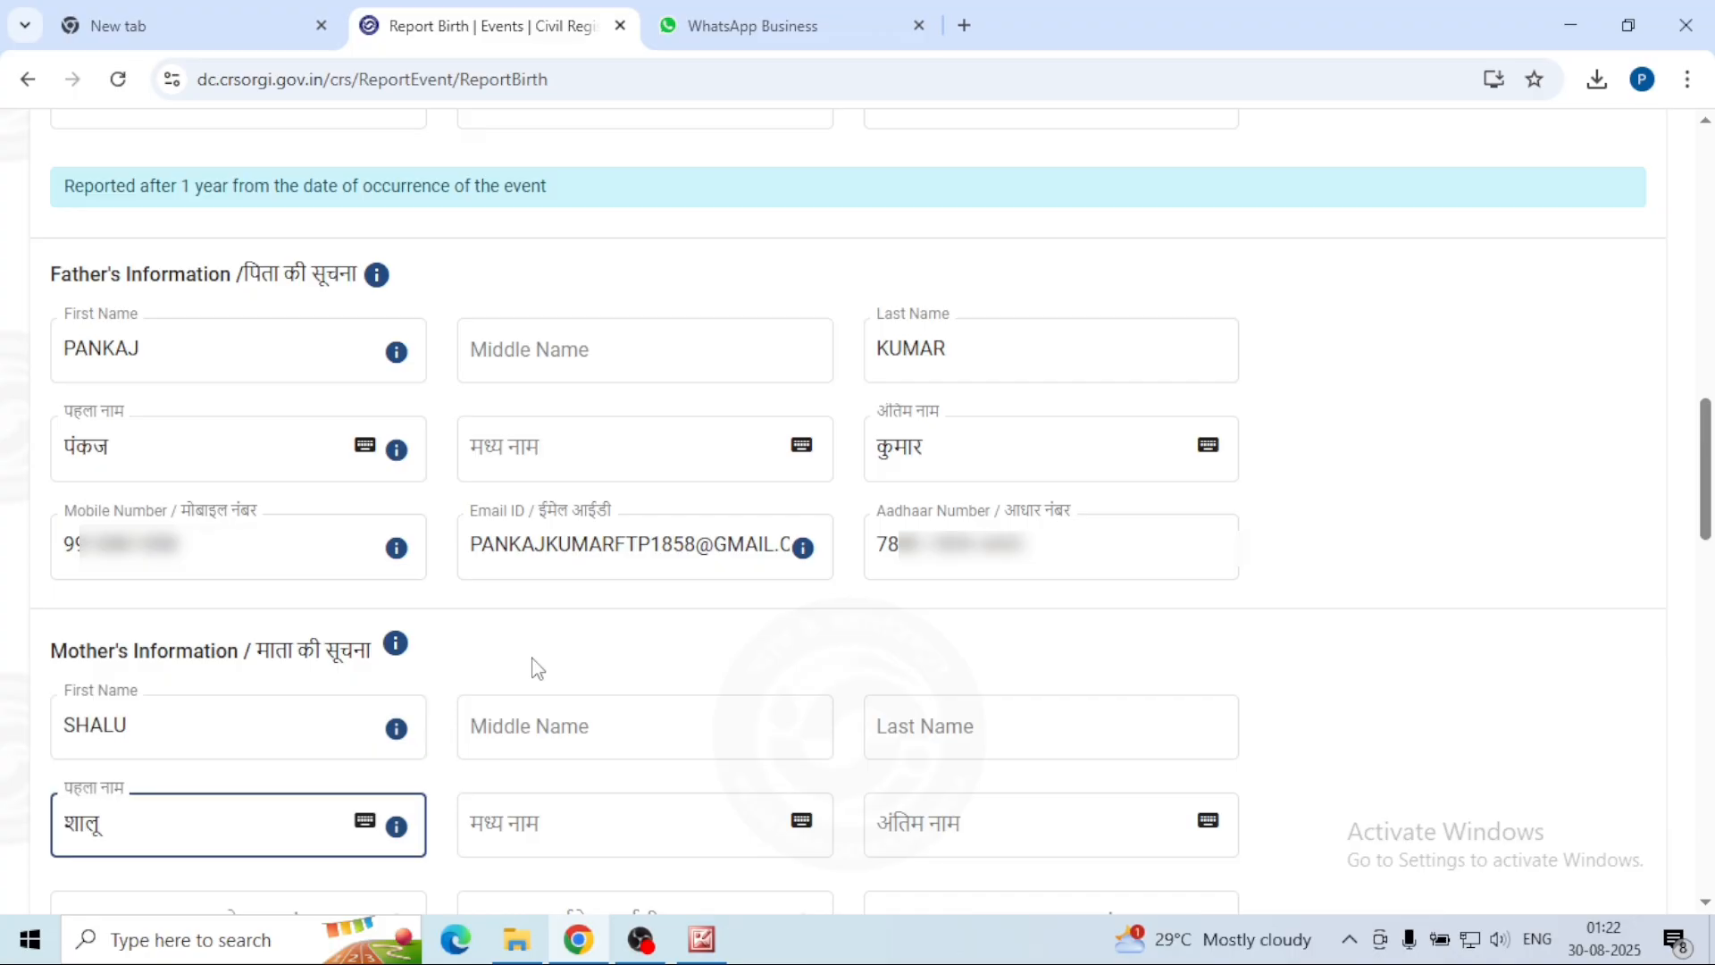
key(Tab)
key(Tab)
key(Tab)
key(Tab)
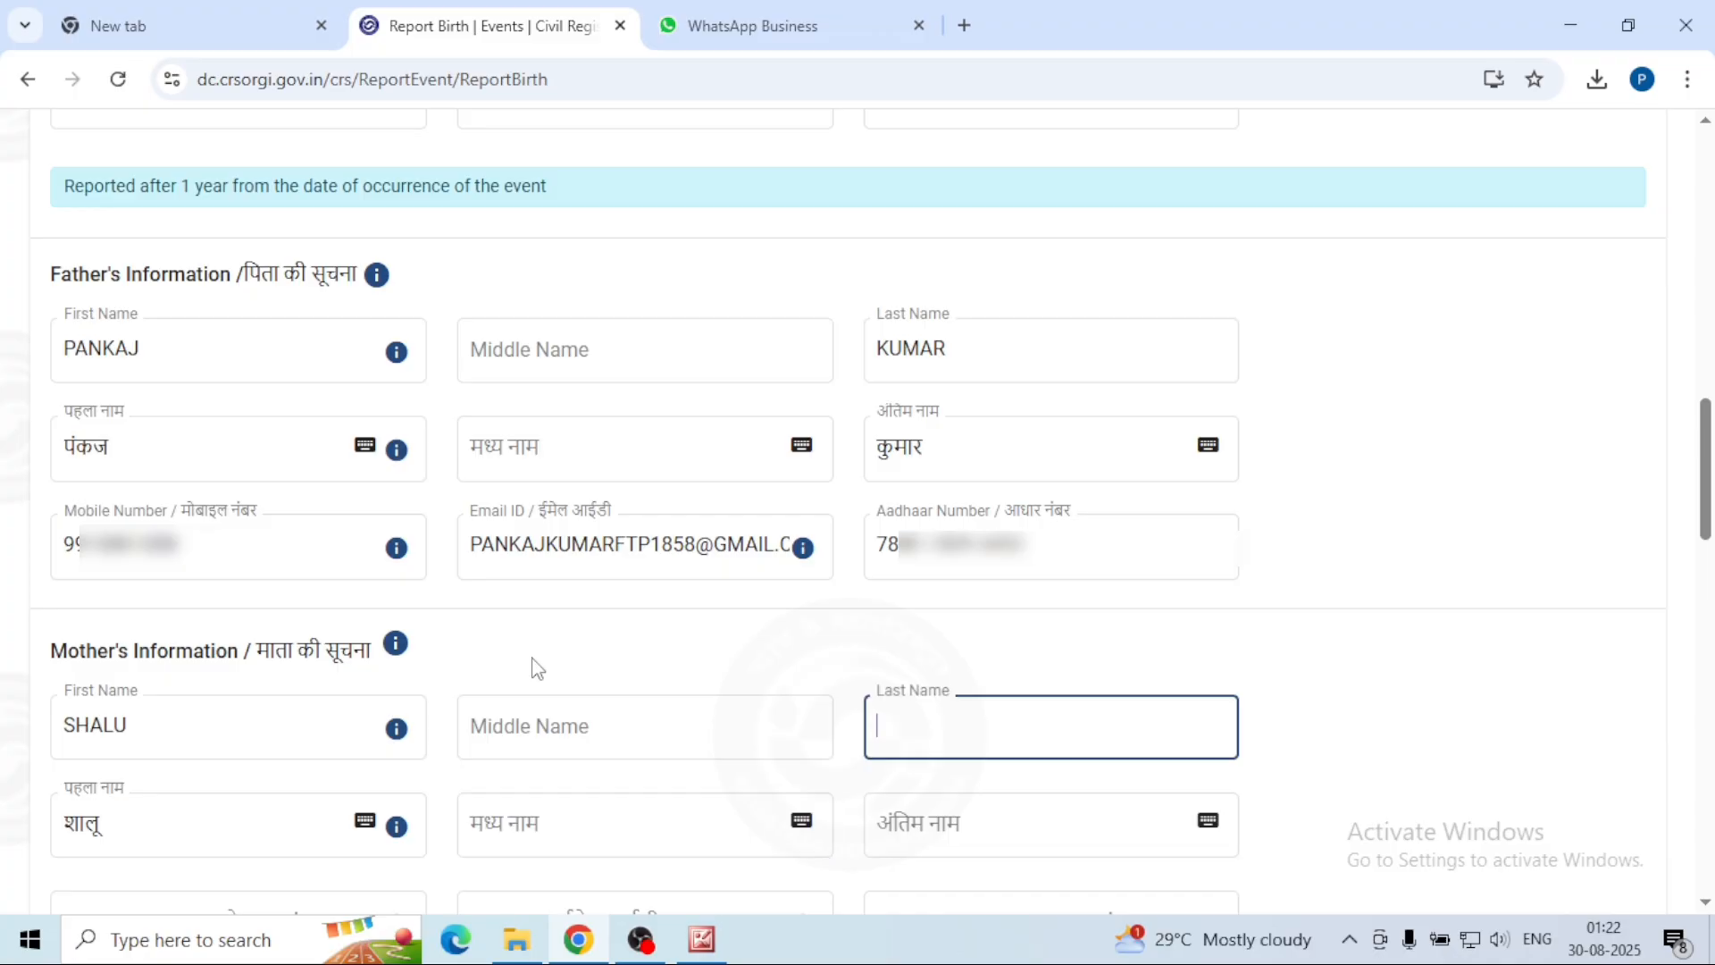
scroll(800, 606, down, 6)
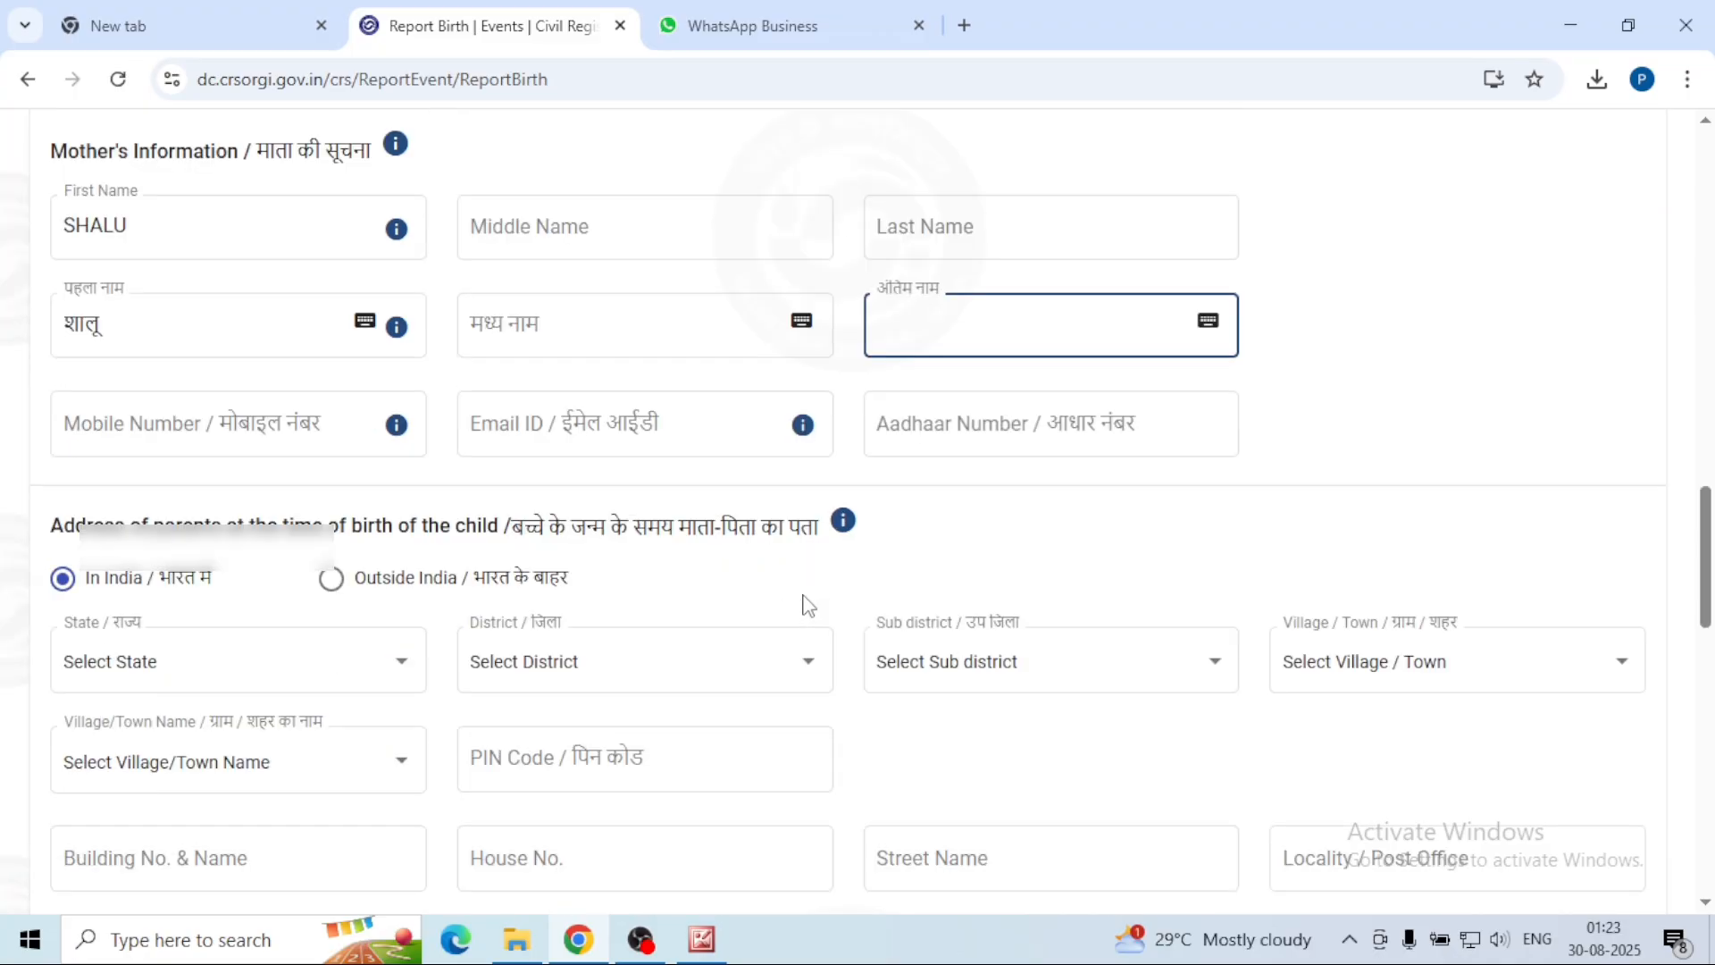
key(Tab)
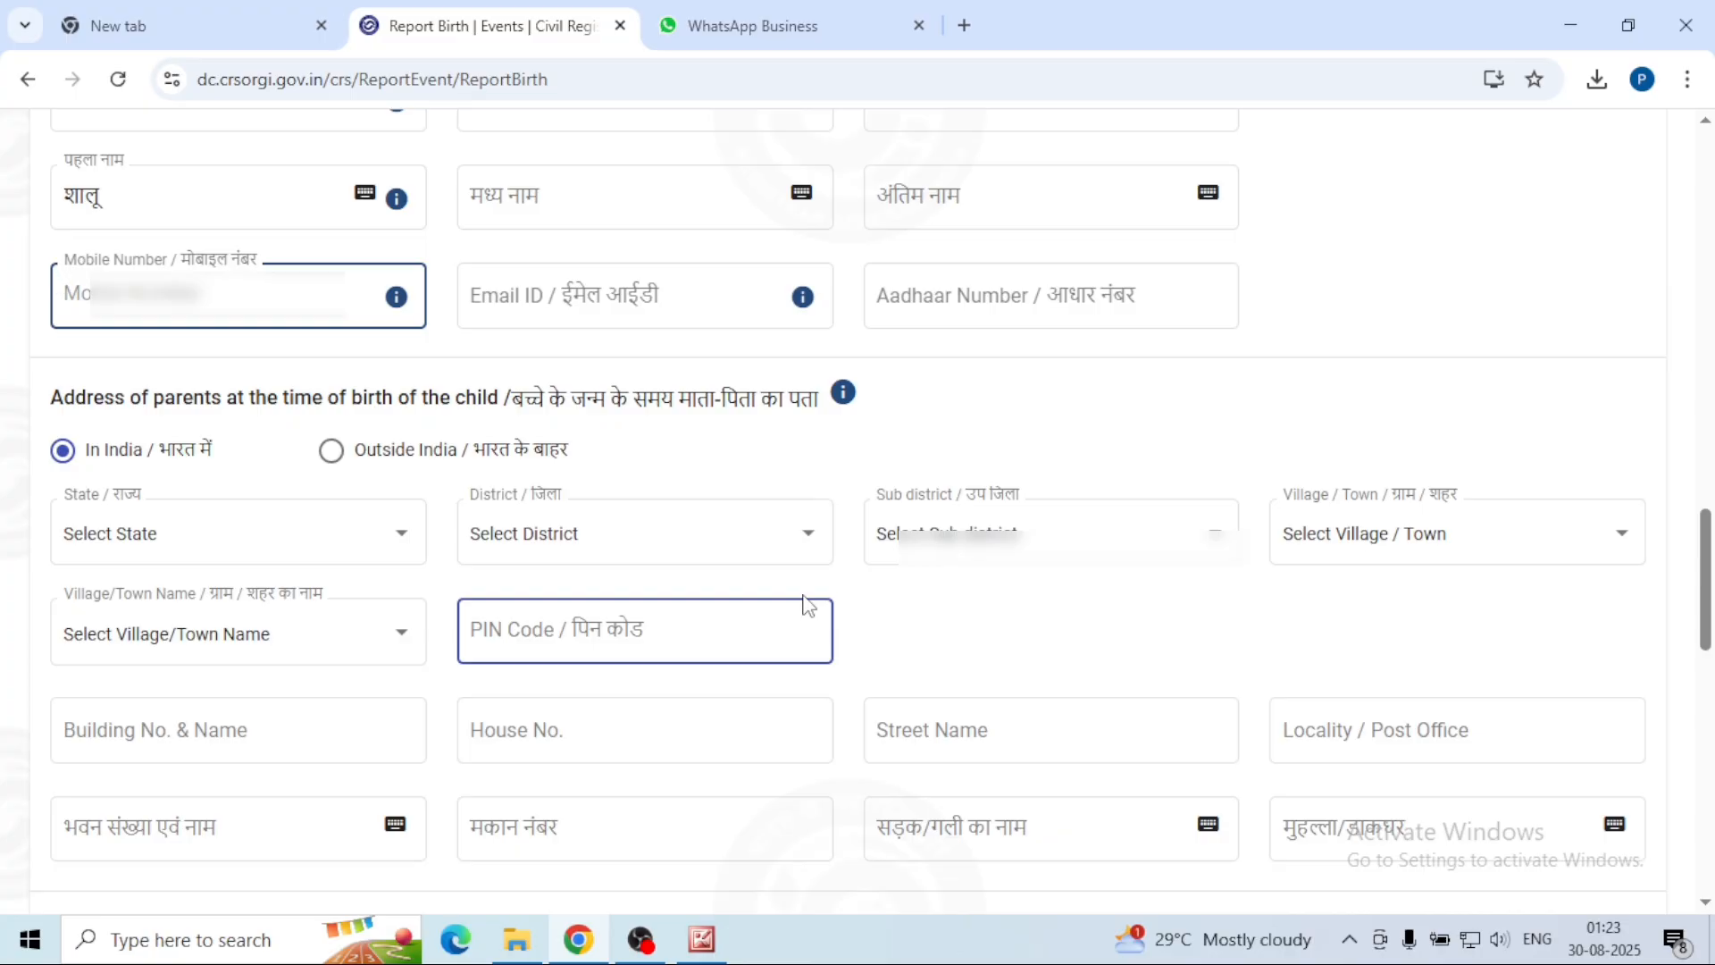
Step: Enter the mother's mobile number and mark the permanent address as the same as the birth-time address
text(99)
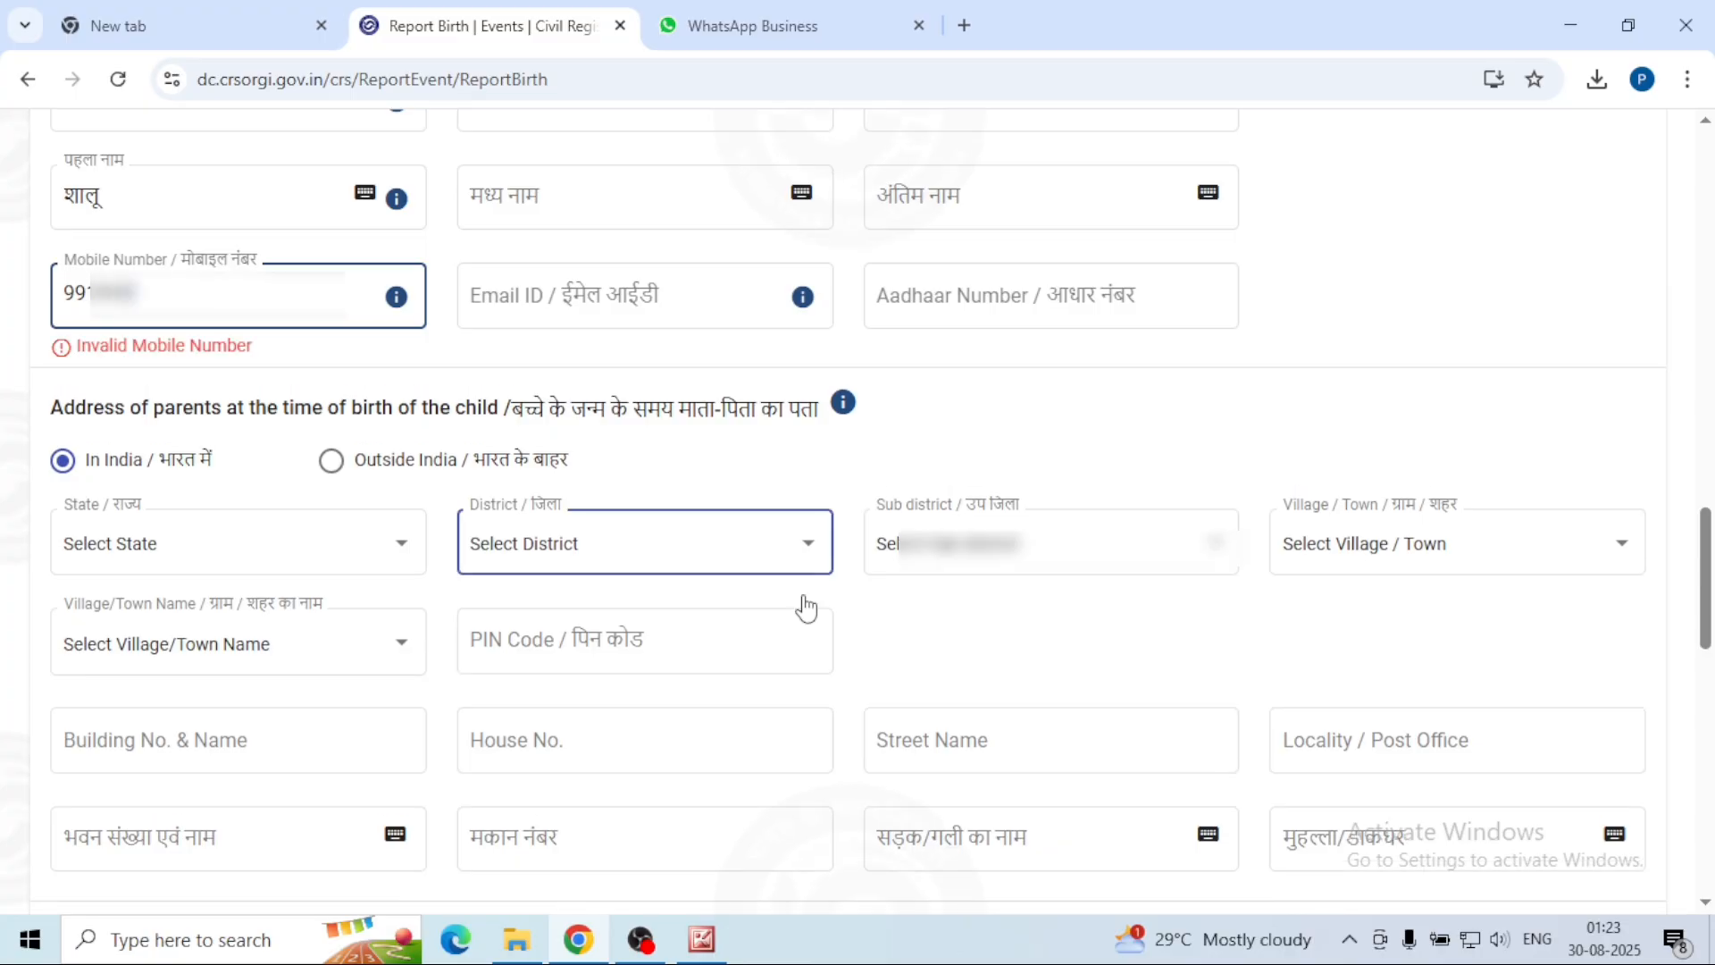
click(689, 290)
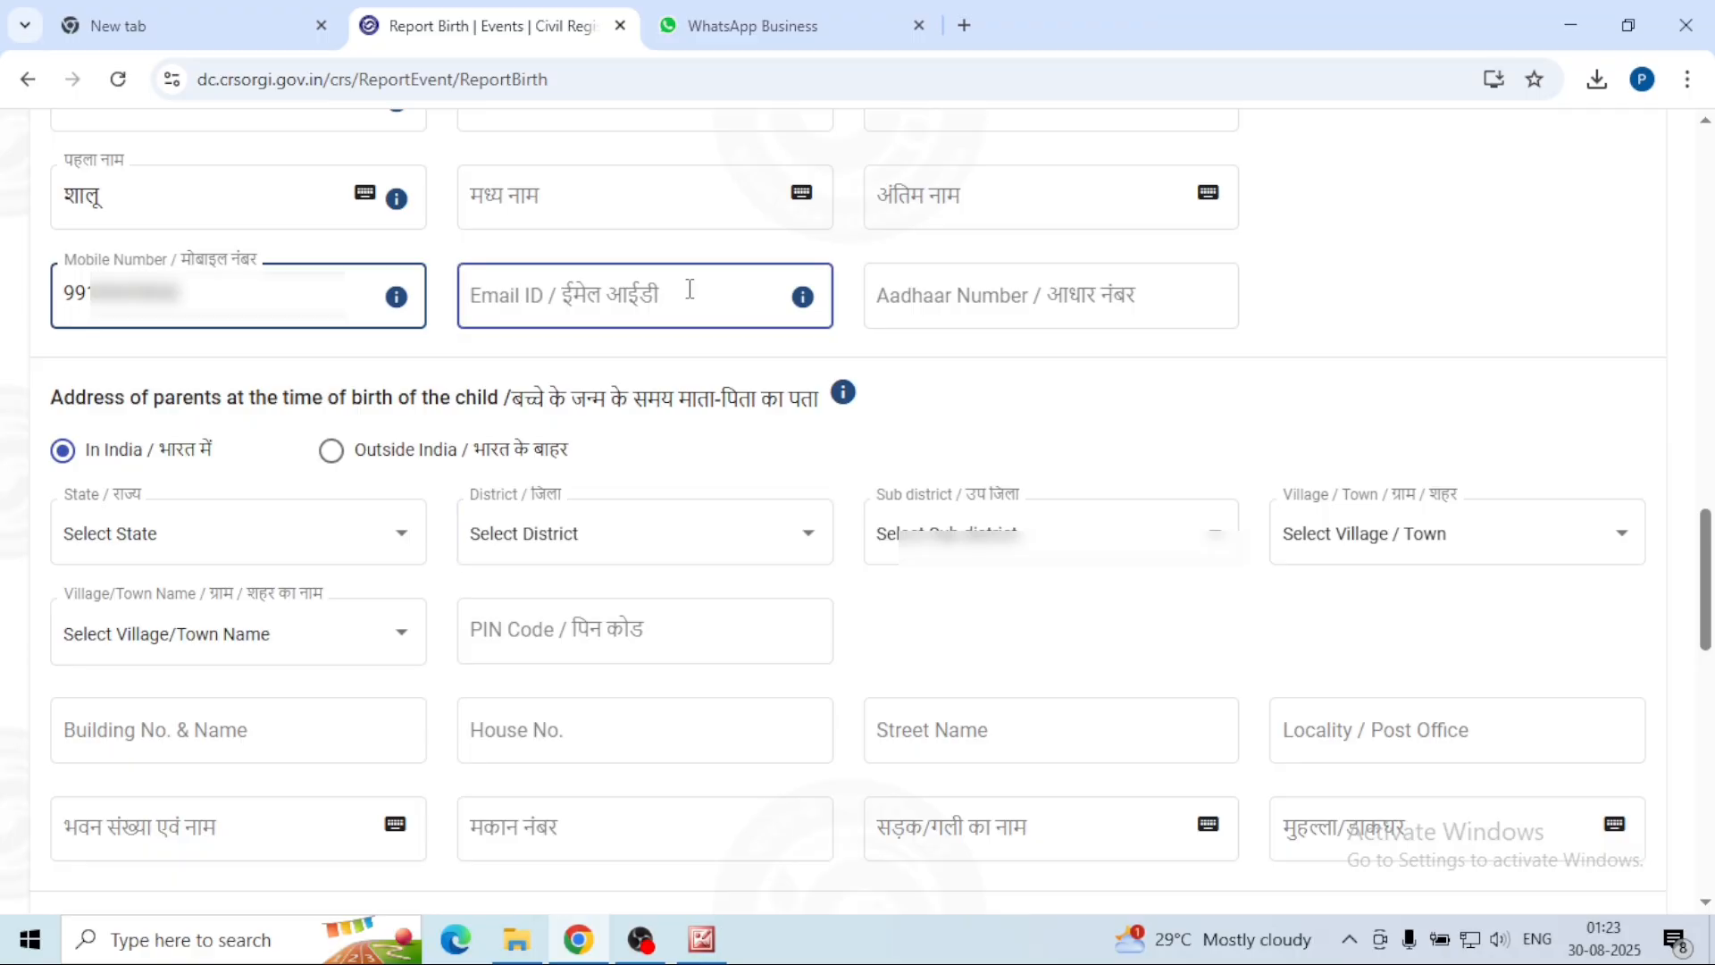
click(969, 308)
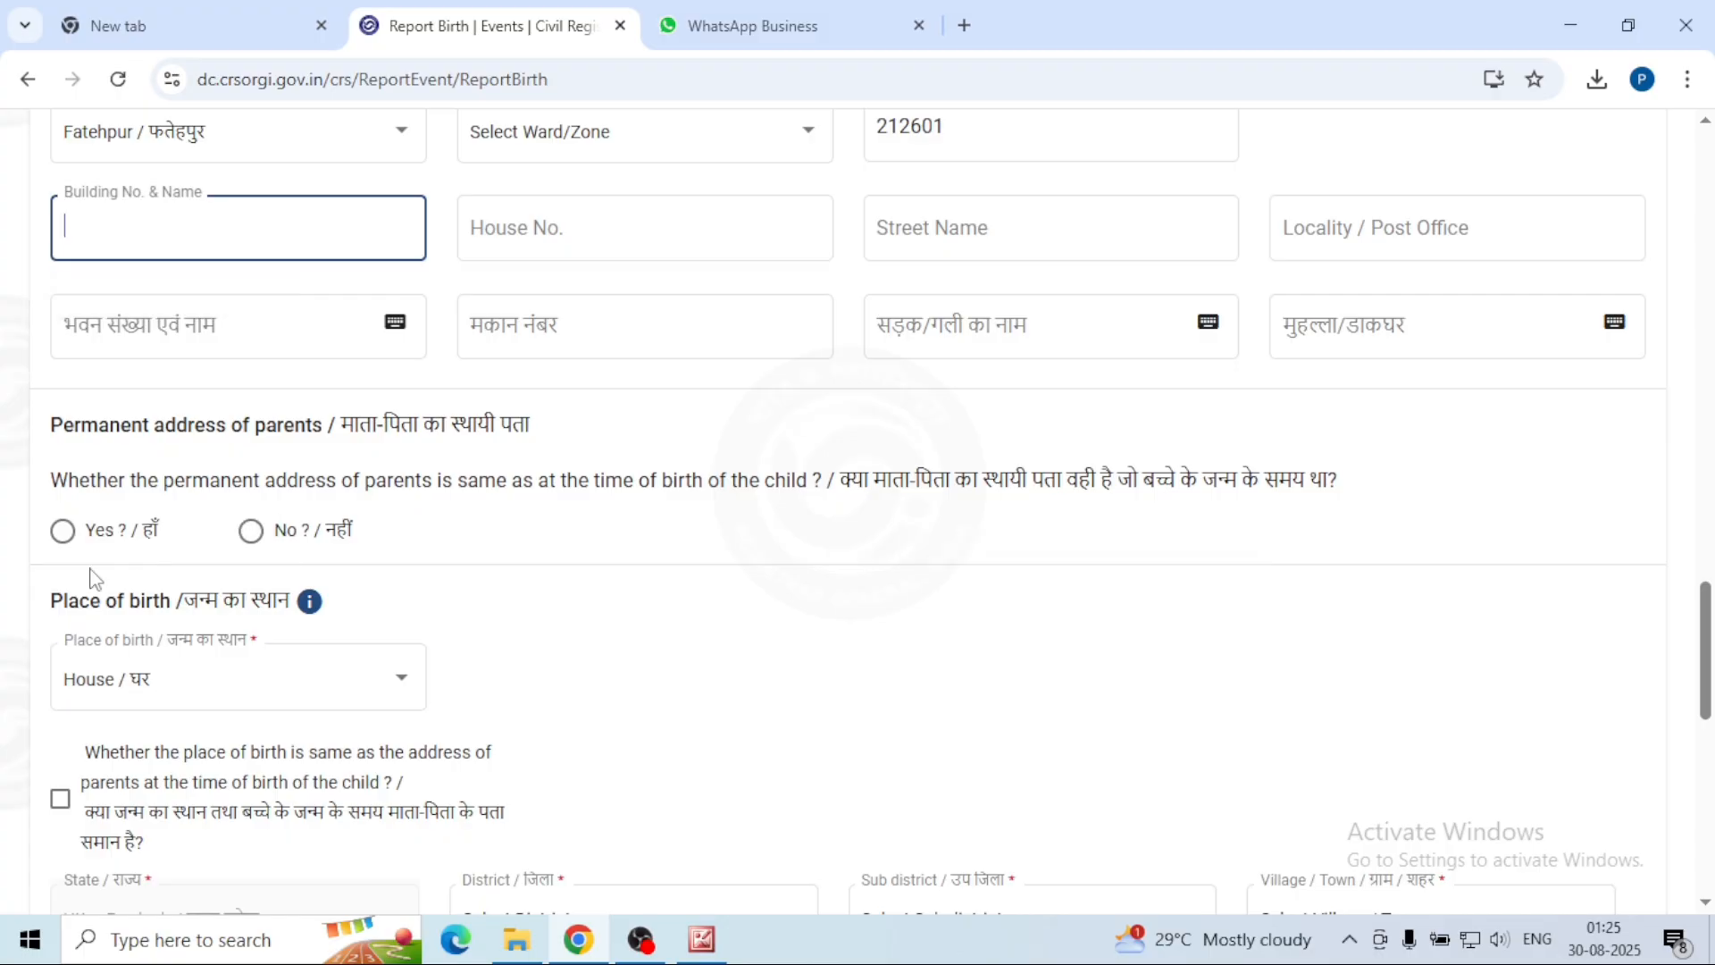
click(61, 534)
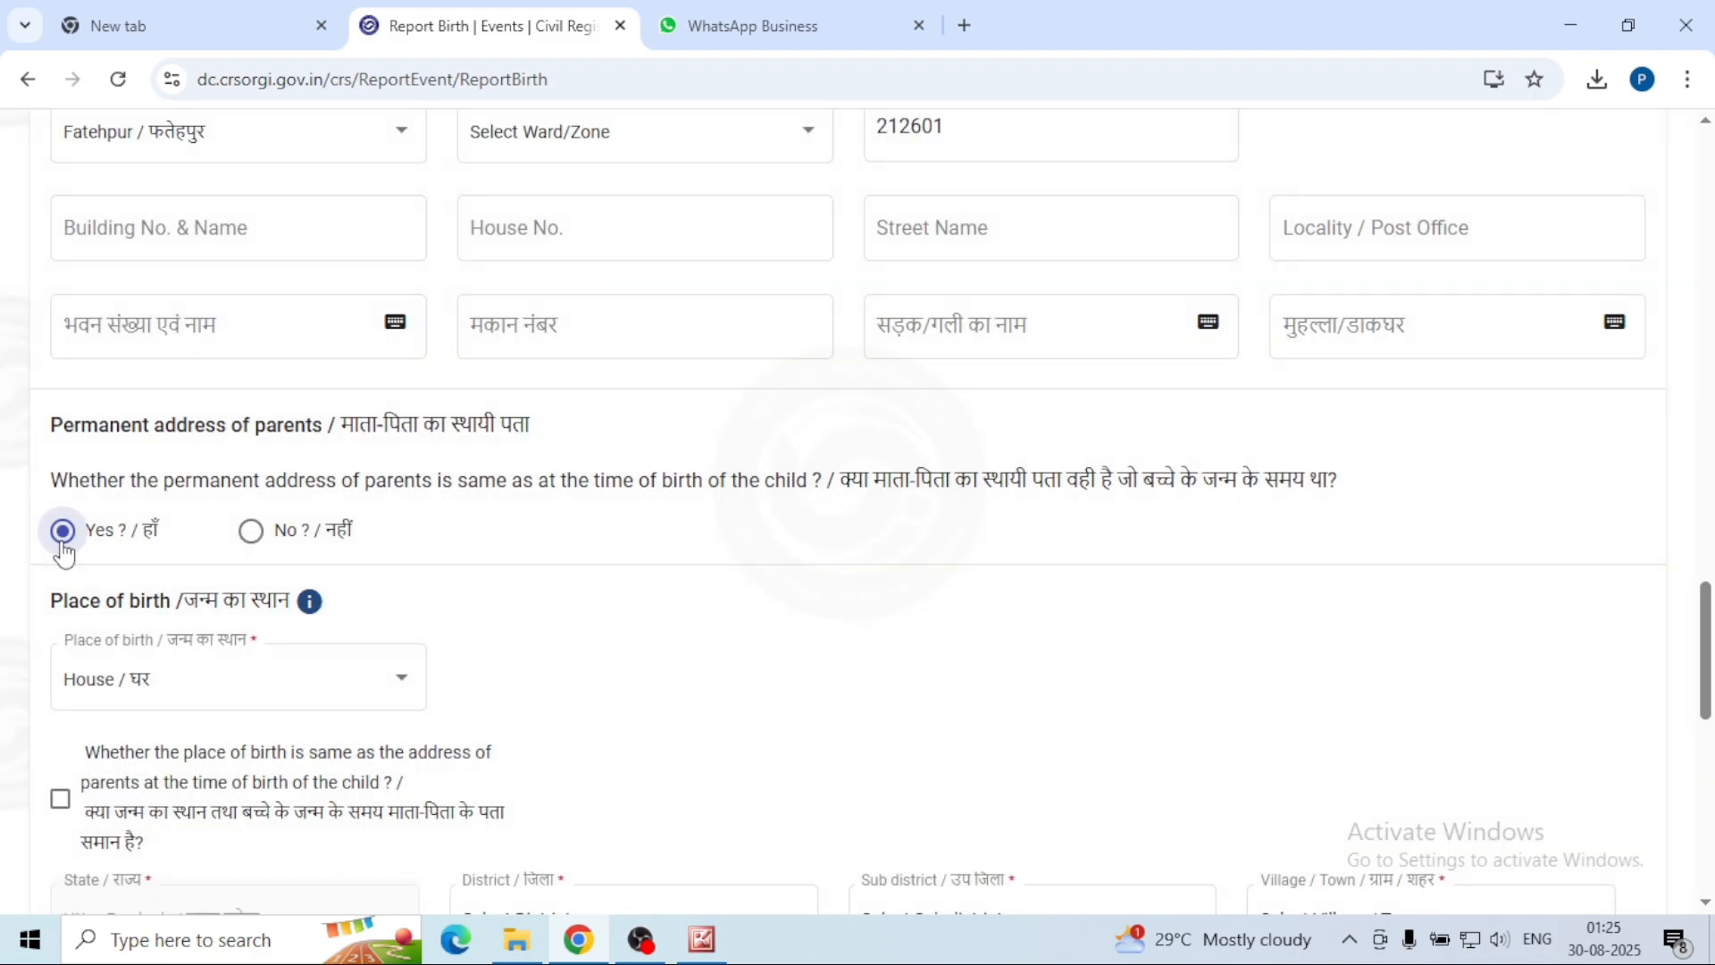
scroll(612, 635, down, 5)
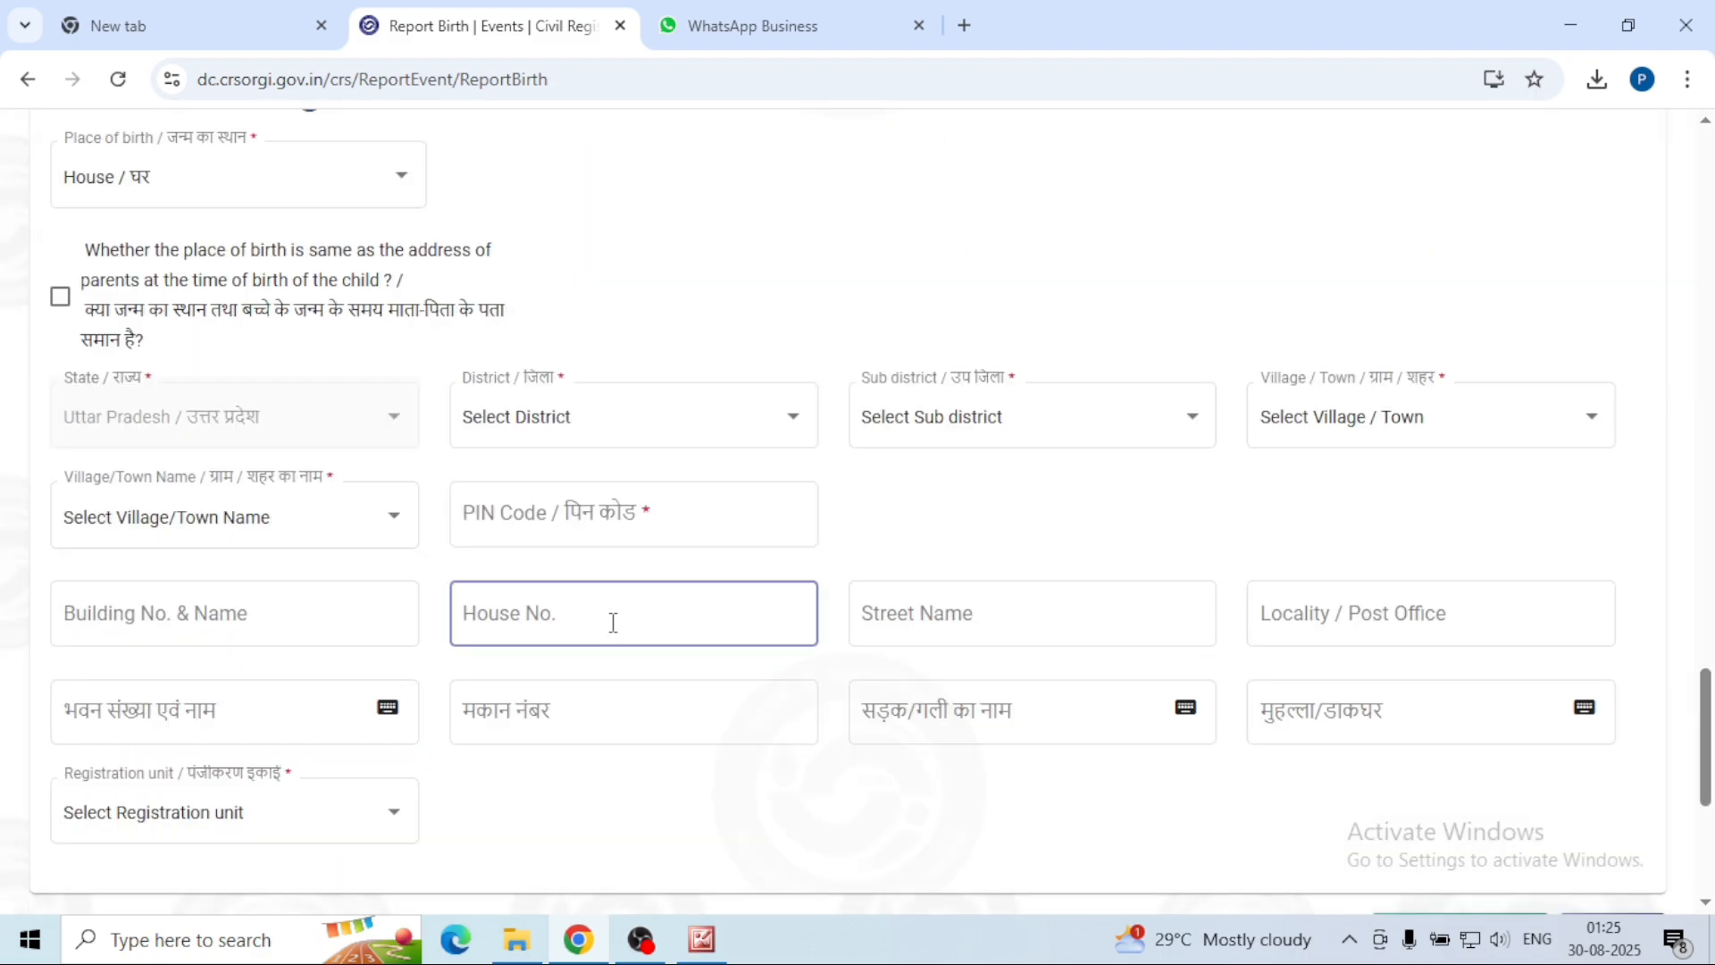
scroll(612, 621, up, 1)
Step: Set the place of birth to Hospital/Institution
click(398, 308)
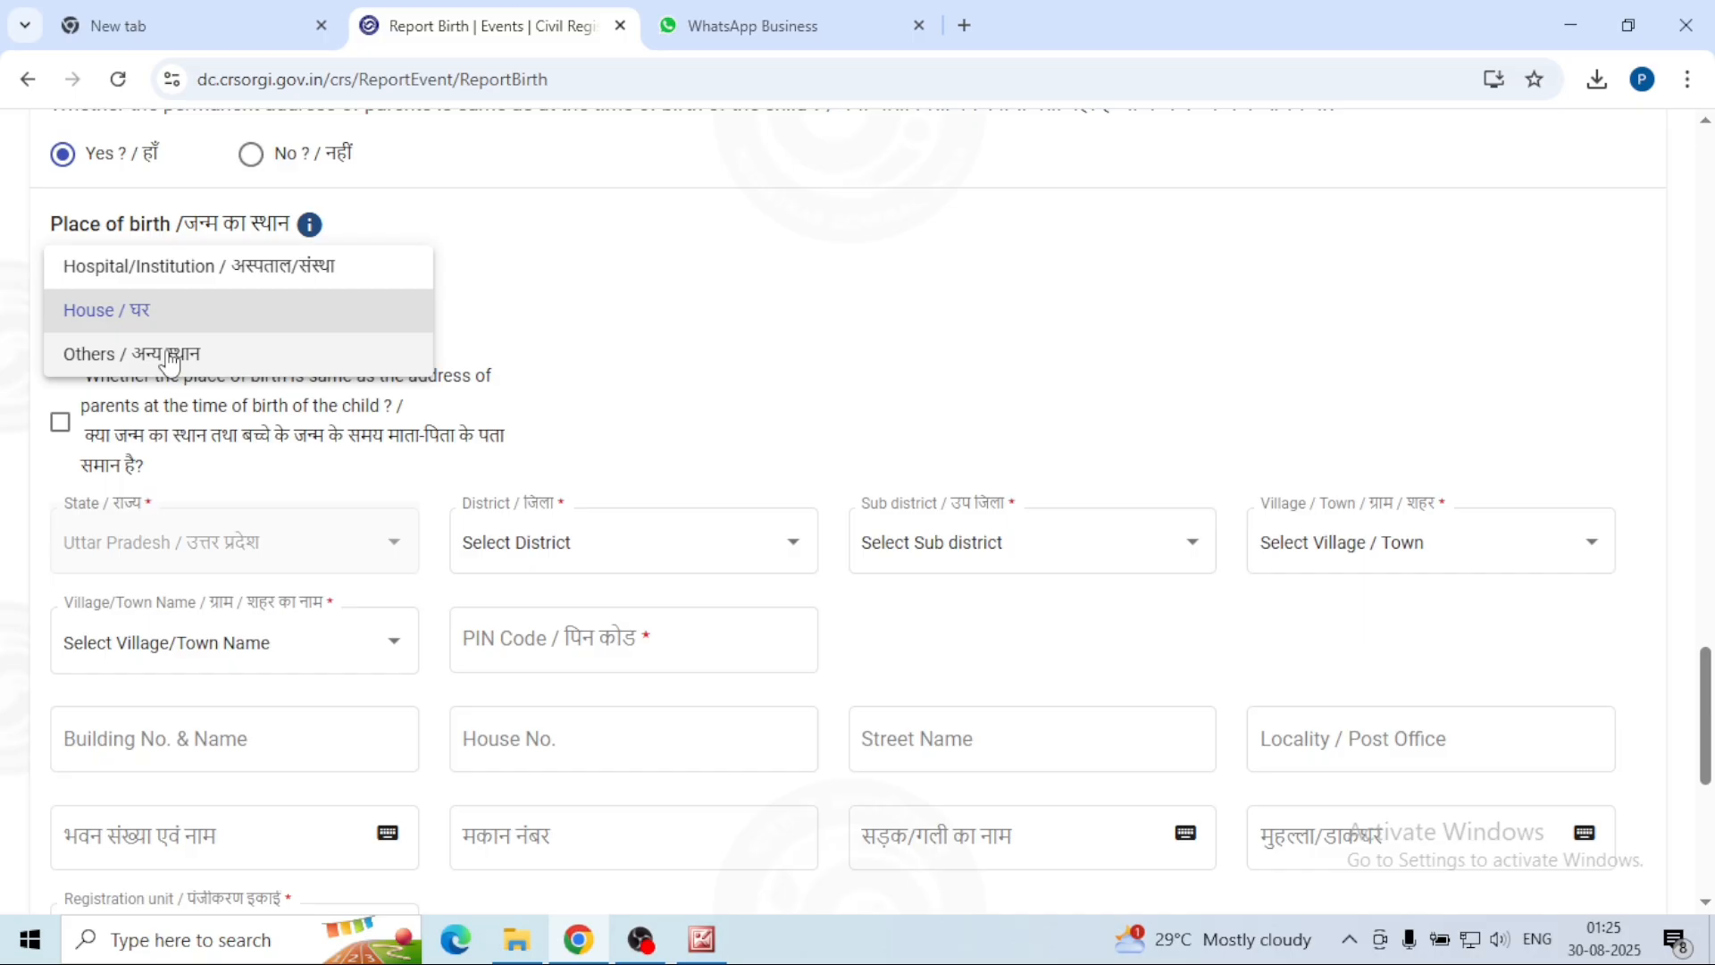
click(207, 273)
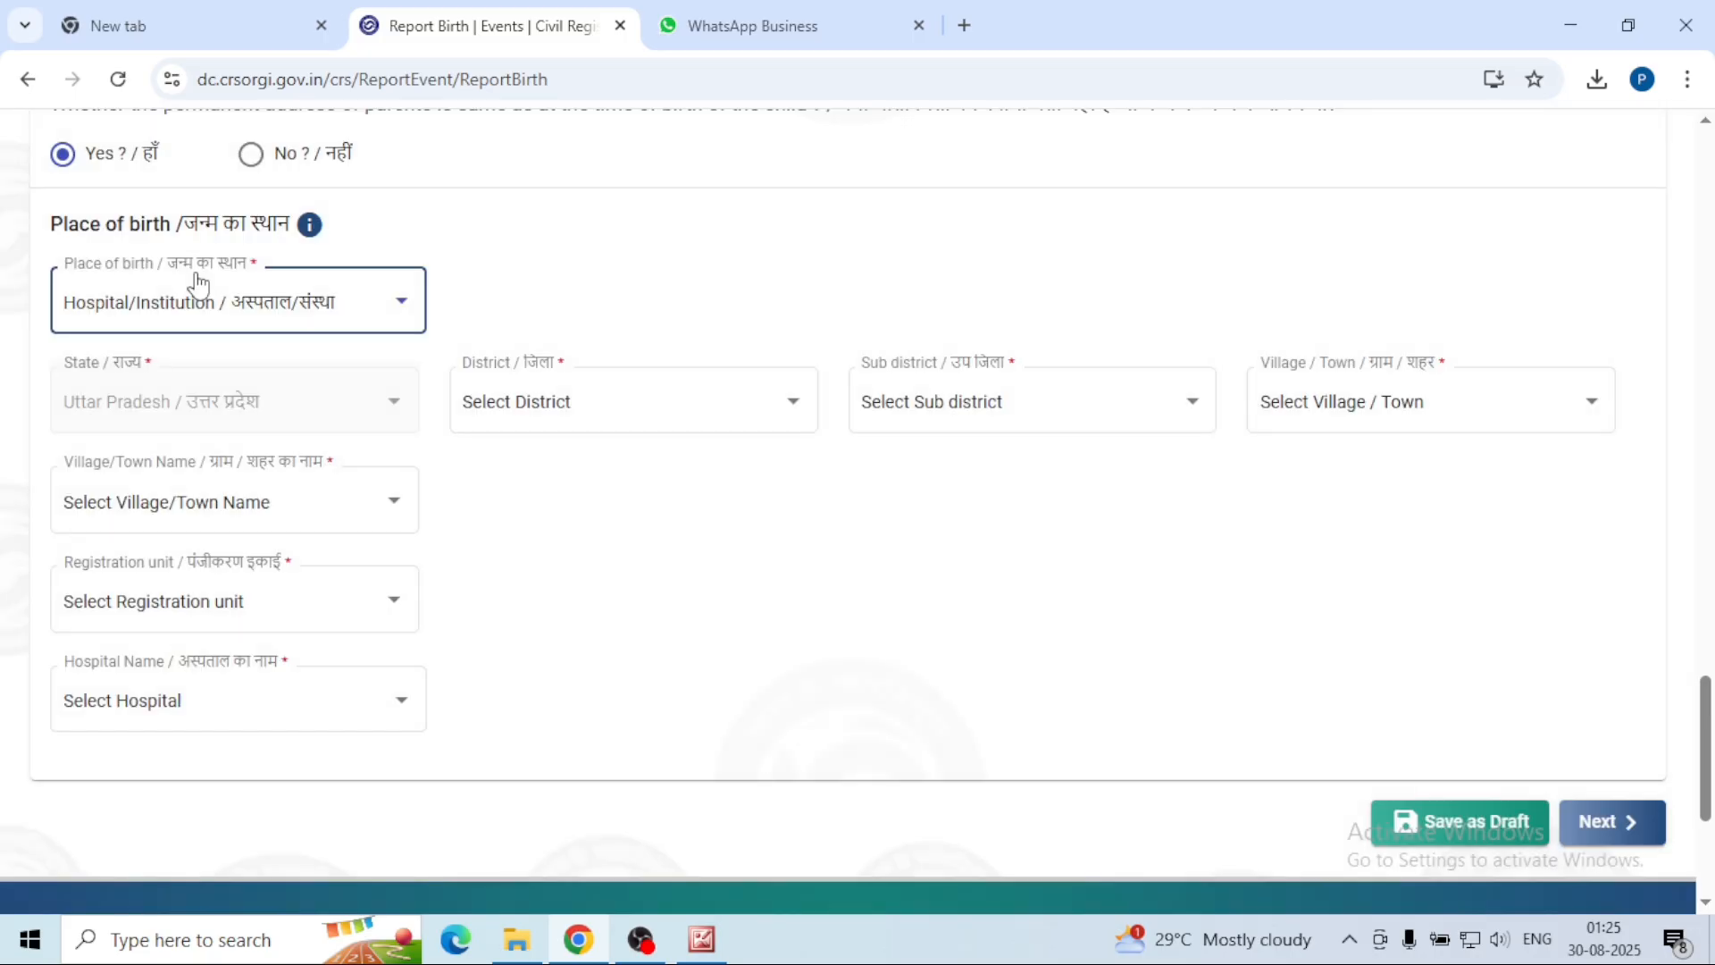
click(399, 411)
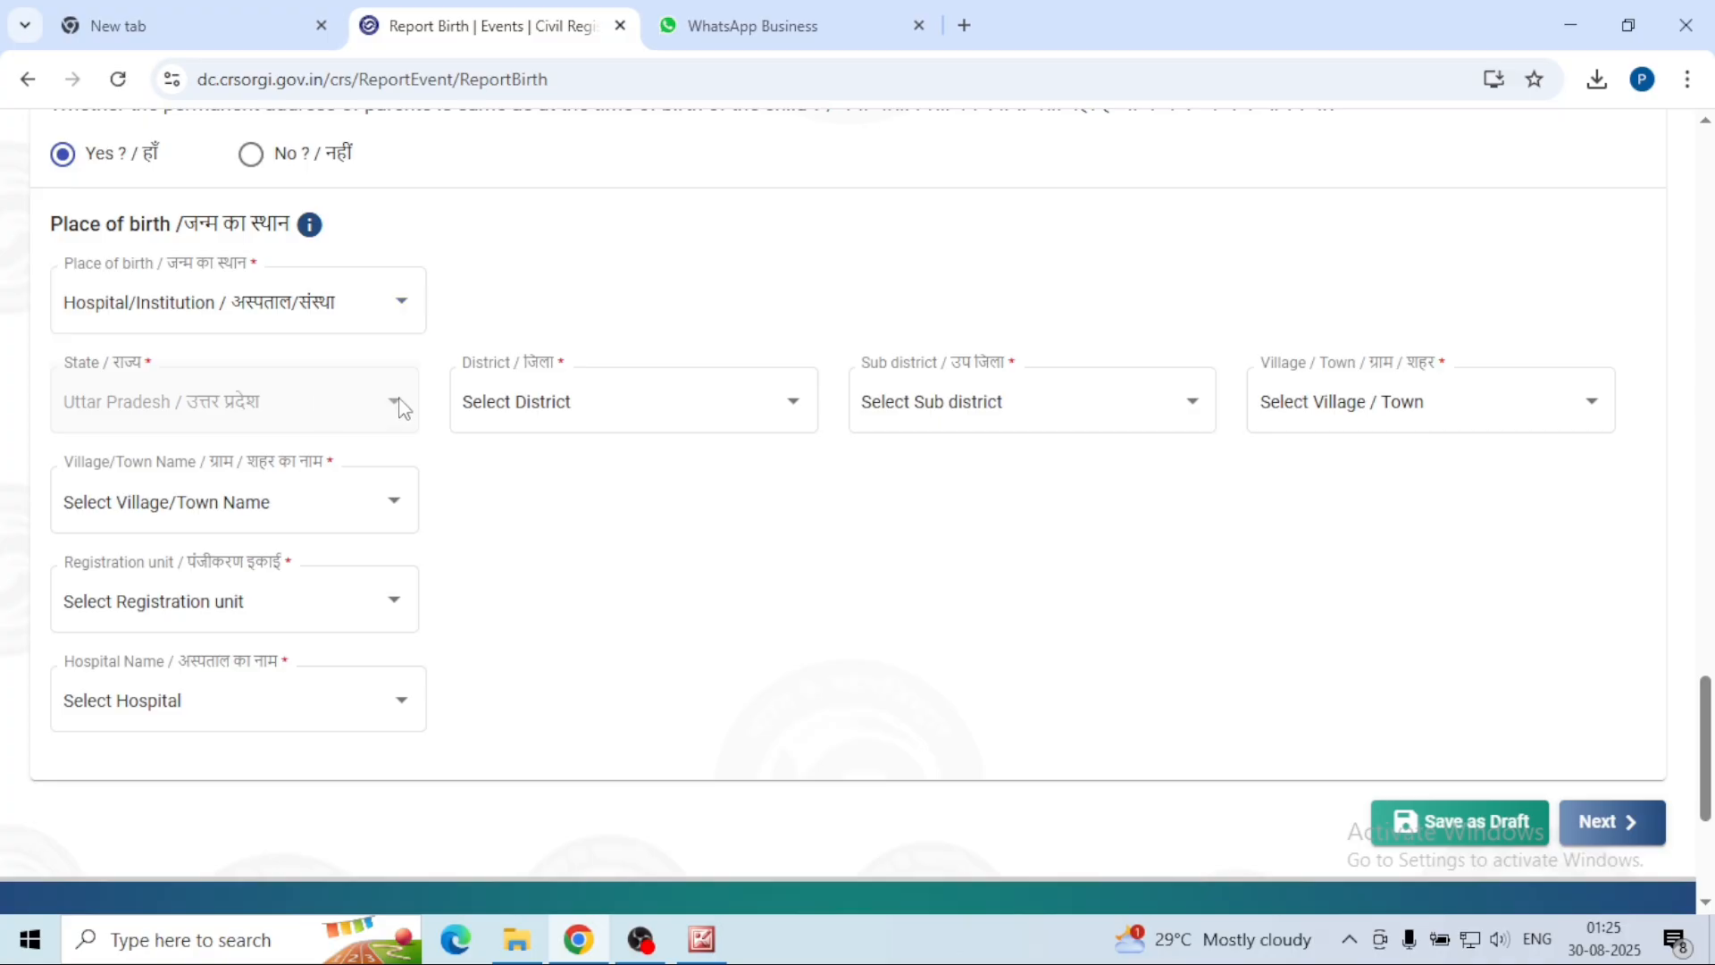
Step: Choose district Fatehpur, sub-district Fatehpur, type Town, and town name Fatehpur
click(778, 426)
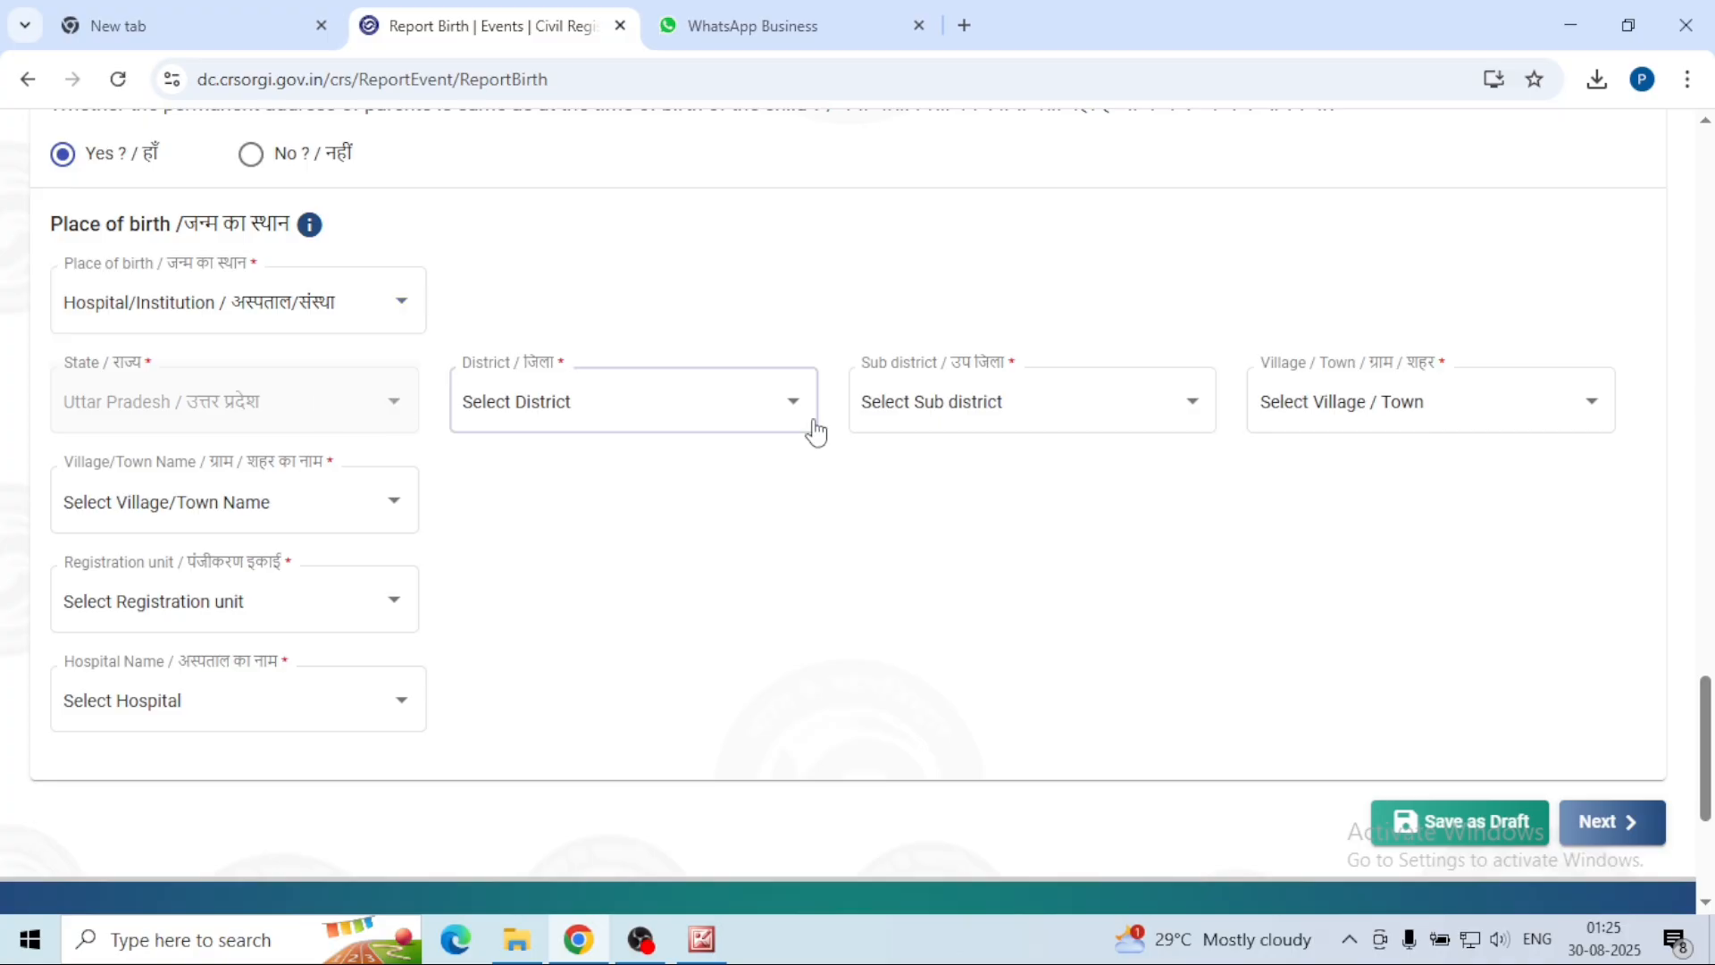
click(802, 409)
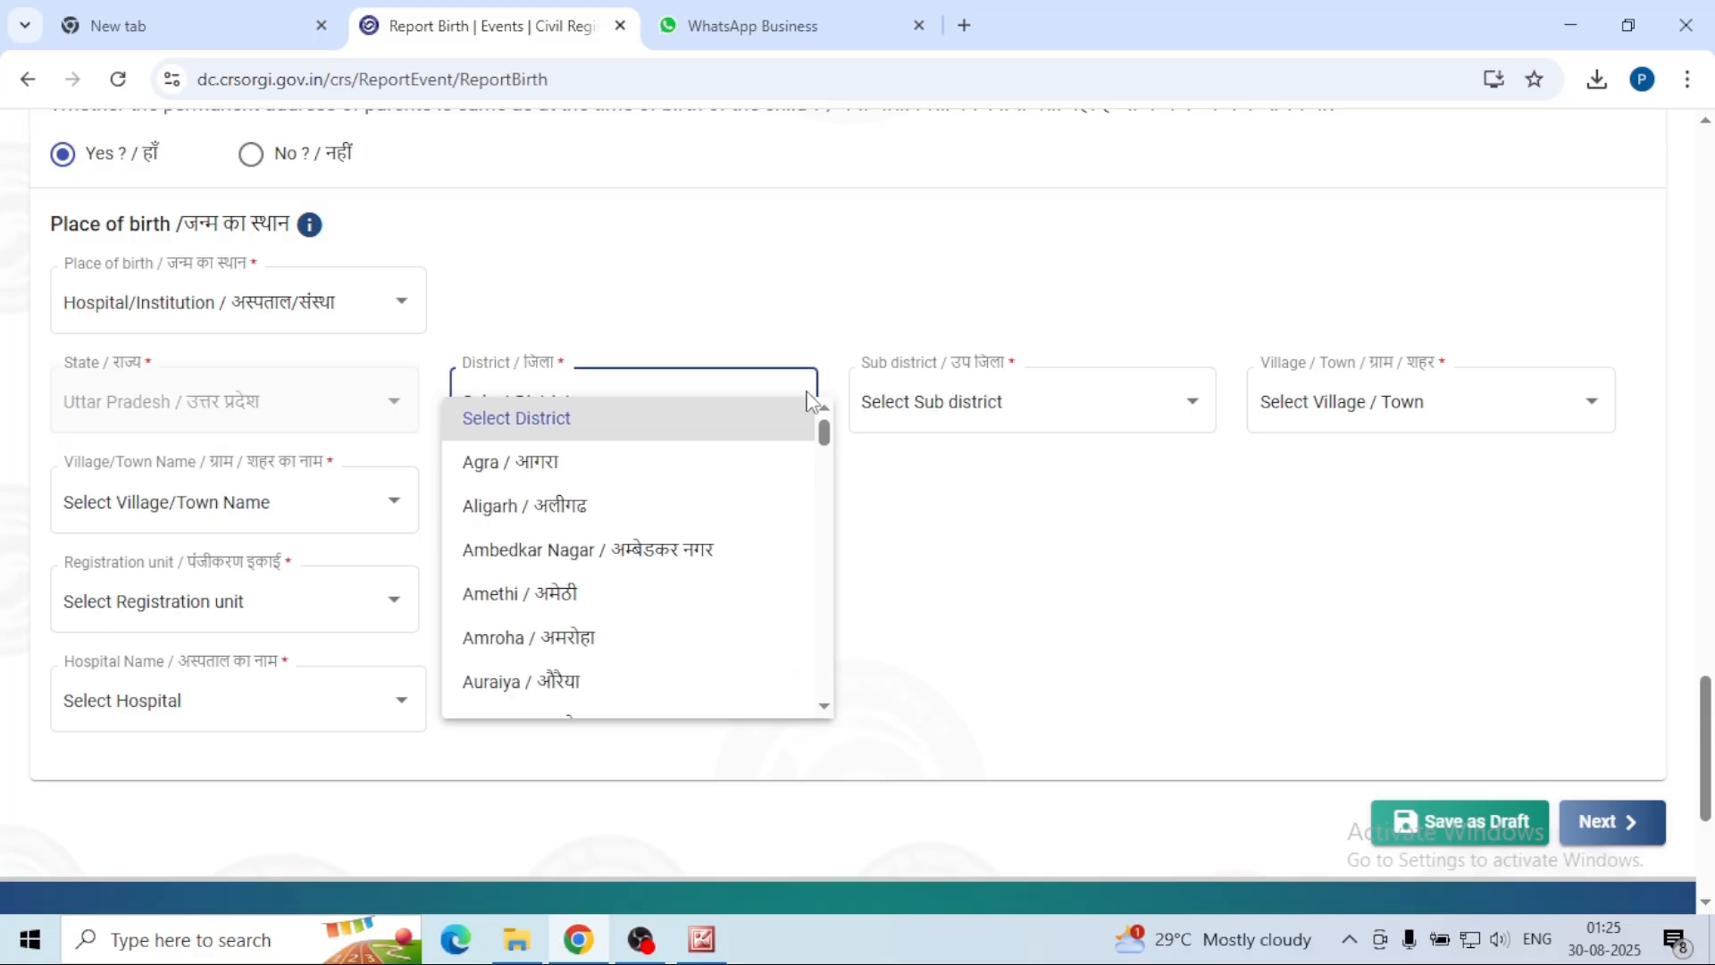
scroll(679, 589, down, 5)
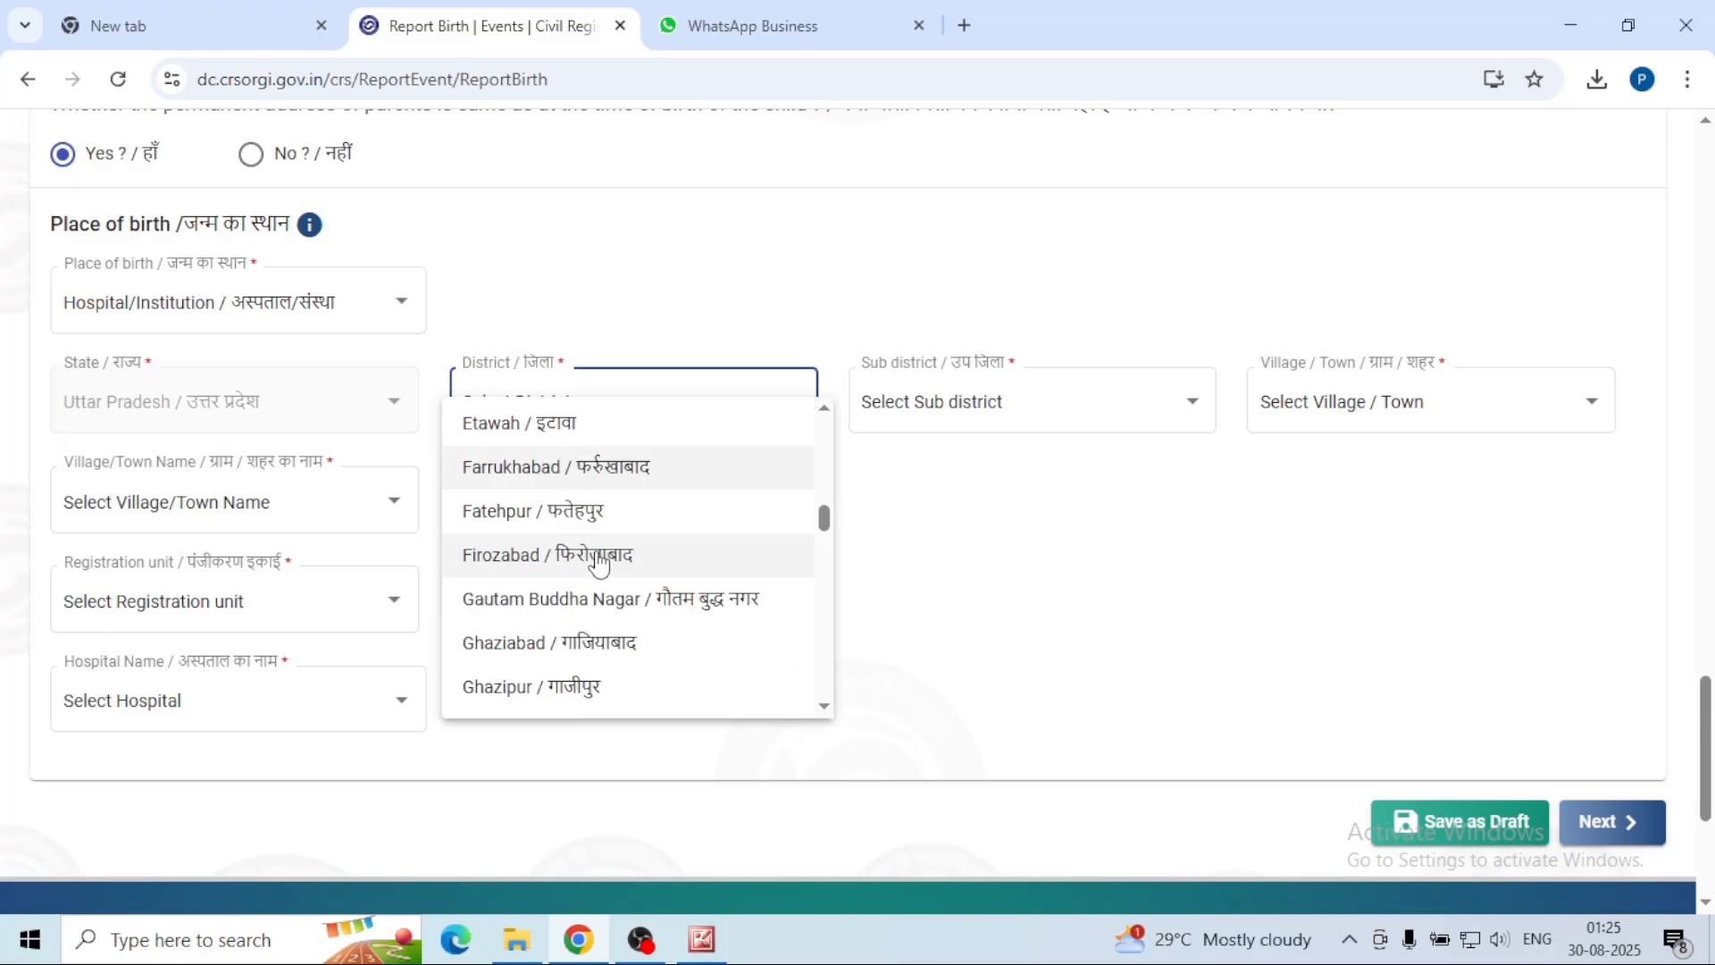
click(643, 525)
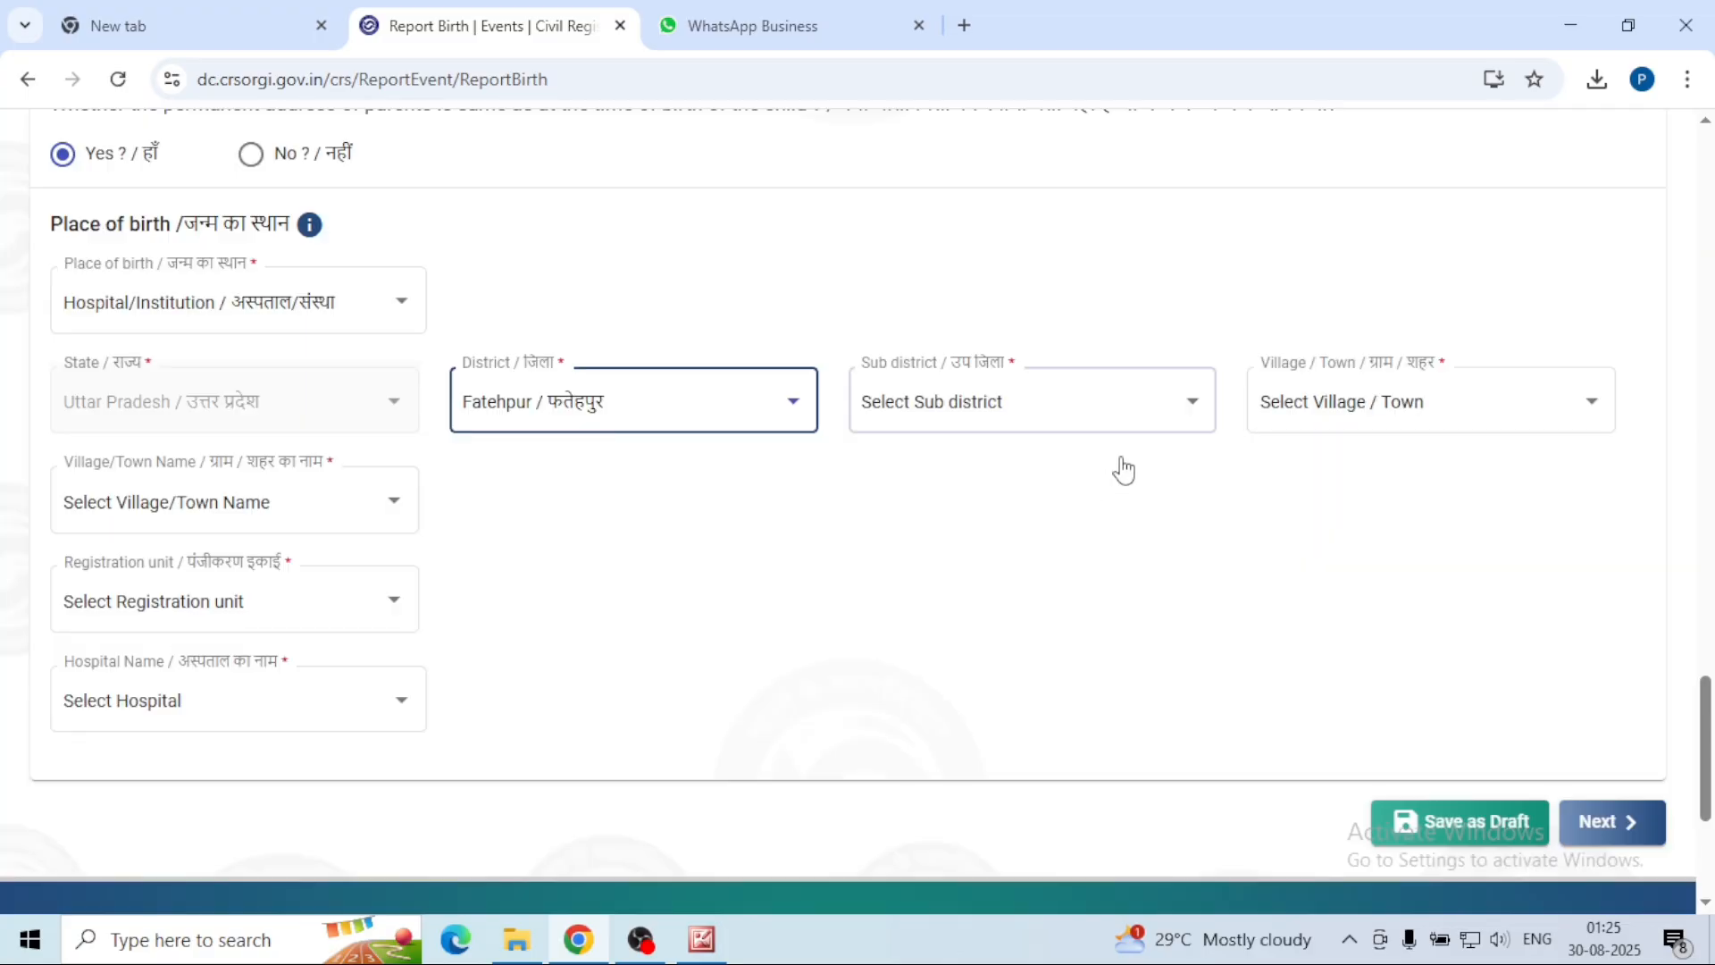
click(1191, 409)
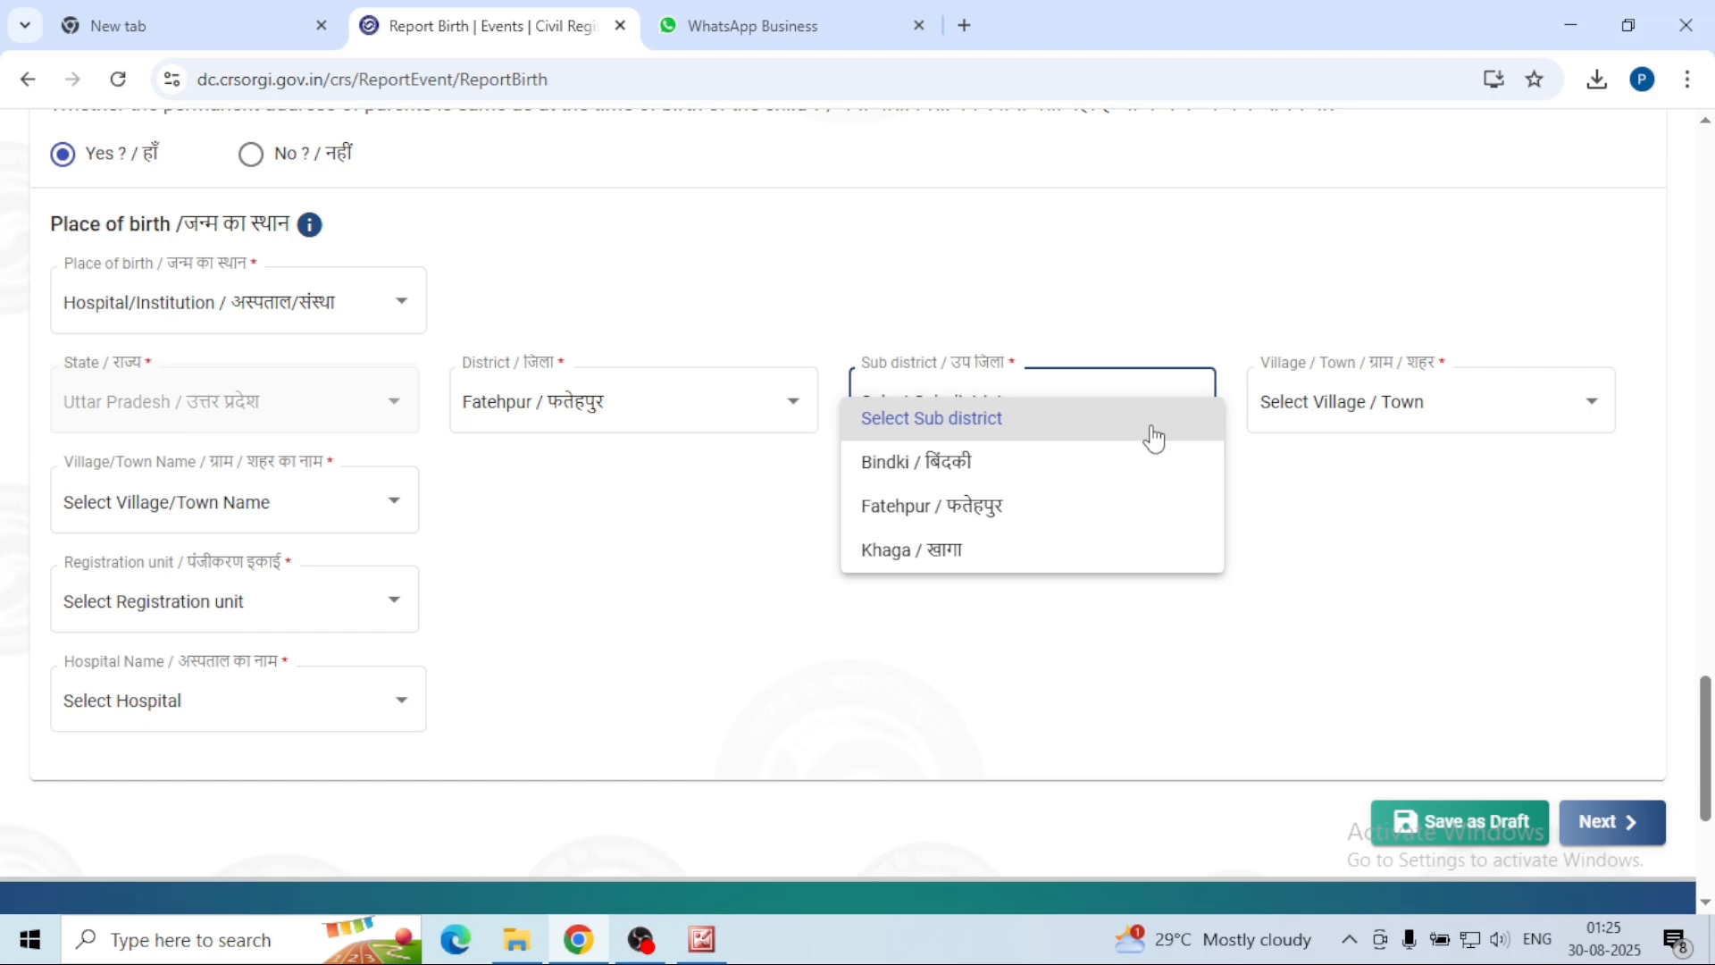
click(1072, 511)
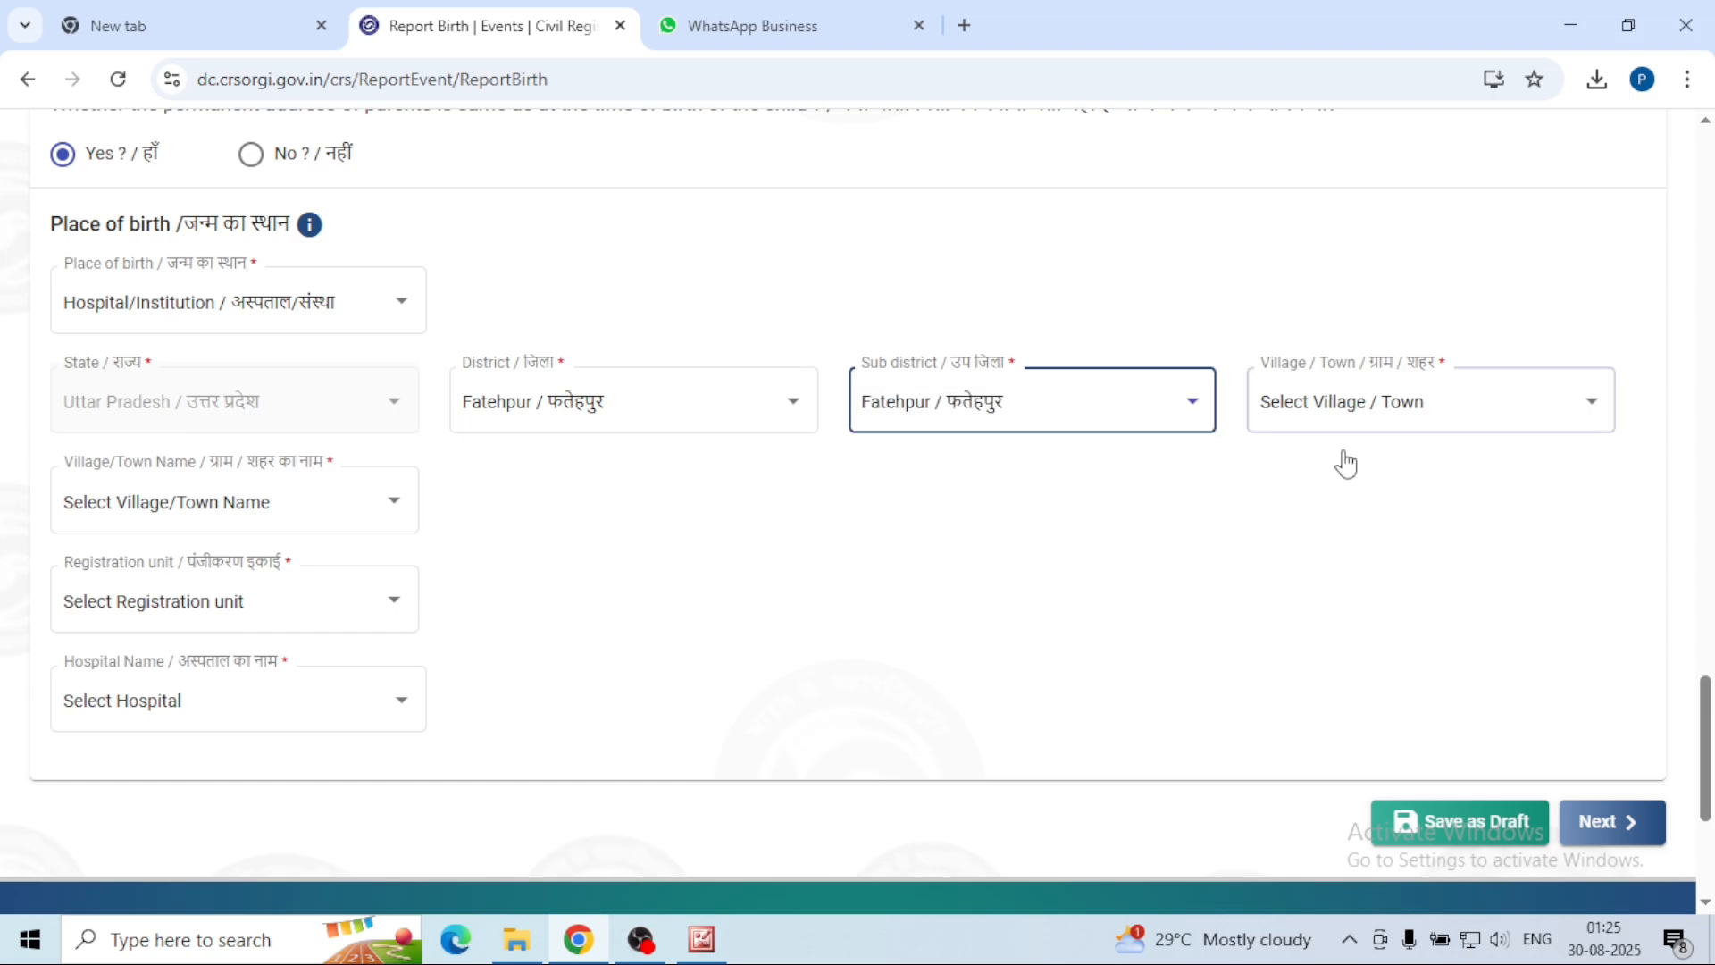
click(1353, 404)
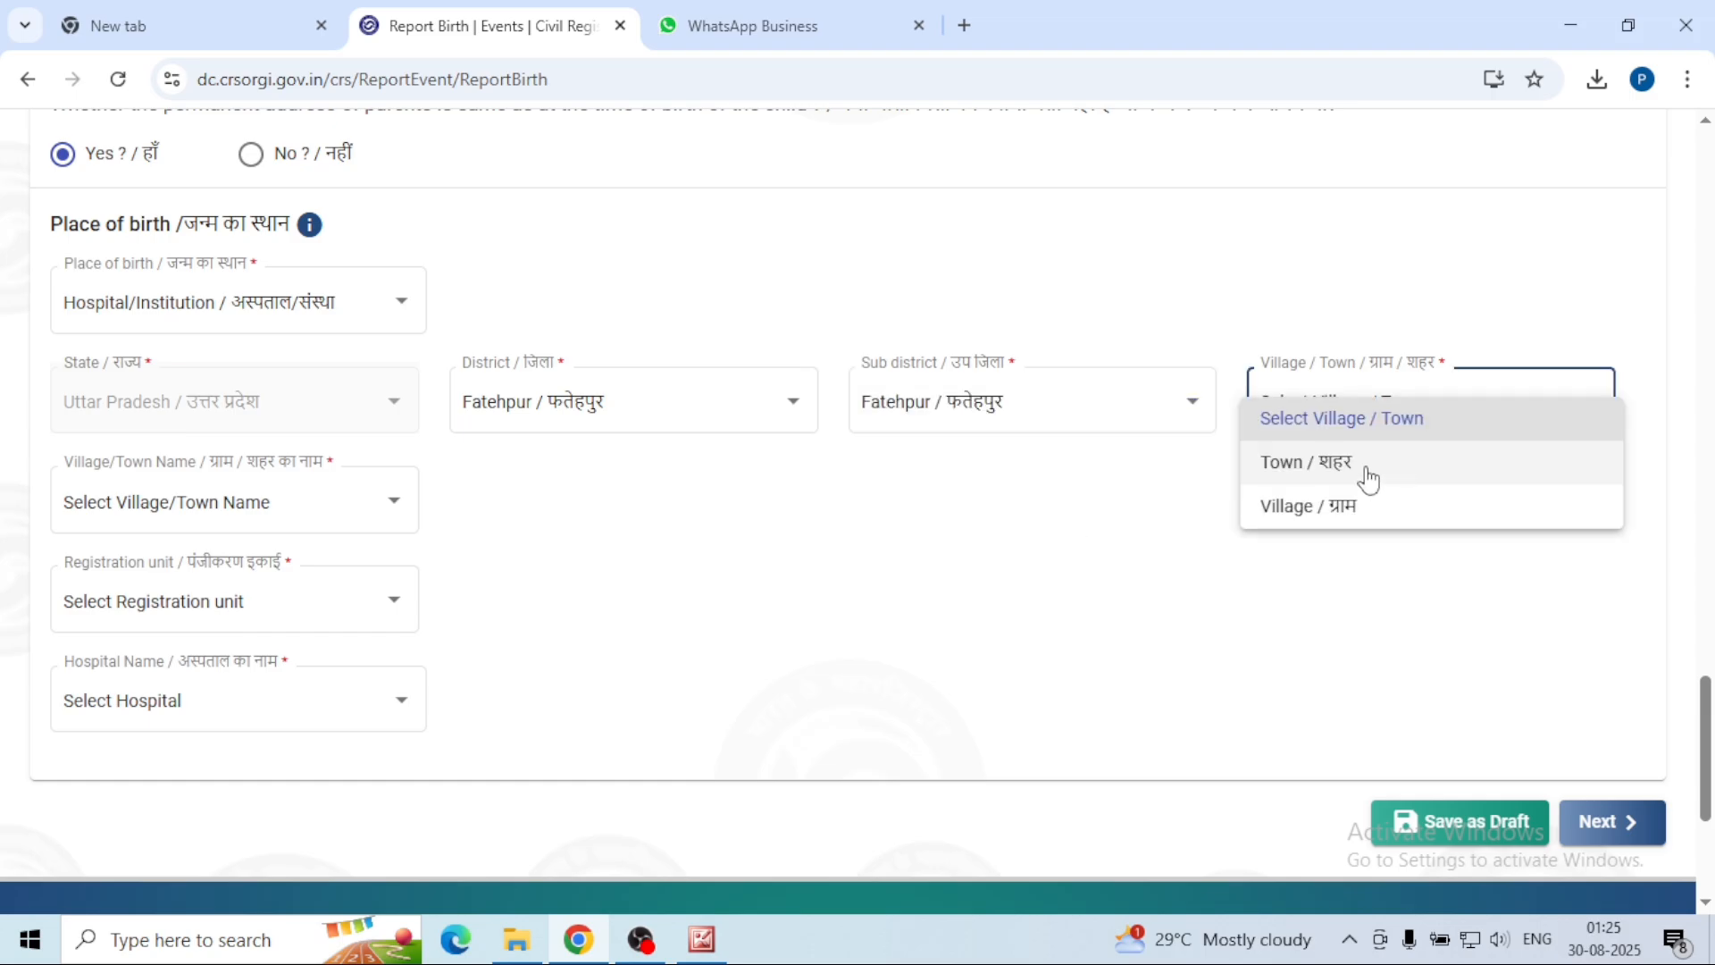
click(1367, 480)
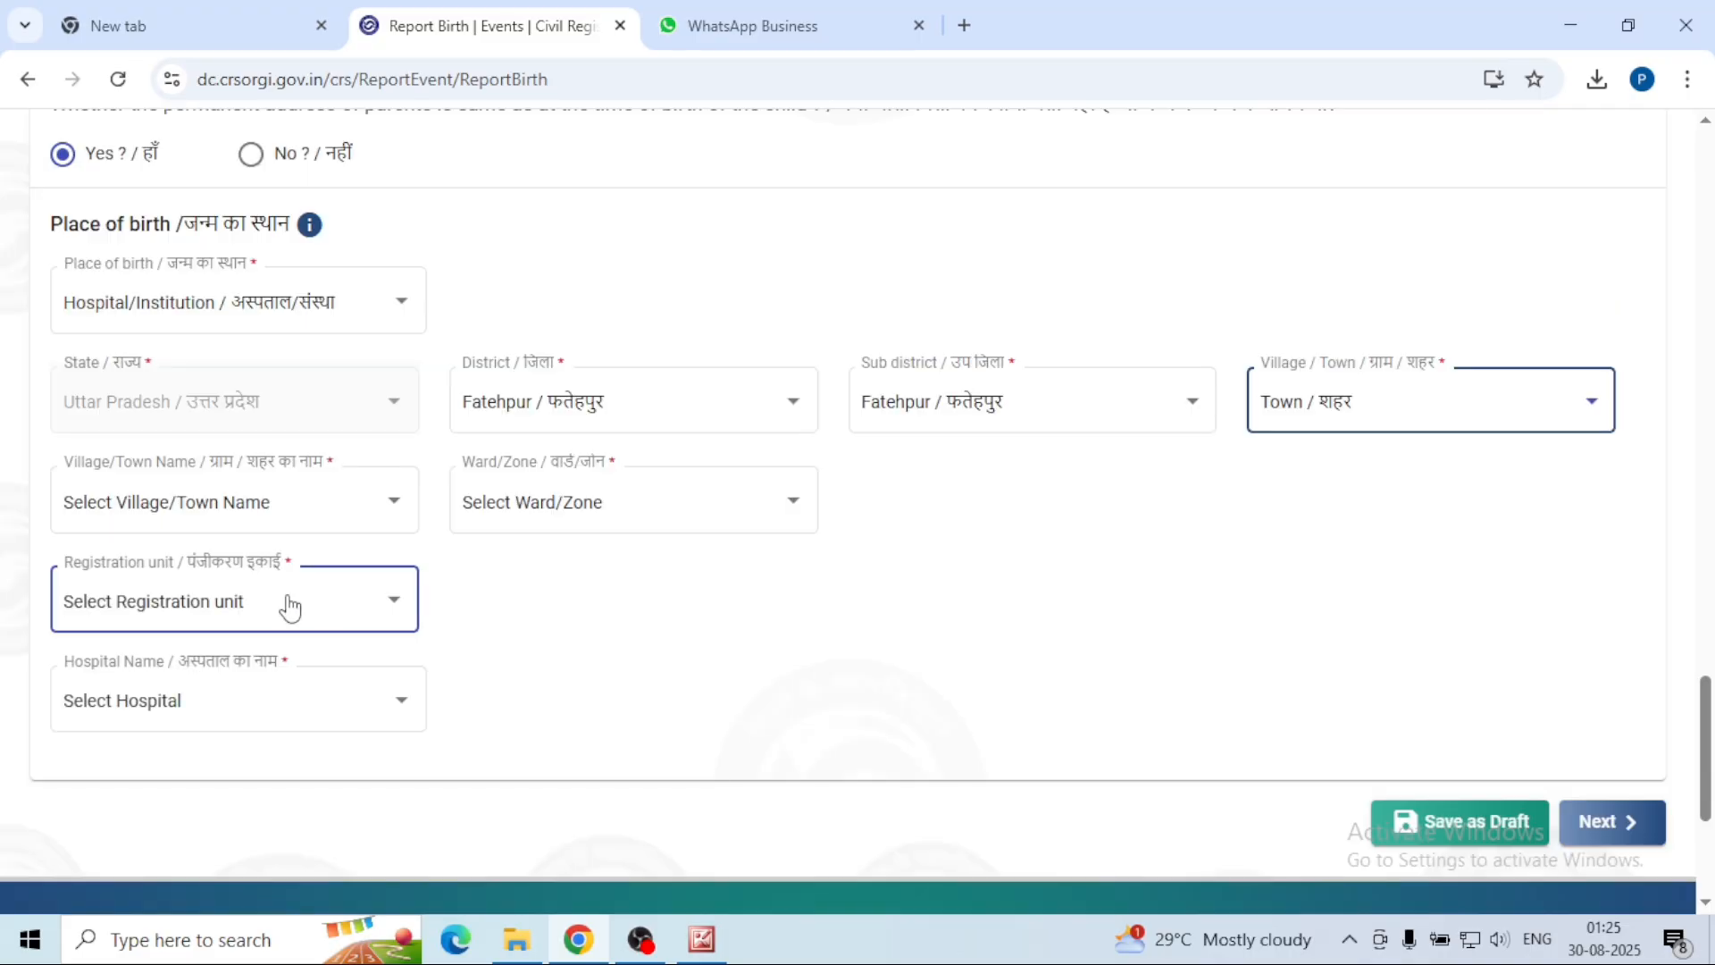
click(399, 517)
click(239, 601)
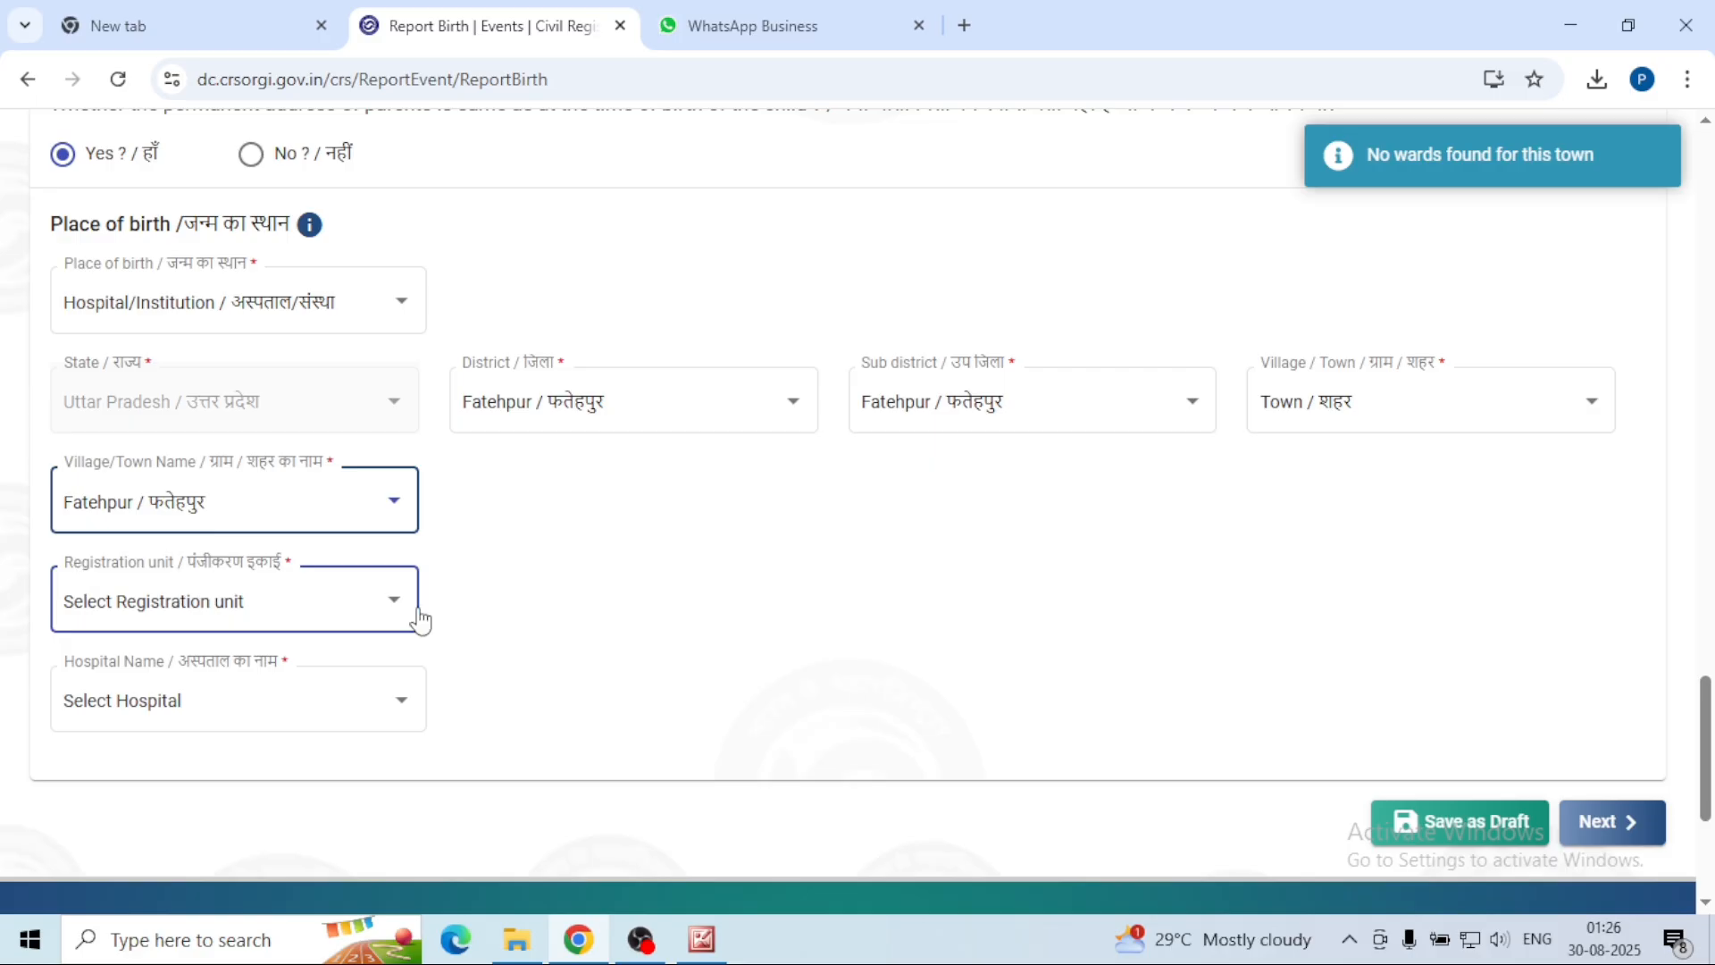
click(386, 604)
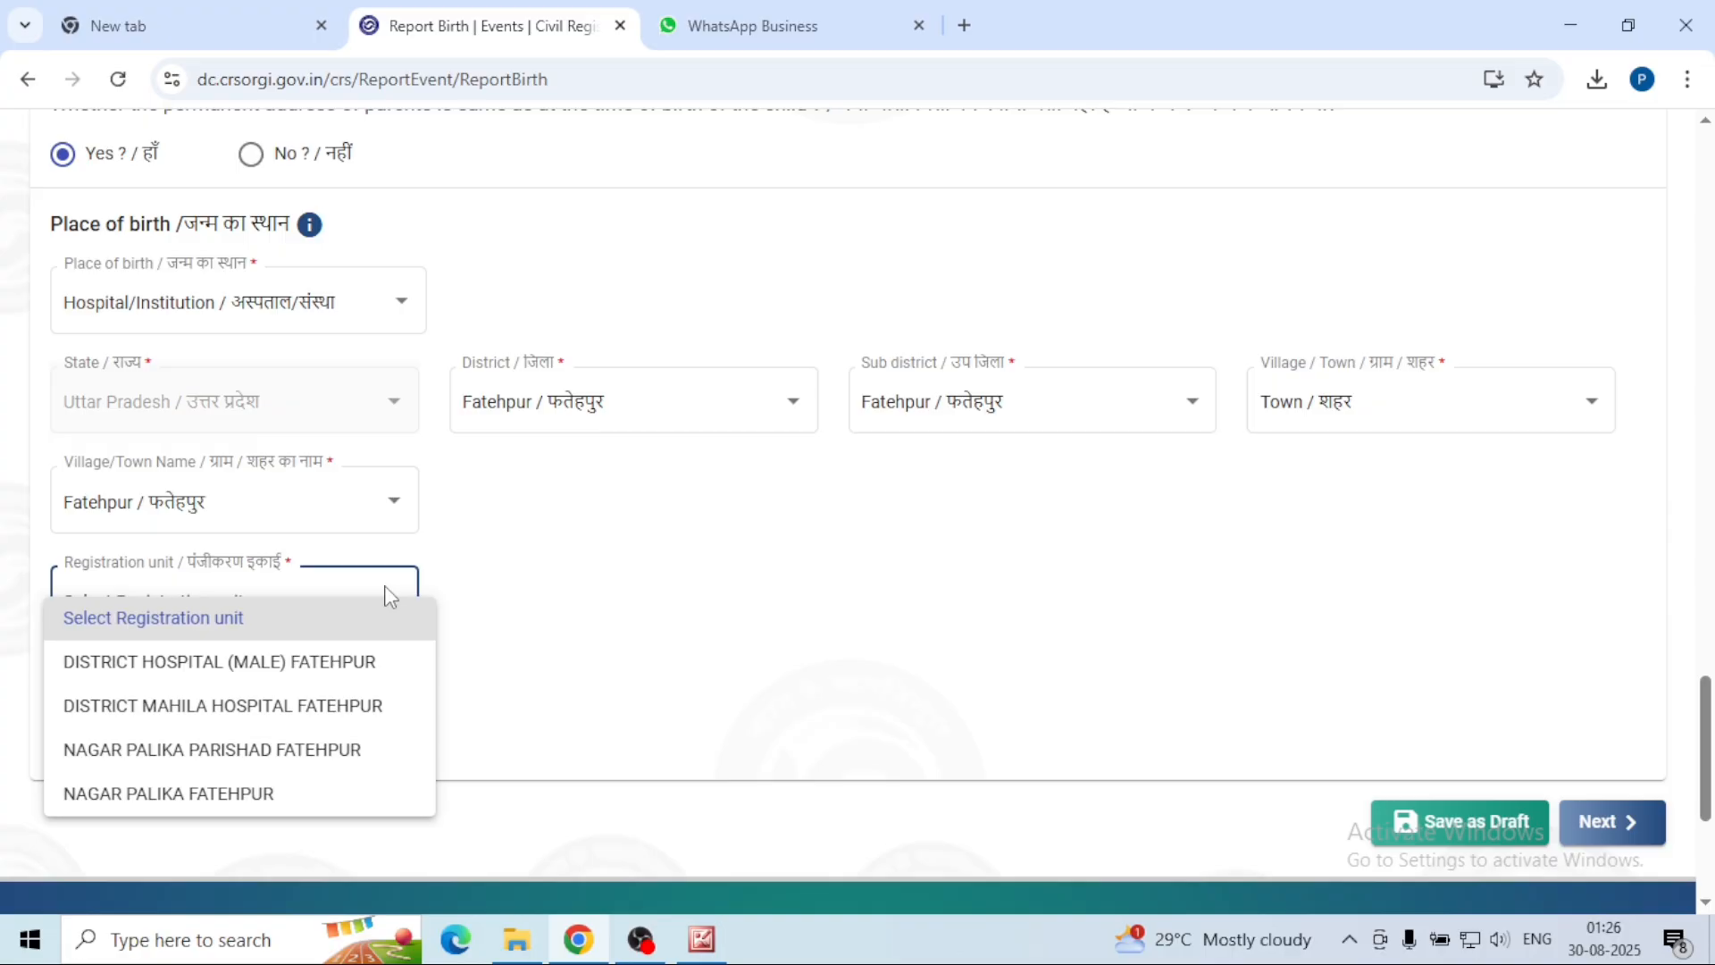
Step: Pick NAGAR PALIKA FATEHPUR, enter VIMLA GUPTA MEMORIAL HOSPITAL under Other, and save with Next
click(205, 794)
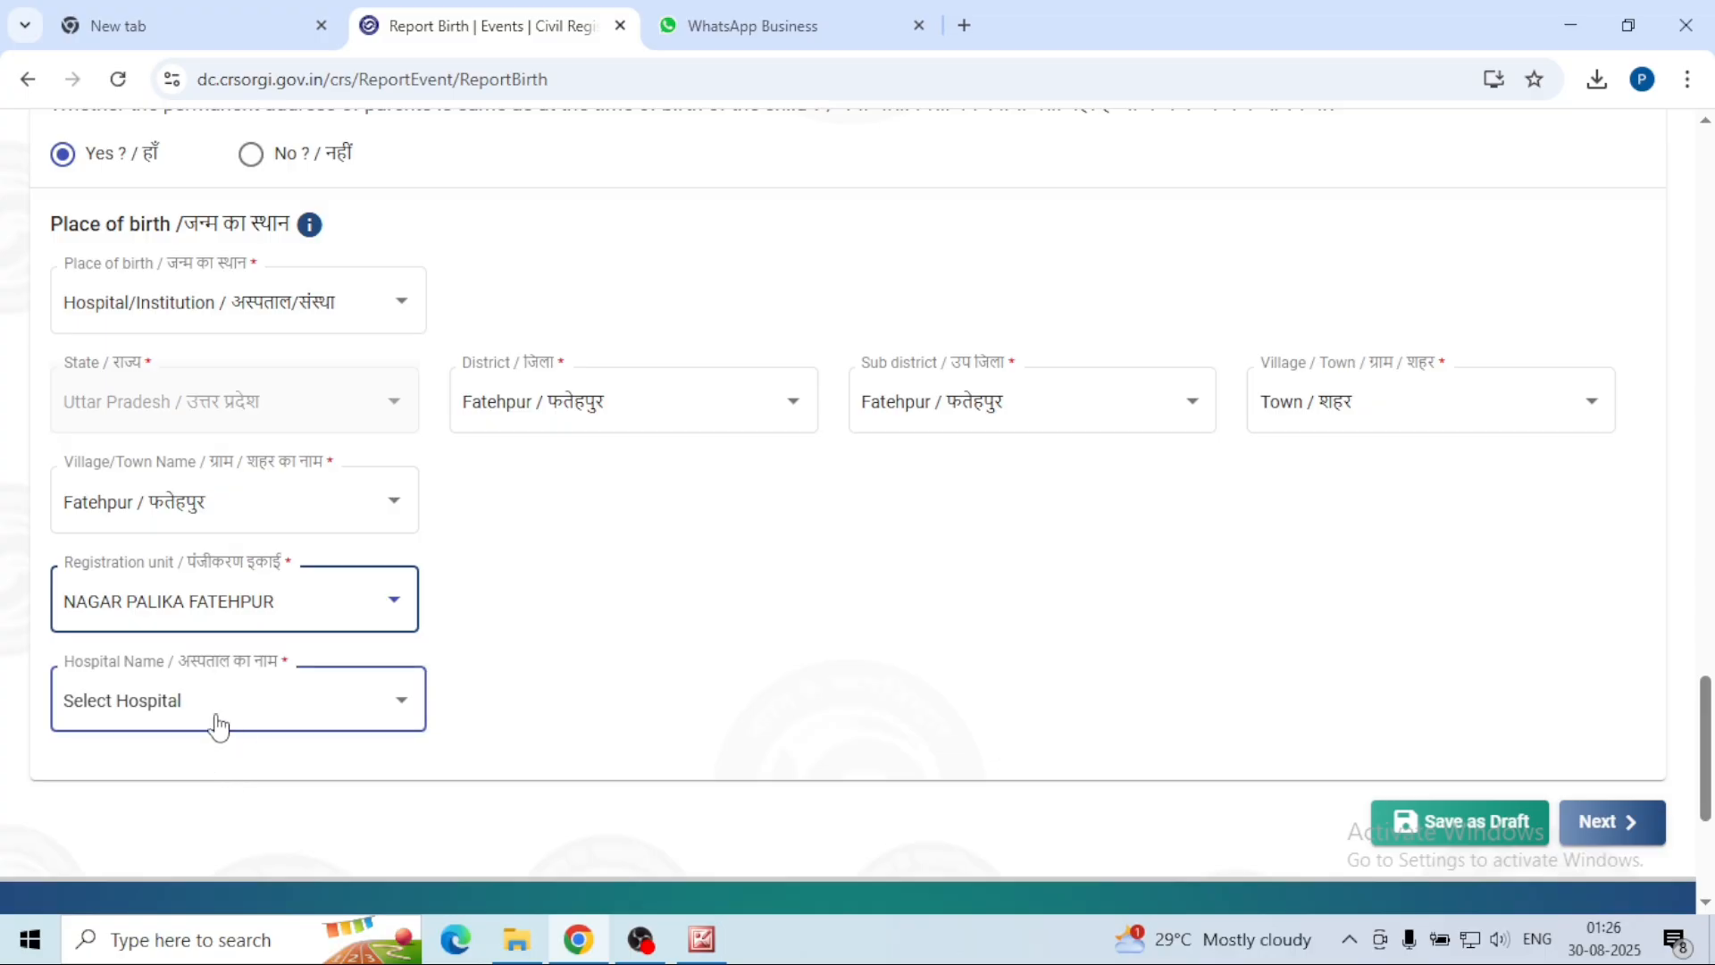
click(400, 702)
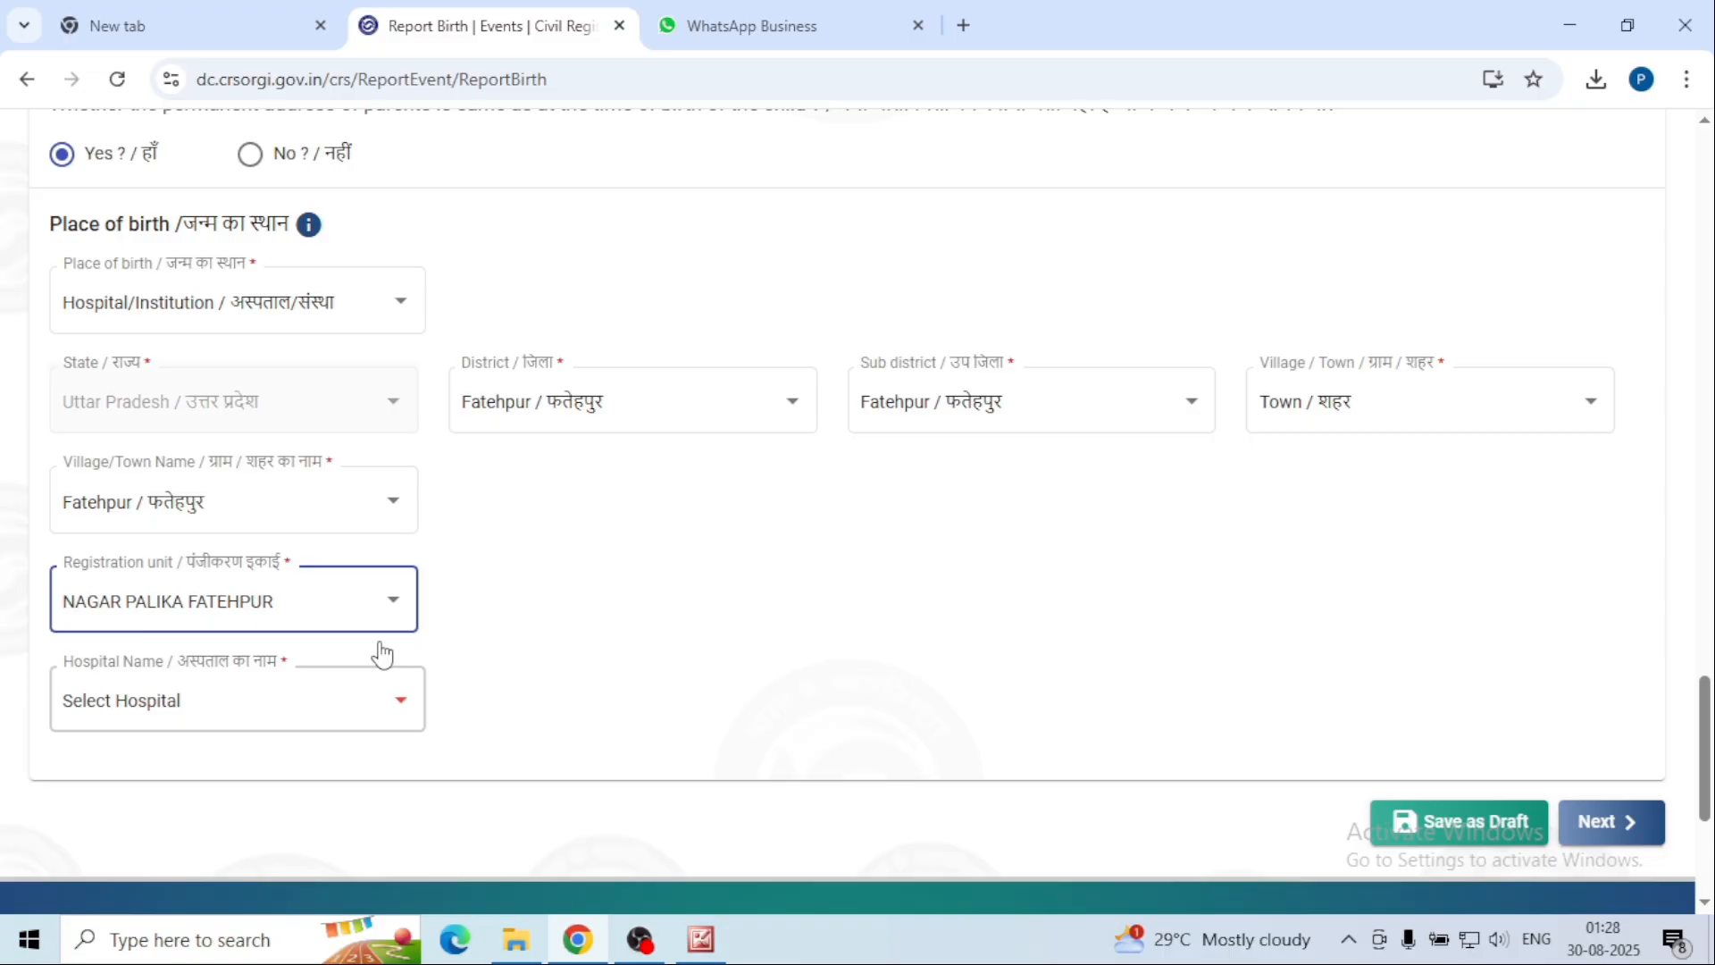
click(399, 679)
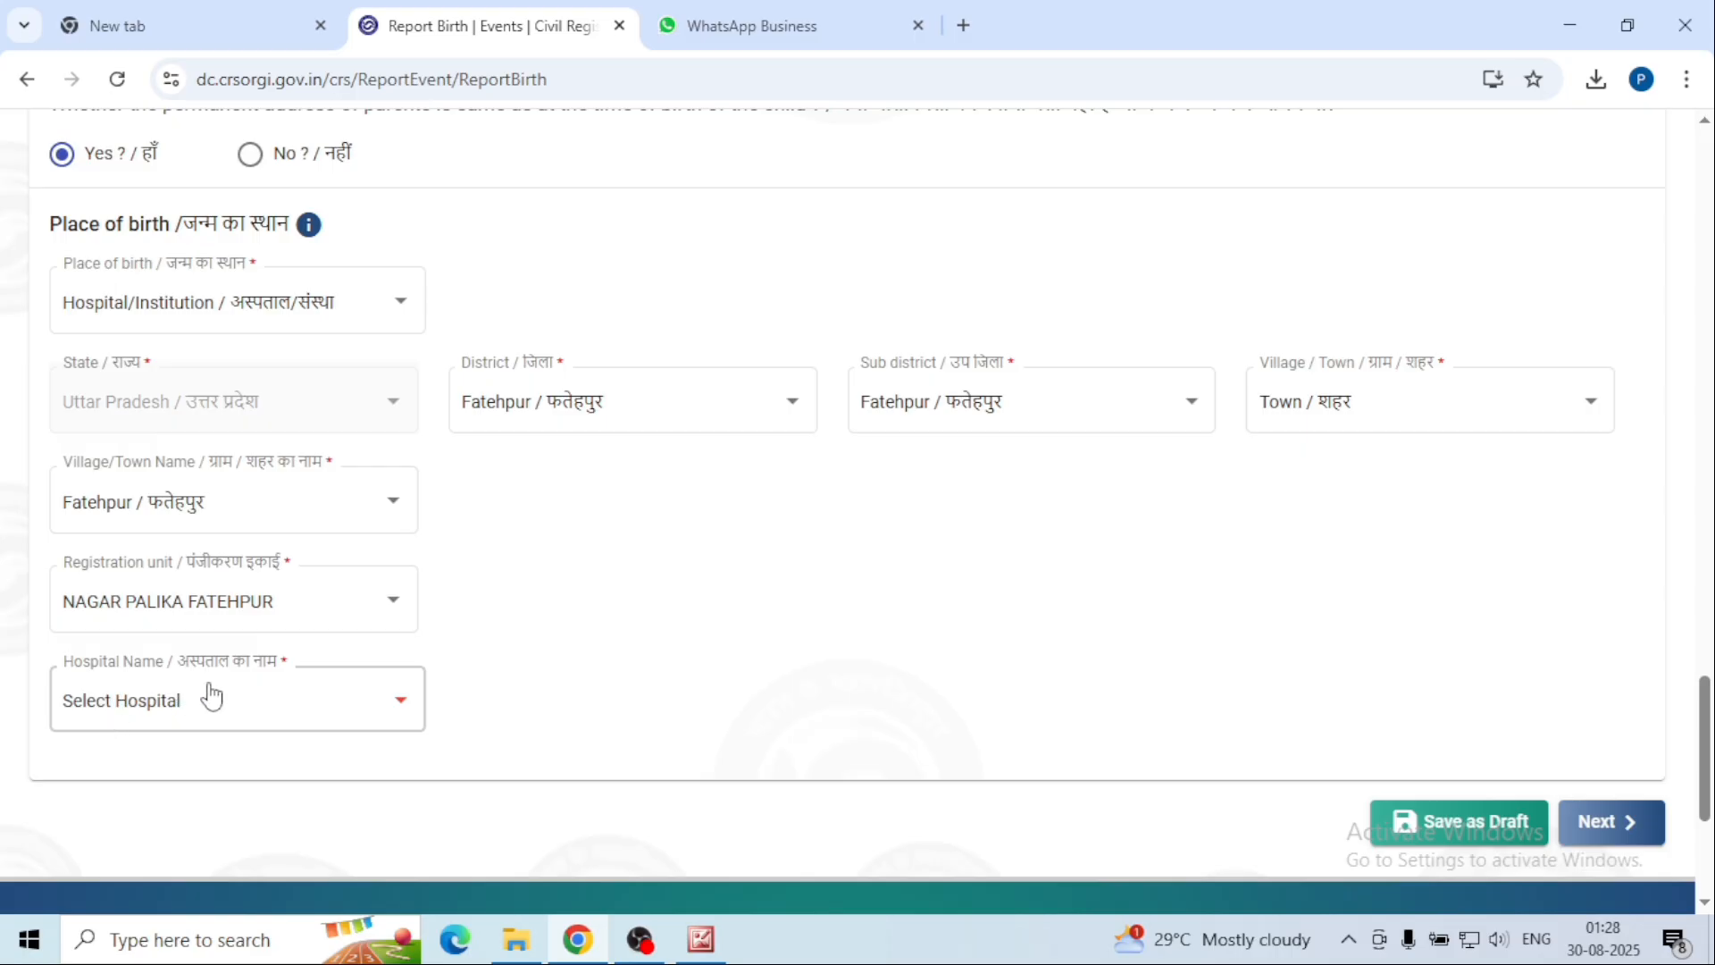
click(401, 703)
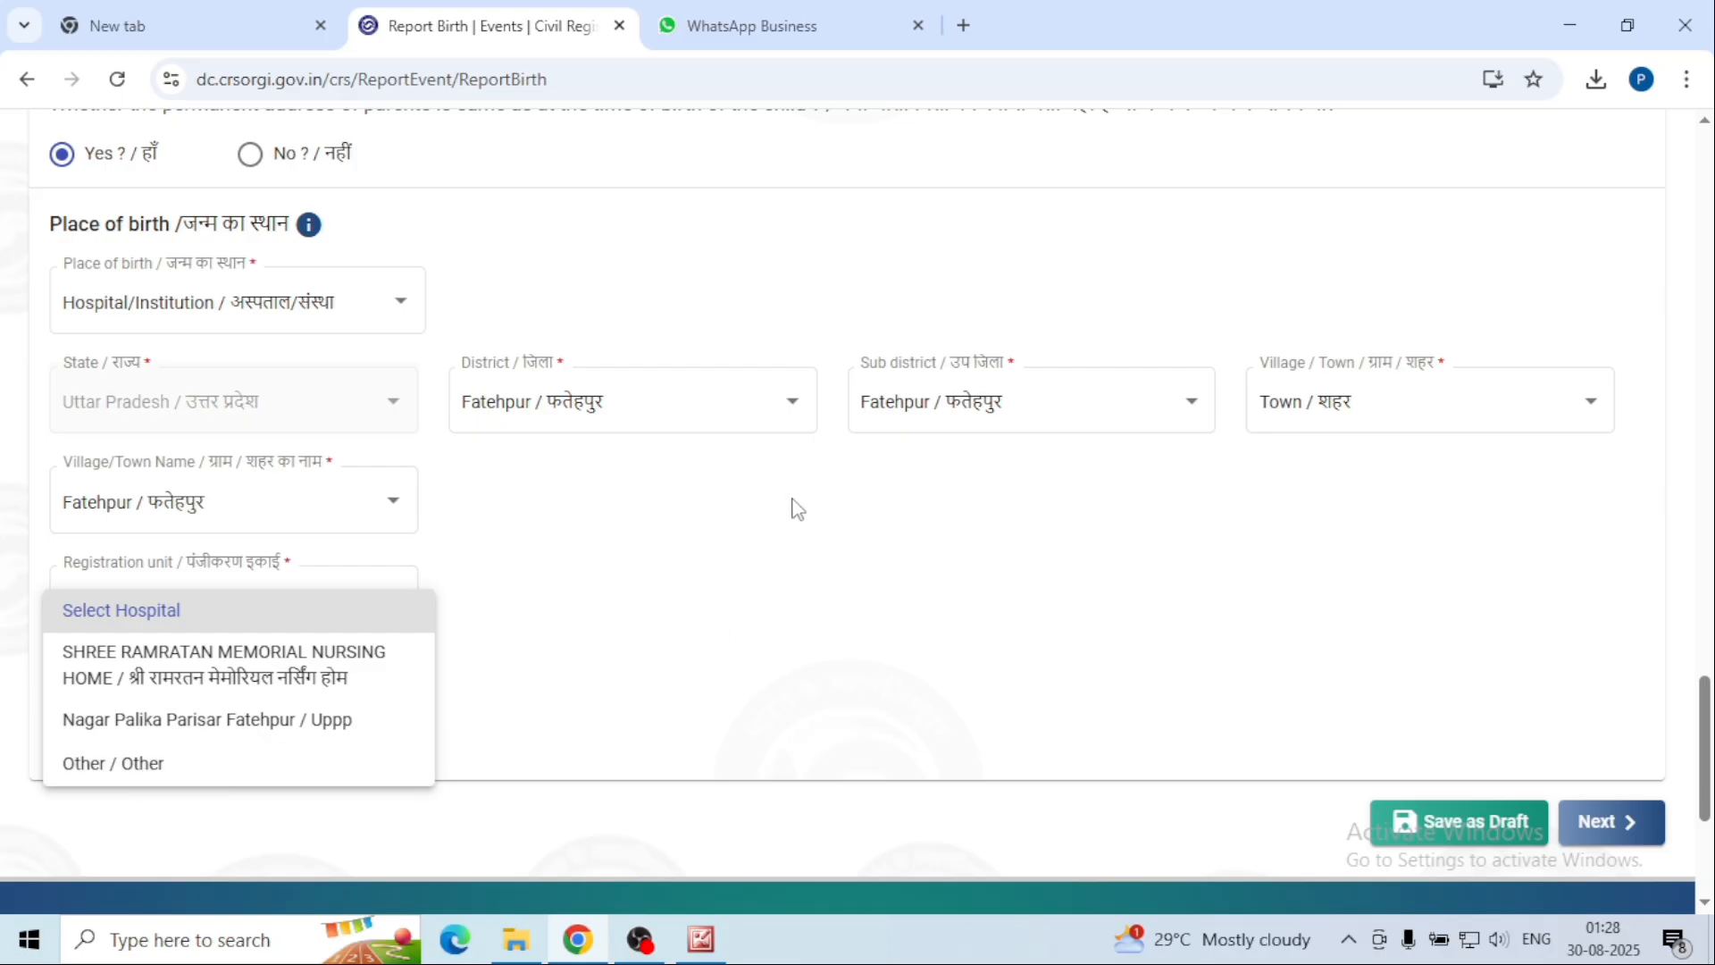
click(121, 775)
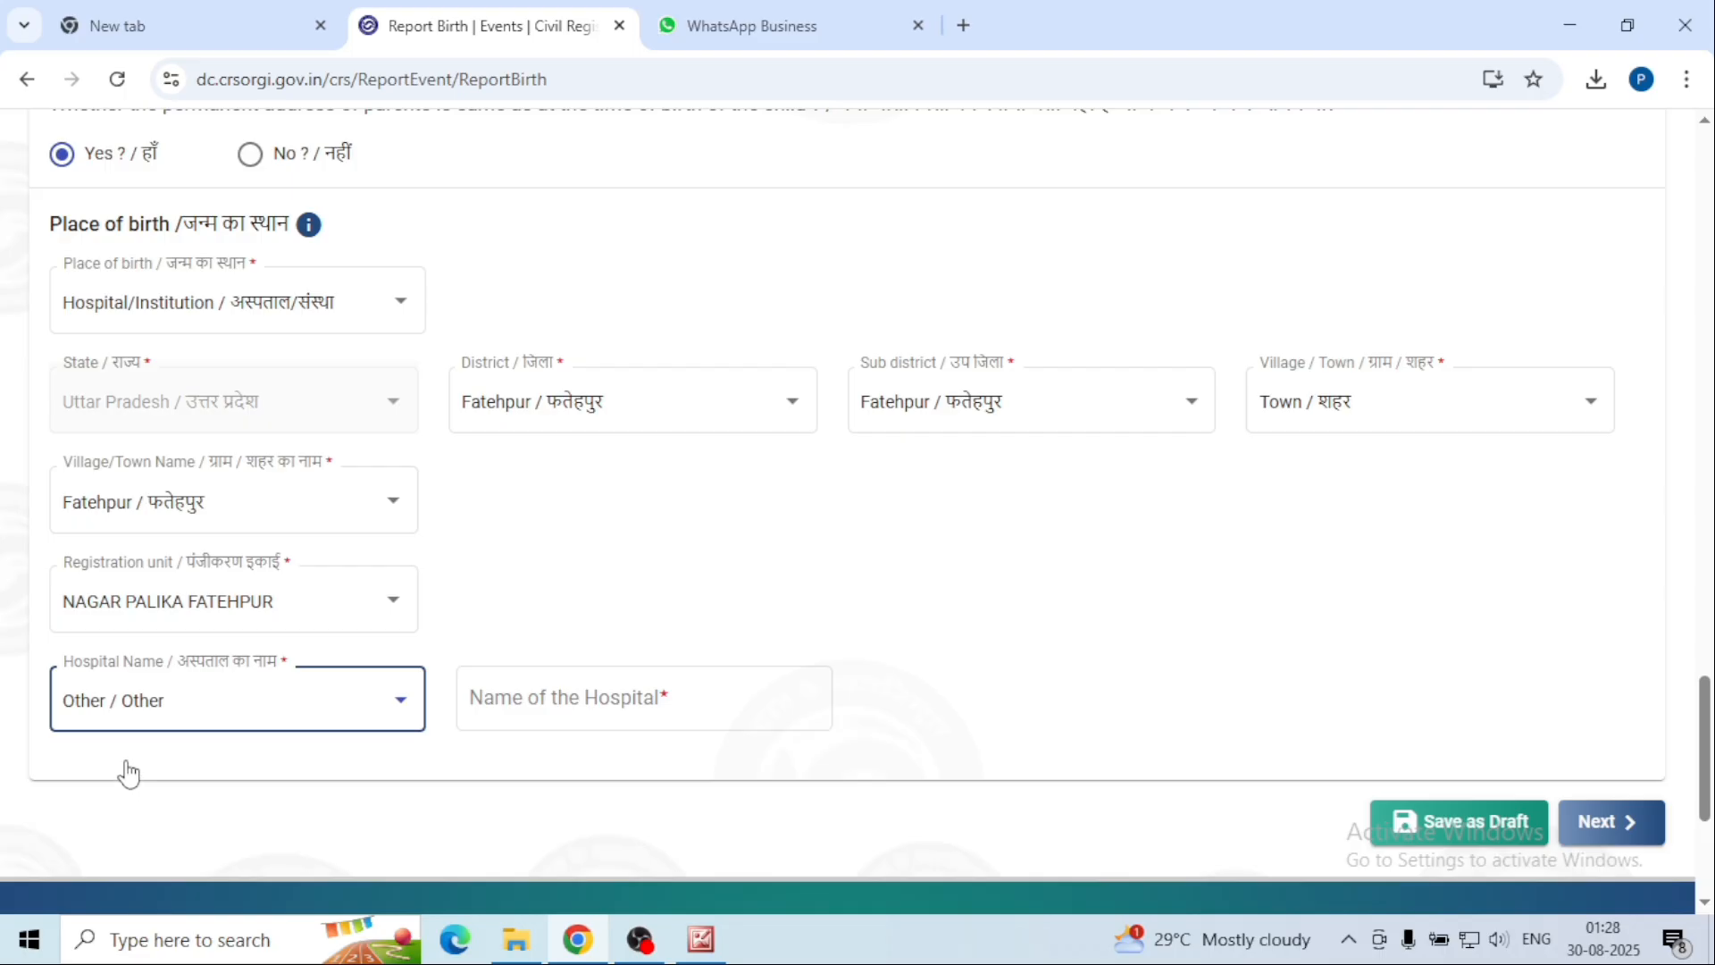
click(476, 702)
click(592, 703)
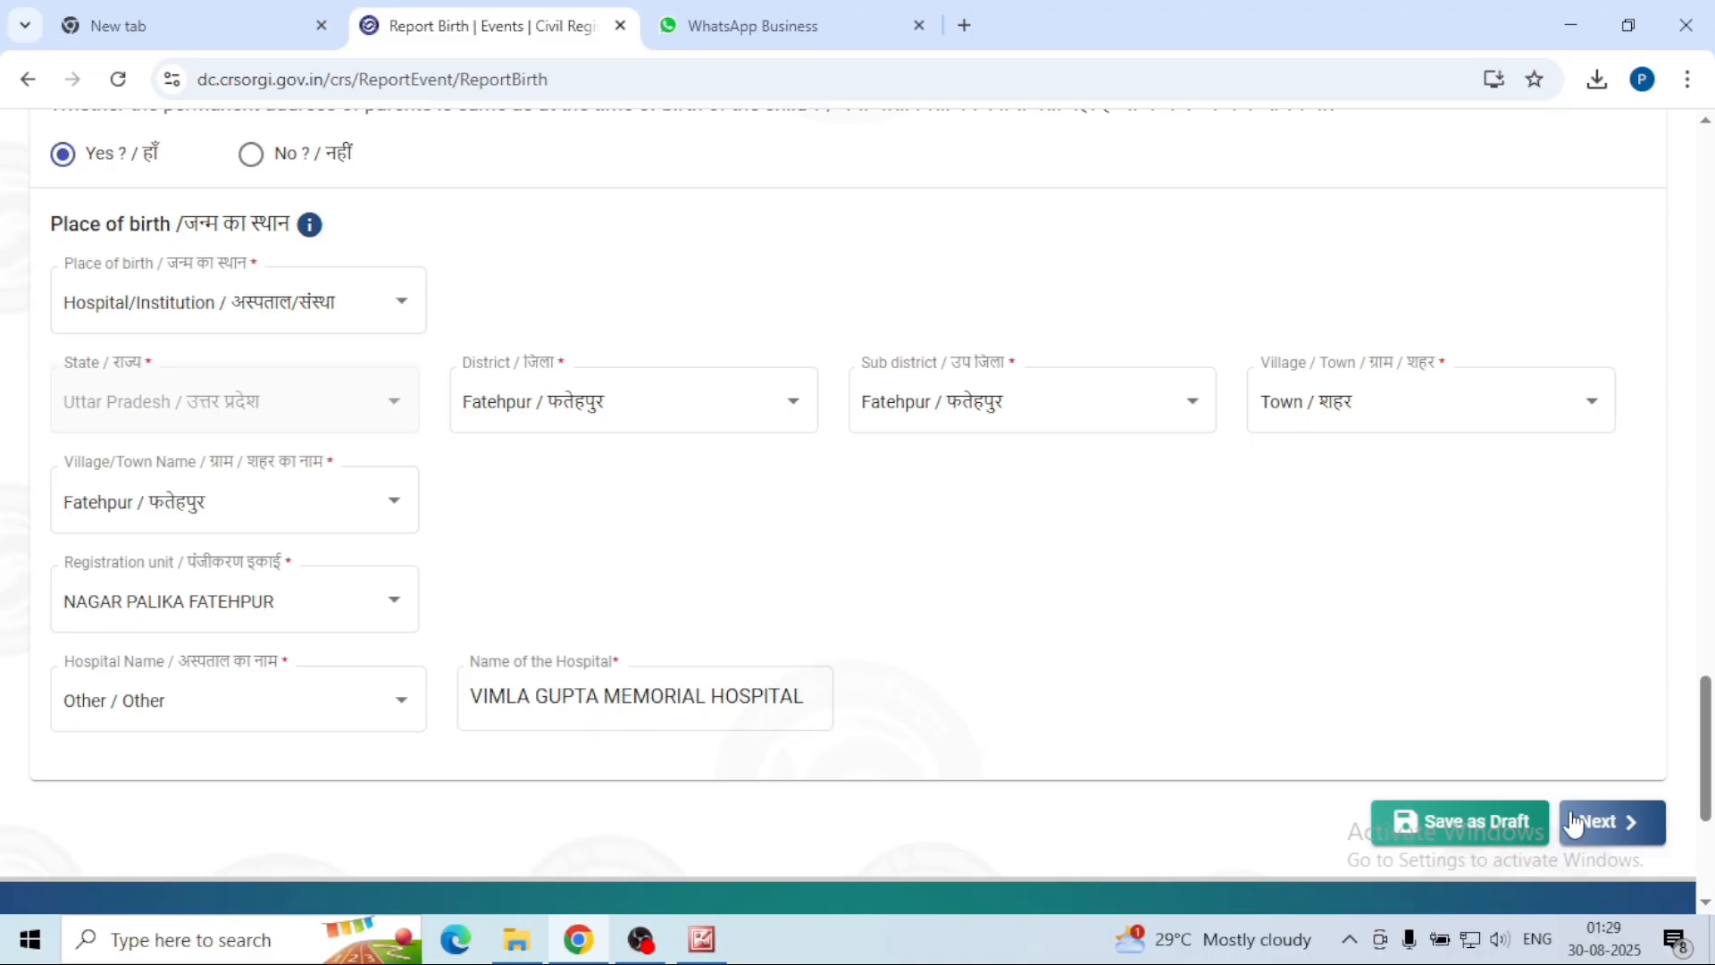
click(1597, 838)
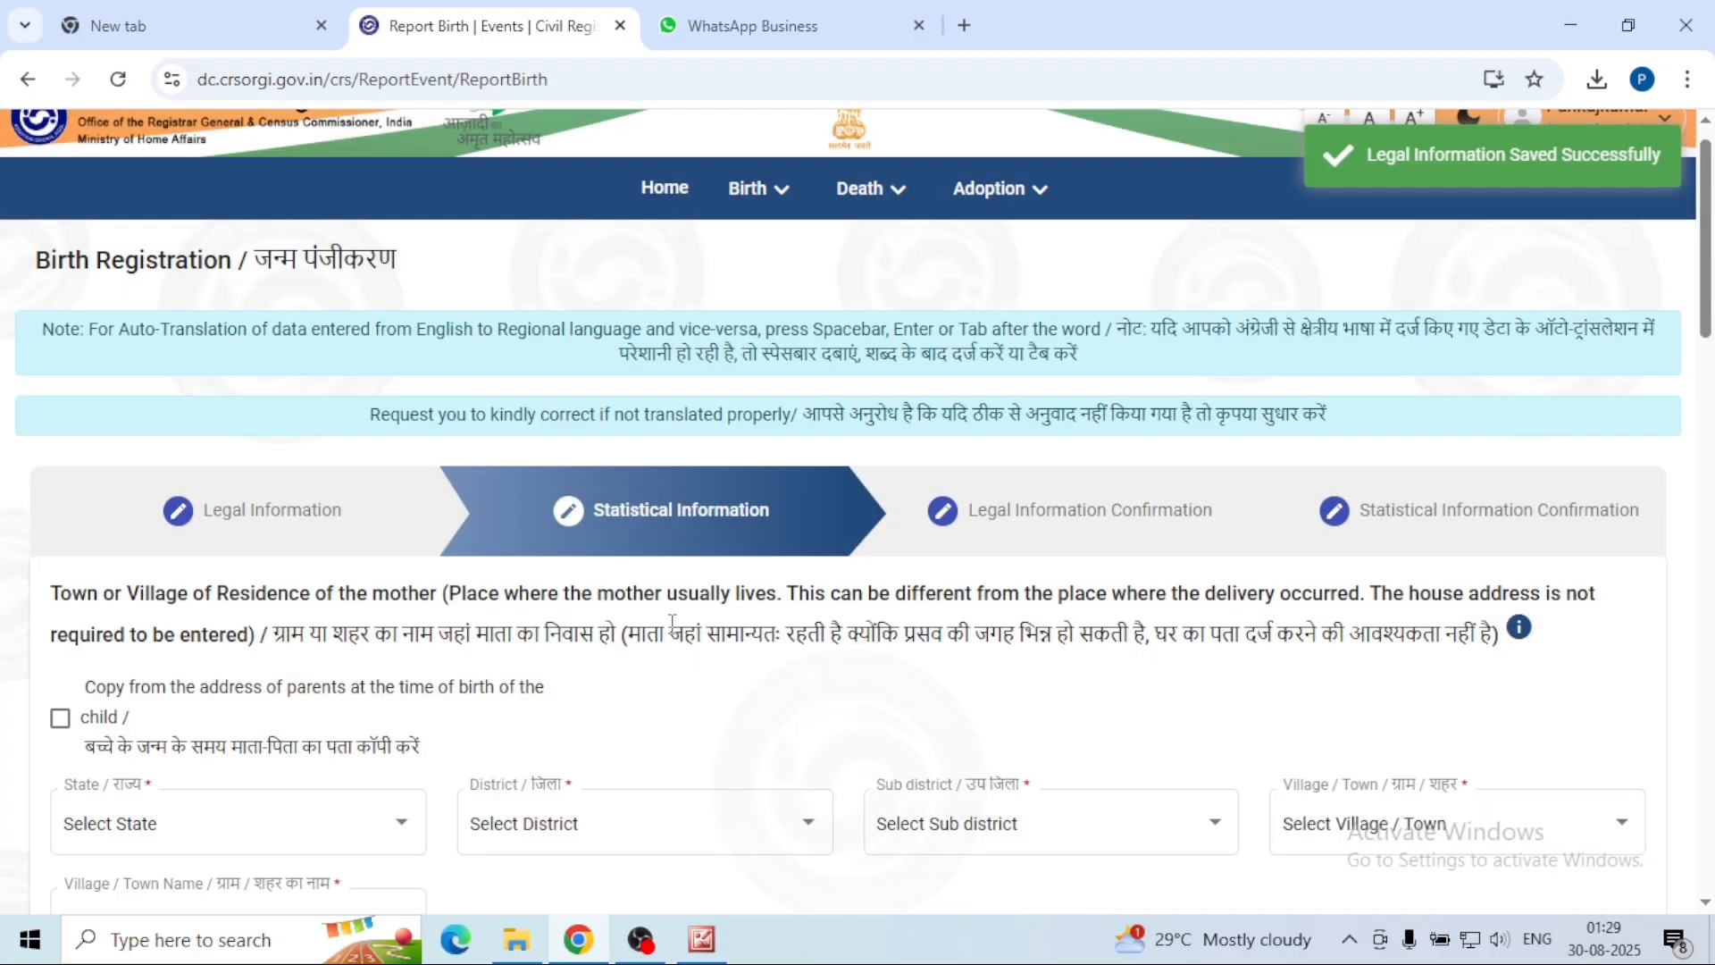
Step: Copy the parents' birth-time address into the mother's usual residence fields
scroll(672, 621, down, 4)
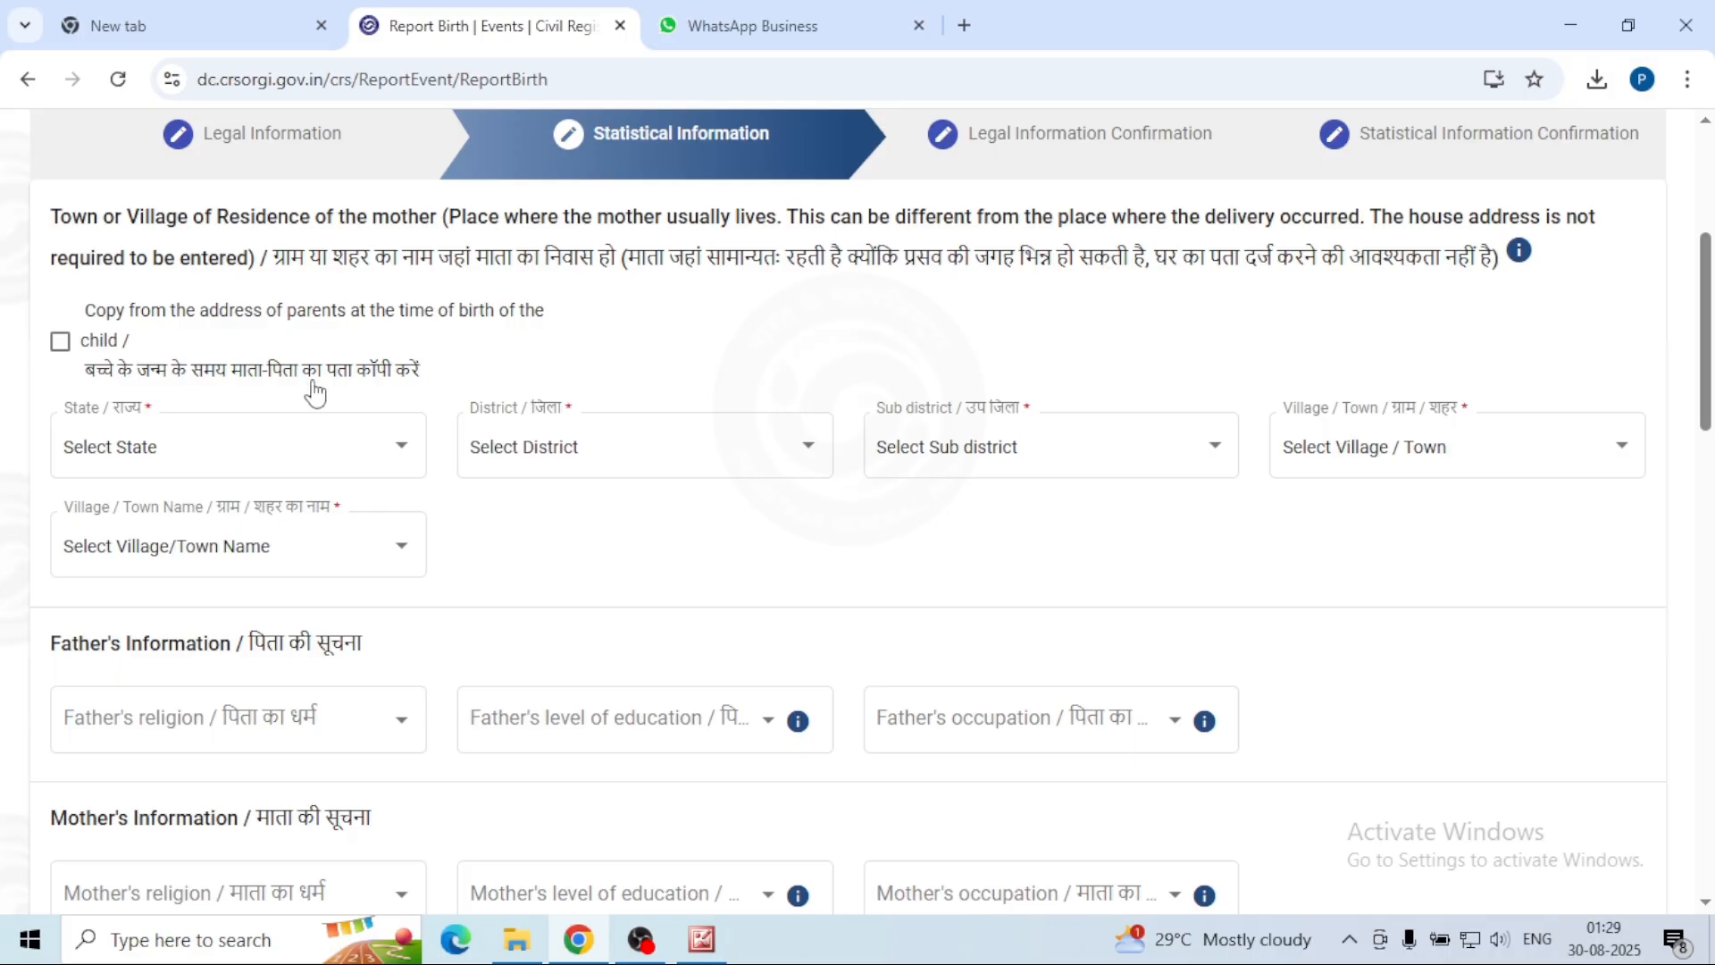
click(60, 351)
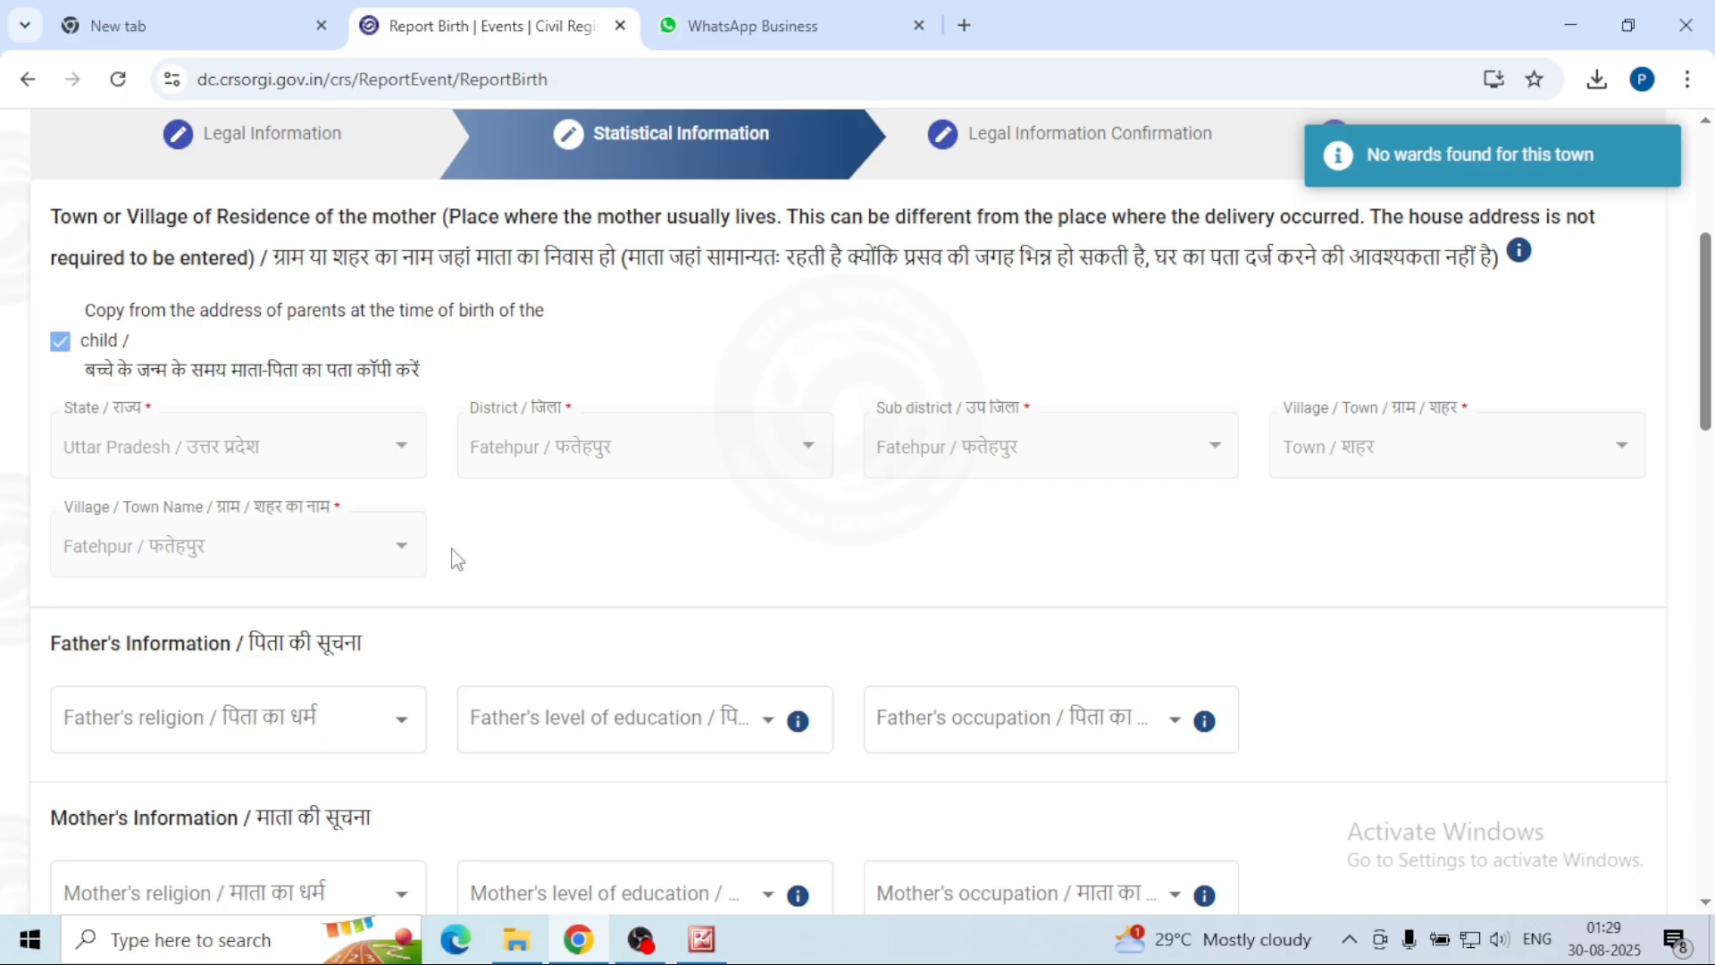
scroll(479, 539, down, 1)
scroll(479, 539, down, 4)
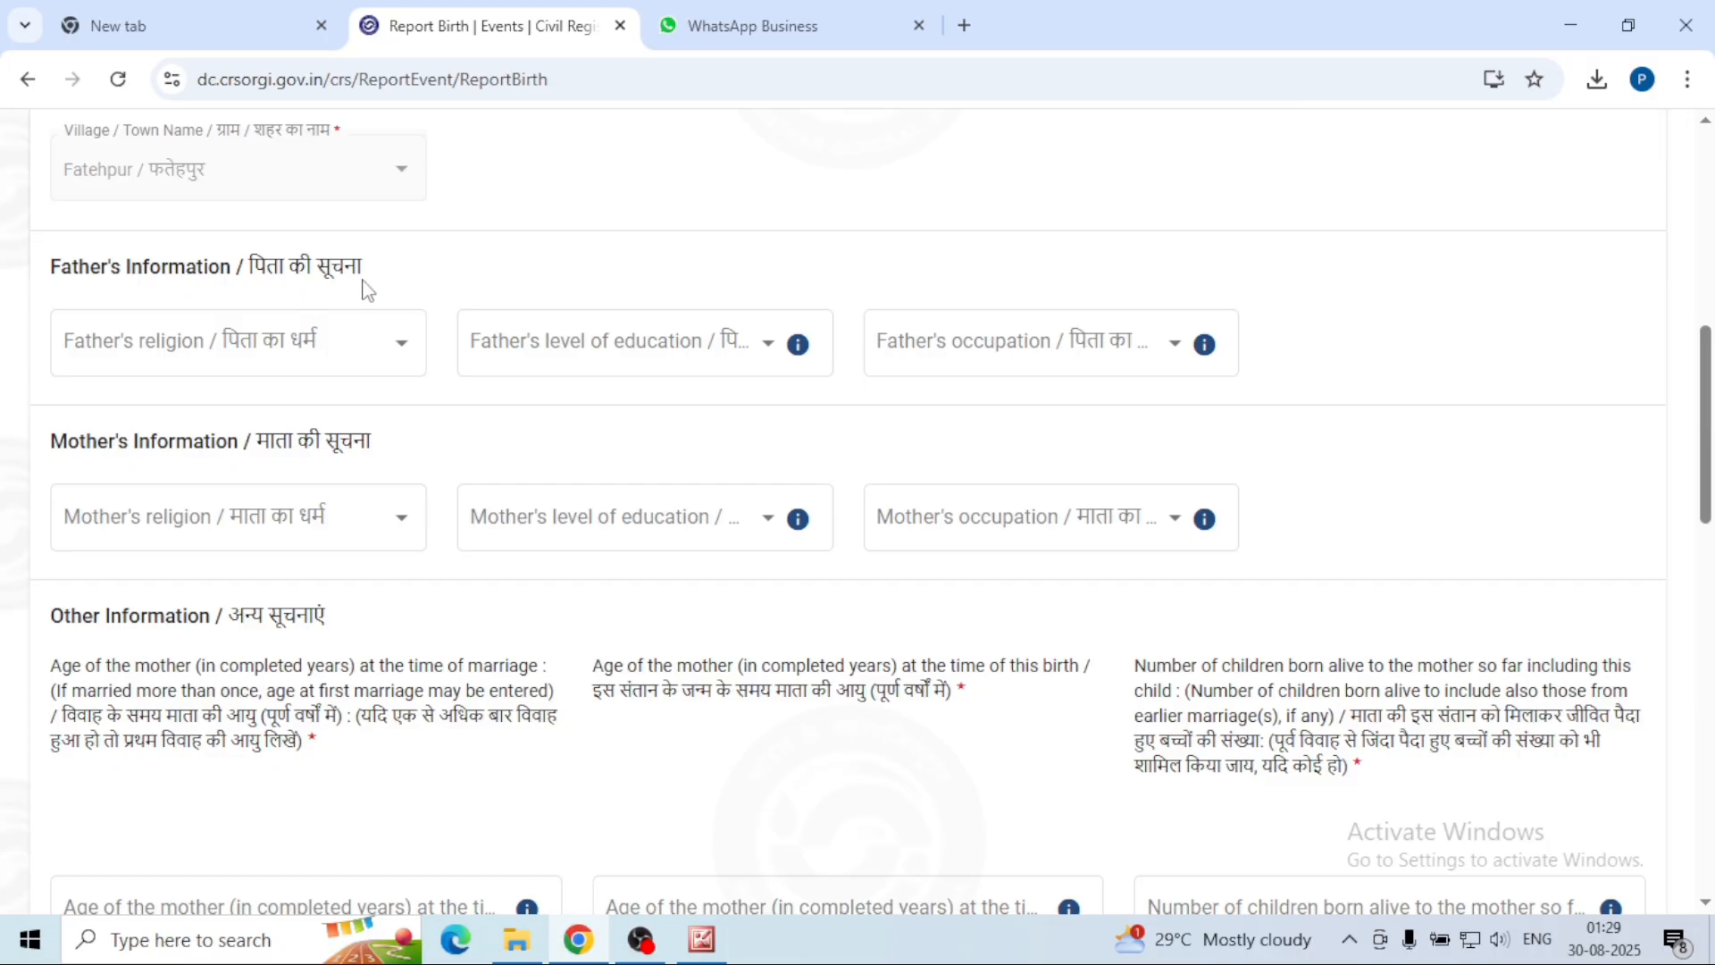
Step: Set the father's religion Hindu, education Bachelor/Undergraduate, occupation Agriculture Labourer
click(381, 336)
click(402, 345)
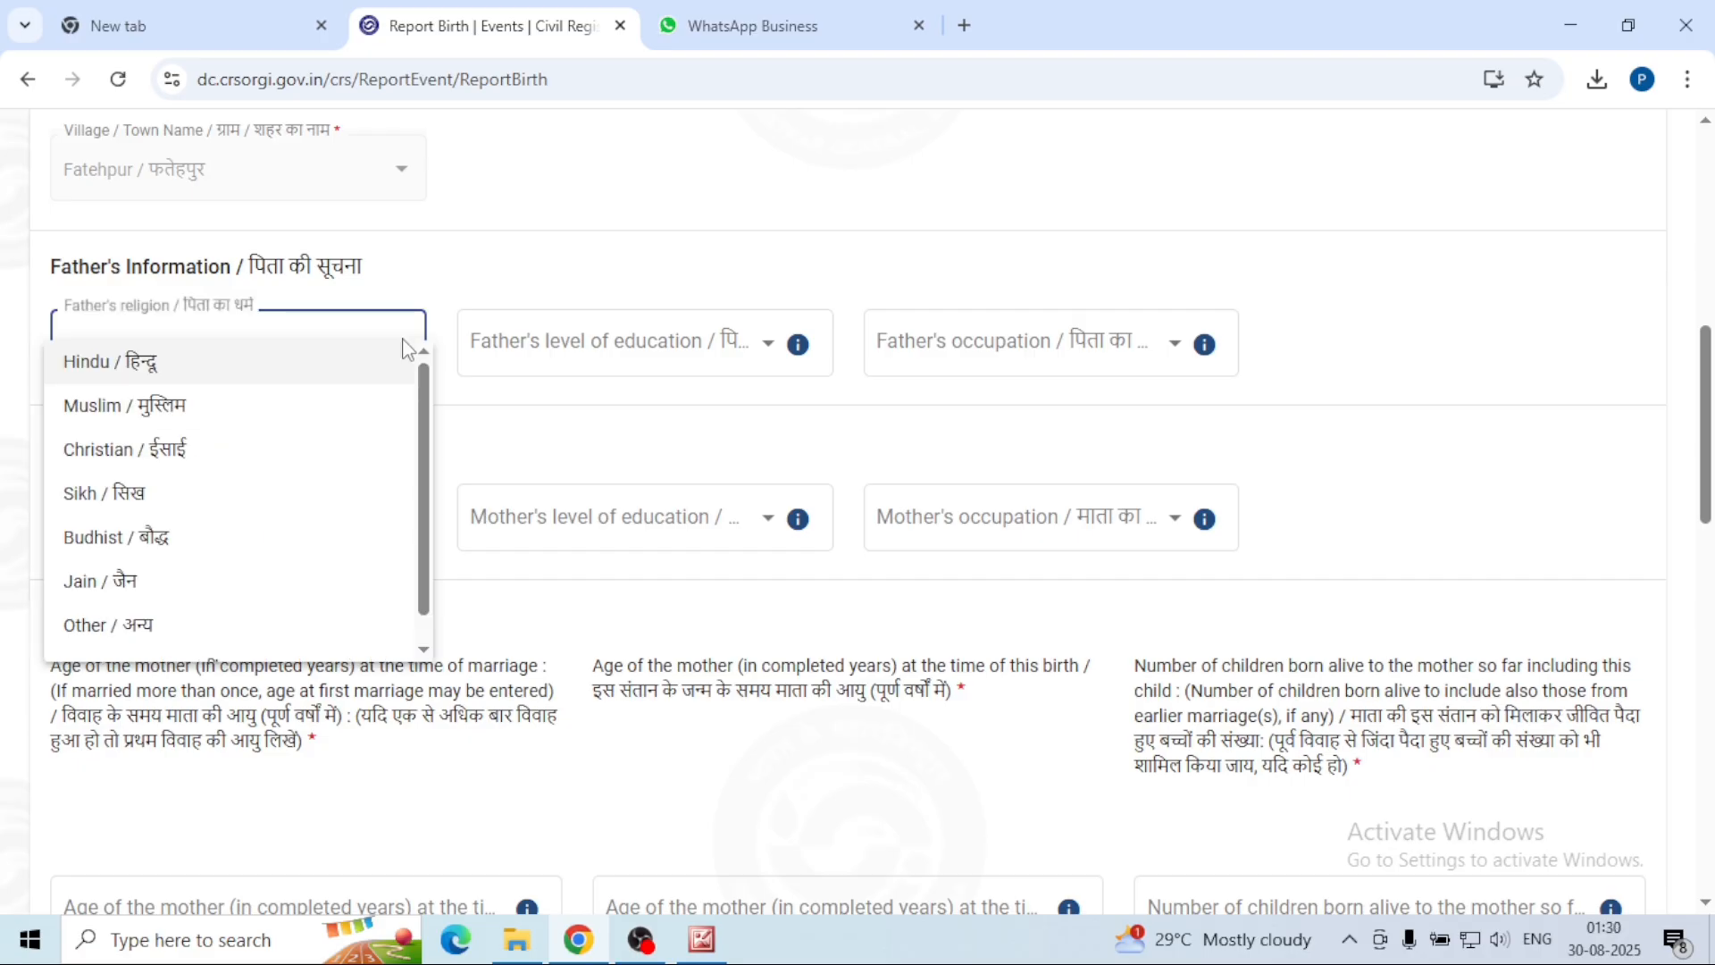
click(160, 376)
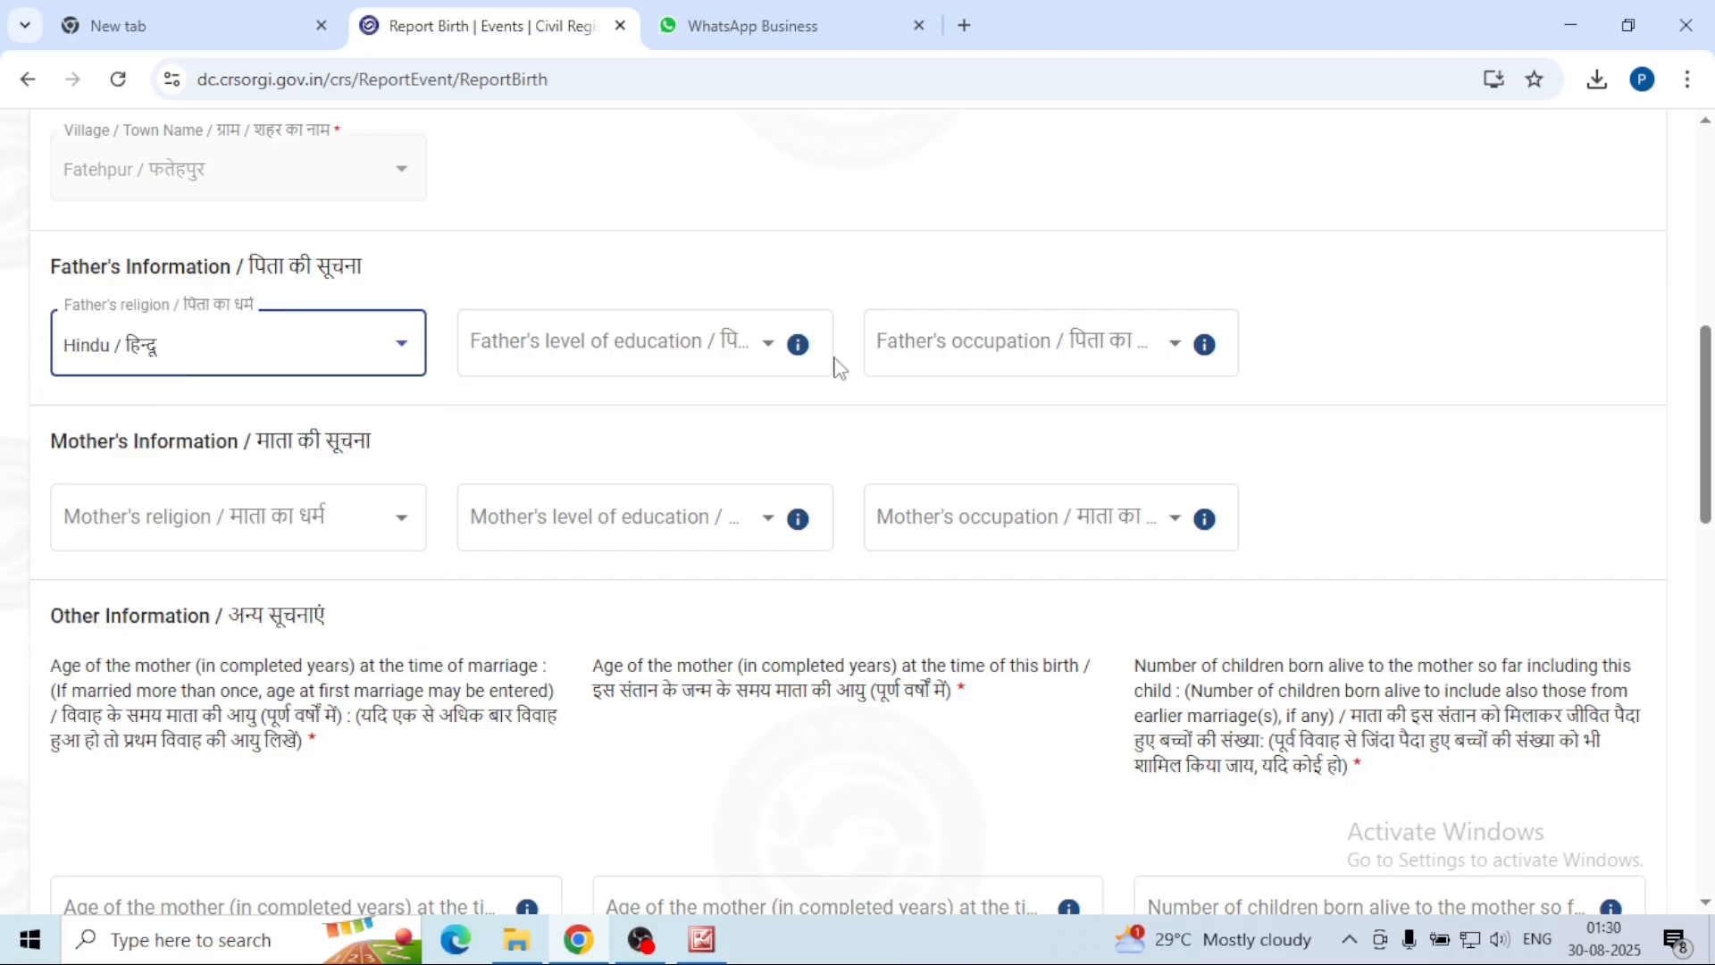
click(773, 358)
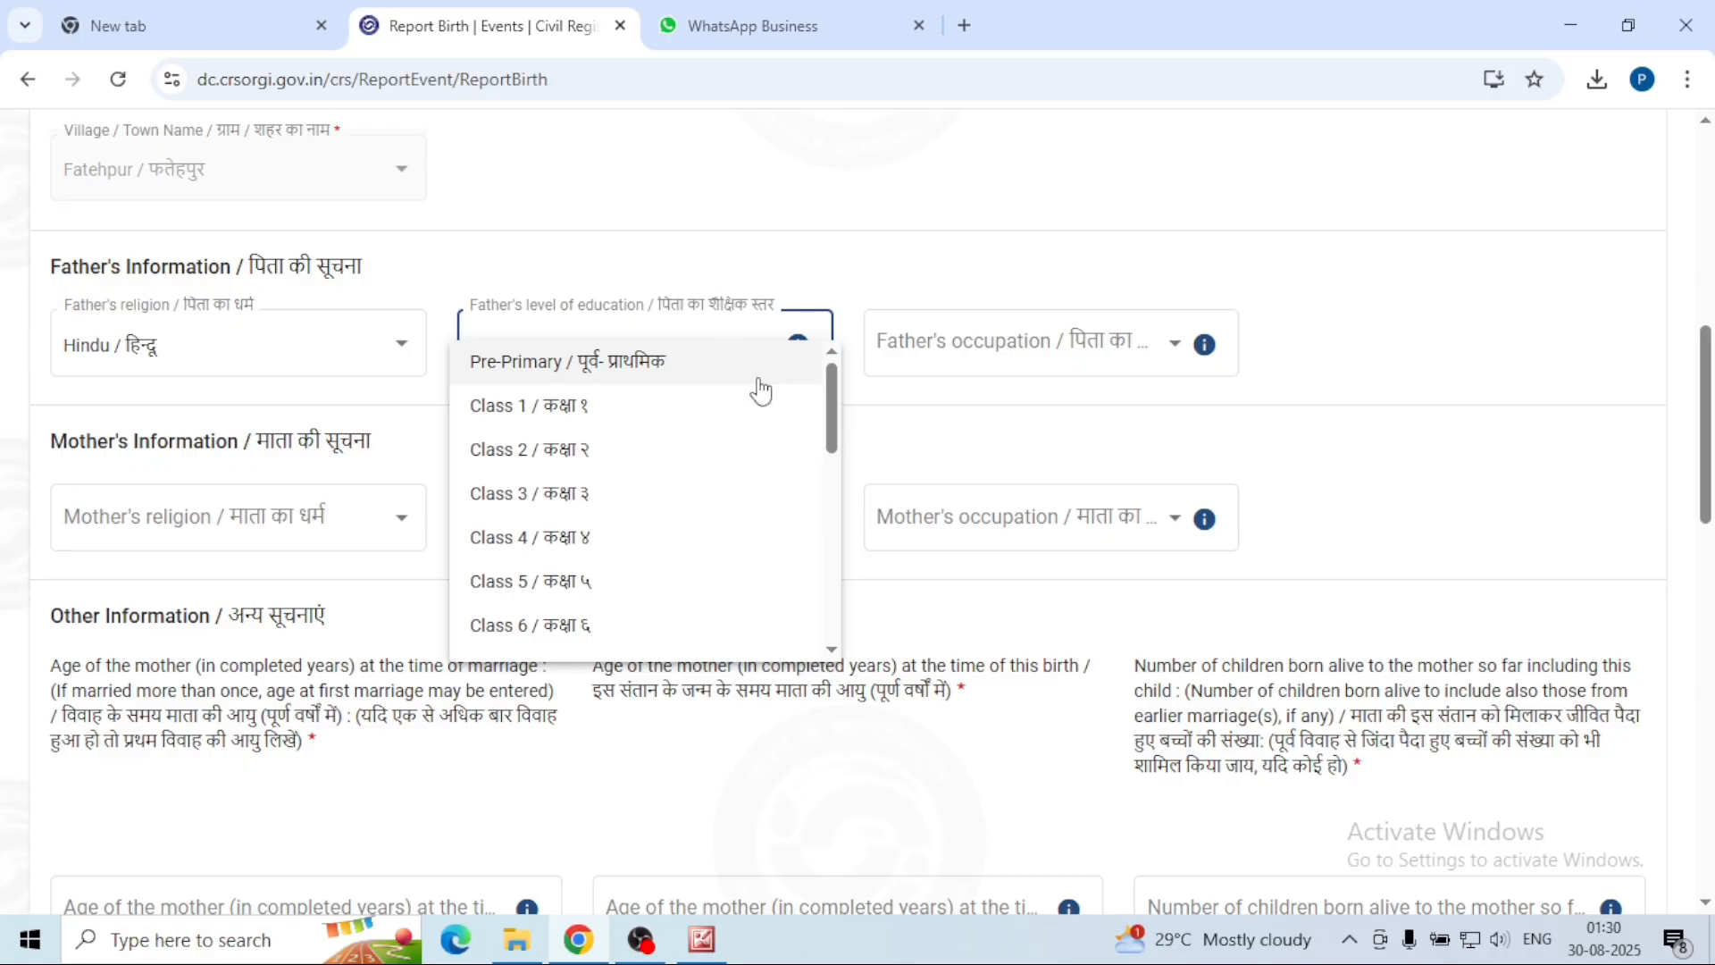
scroll(643, 564, down, 5)
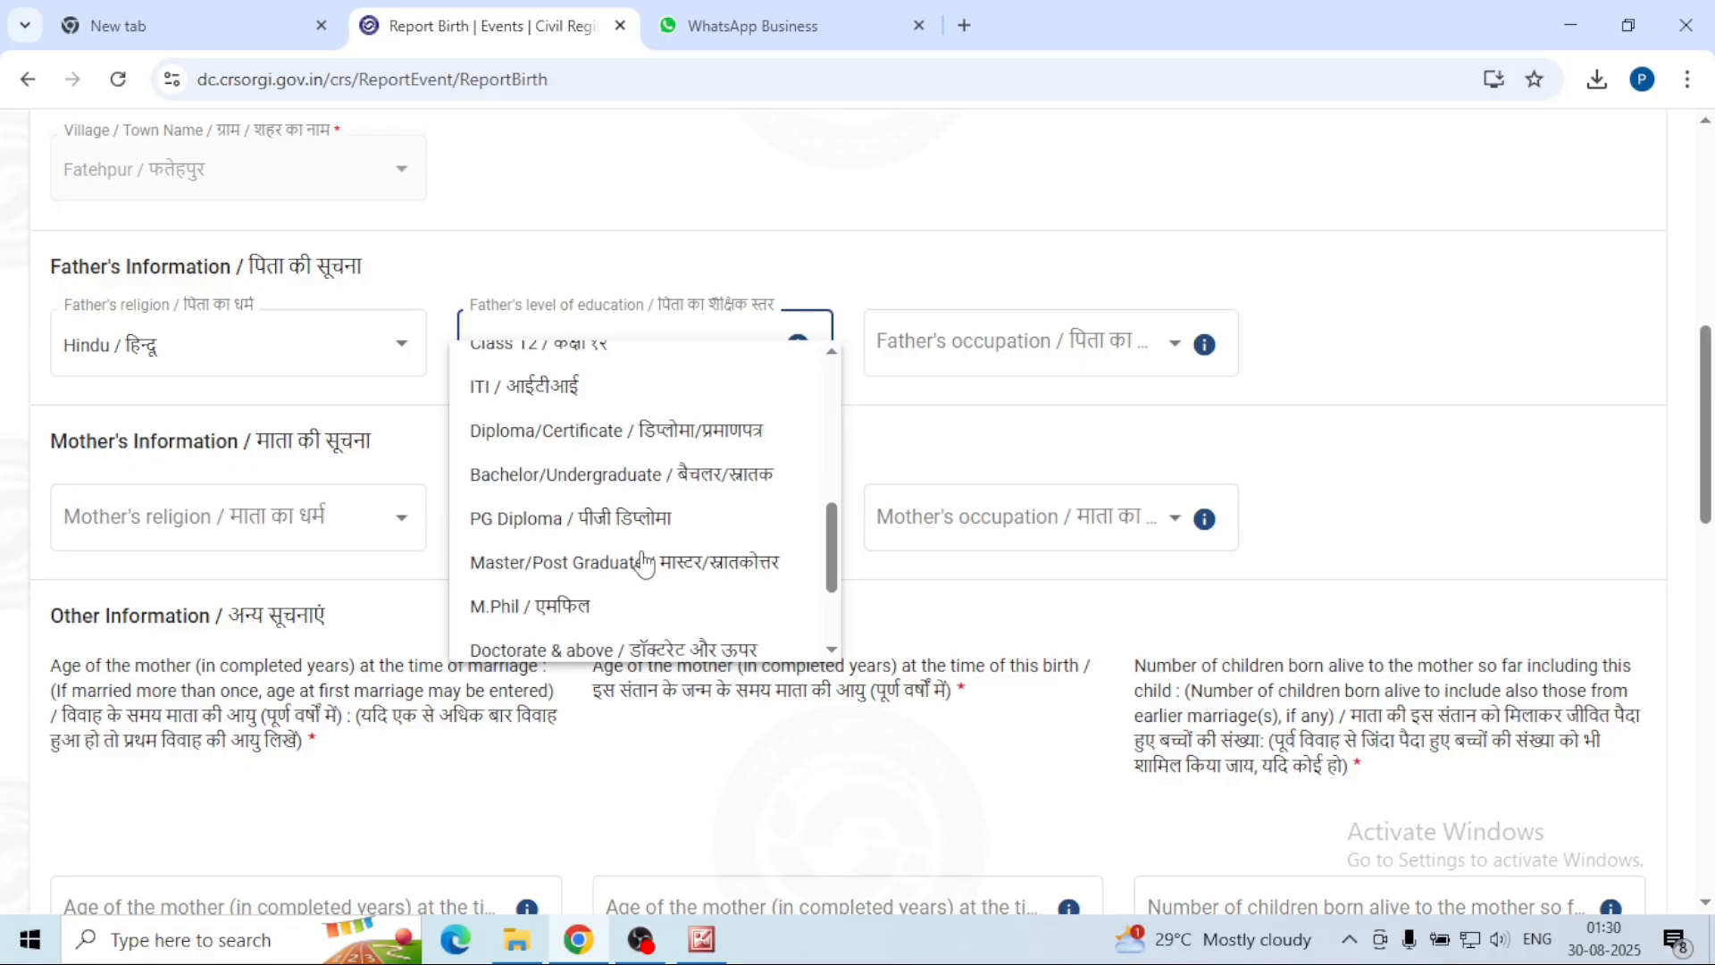
click(733, 473)
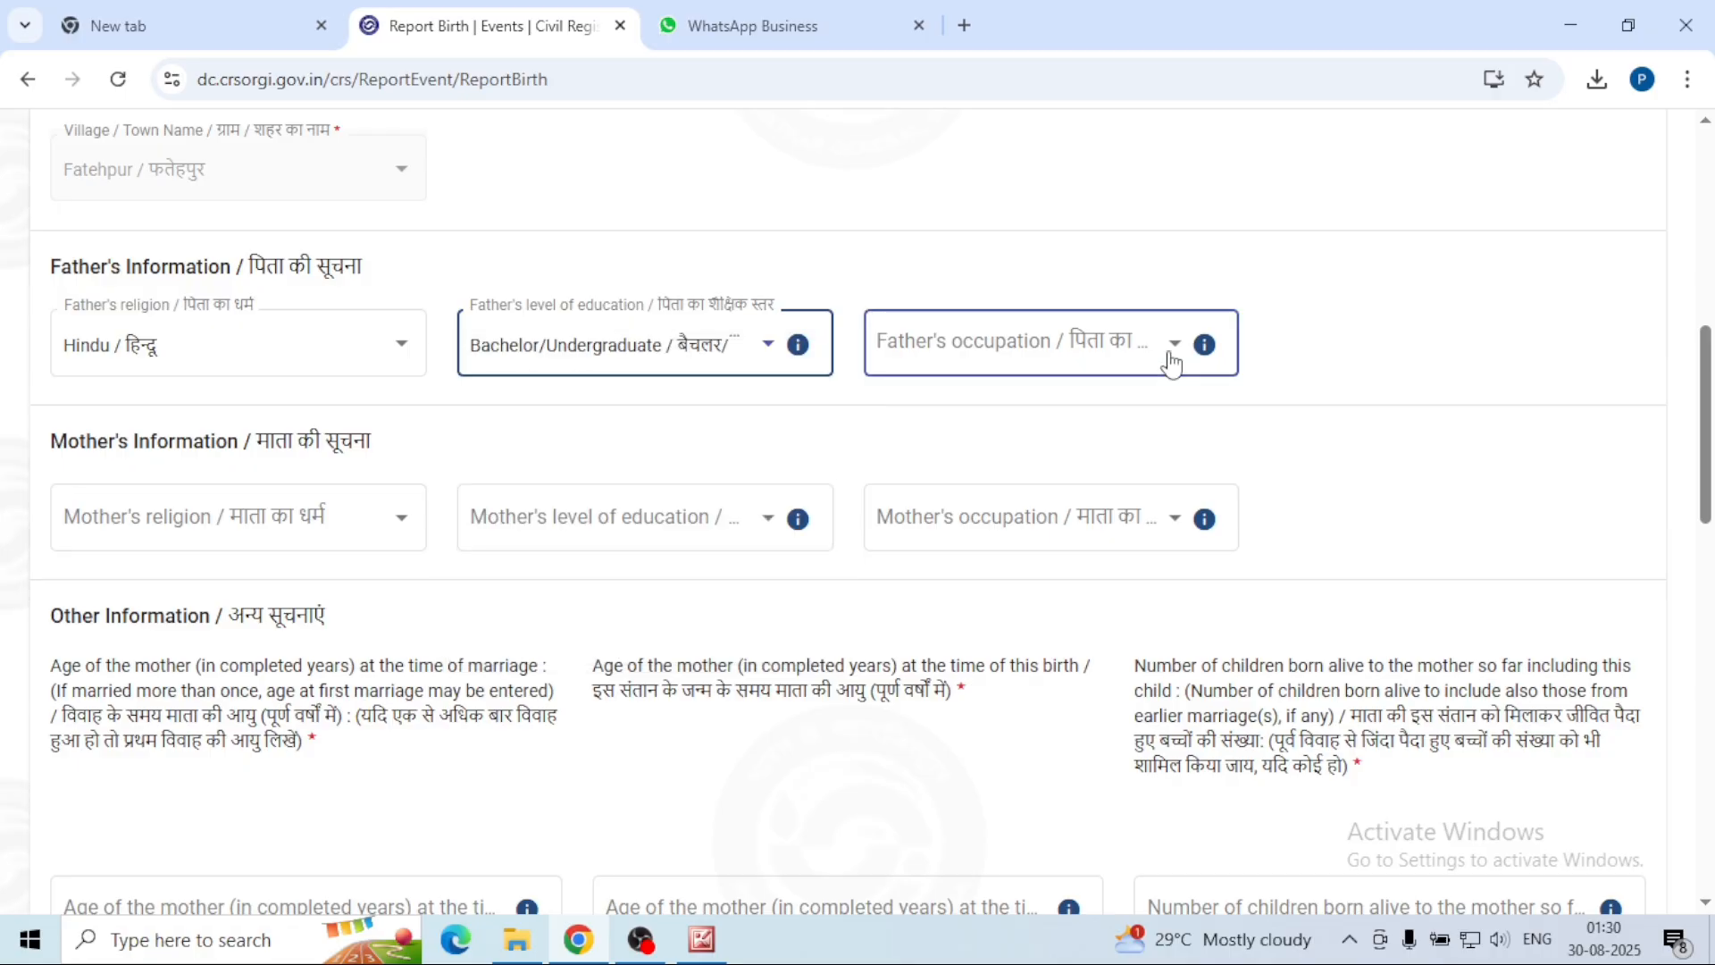
click(1173, 362)
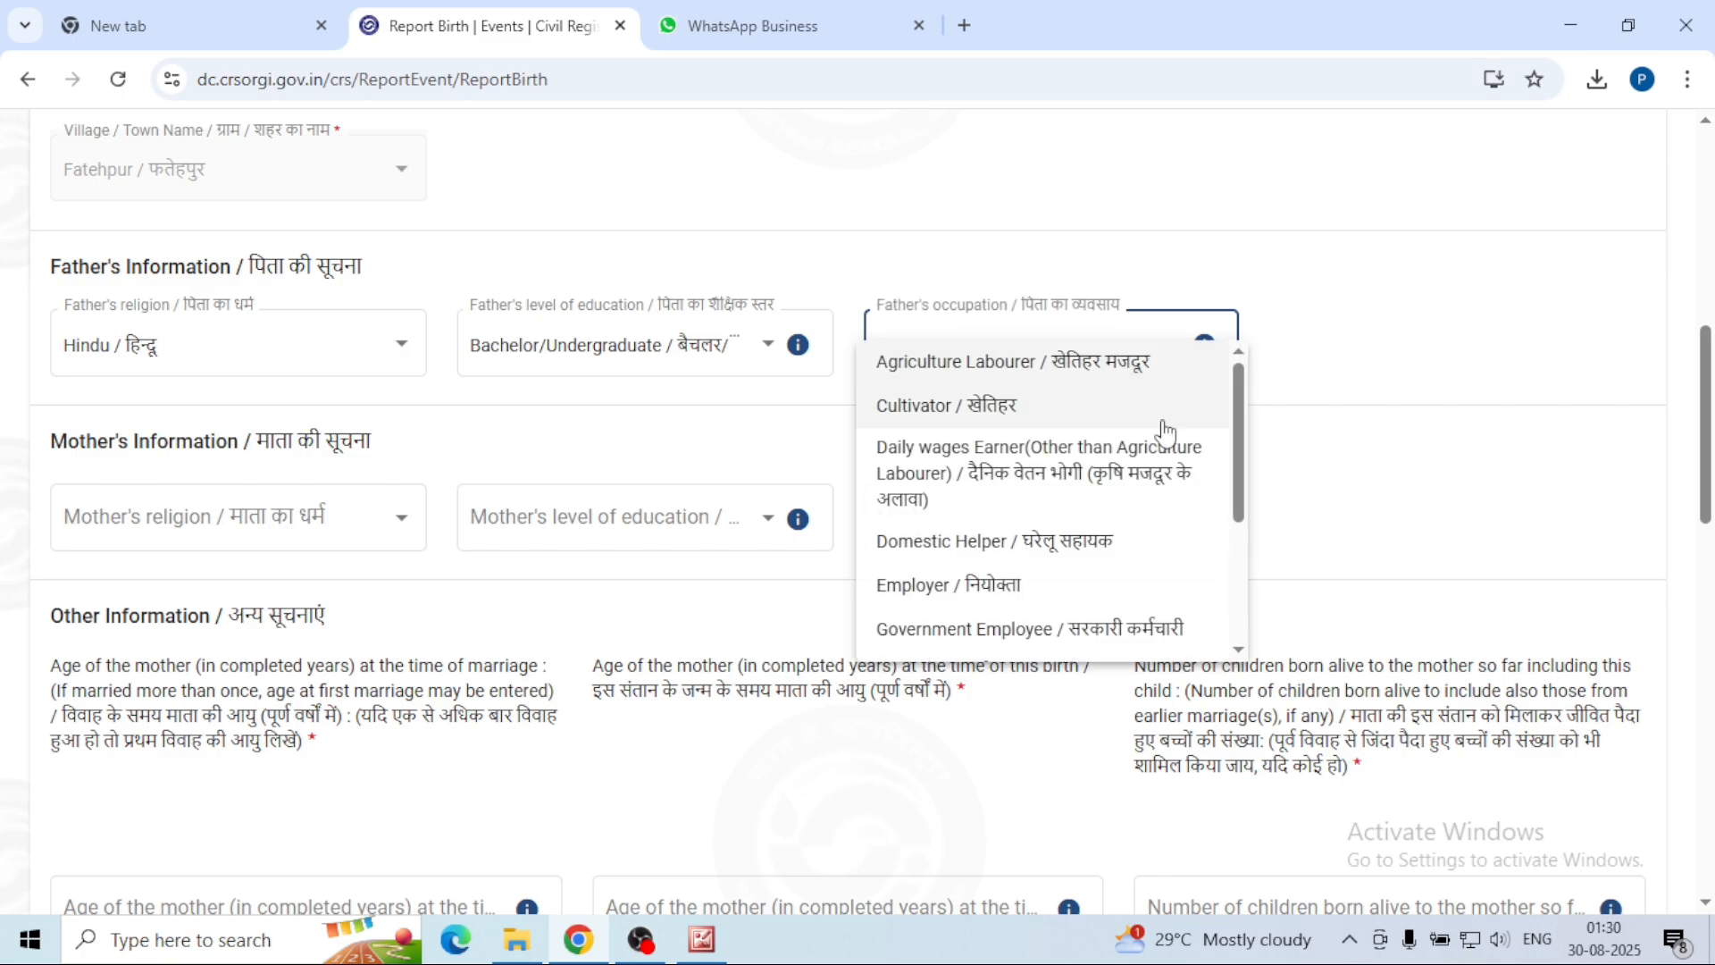
click(1127, 367)
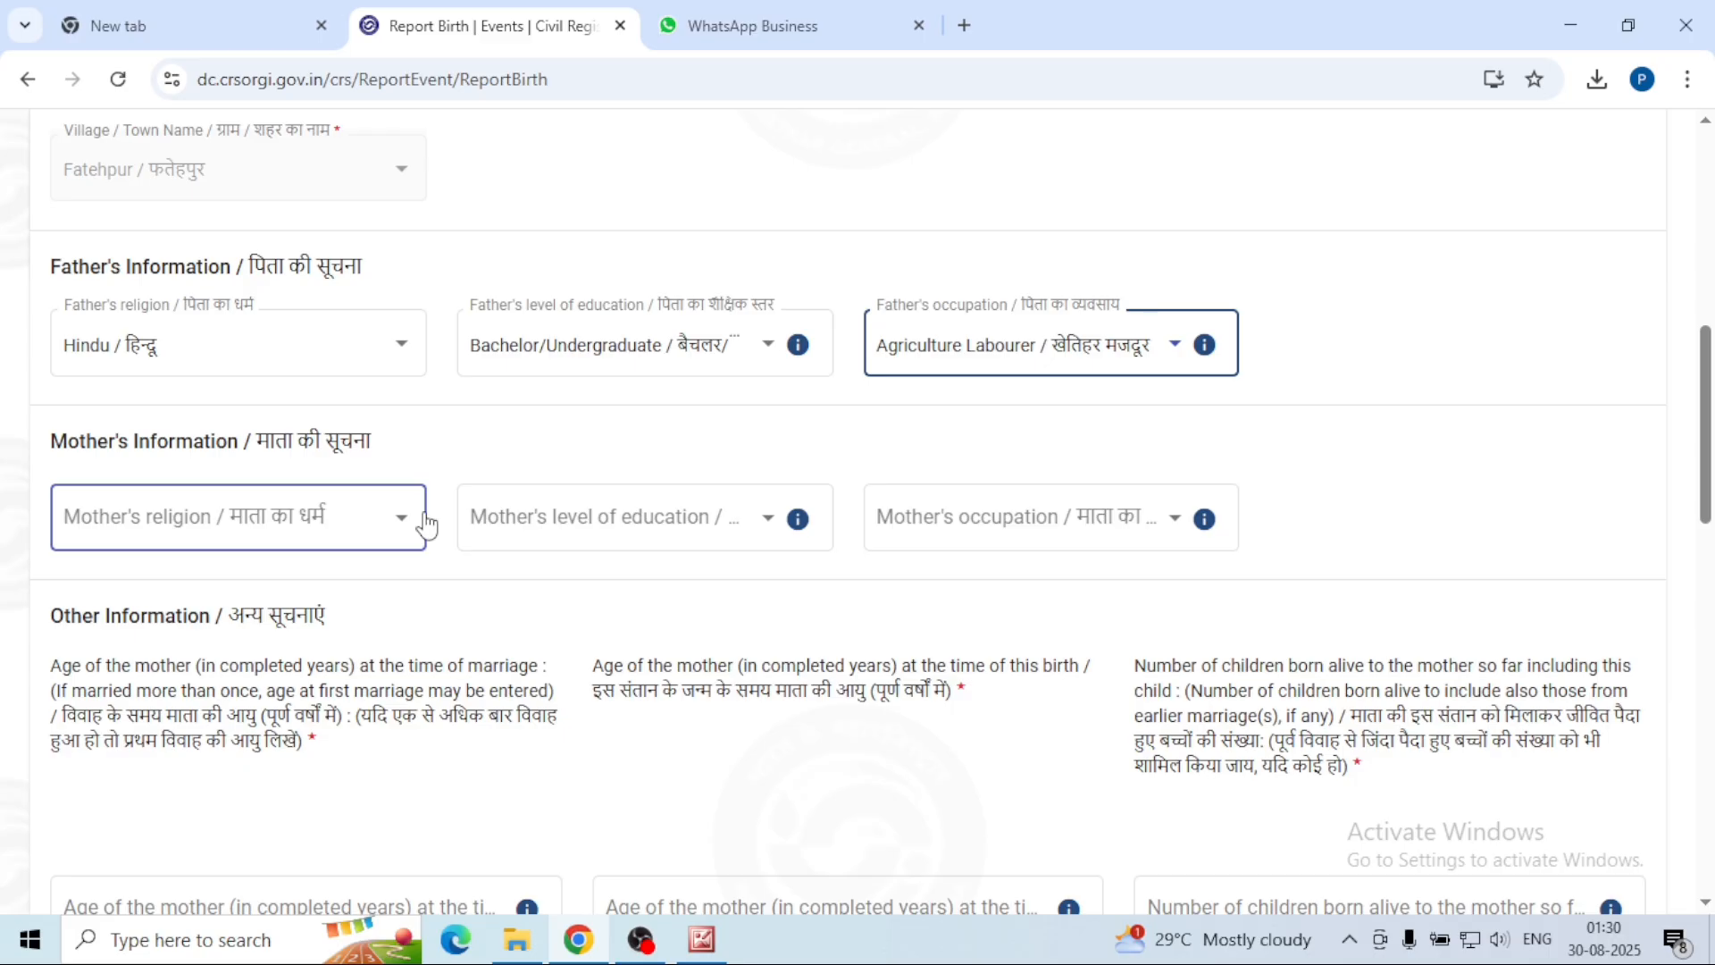
Step: Set the mother's religion Hindu, education Class 10, occupation Not Known
click(401, 533)
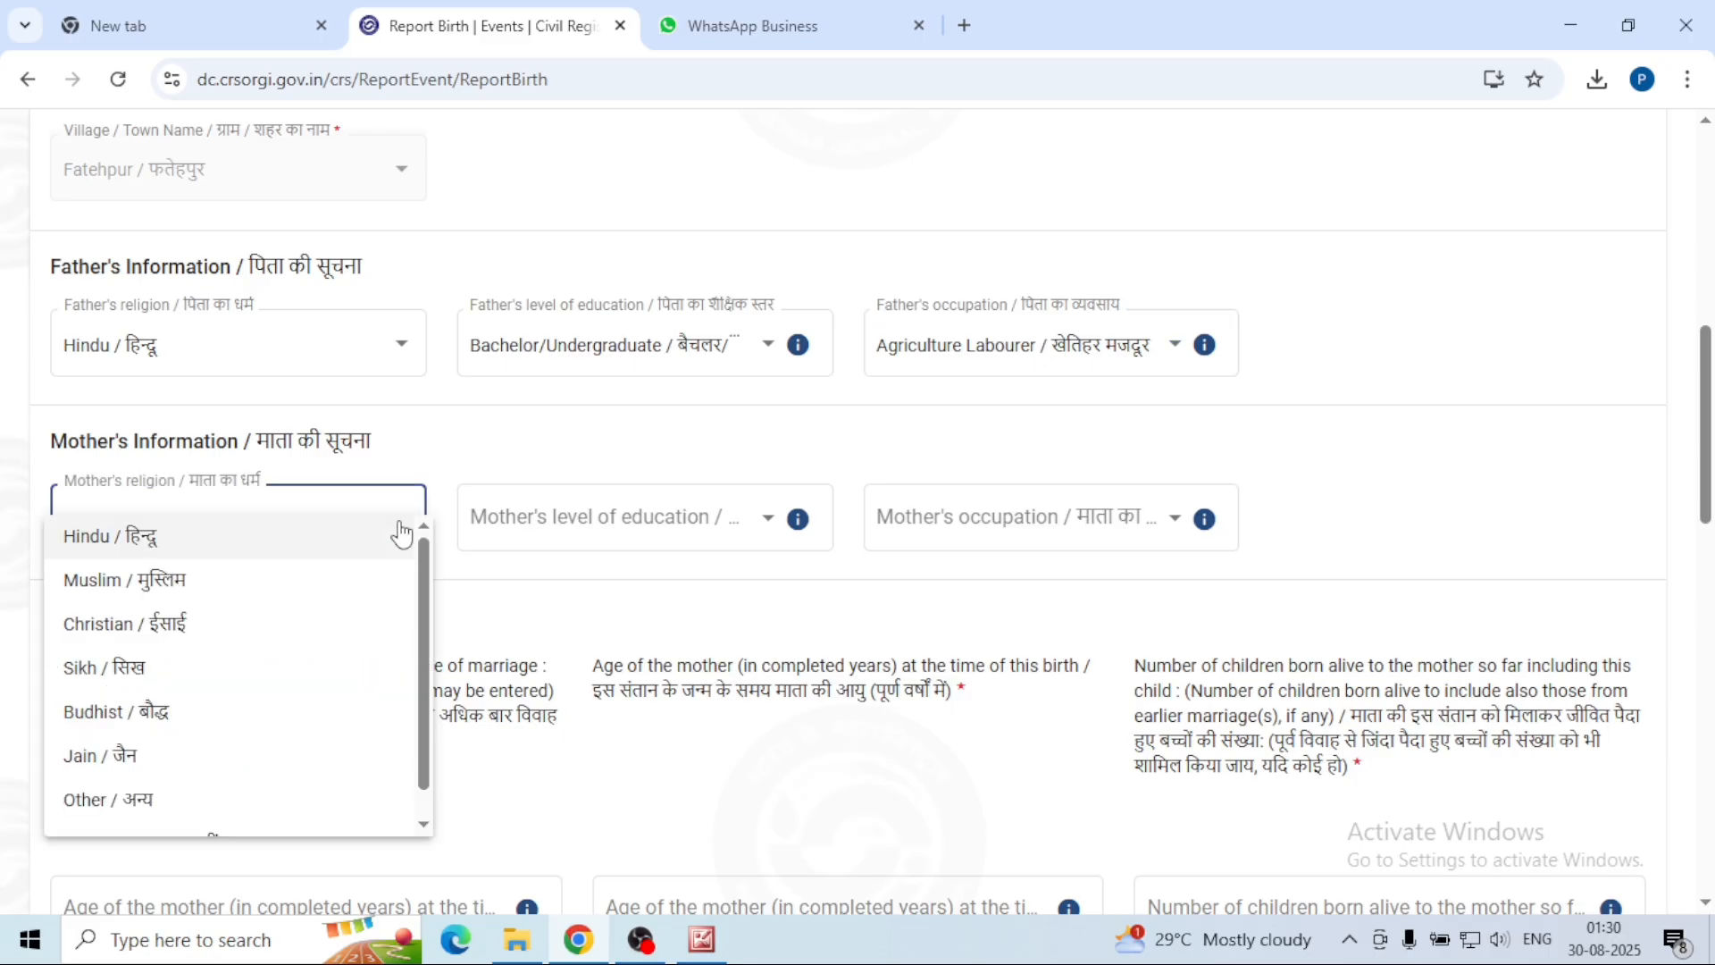
click(401, 535)
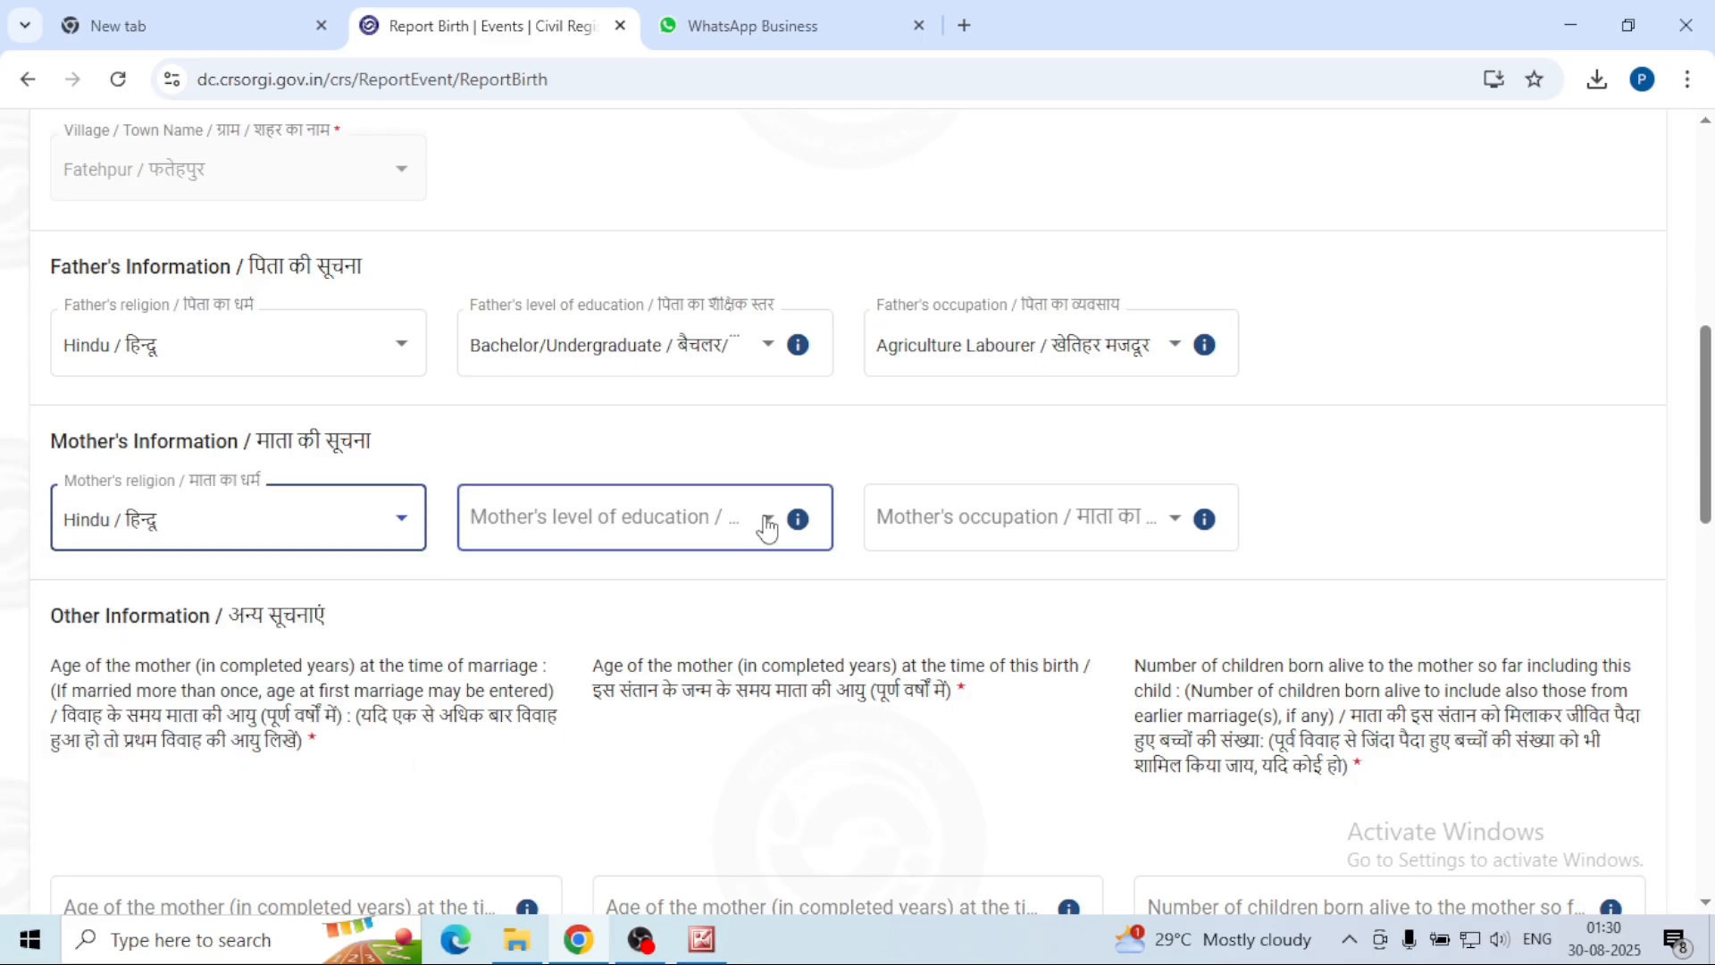
click(768, 527)
scroll(596, 724, down, 3)
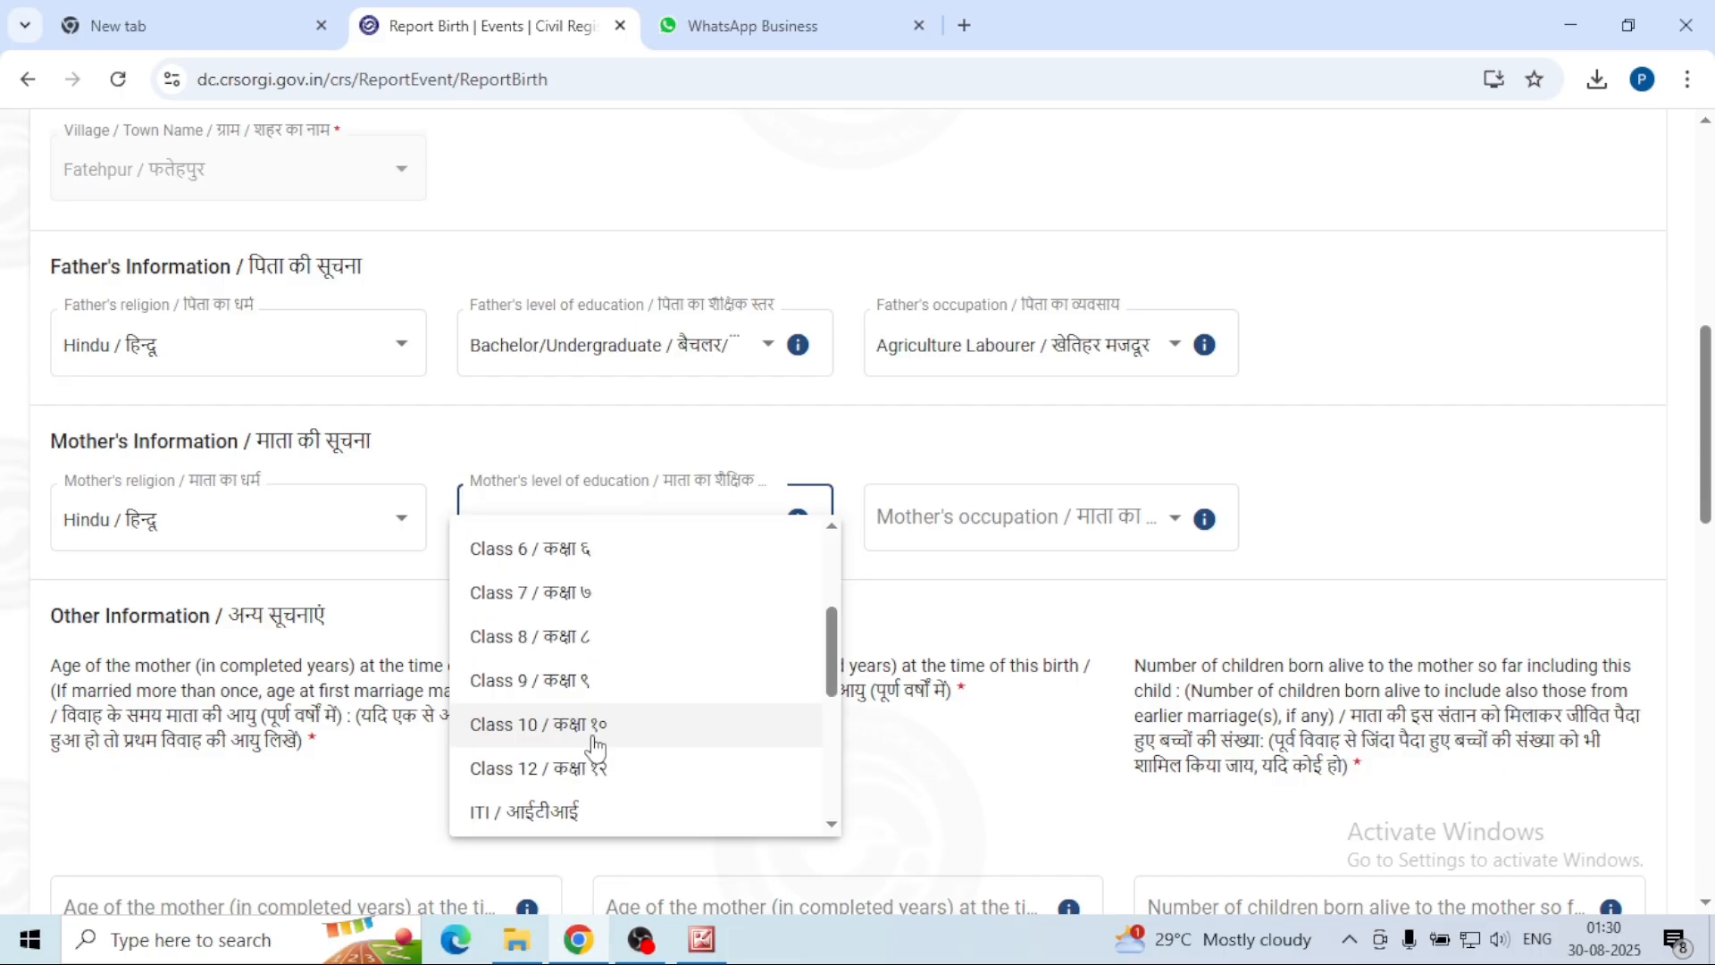
click(595, 725)
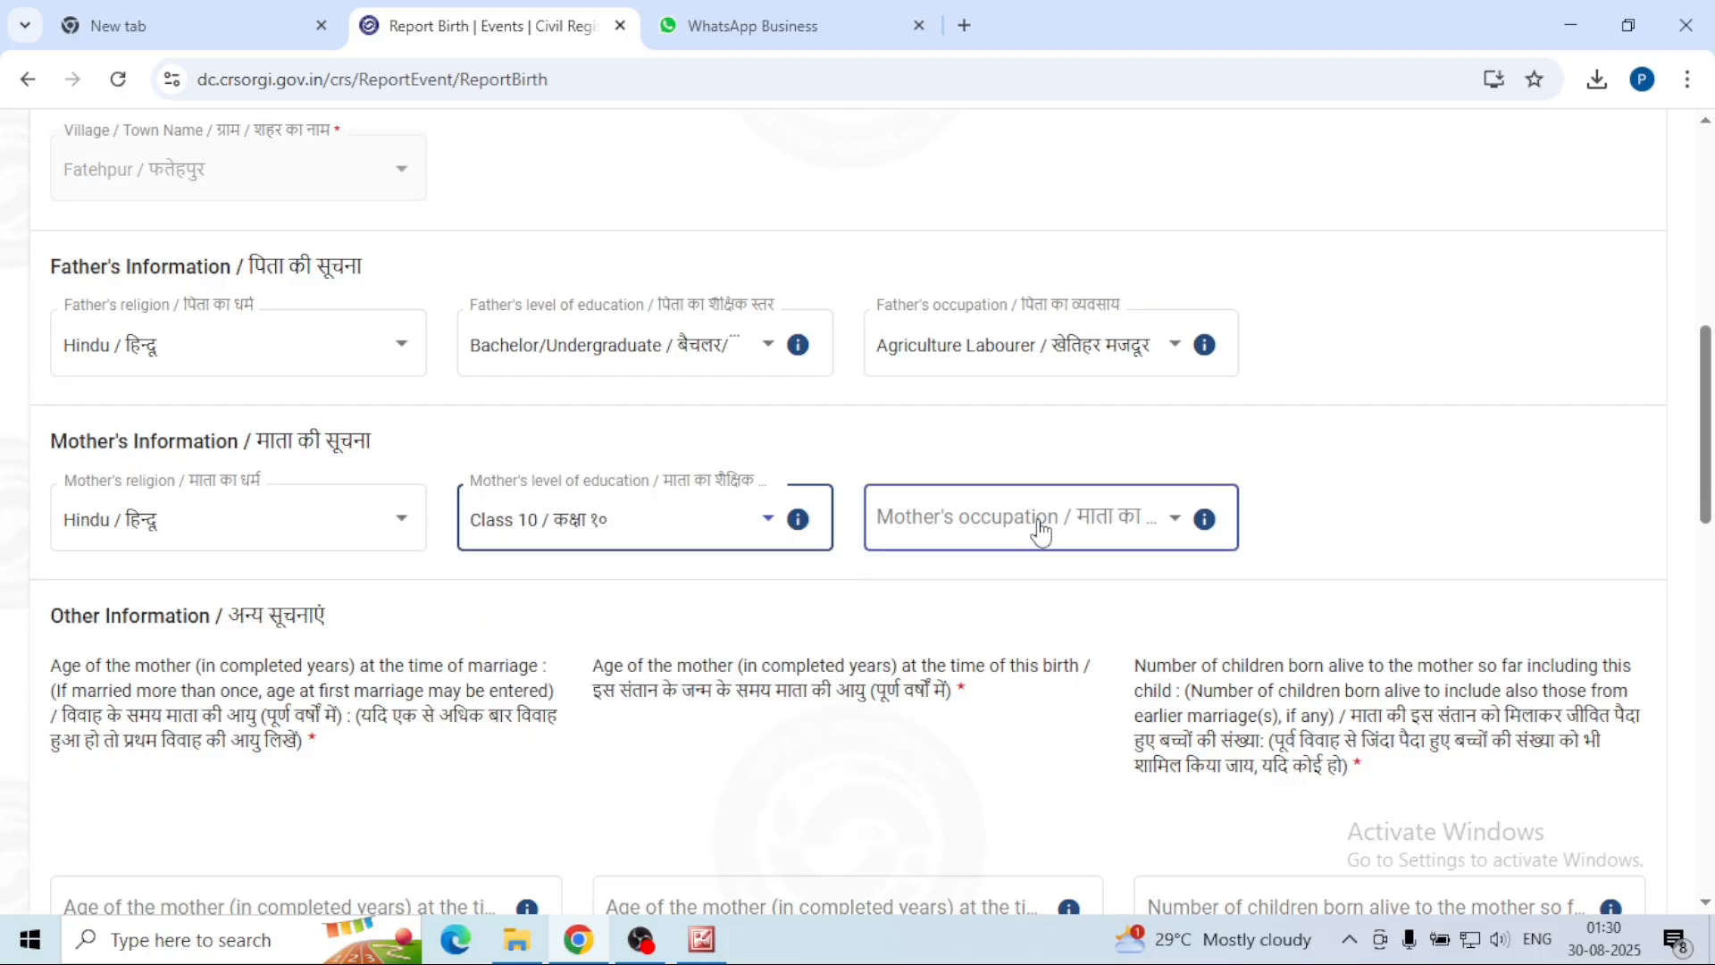
click(1175, 527)
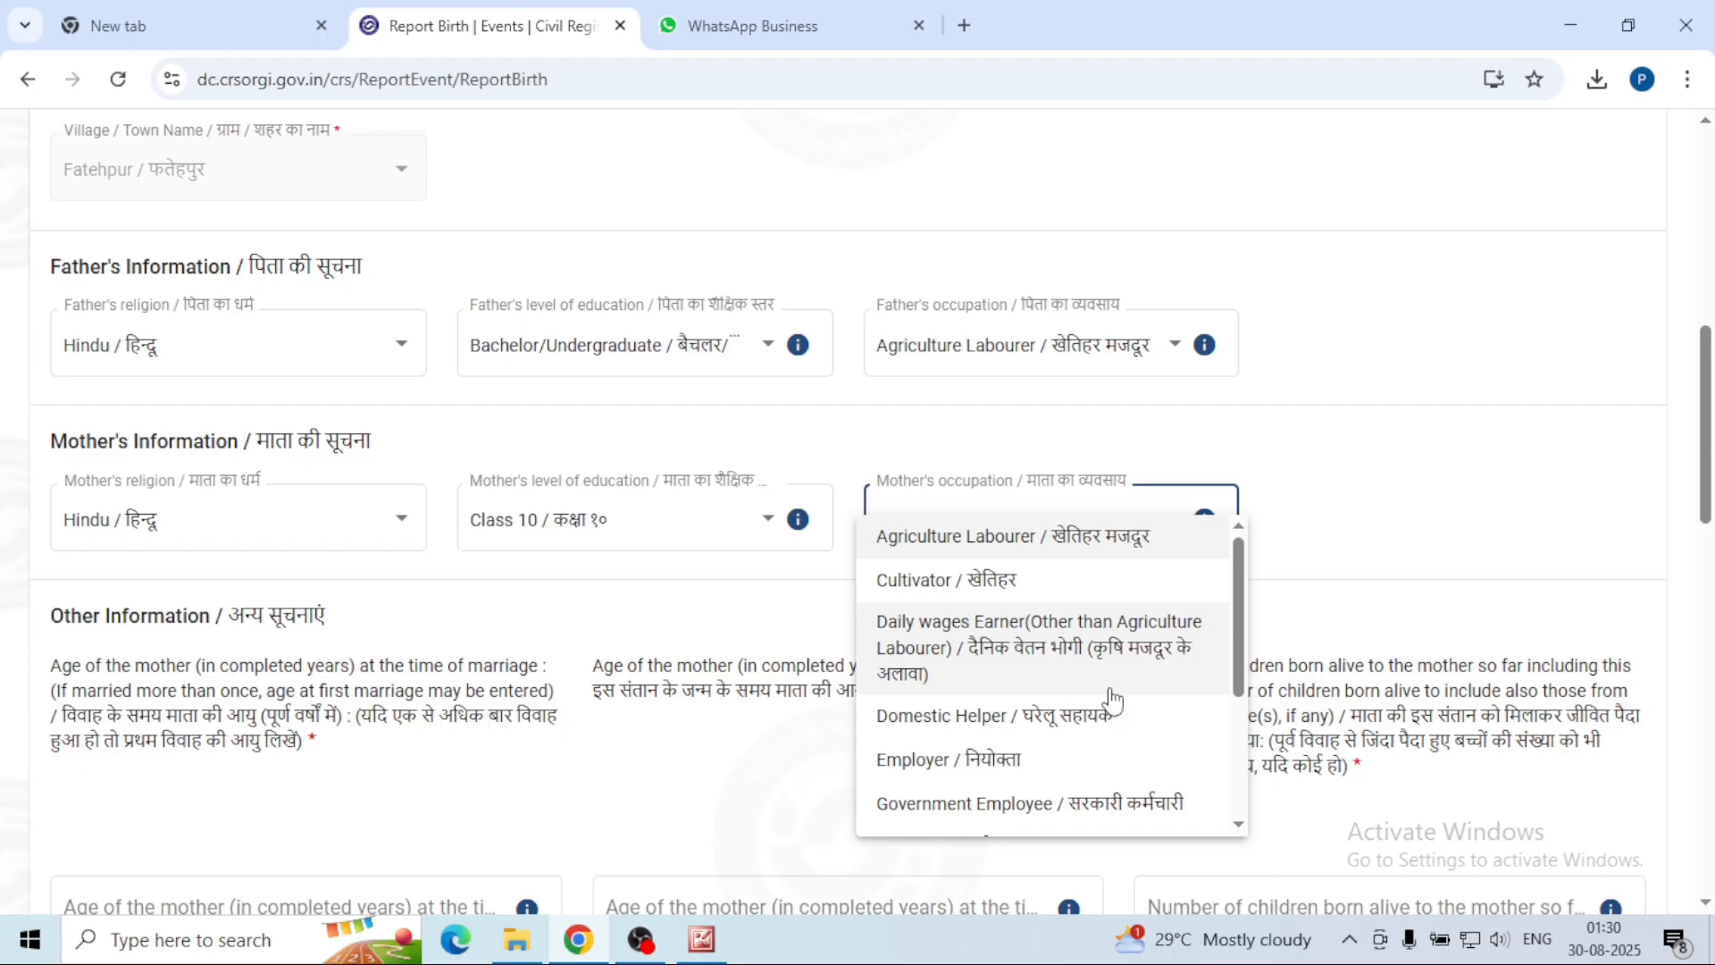
scroll(1112, 701, down, 2)
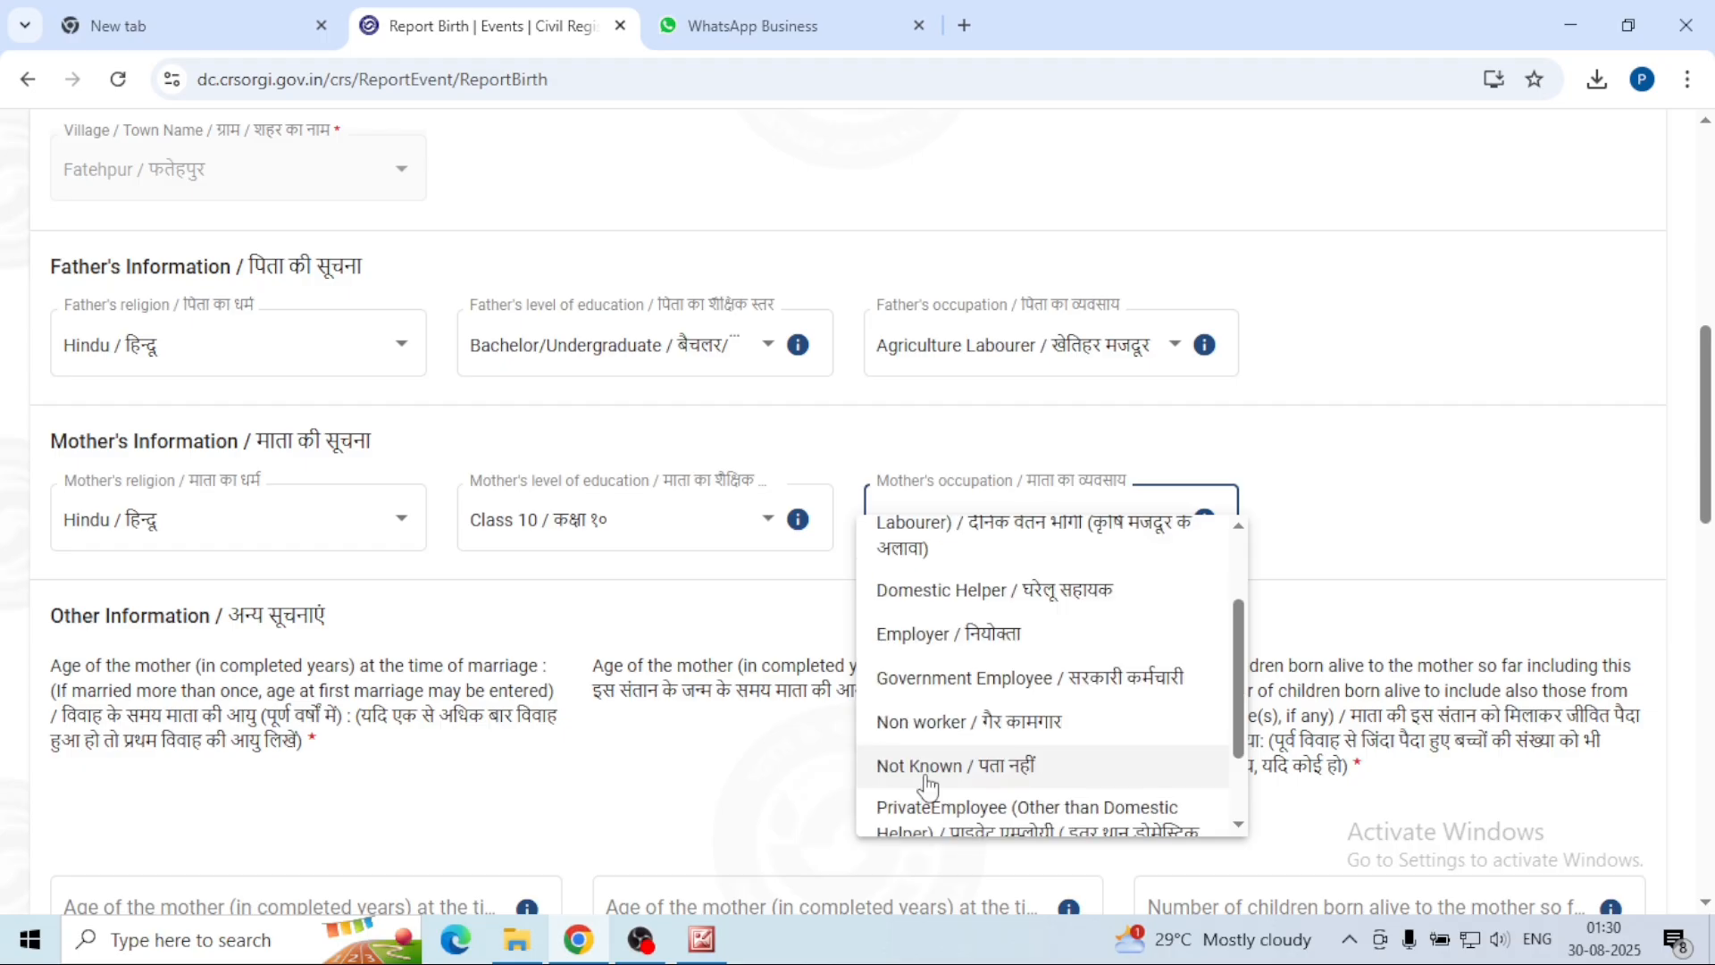
click(954, 783)
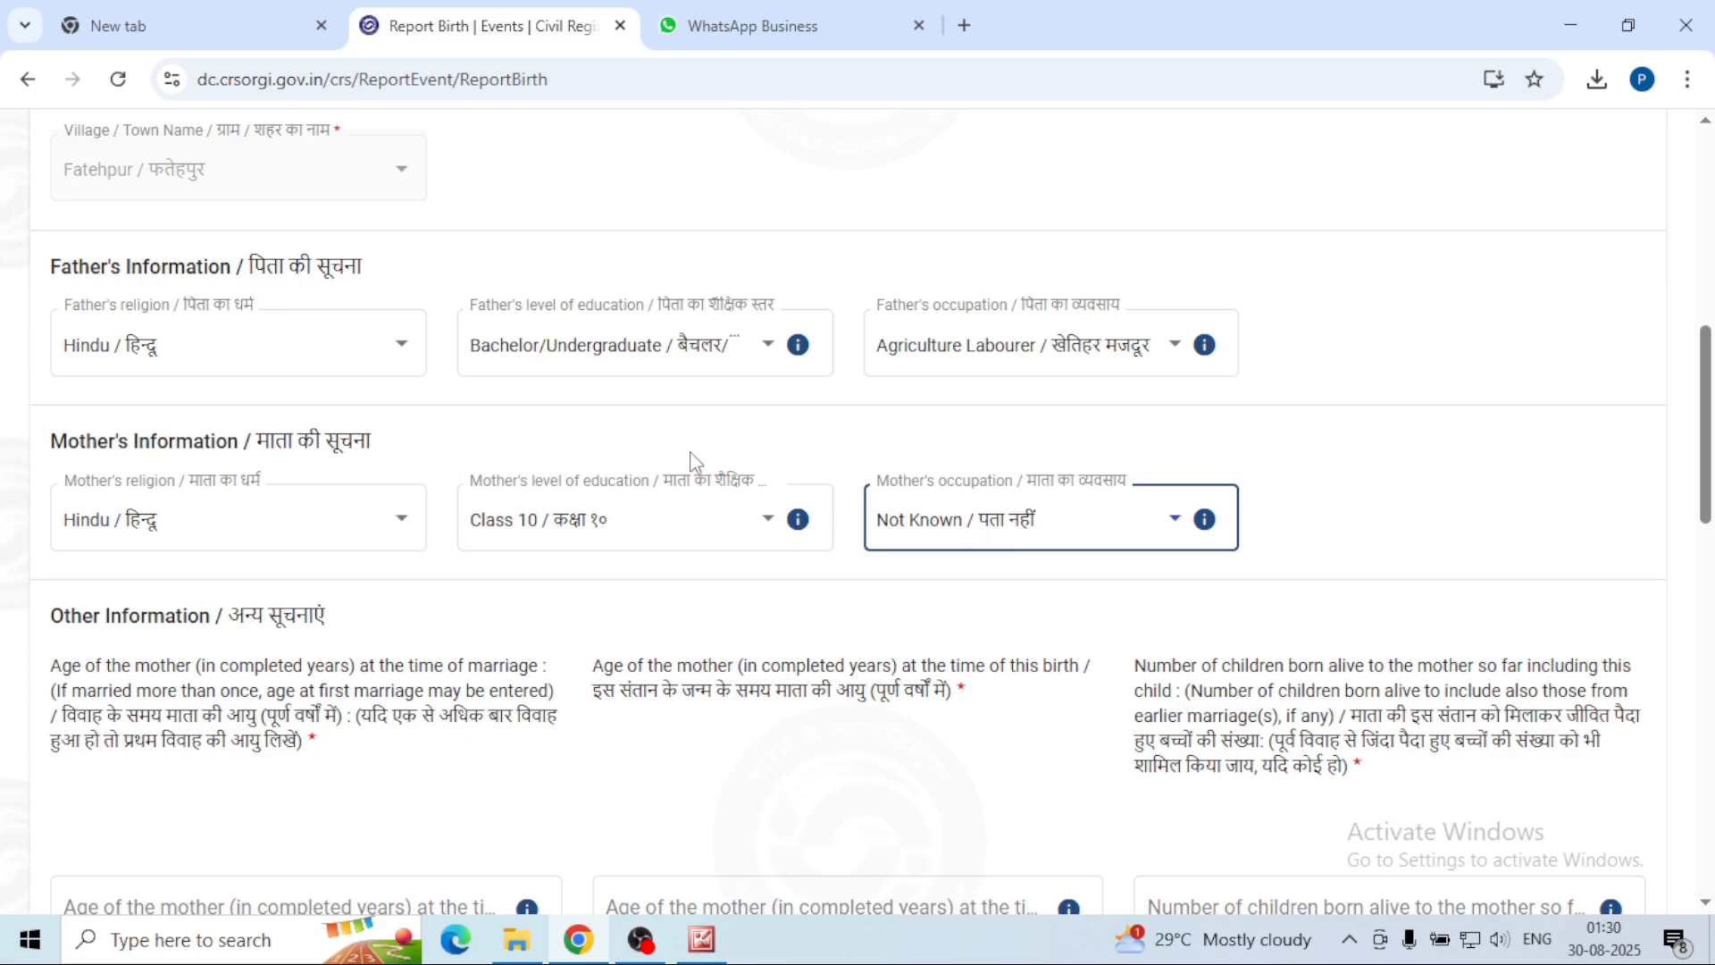
Step: Scroll down to Other Information and select the mother's age-at-marriage field
scroll(696, 460, down, 5)
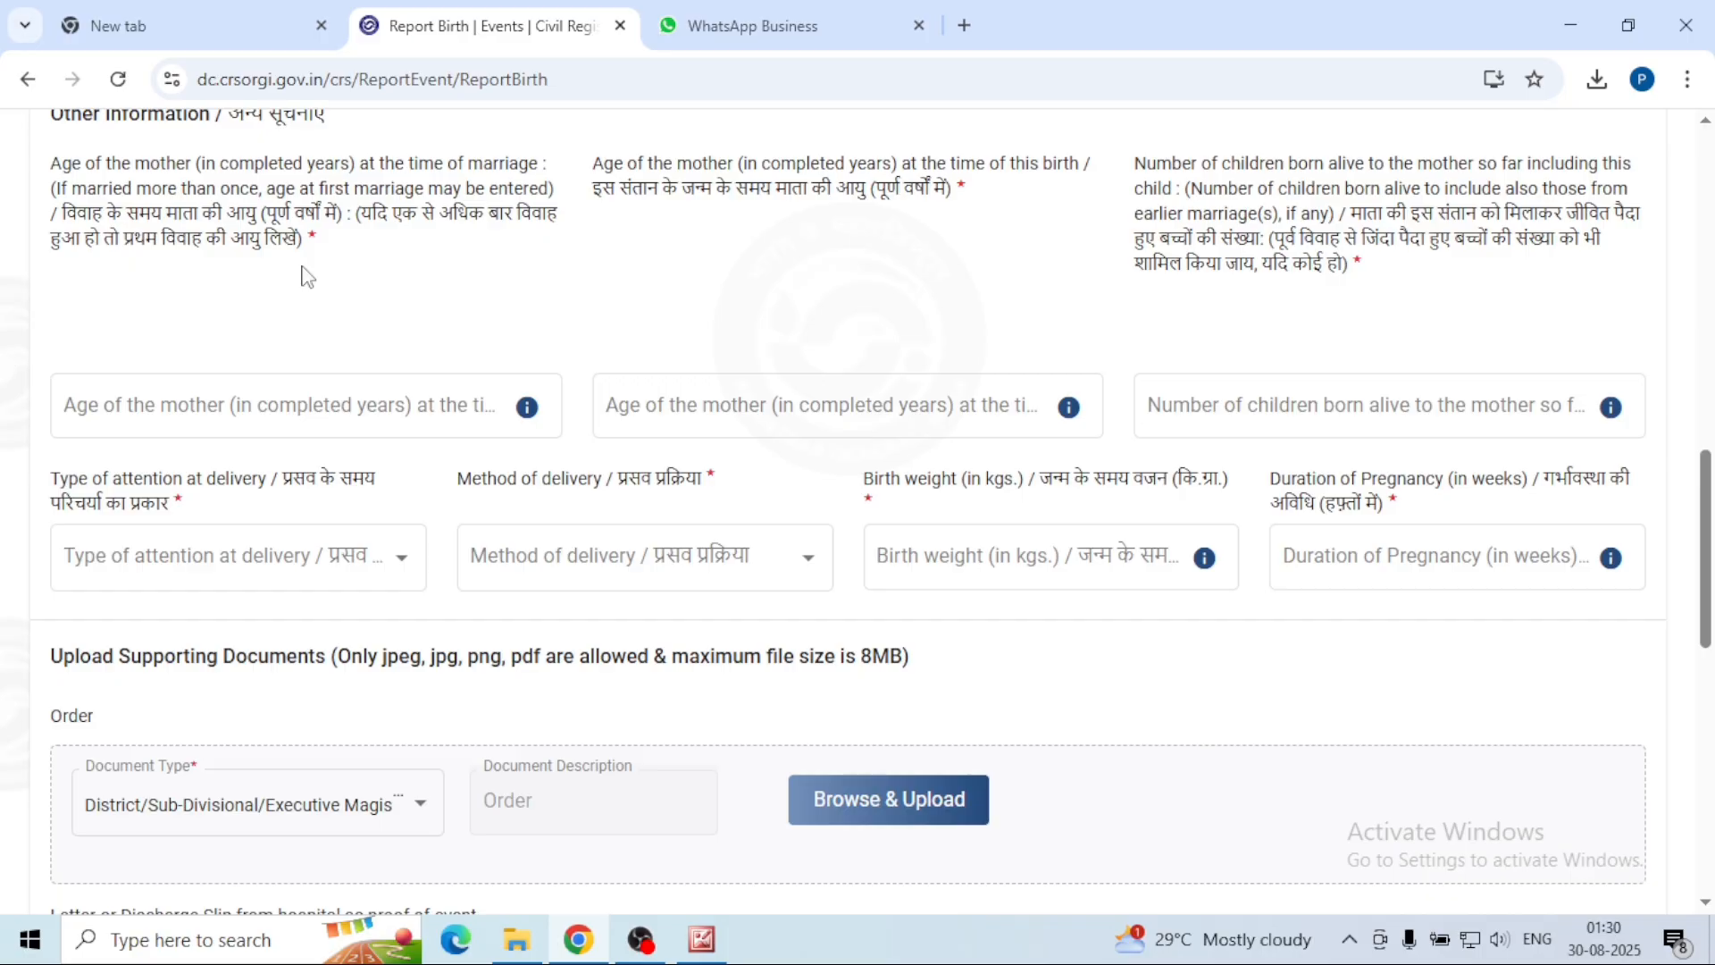
click(245, 428)
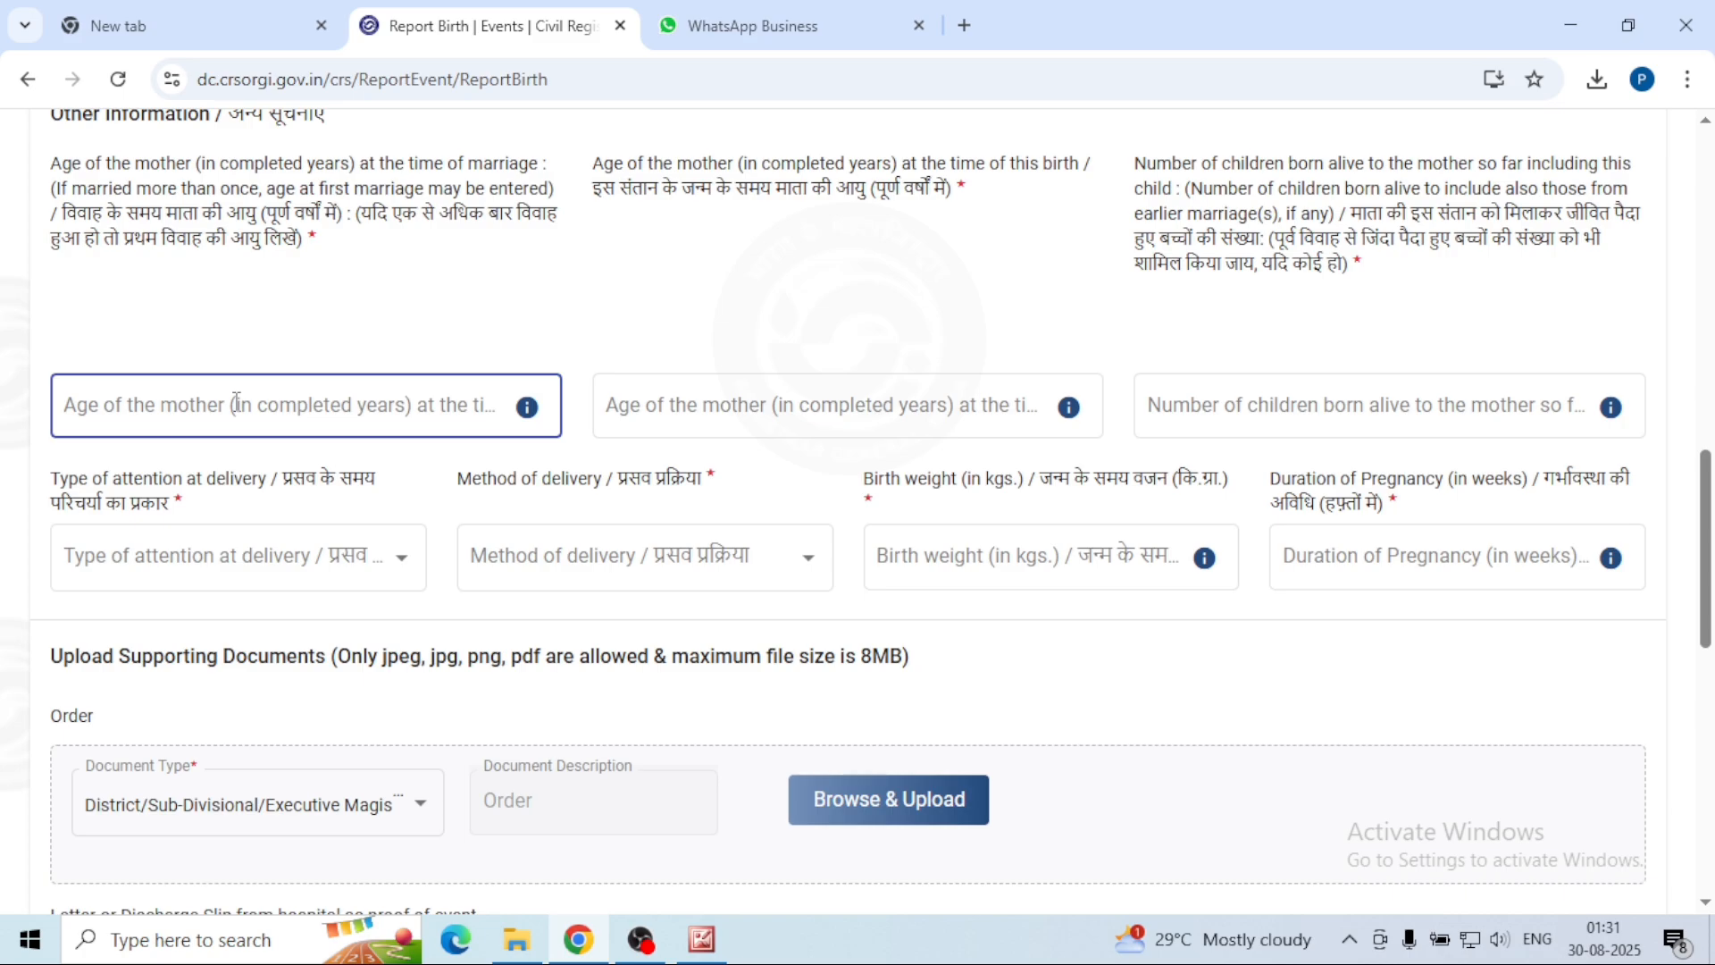
Step: Enter mother's age at marriage 20, age at this birth 27, and 1 child born alive
click(237, 402)
text(20)
key(Tab)
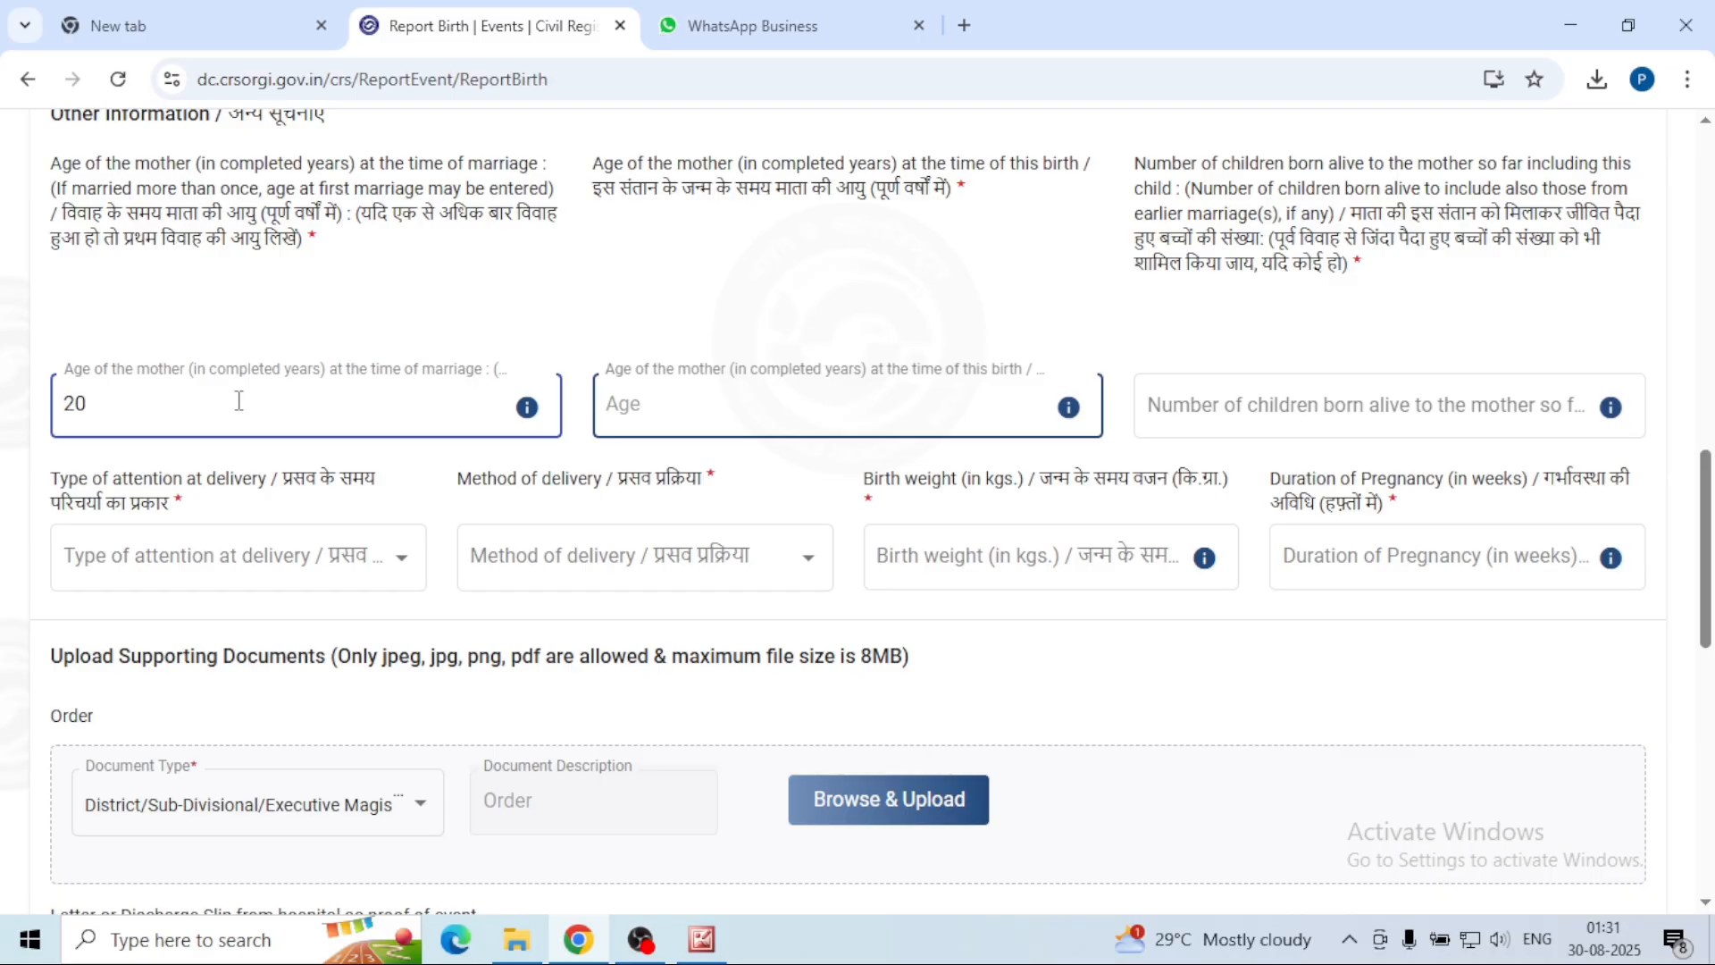
text(27)
key(Tab)
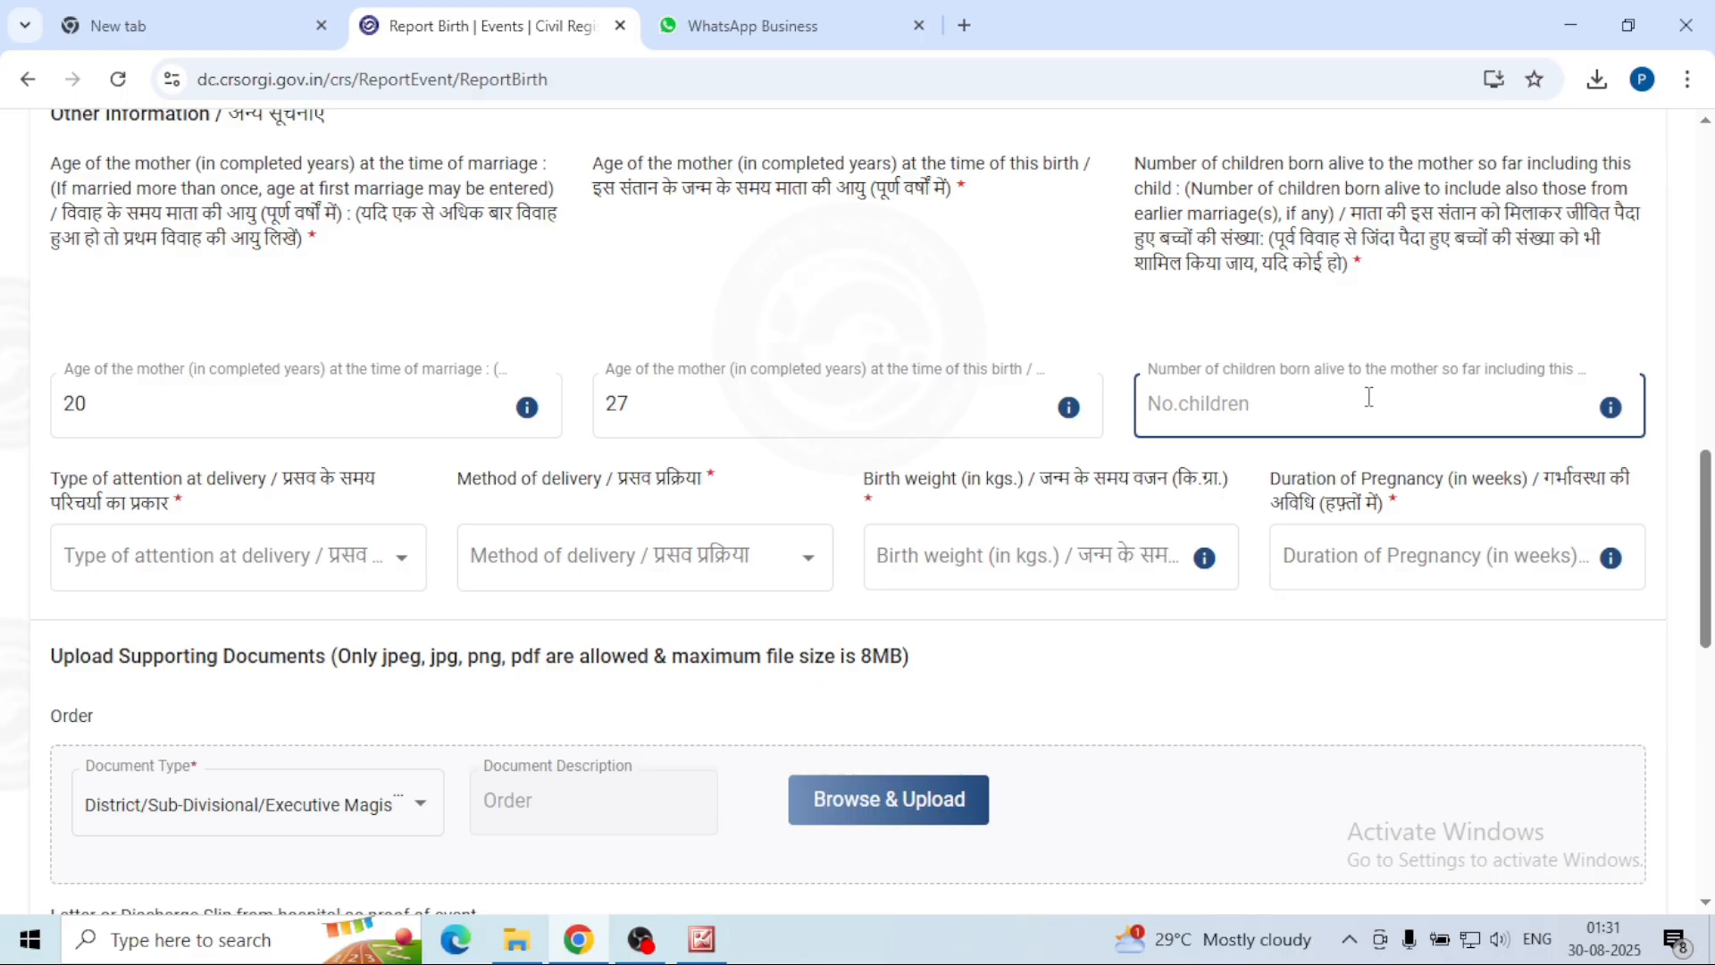
text(1)
key(Tab)
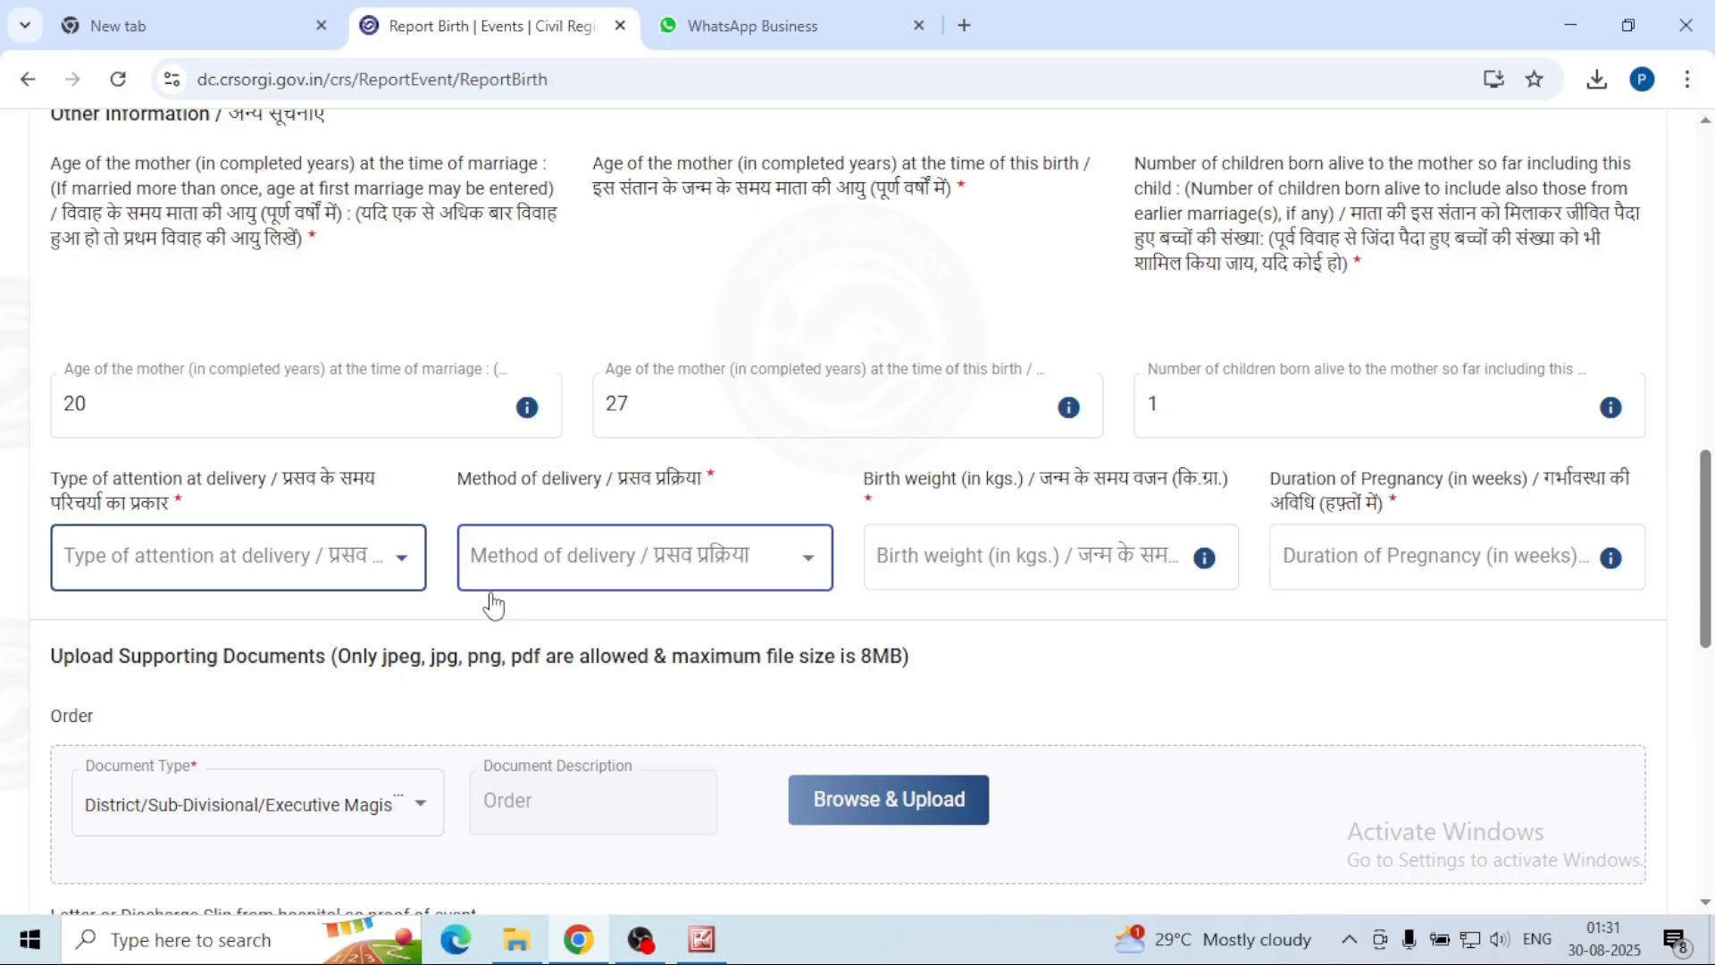
click(404, 560)
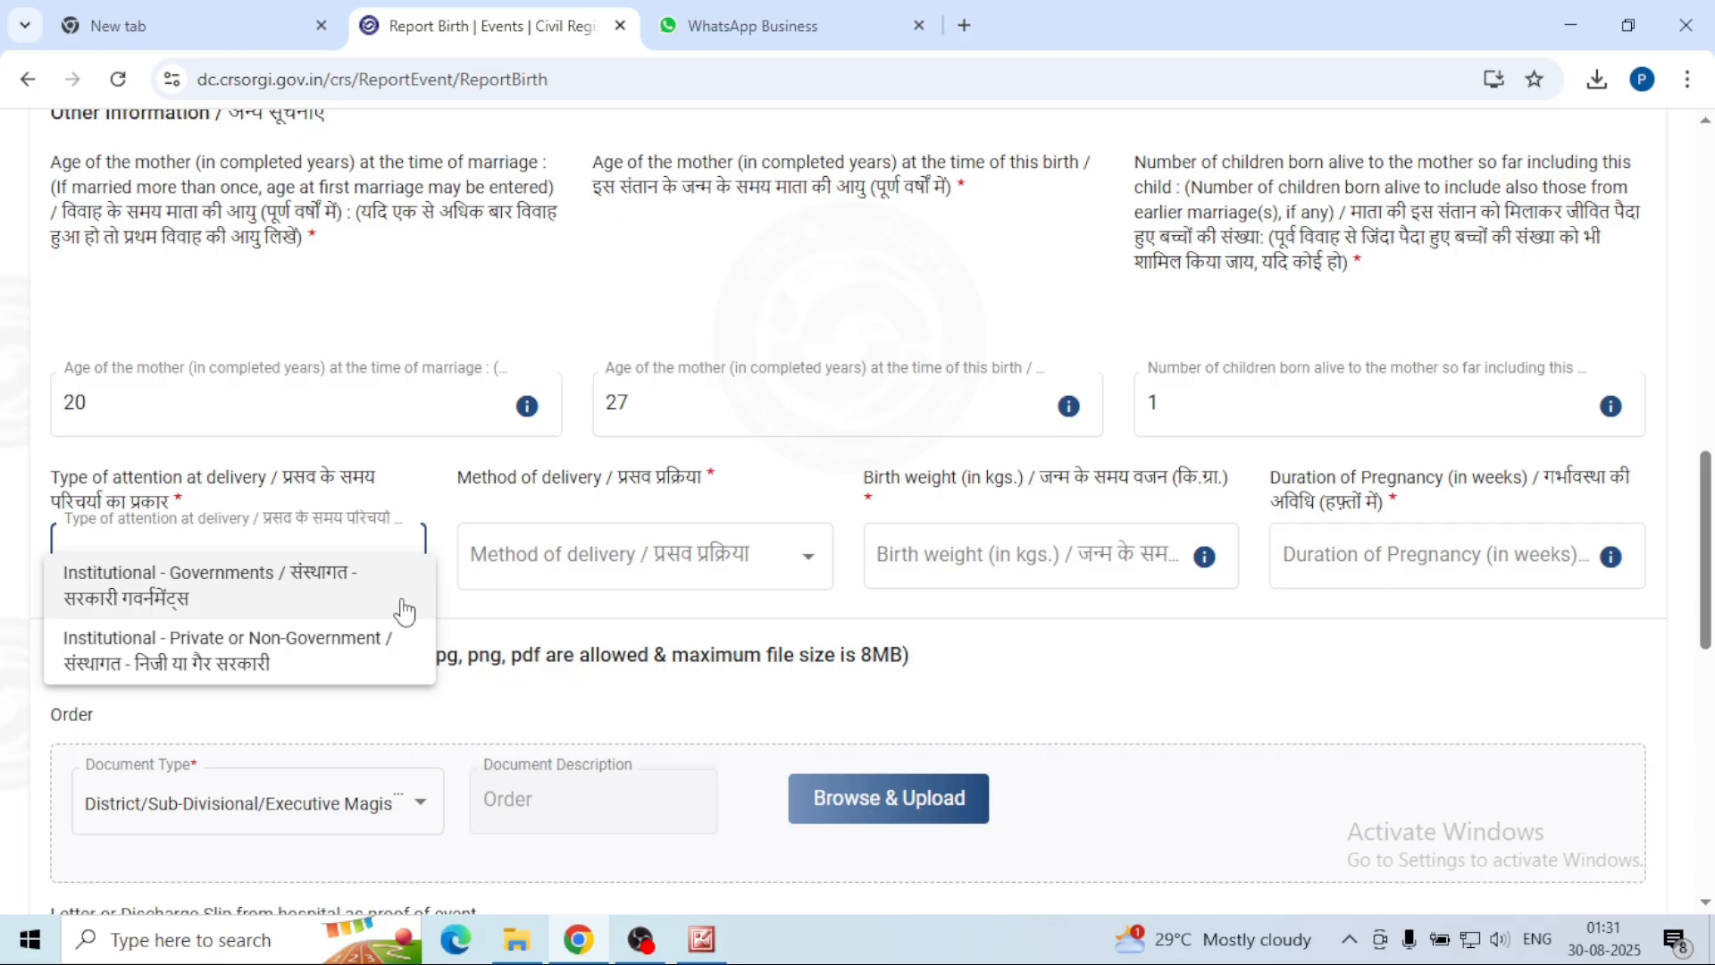
Step: Set delivery attention to Institutional - Private and the delivery method to Caesarean
scroll(405, 612, down, 3)
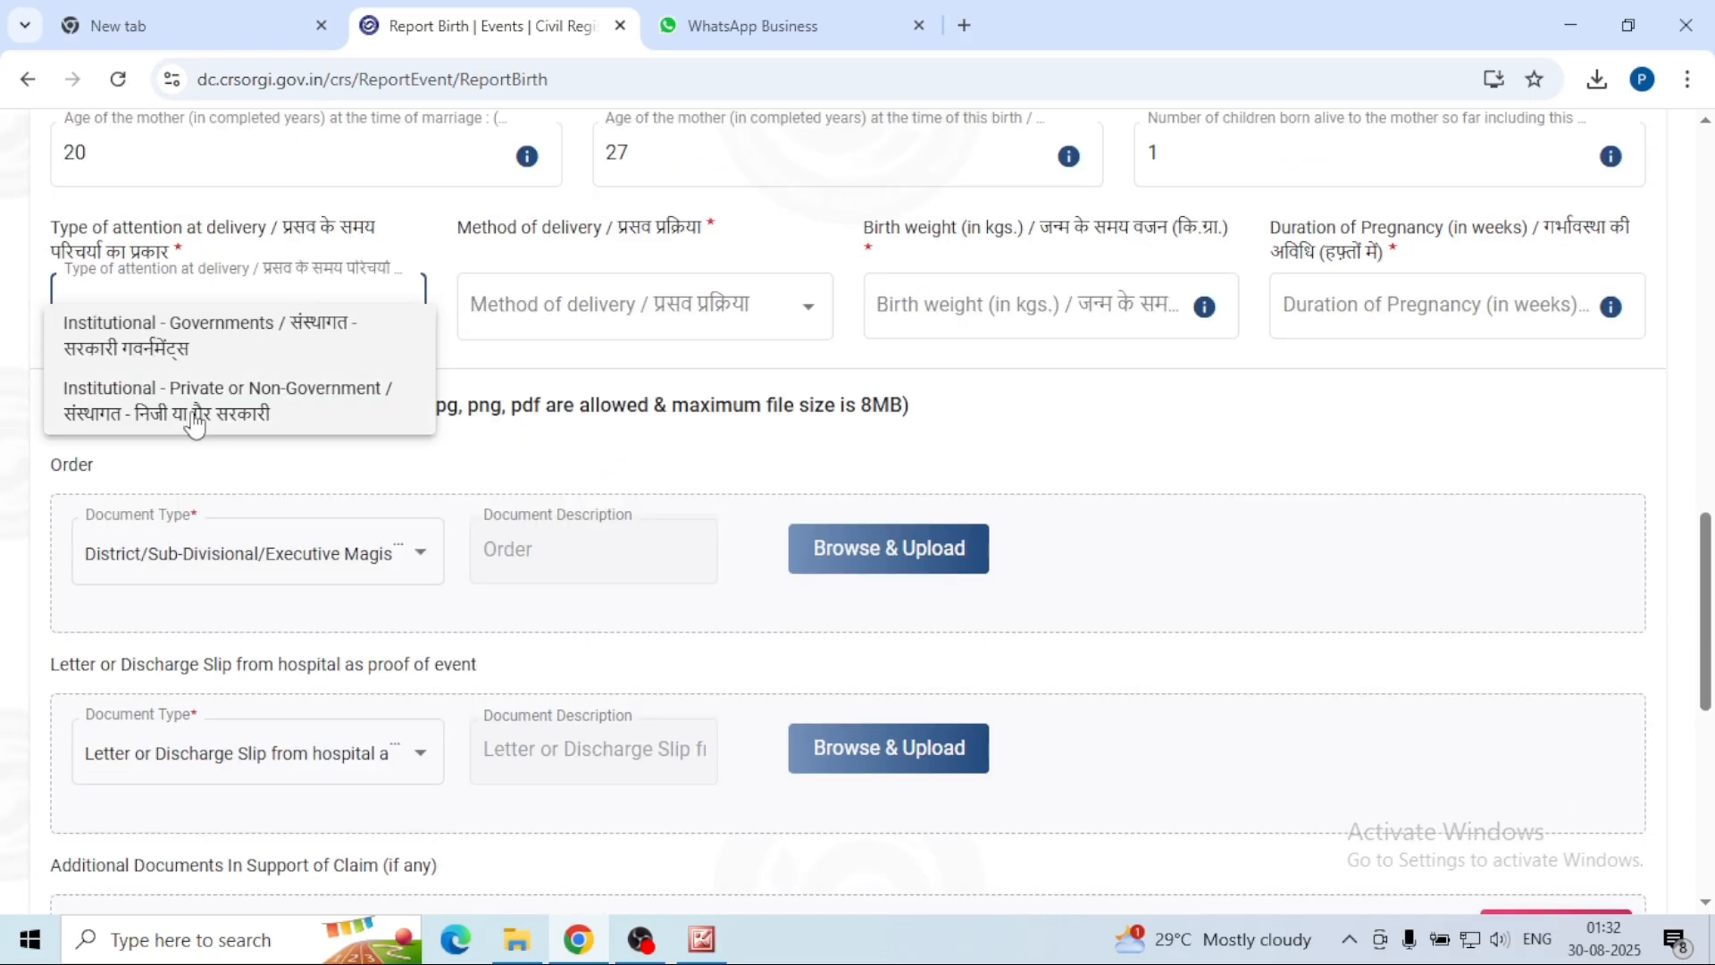
click(298, 409)
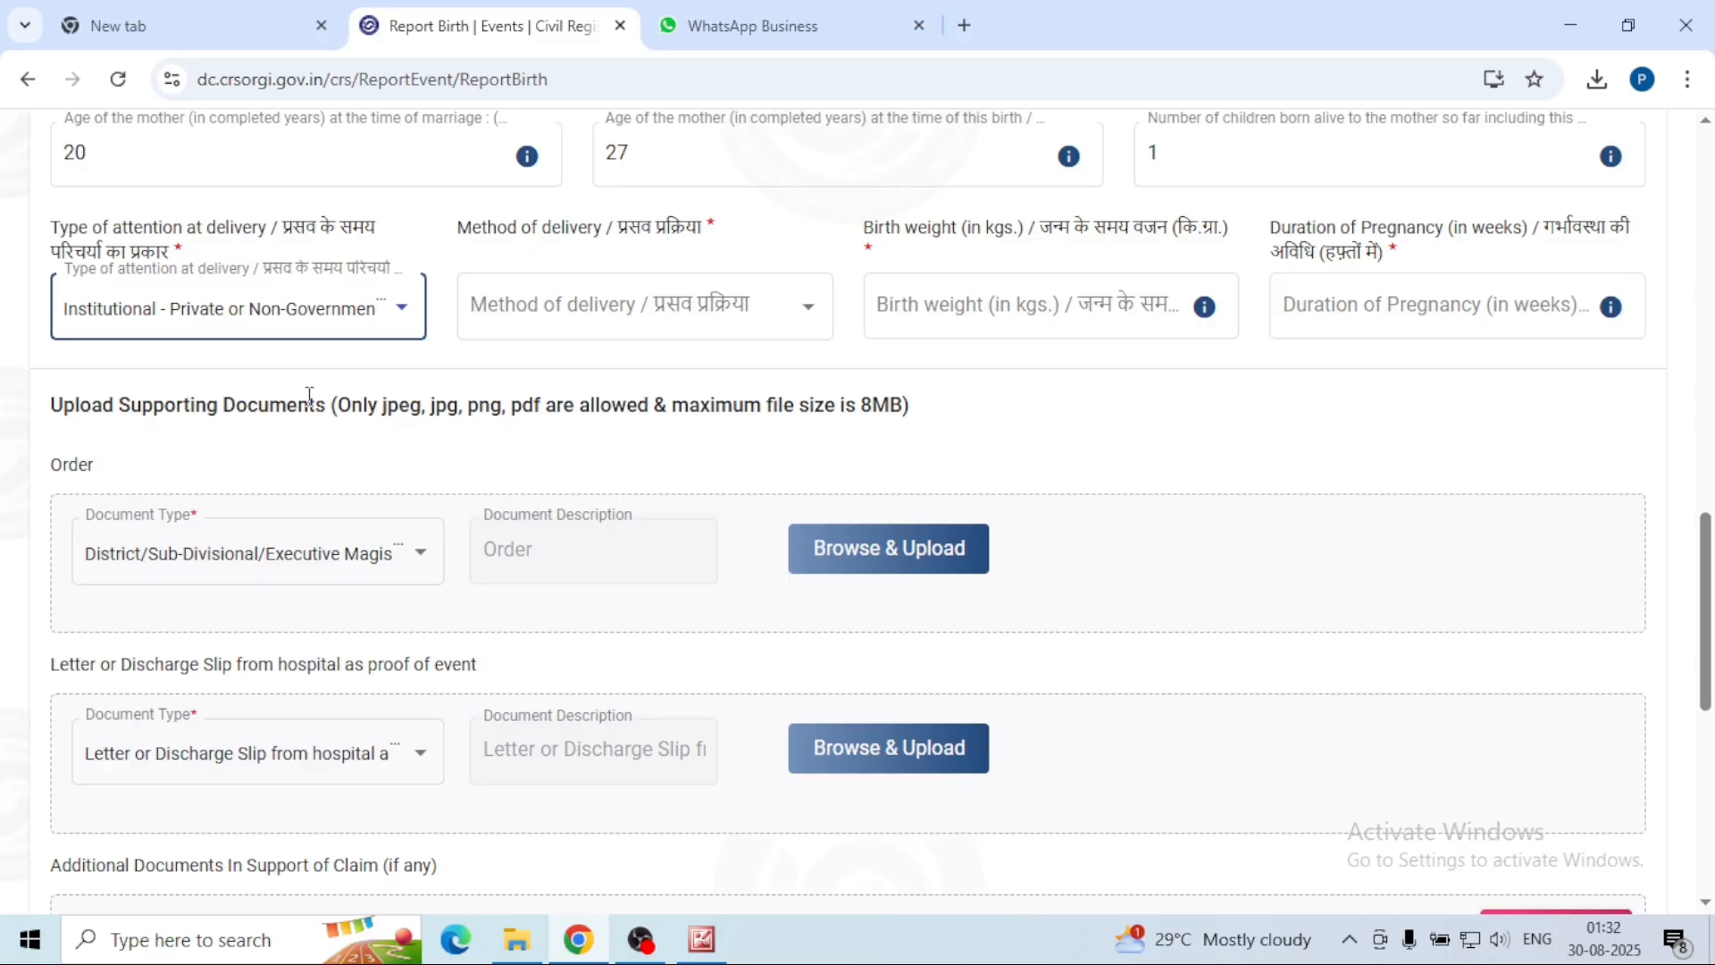
click(639, 325)
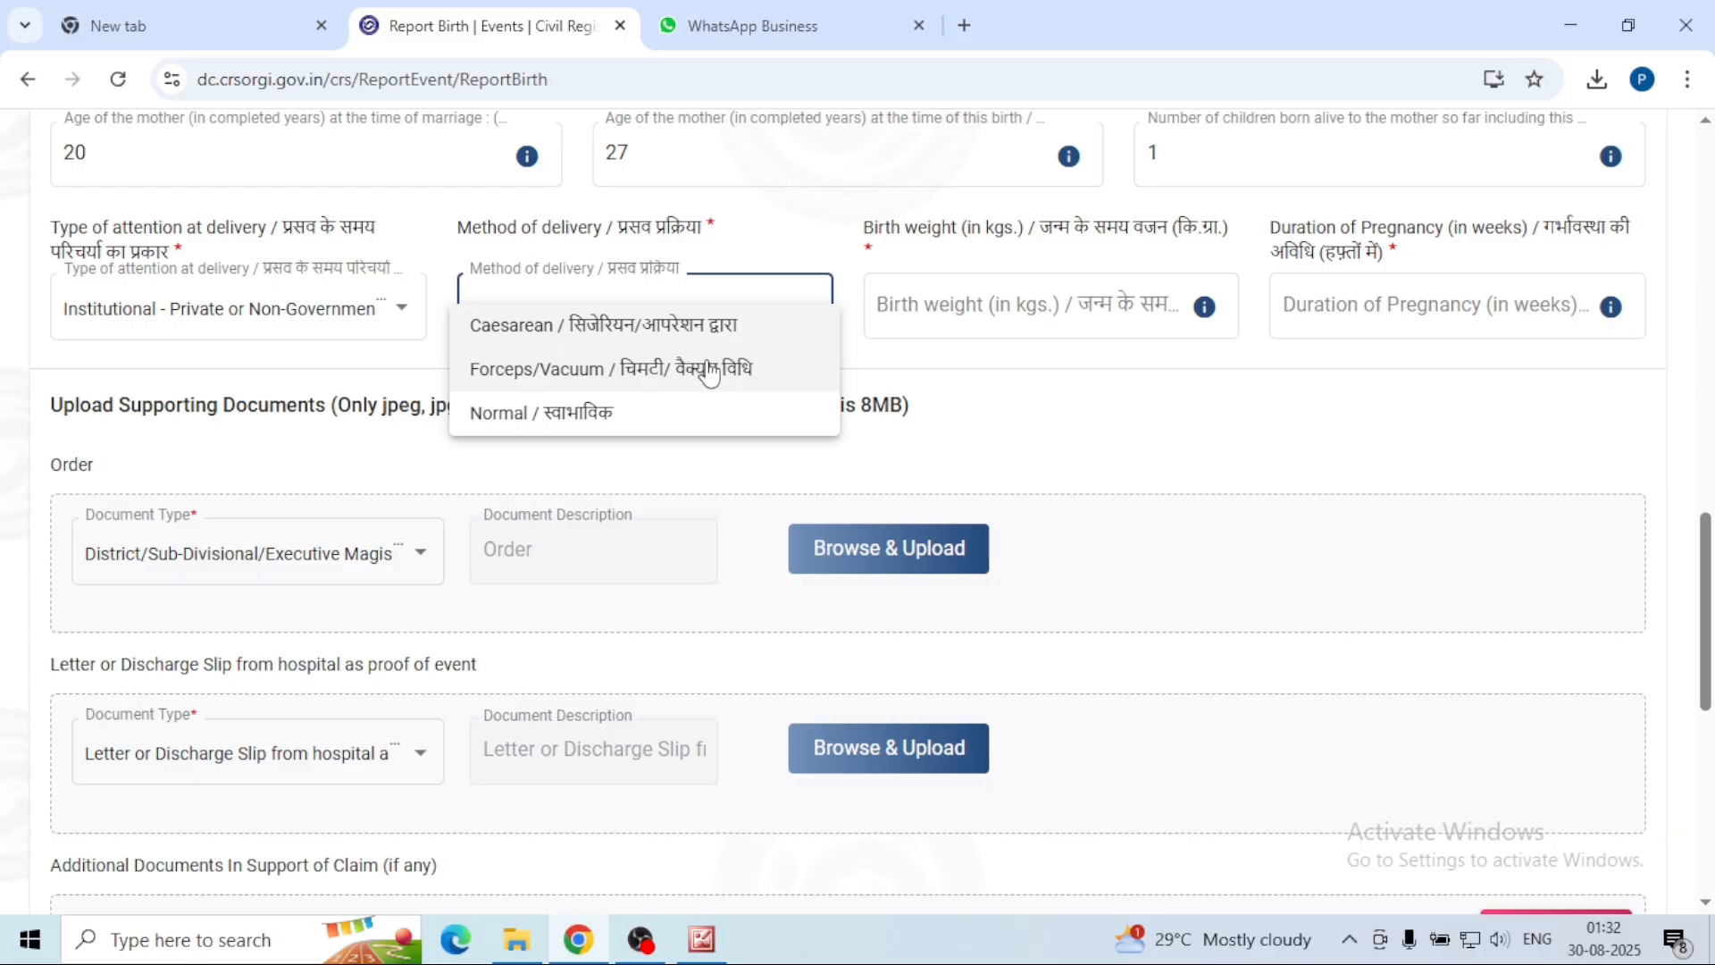
click(537, 344)
click(1108, 291)
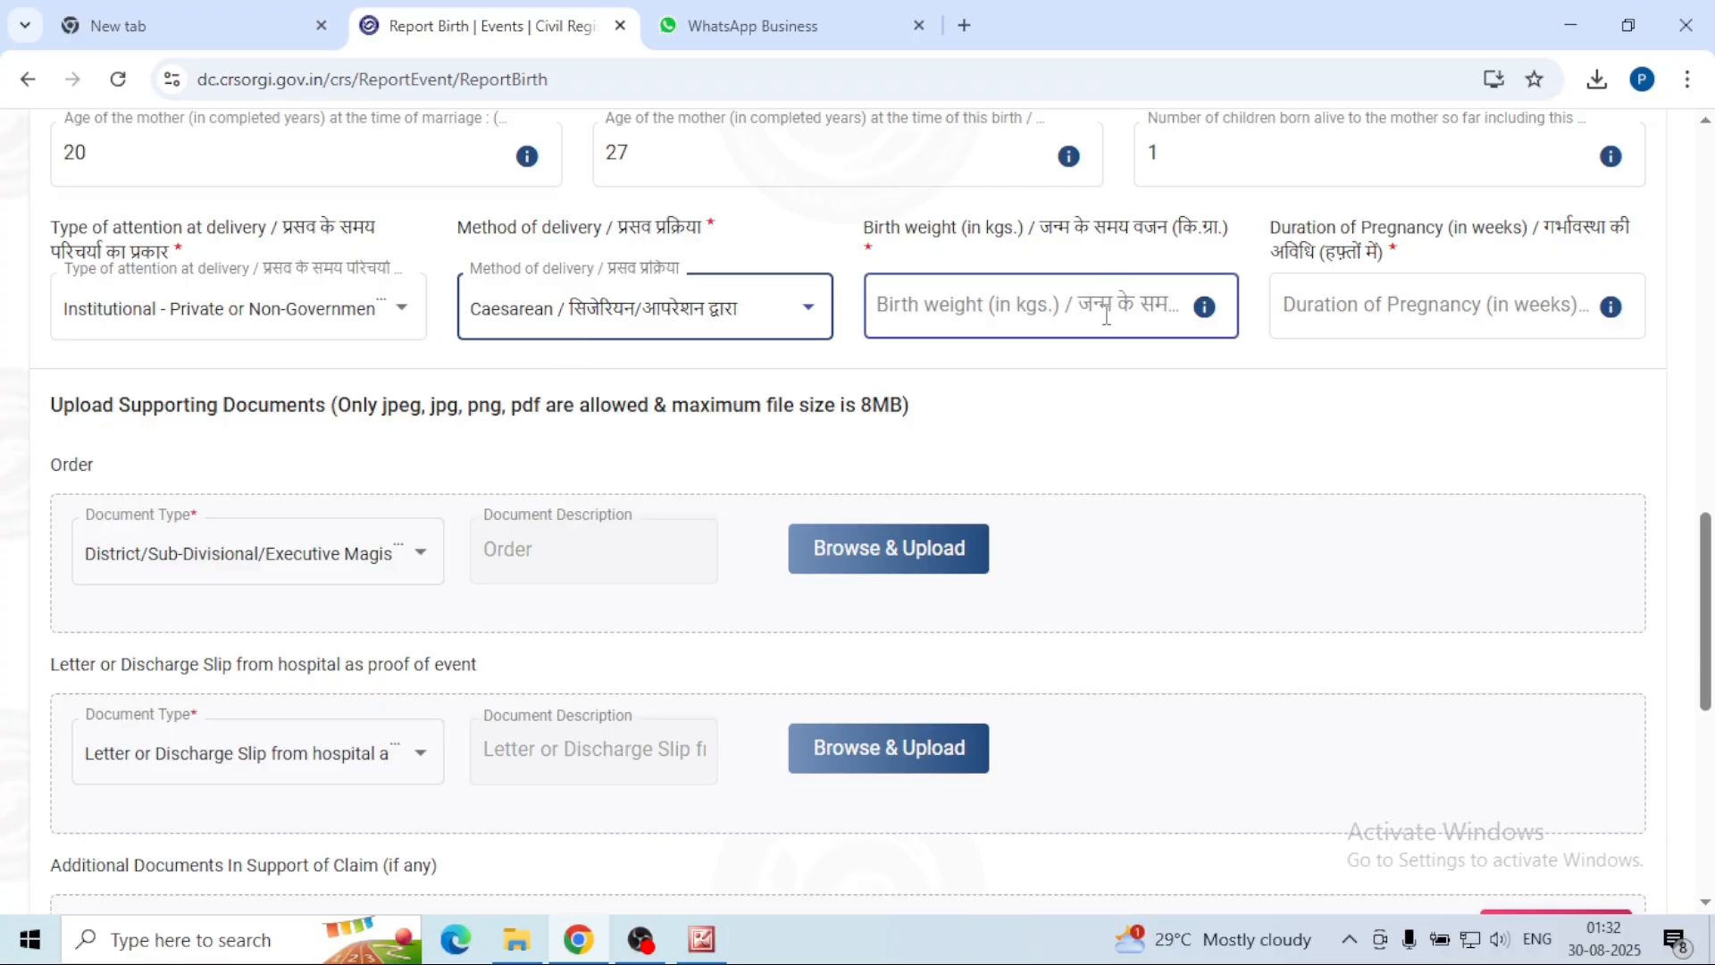
Step: Enter birth weight 3 kg and pregnancy duration 38 weeks
click(1114, 304)
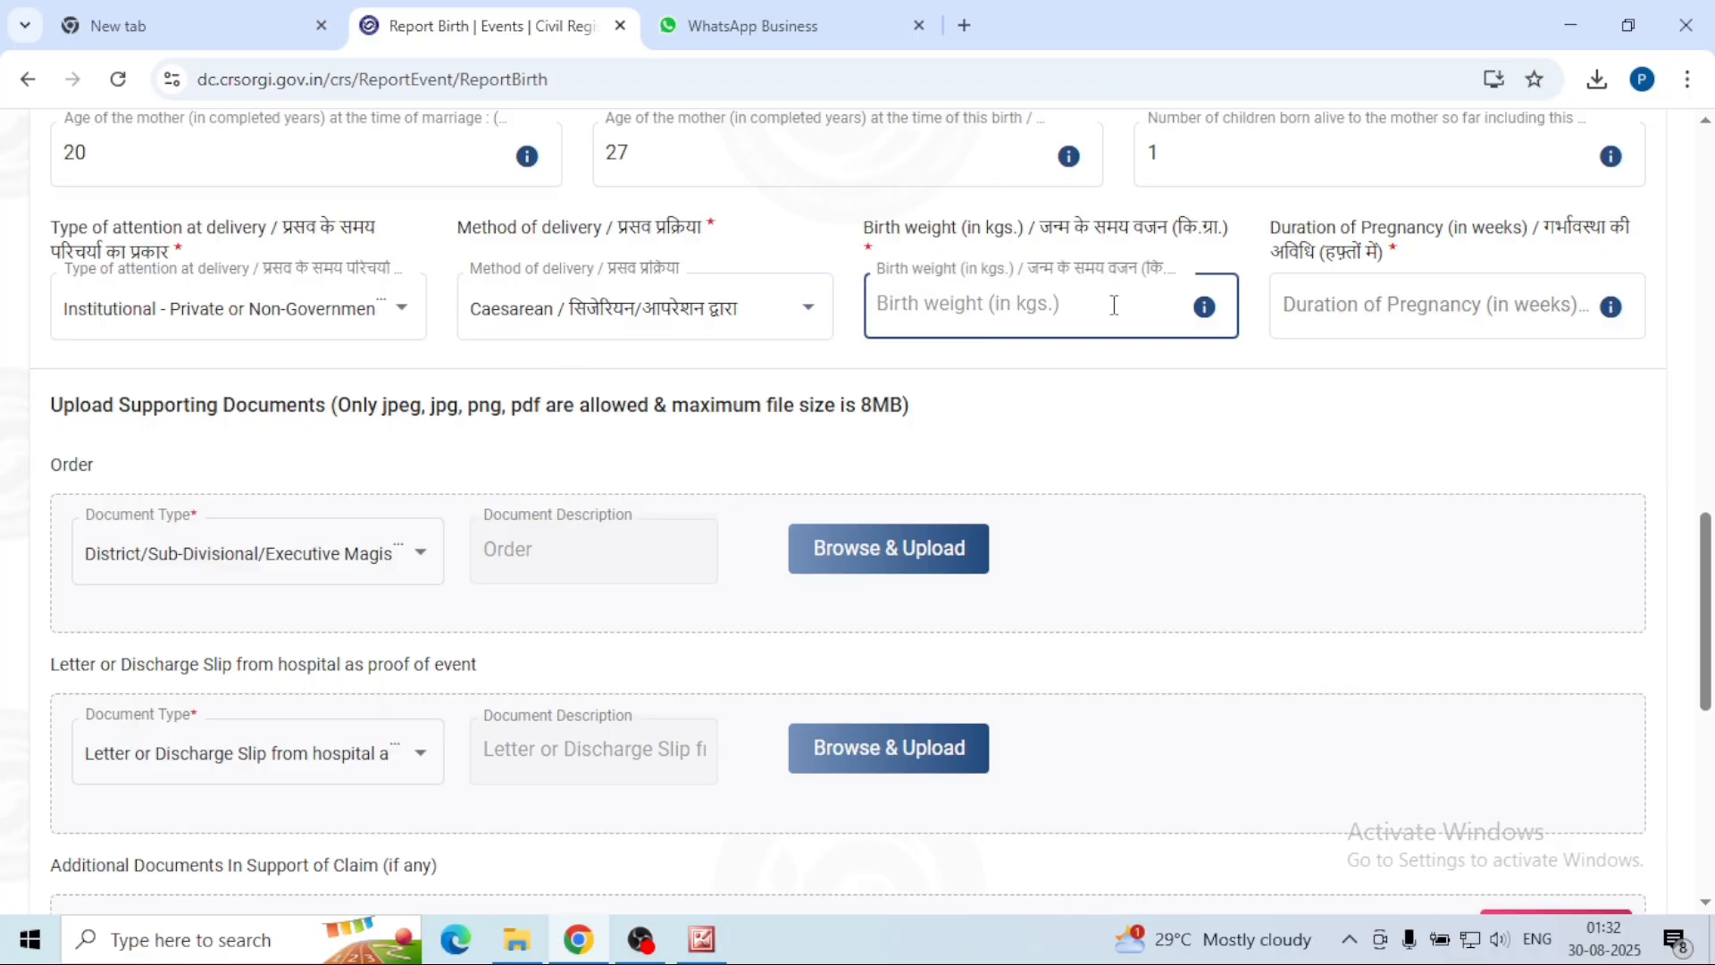
text(3)
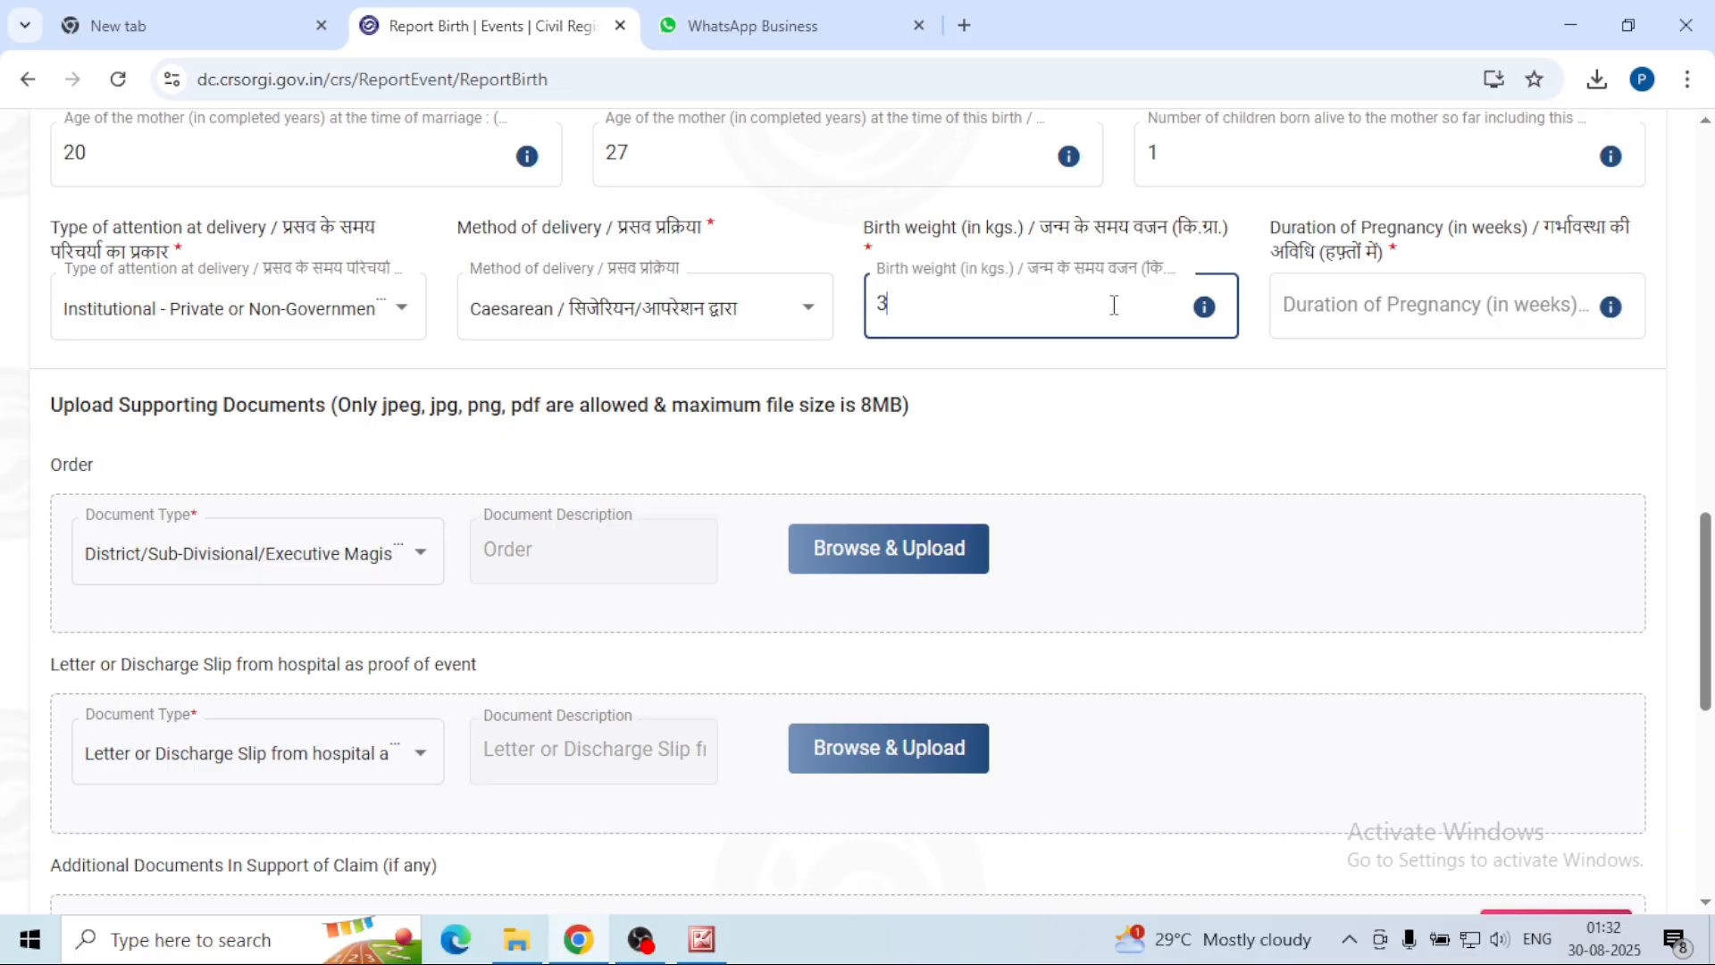
click(1423, 308)
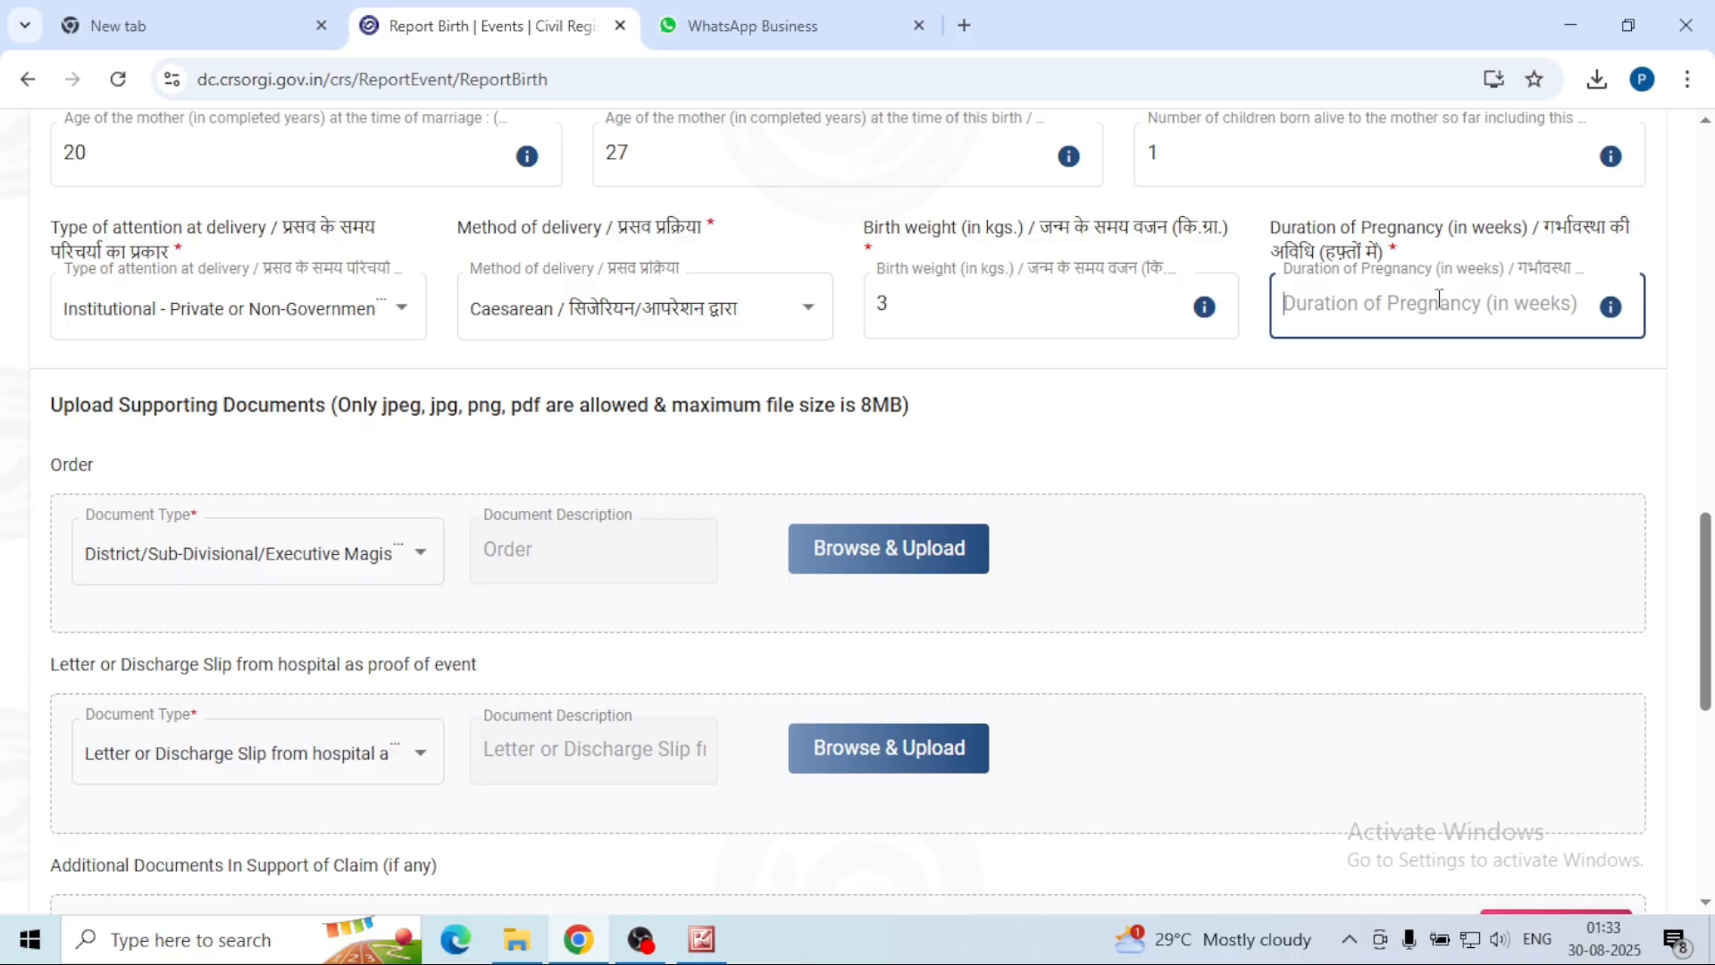
text(38)
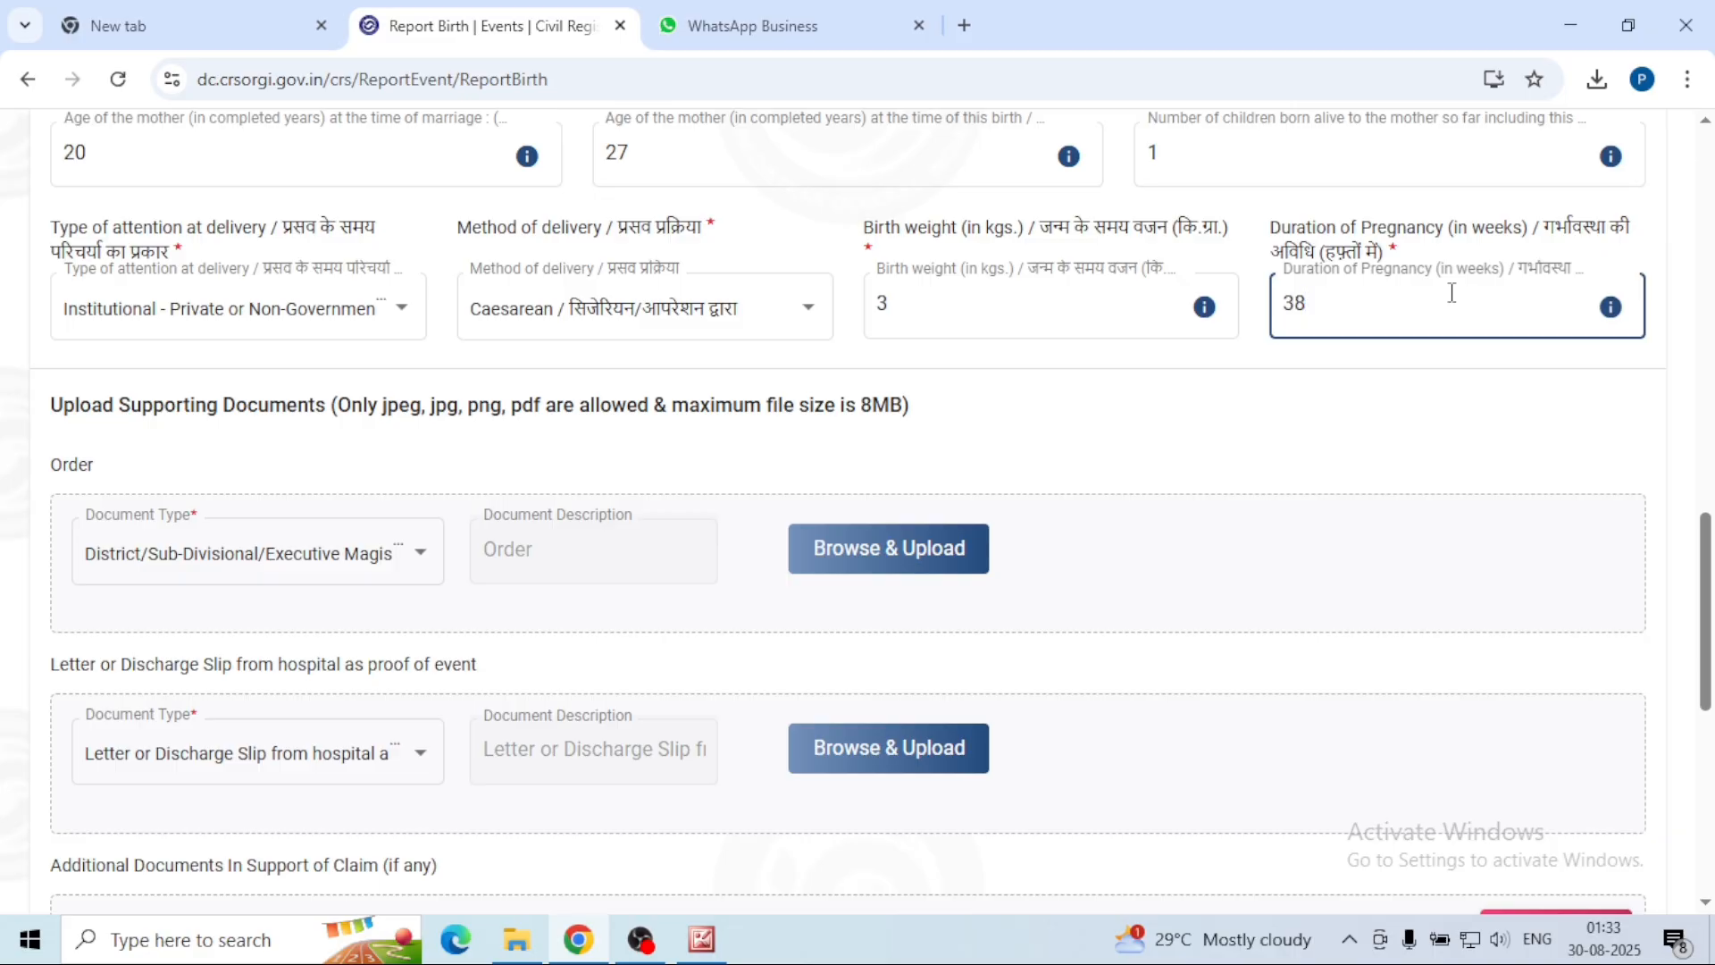
key(Tab)
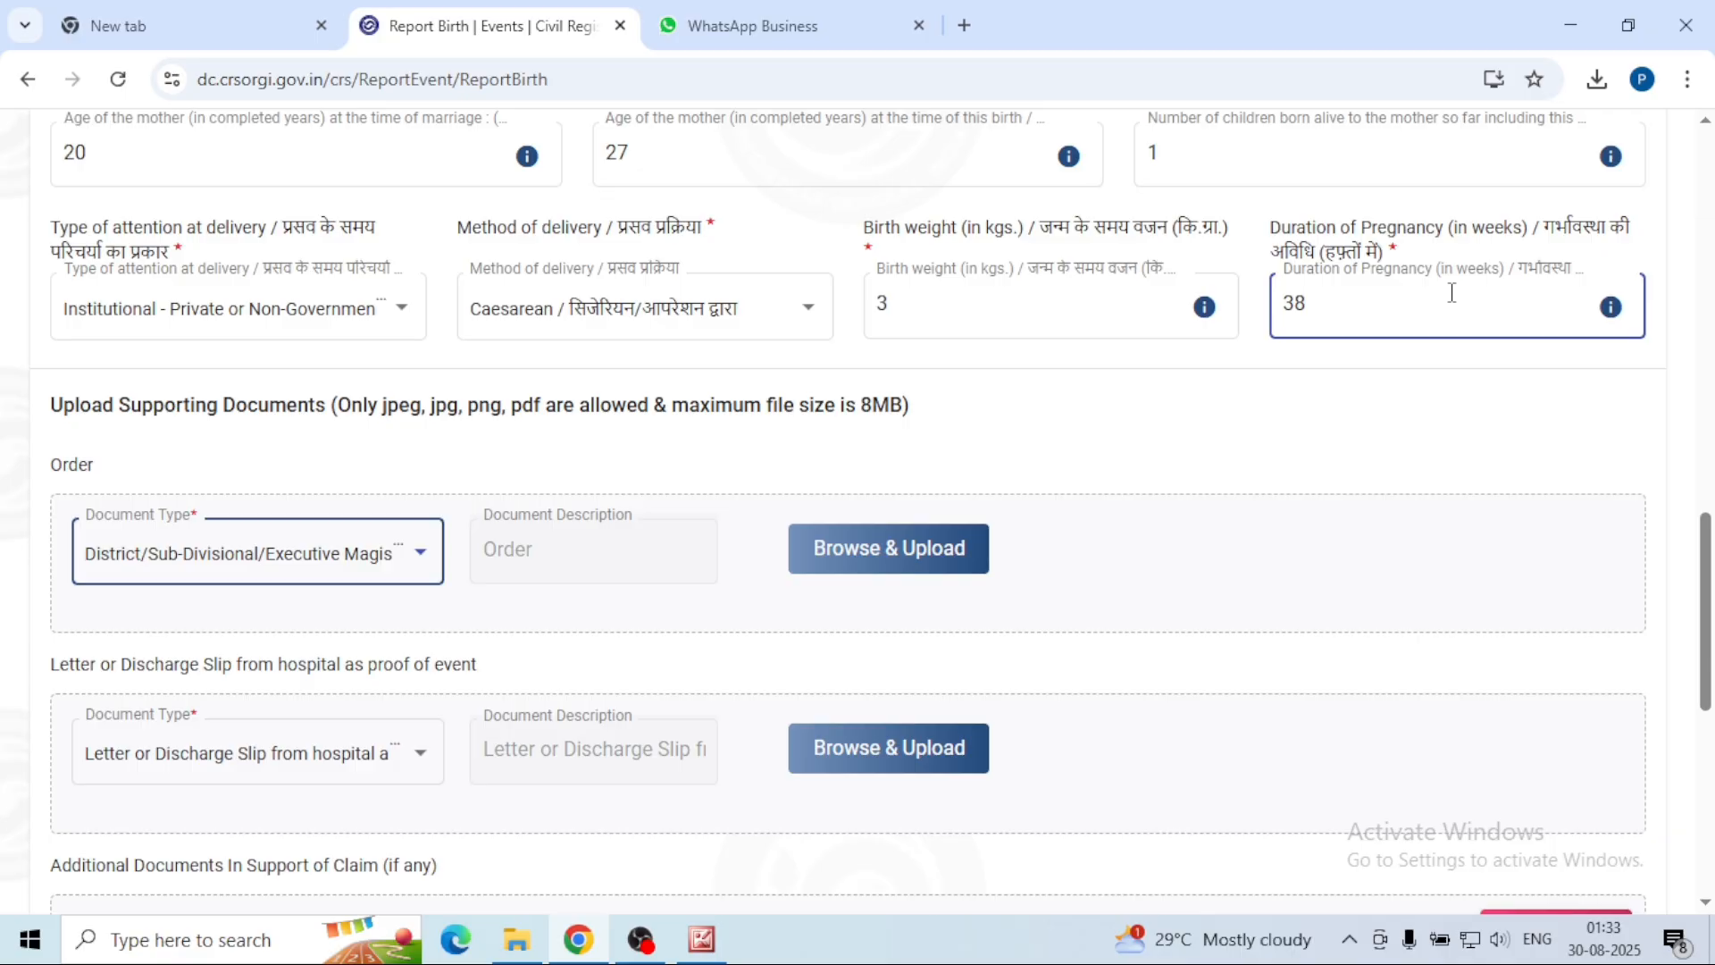
Step: Set the Order document type to District/Sub-Divisional/Executive Magistrate Order
scroll(1198, 586, down, 3)
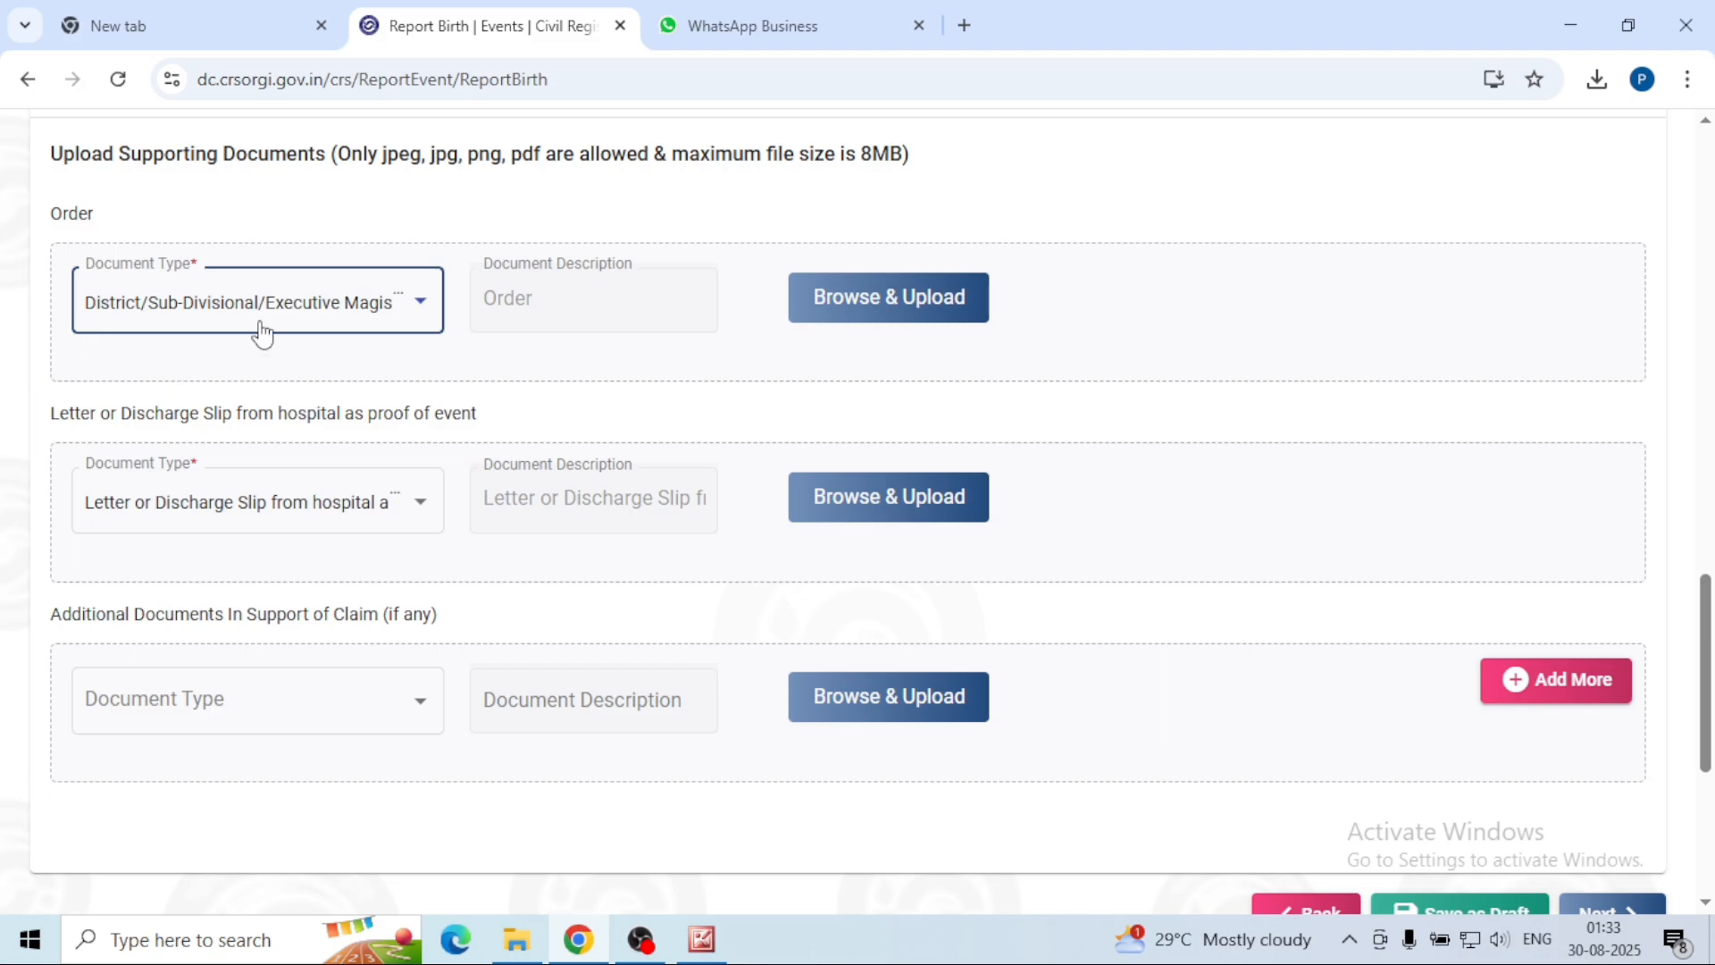
click(427, 304)
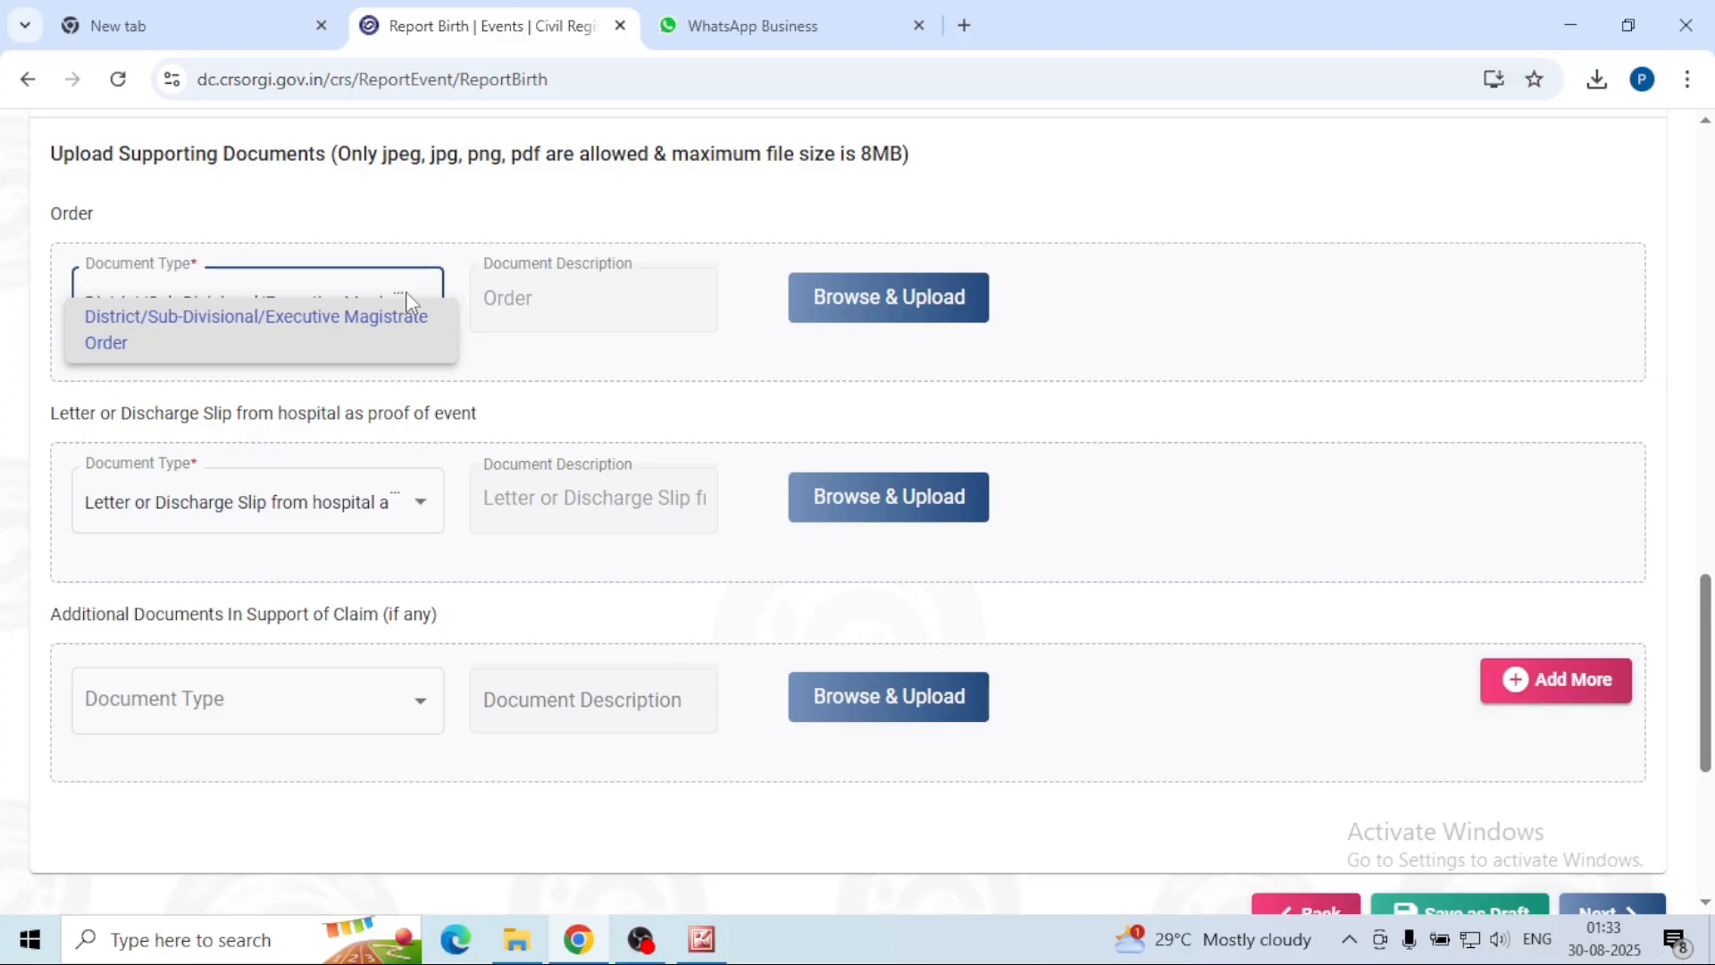
click(417, 307)
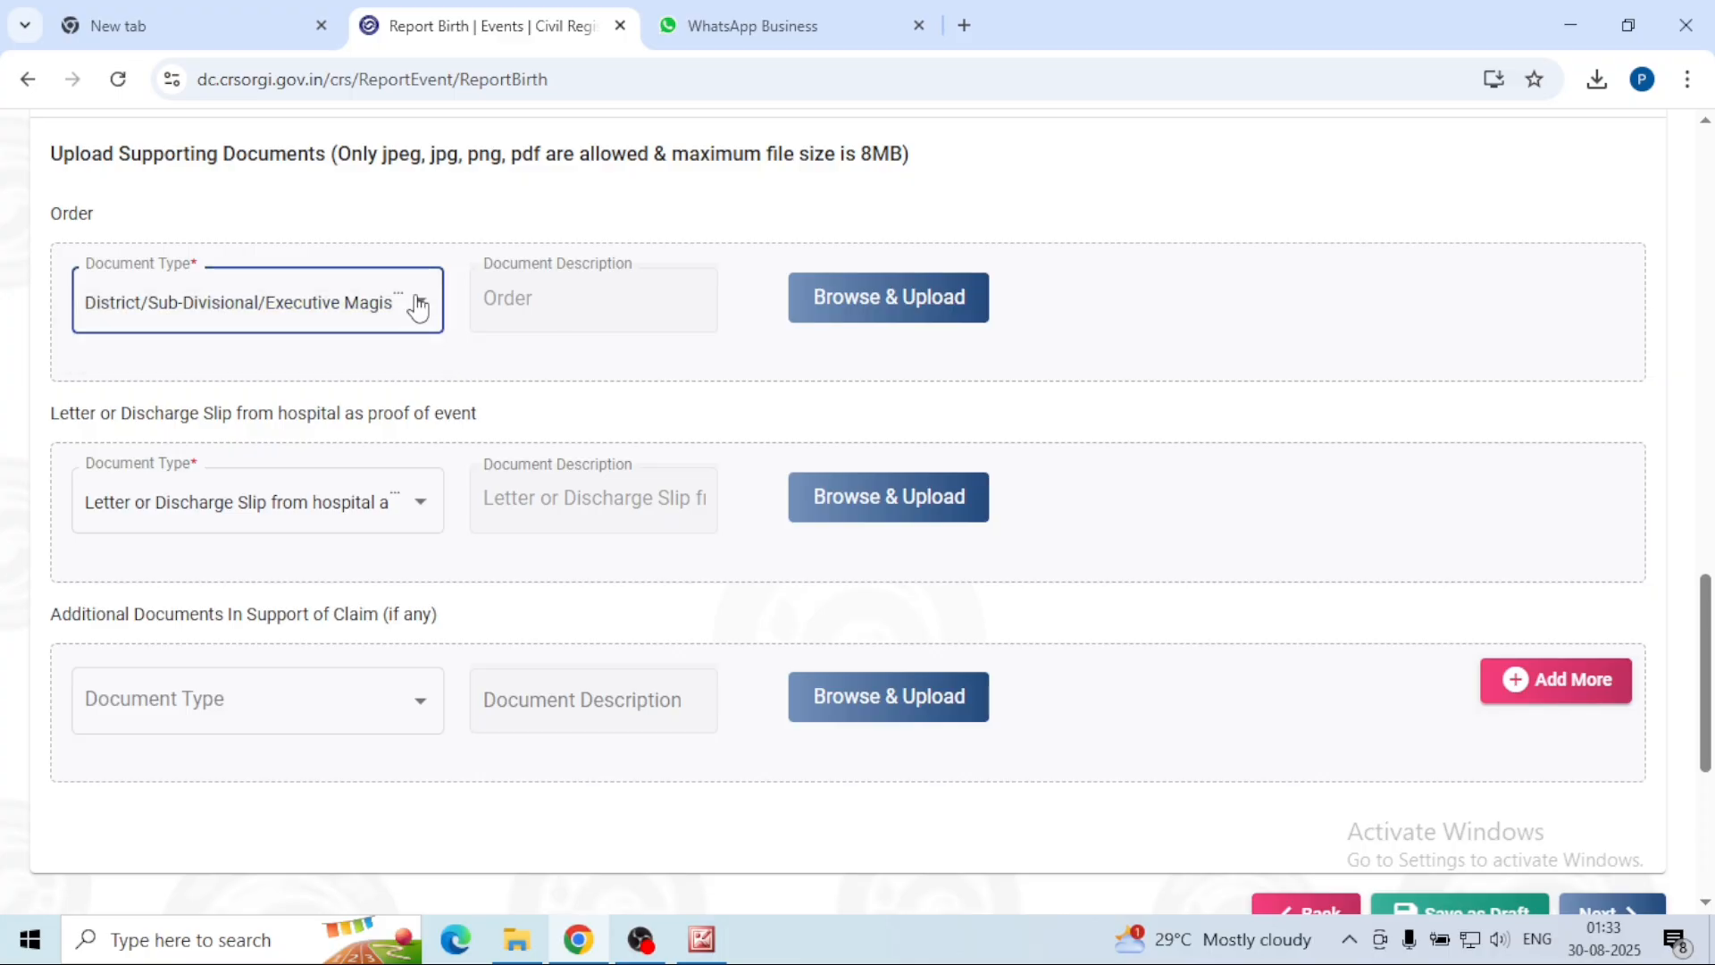
click(419, 306)
click(421, 304)
Step: Upload hospital discharge card.jpg as the order document
click(857, 300)
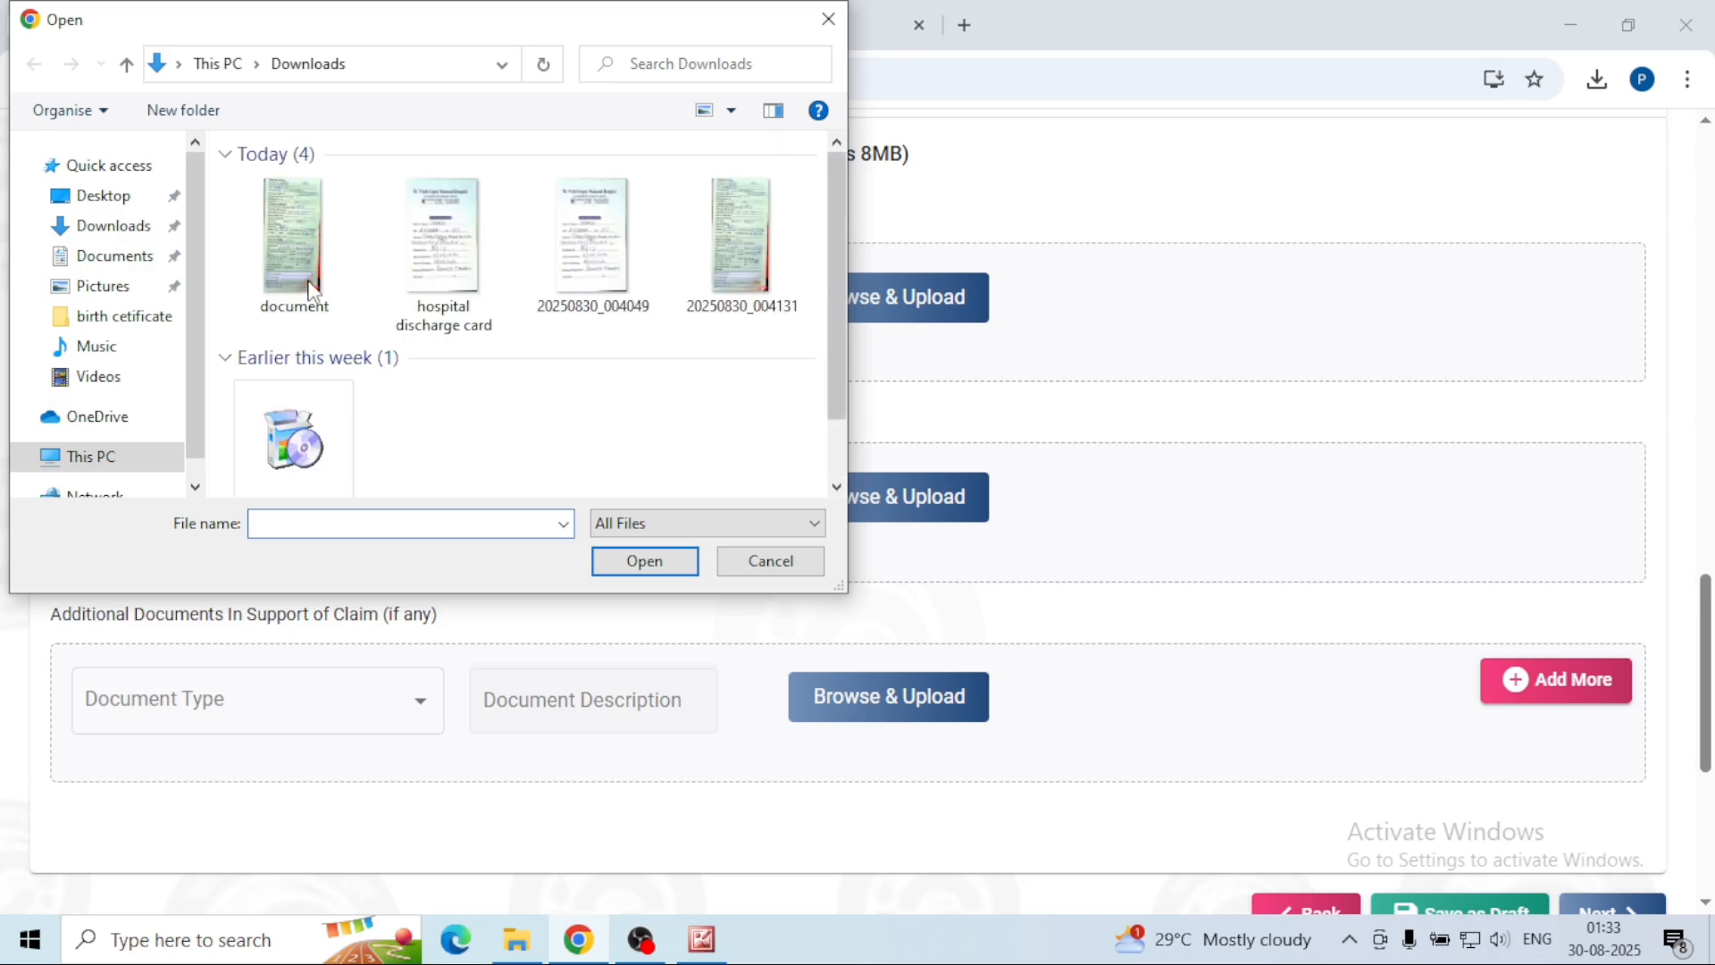
click(295, 245)
click(645, 561)
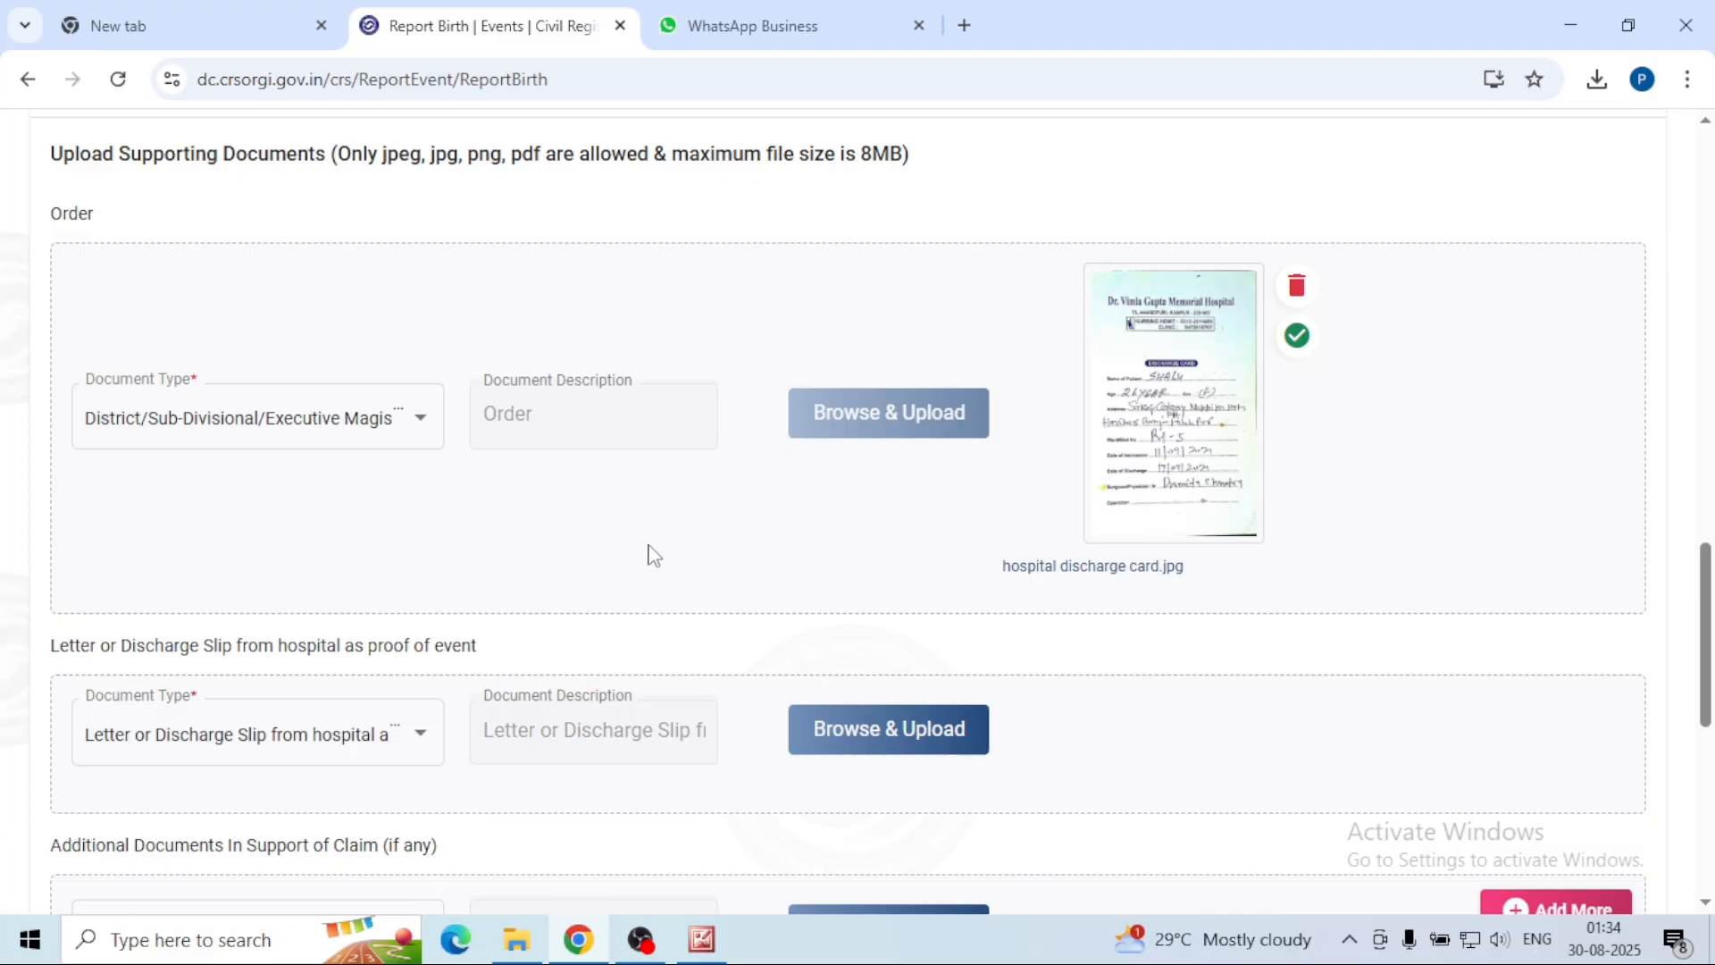
Step: Set the proof type to 'Letter or Discharge Slip from hospital' and upload hospital discharge card.jpg
scroll(725, 475, down, 3)
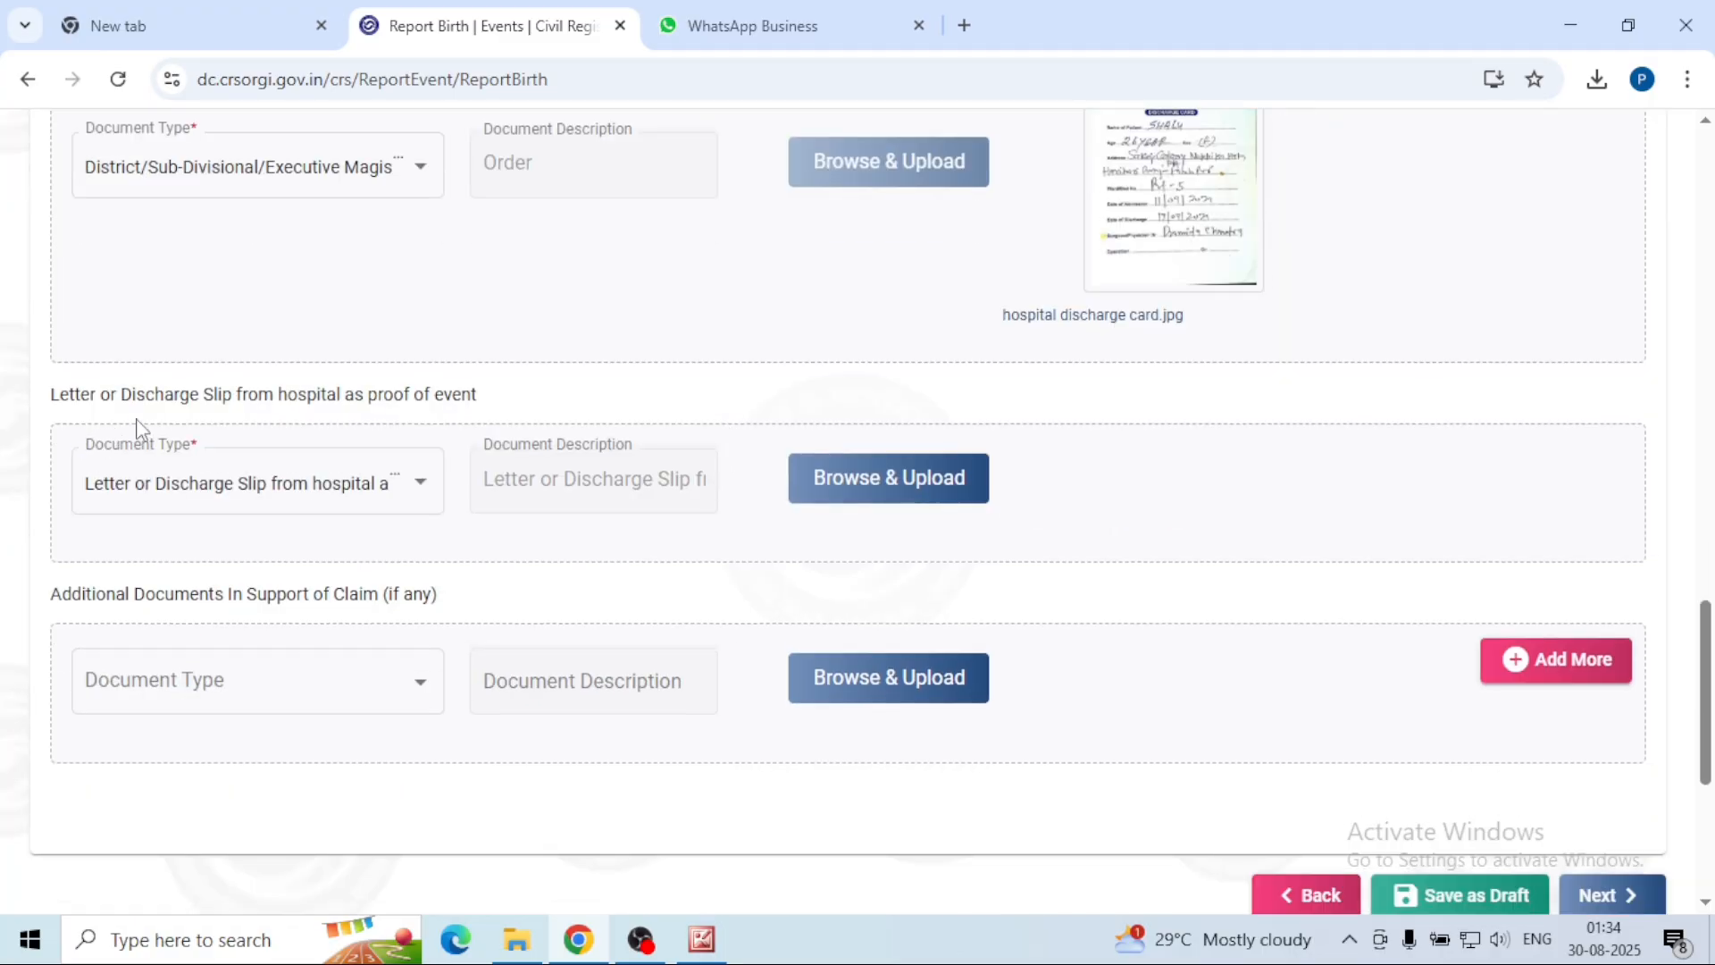
click(425, 510)
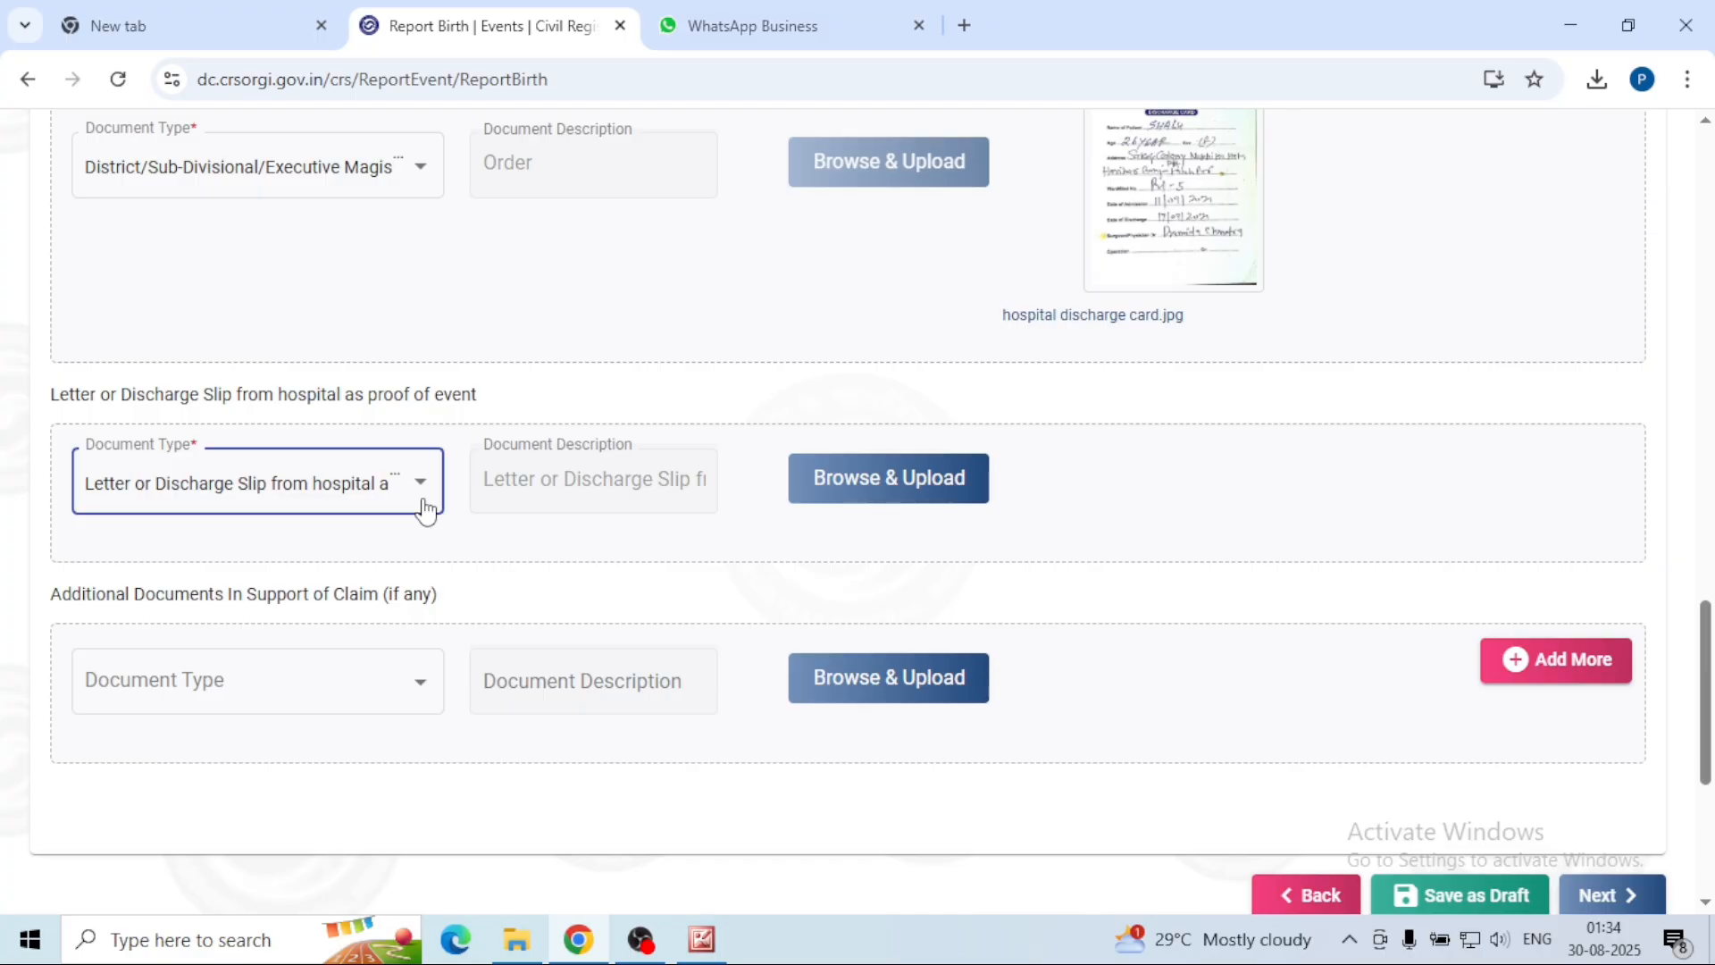
click(426, 495)
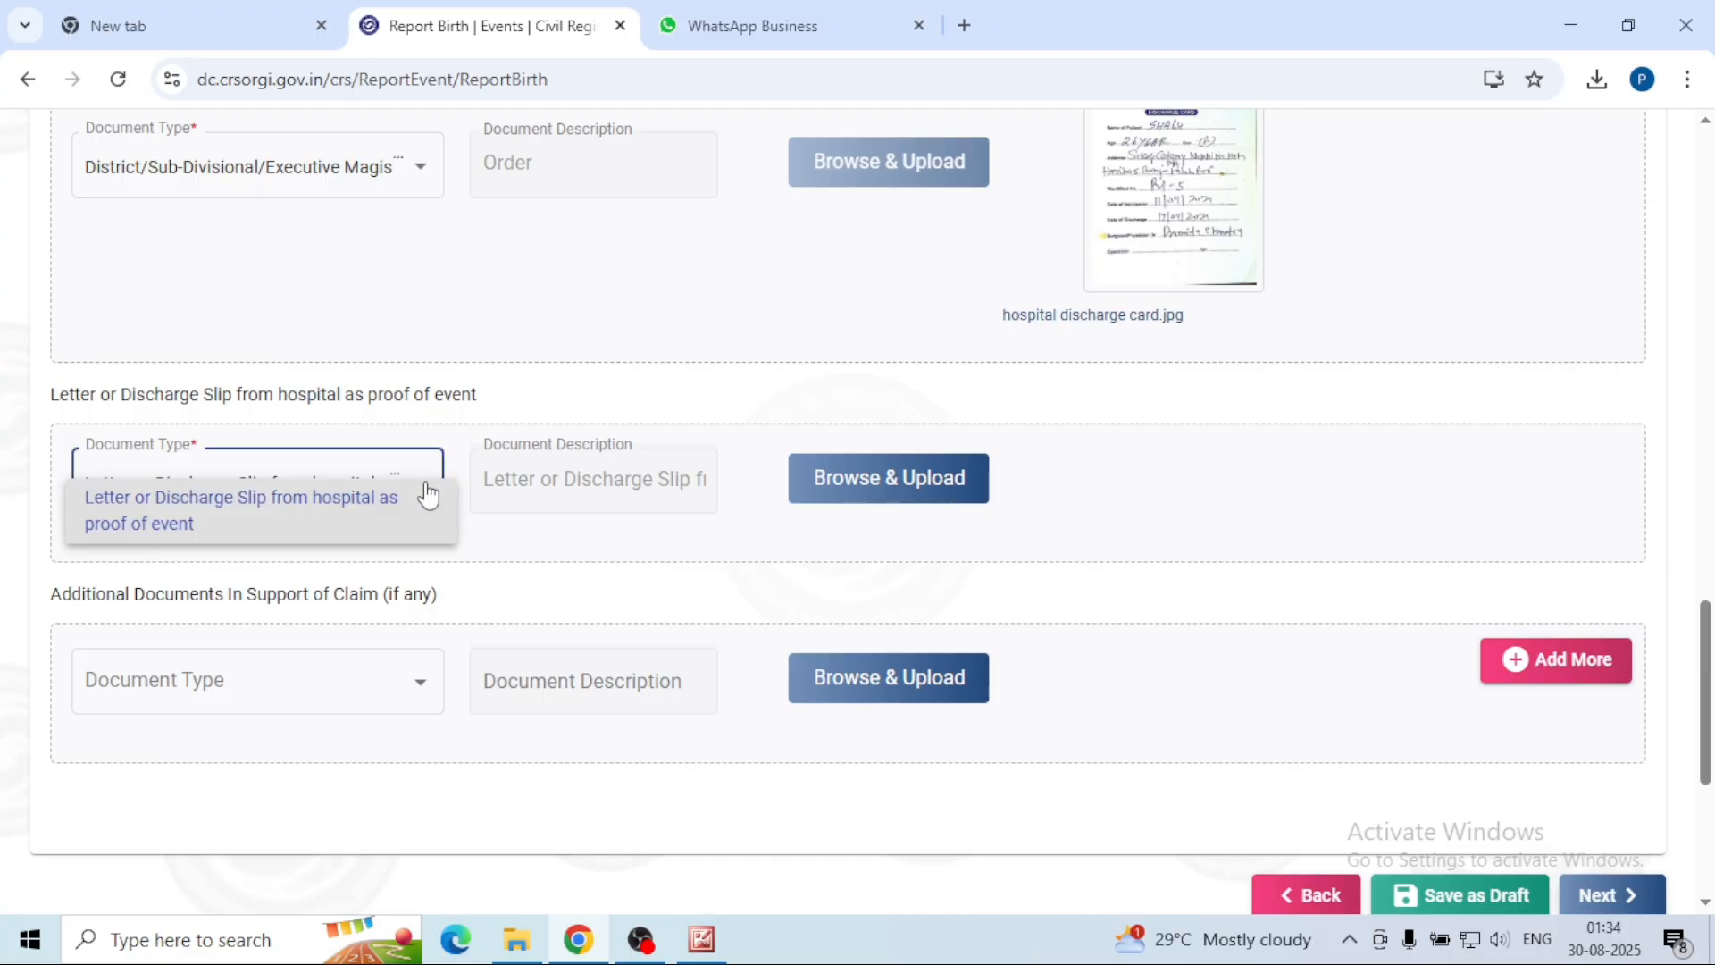
click(427, 494)
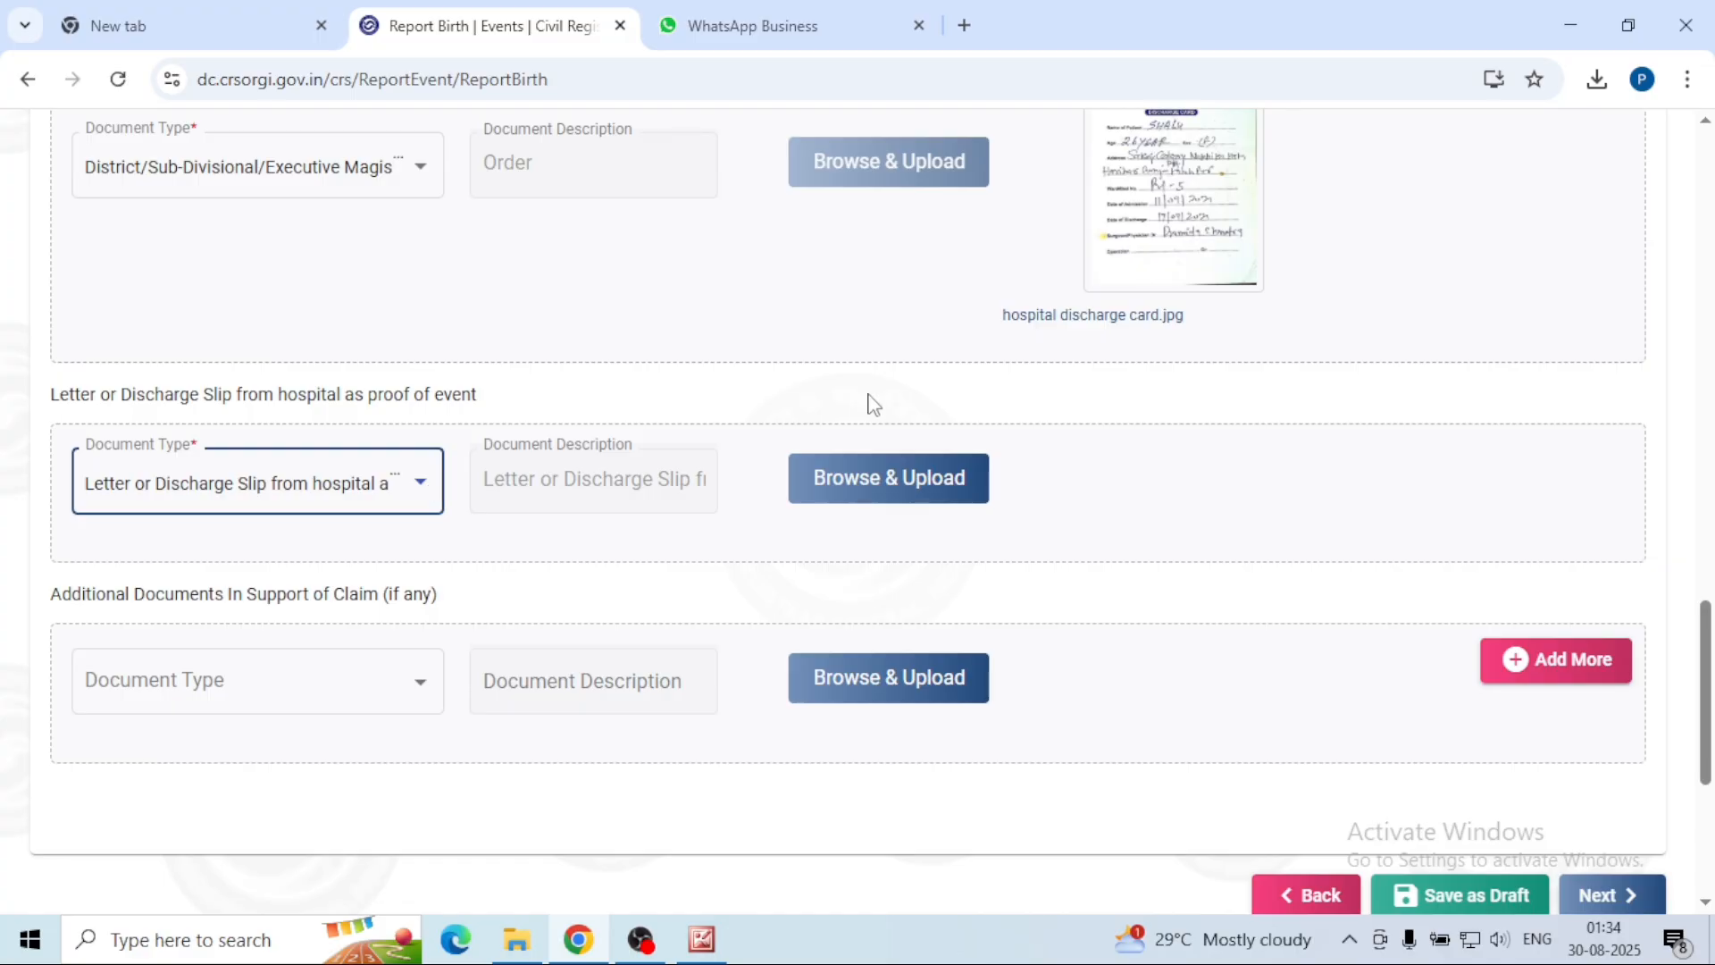
click(871, 497)
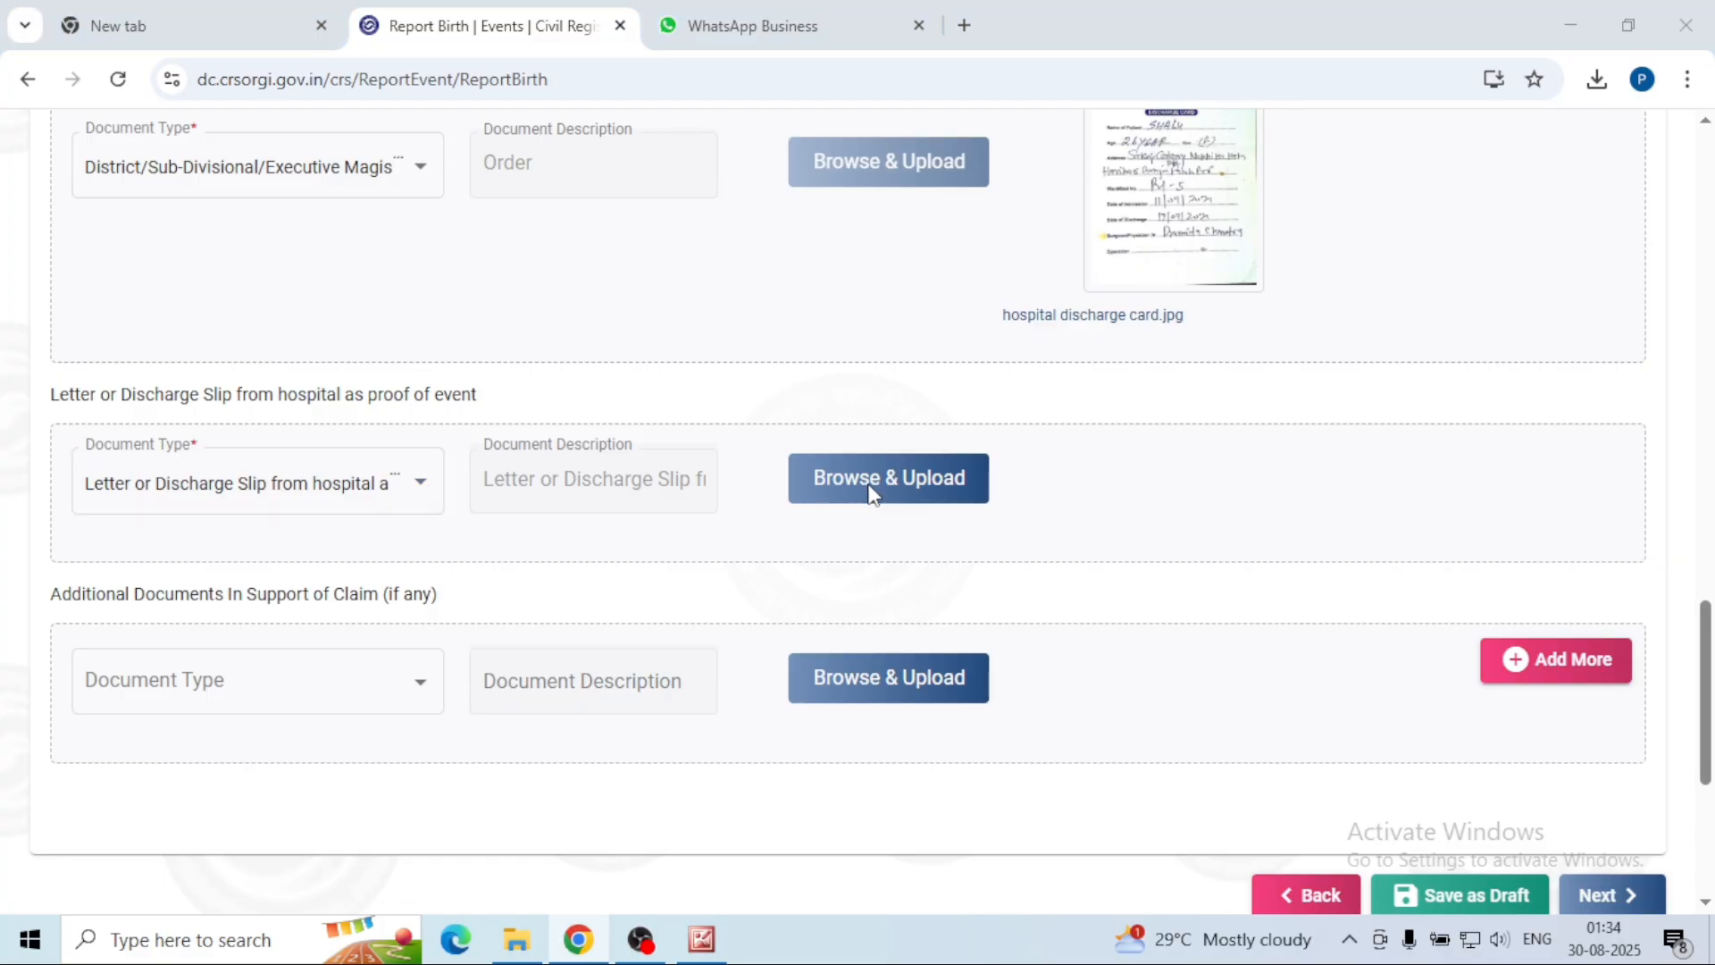
click(871, 494)
click(328, 306)
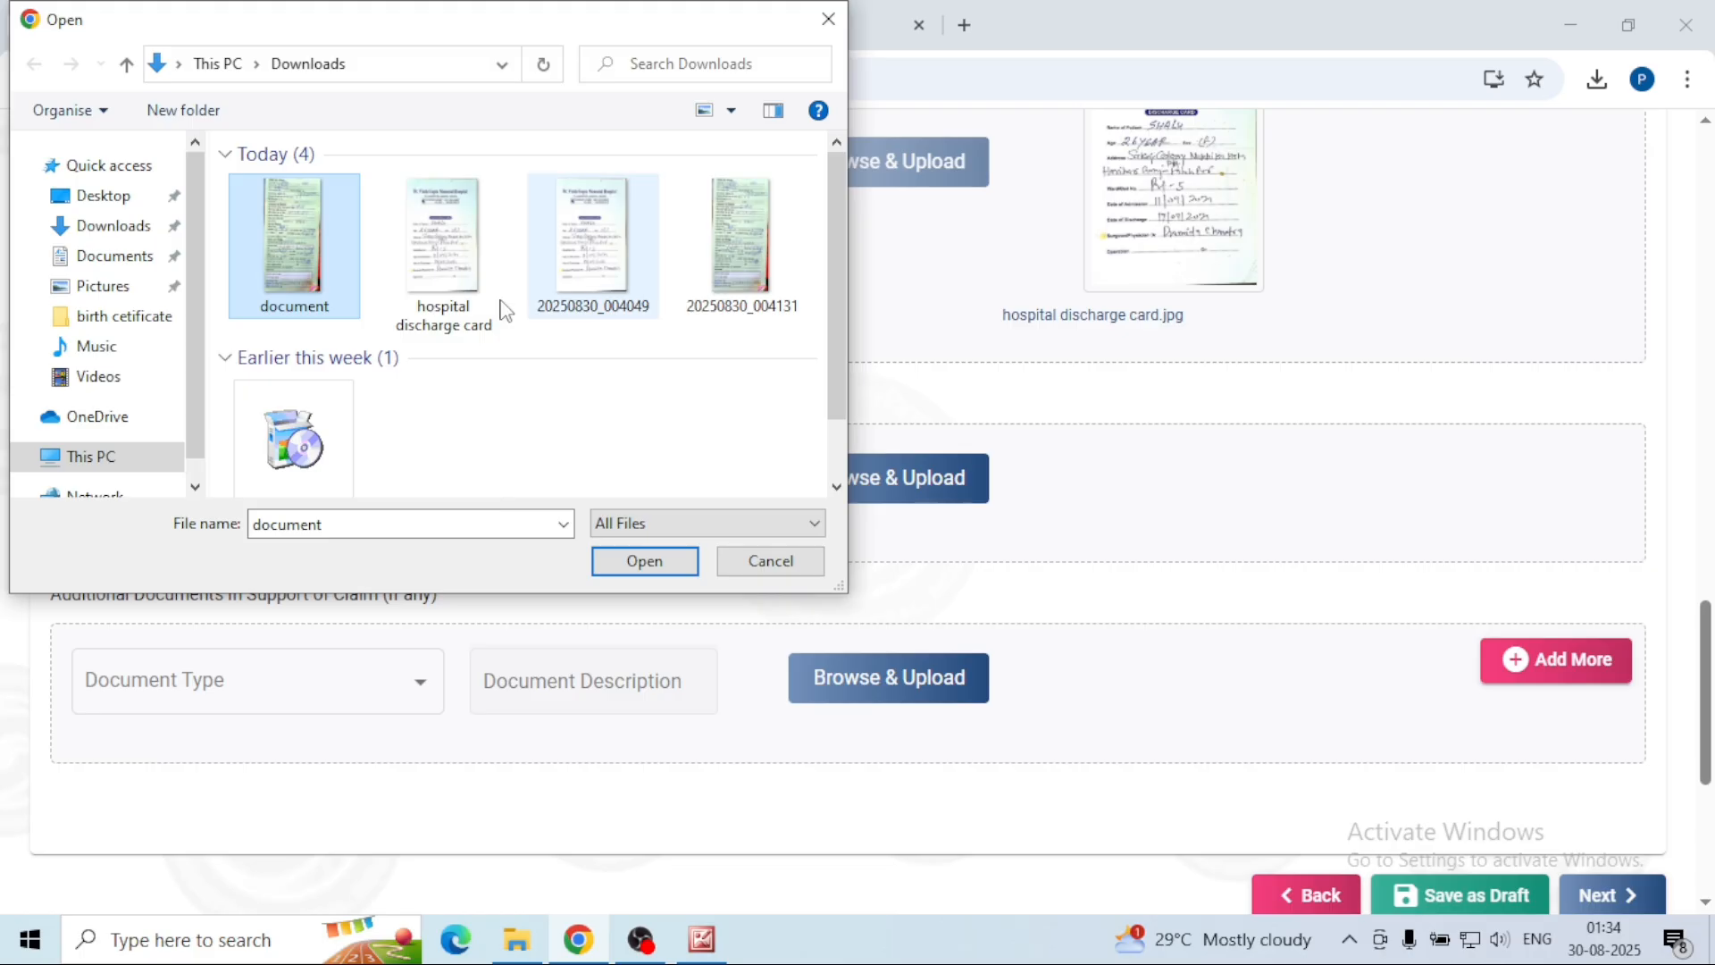
click(447, 259)
click(651, 566)
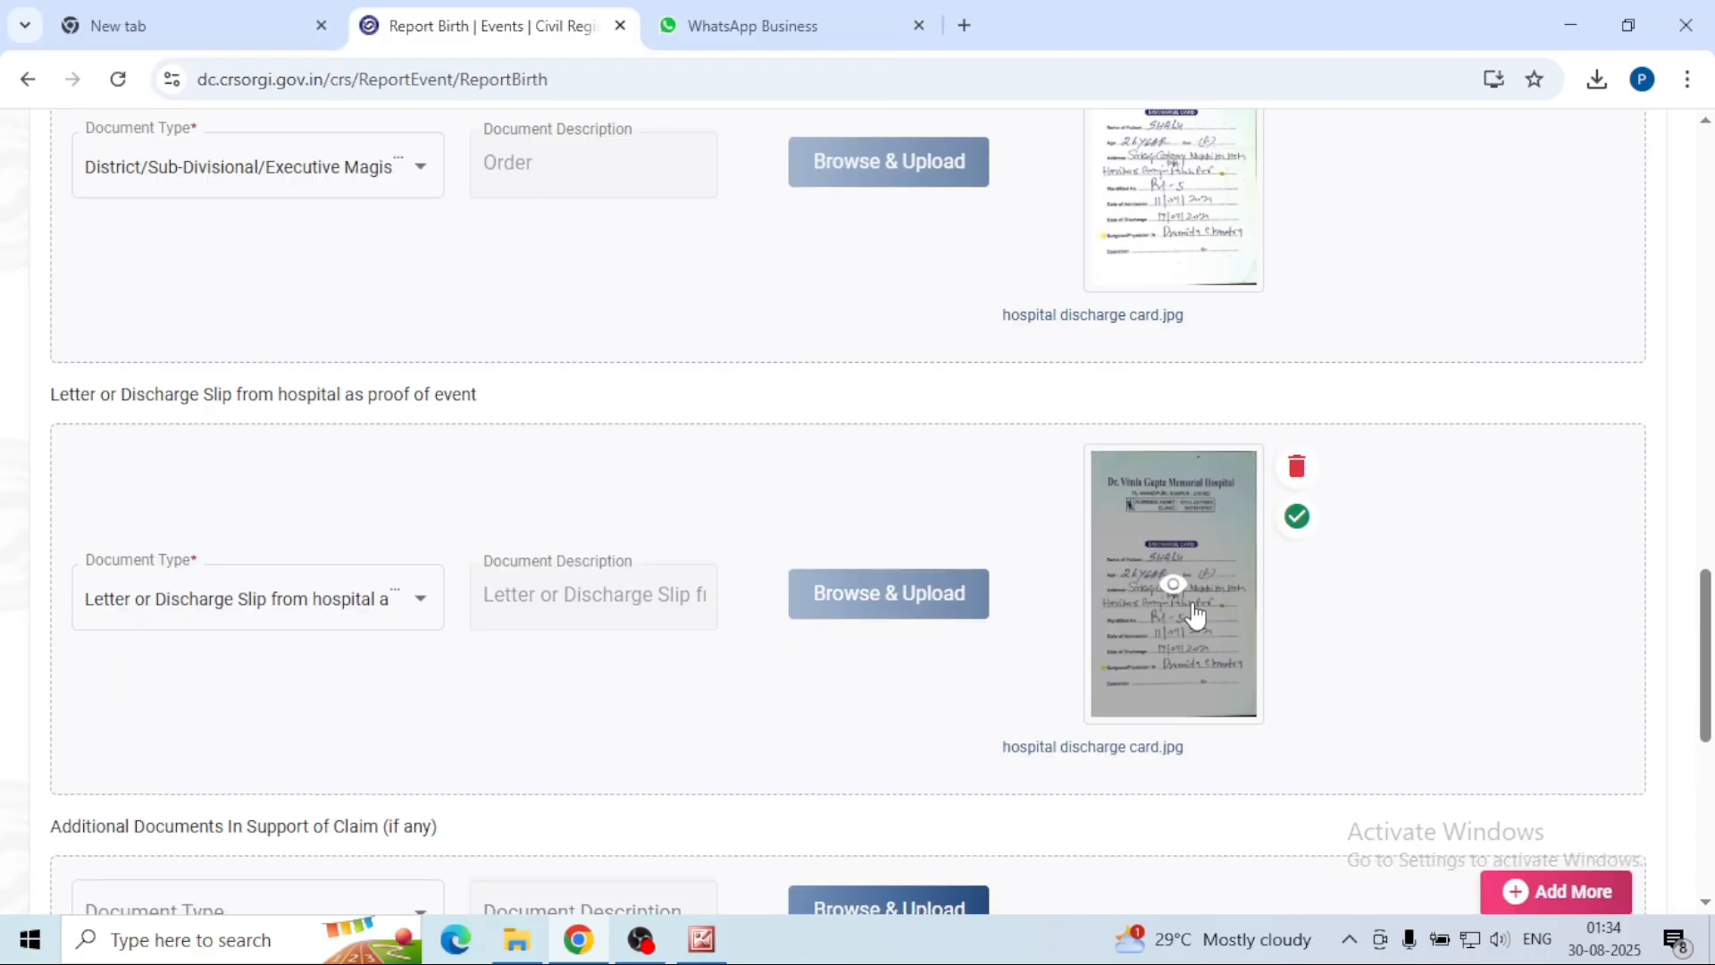
scroll(1188, 614, down, 4)
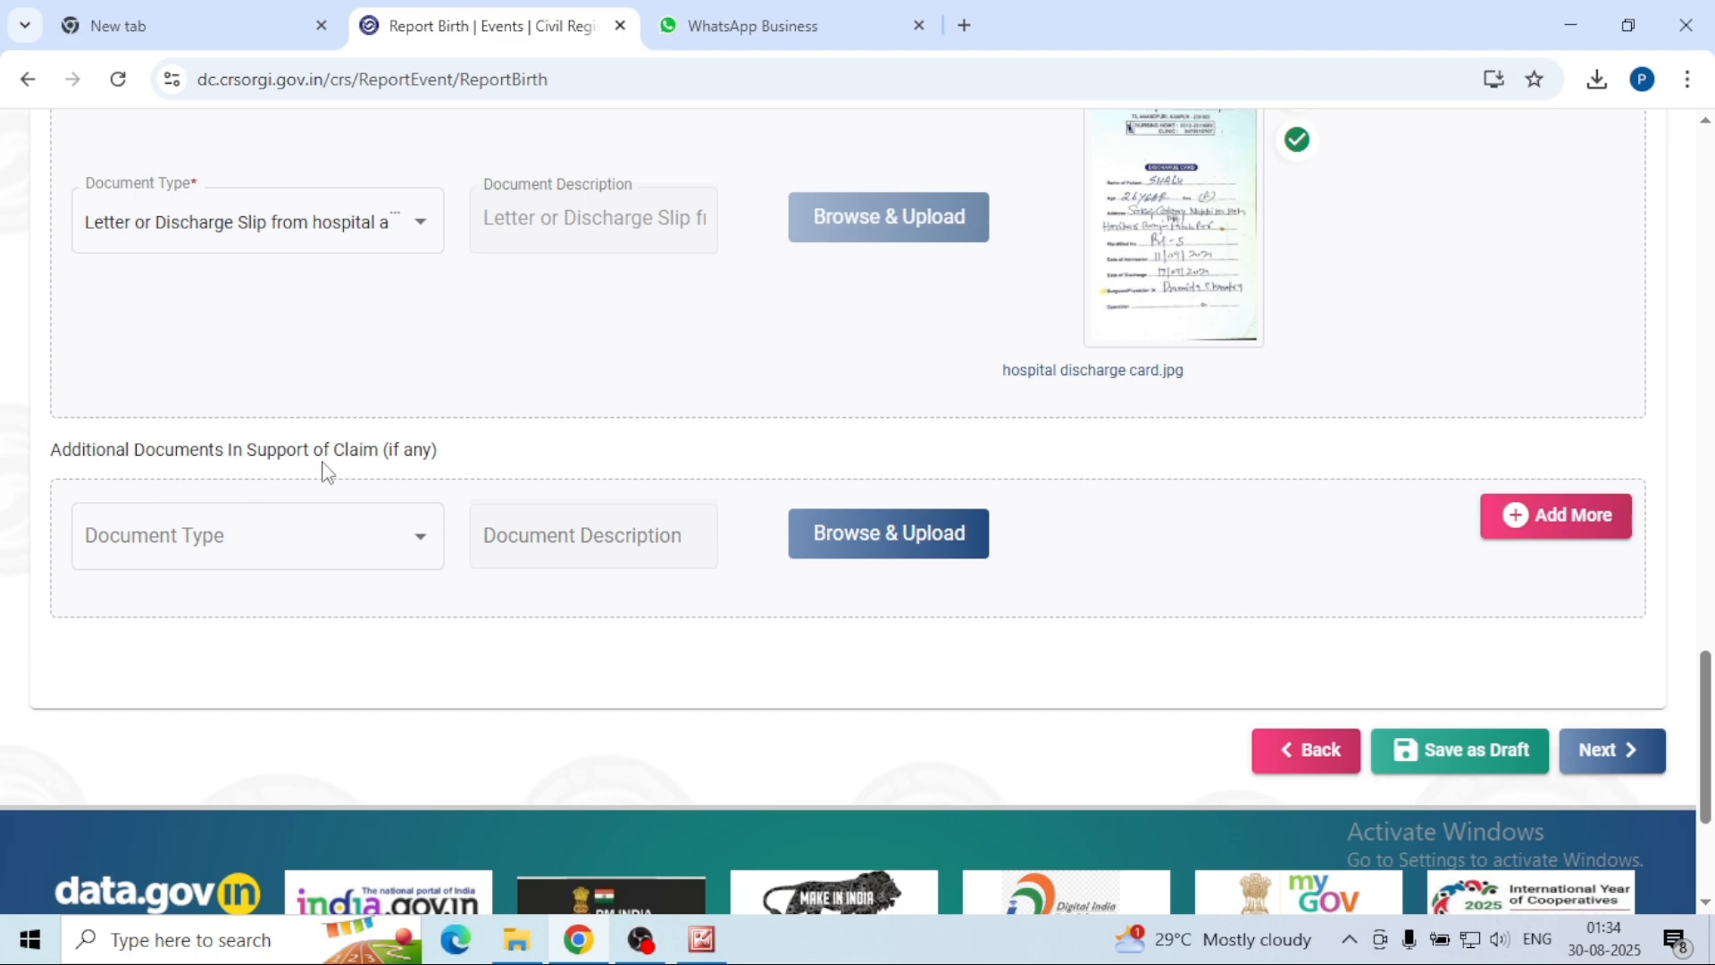
Step: Add an additional document typed 'Scanned copy of physical reporting form', replacing document.jpg with hospital discharge card.jpg
click(414, 547)
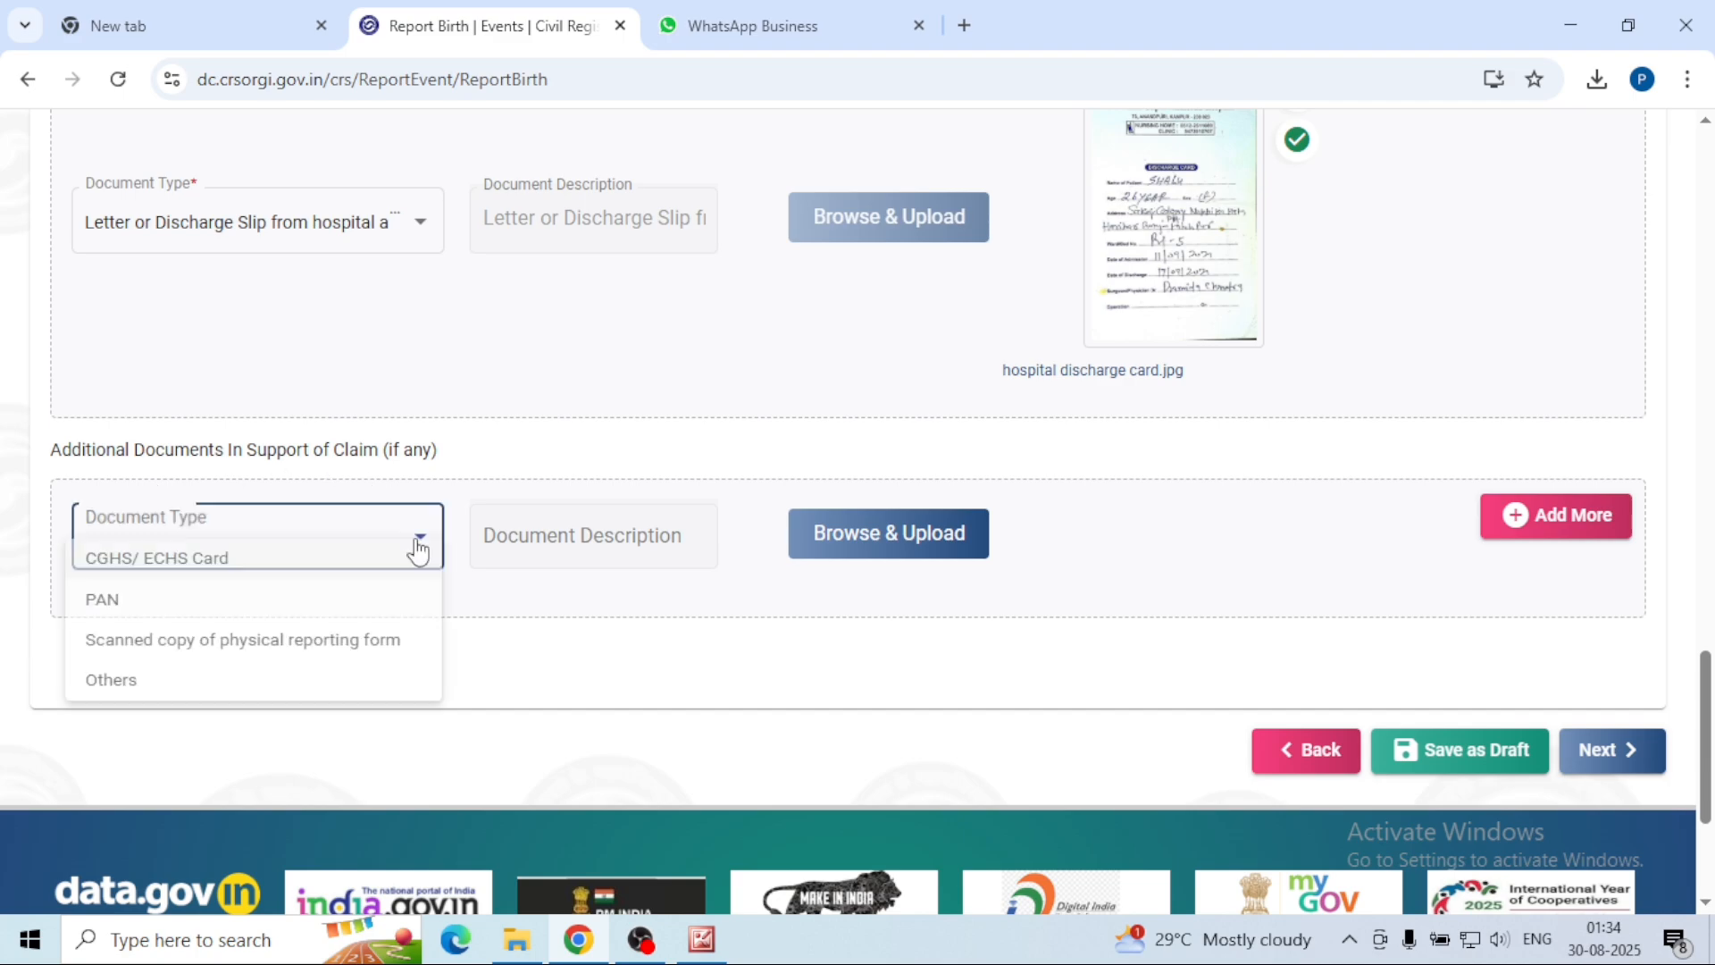
click(243, 666)
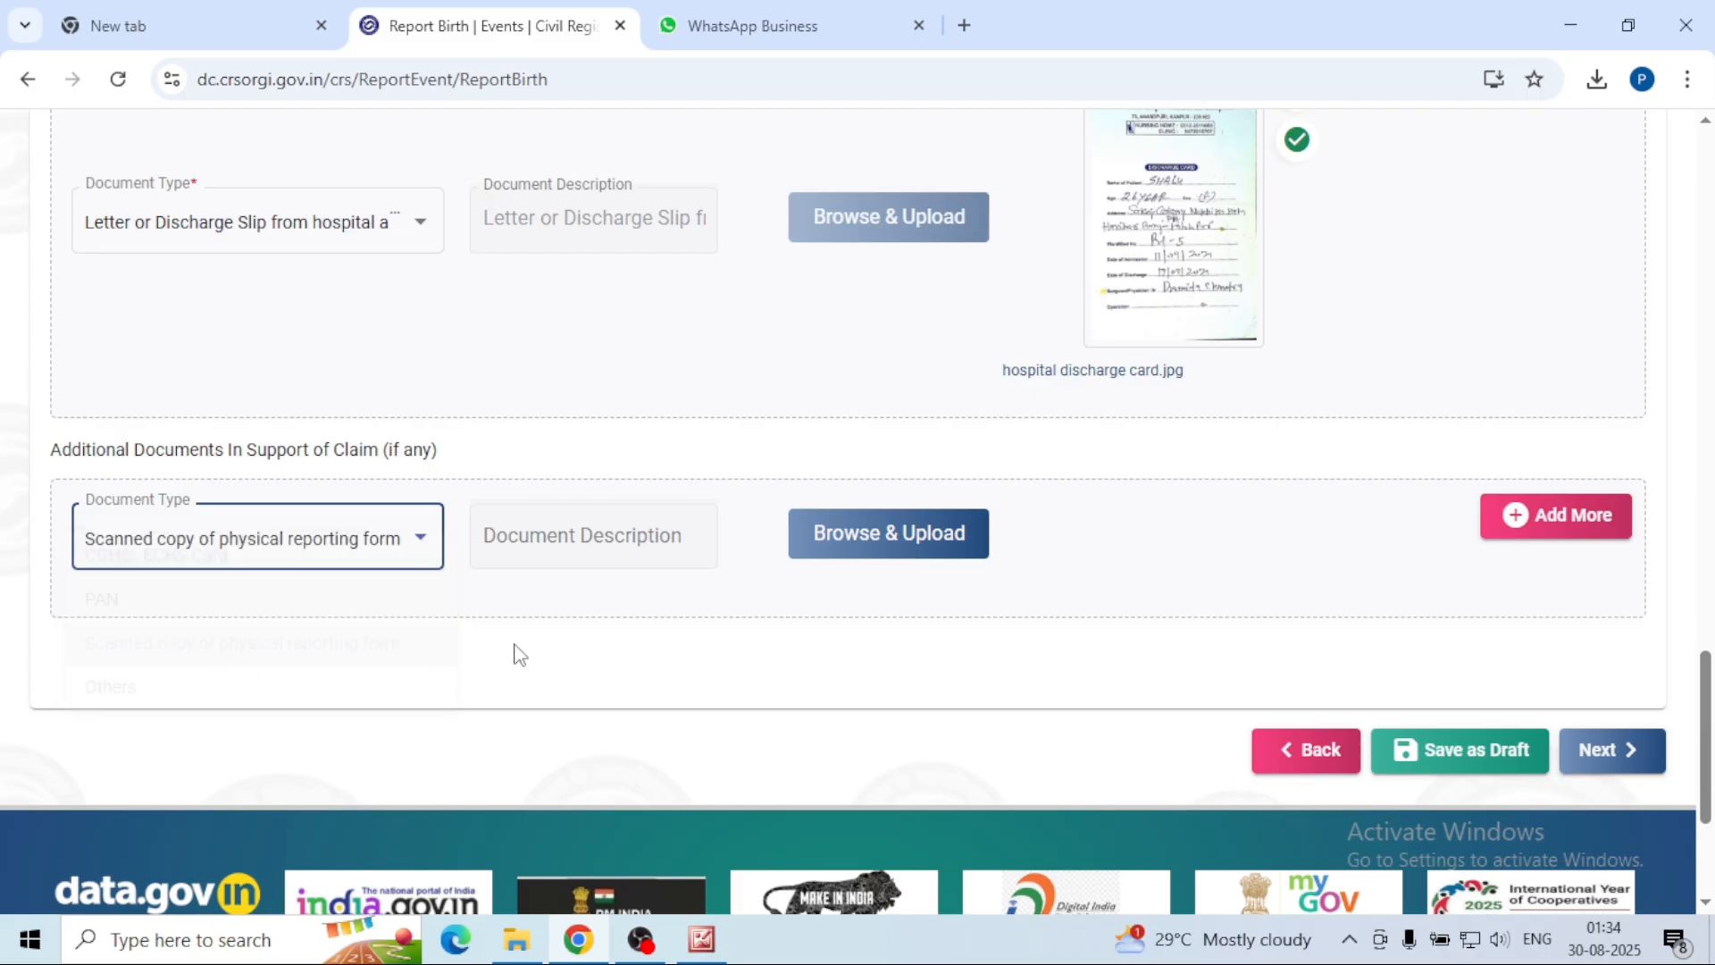
click(872, 532)
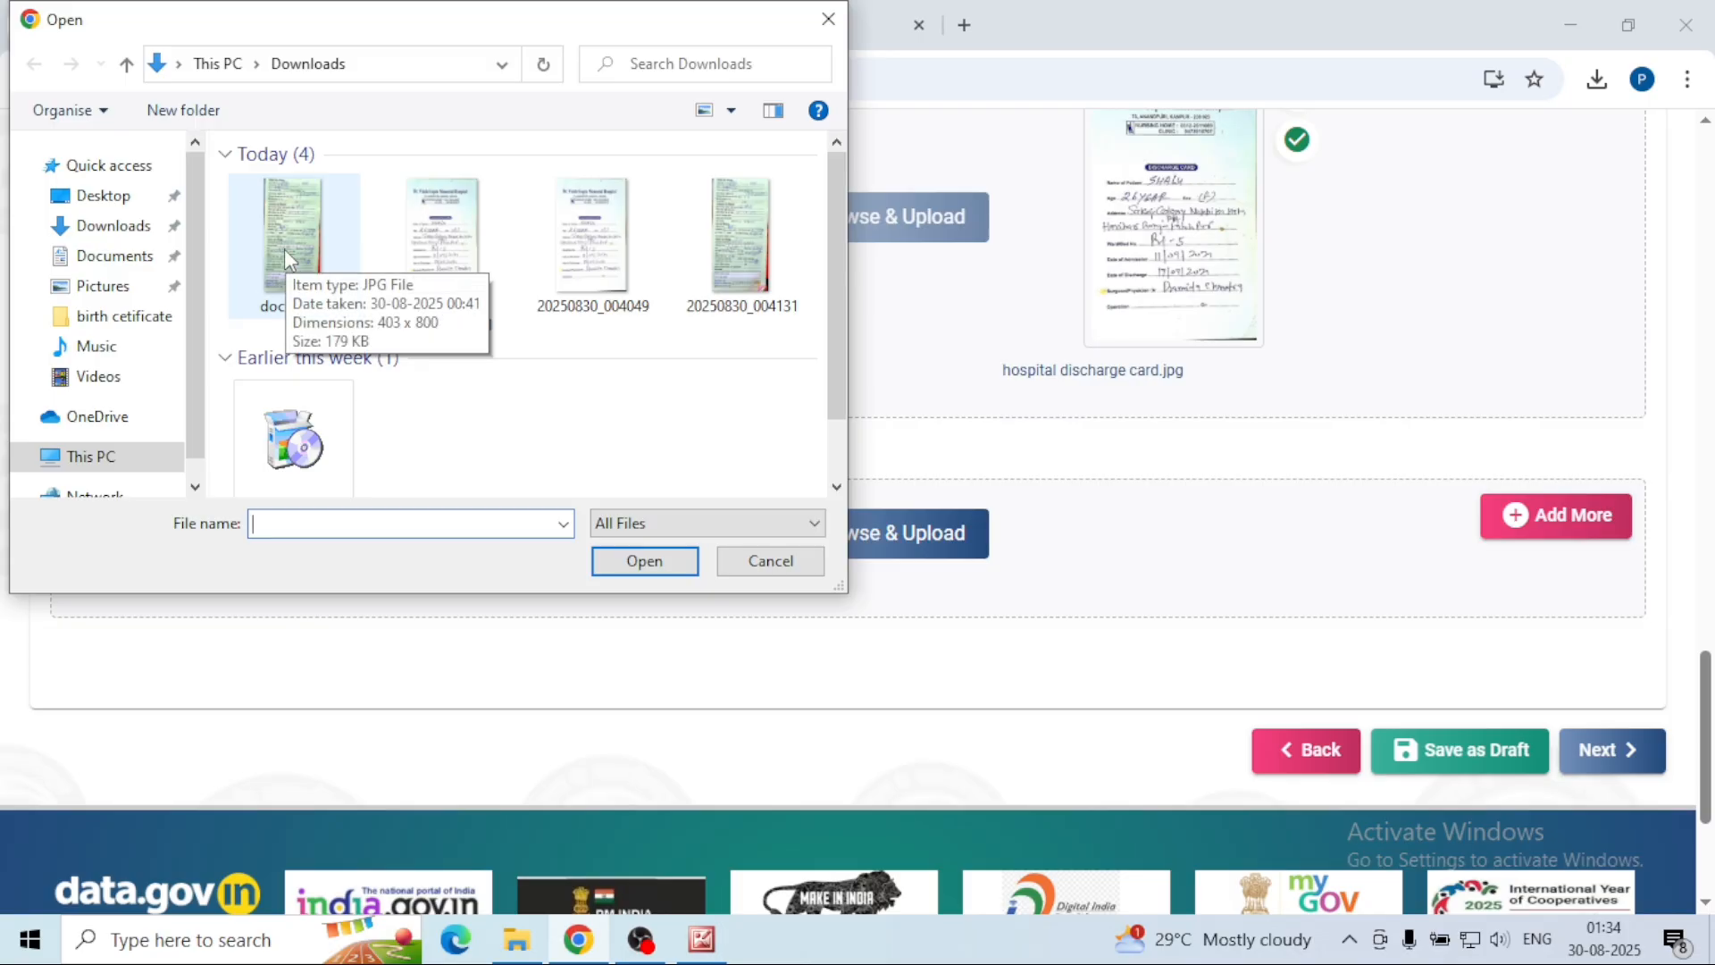
click(293, 263)
double_click(293, 263)
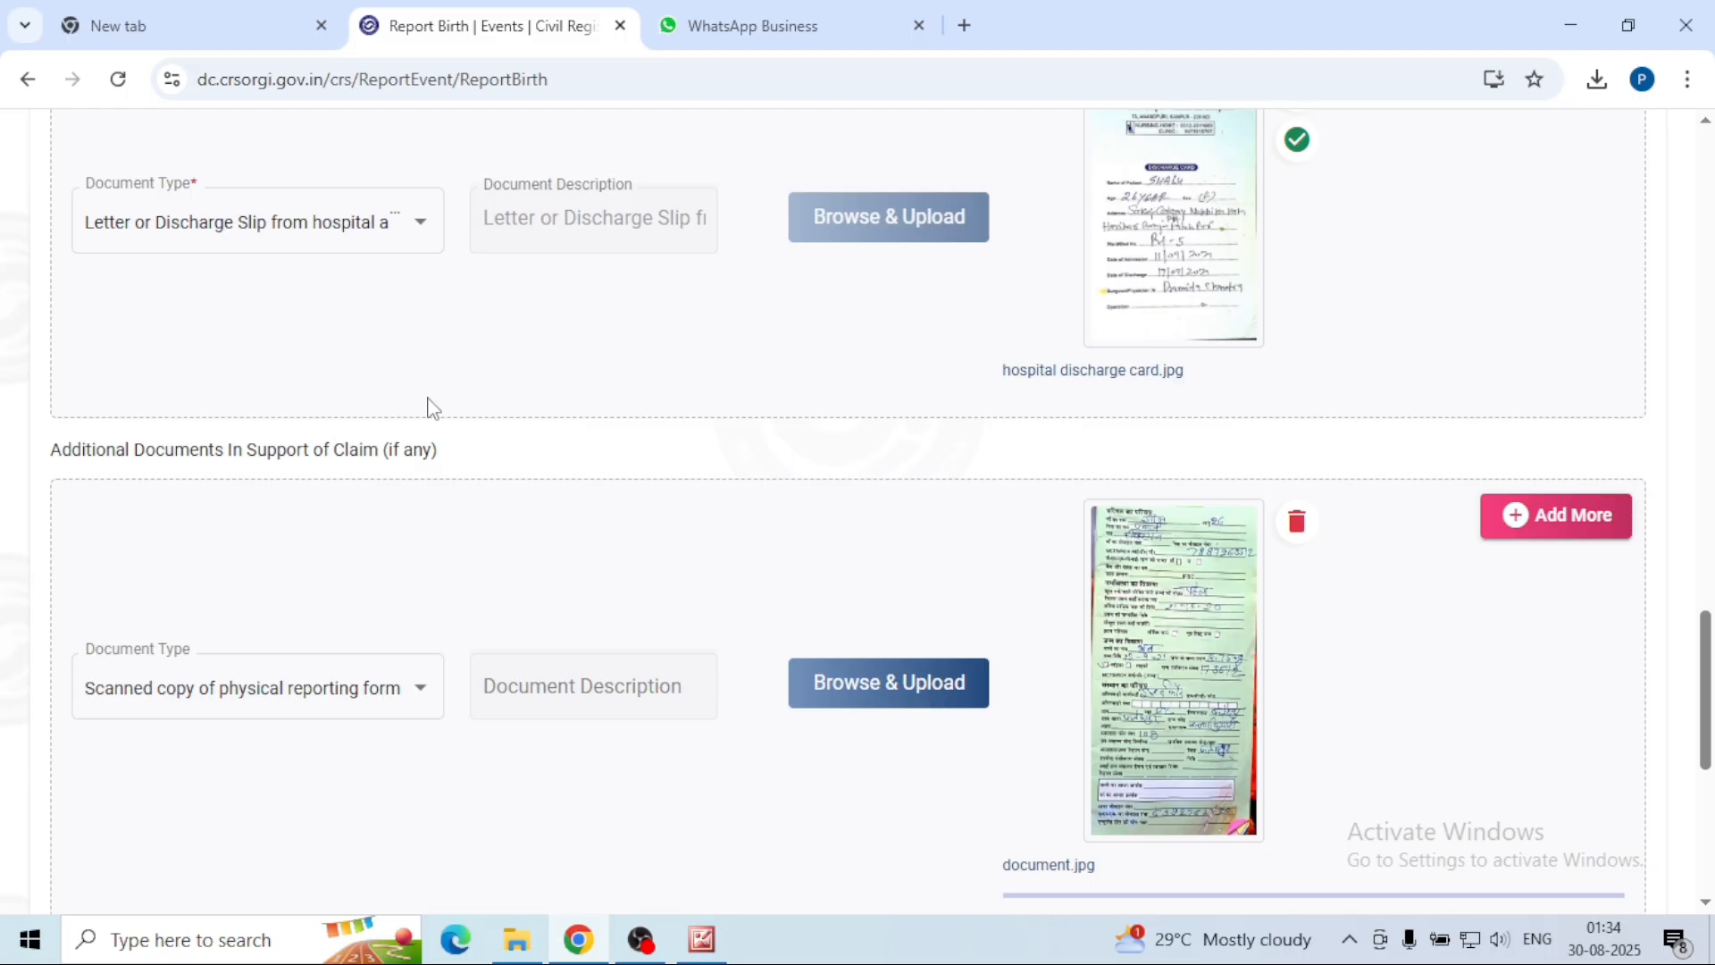
click(444, 271)
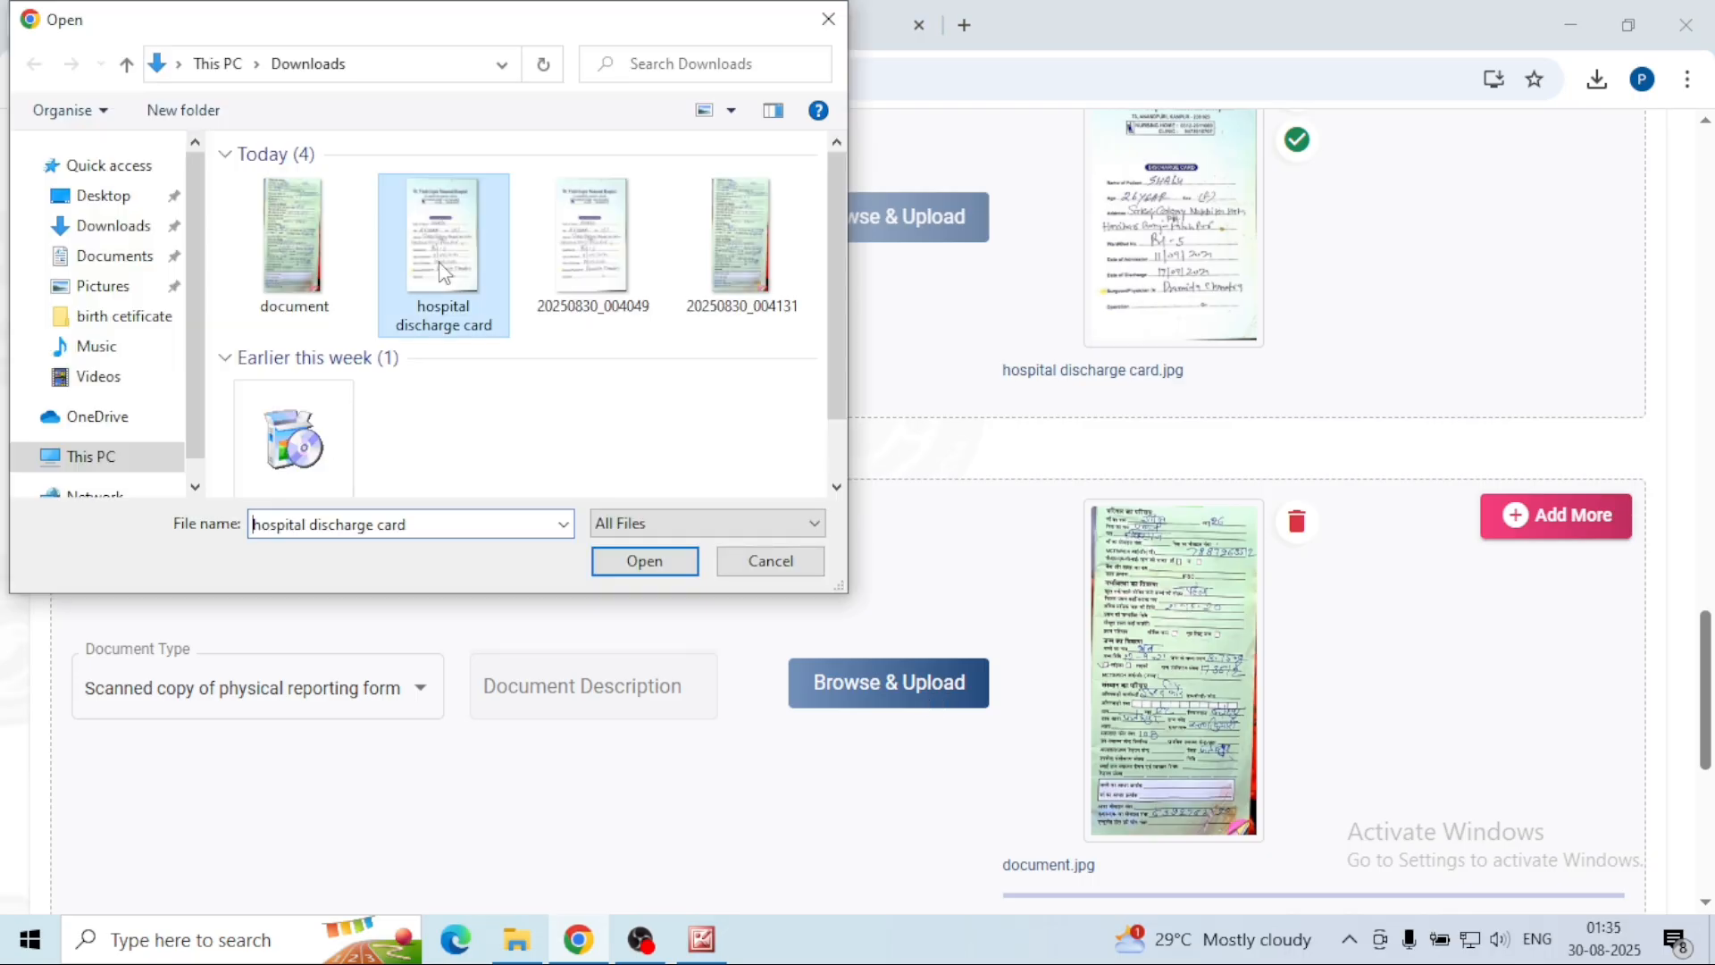
click(645, 561)
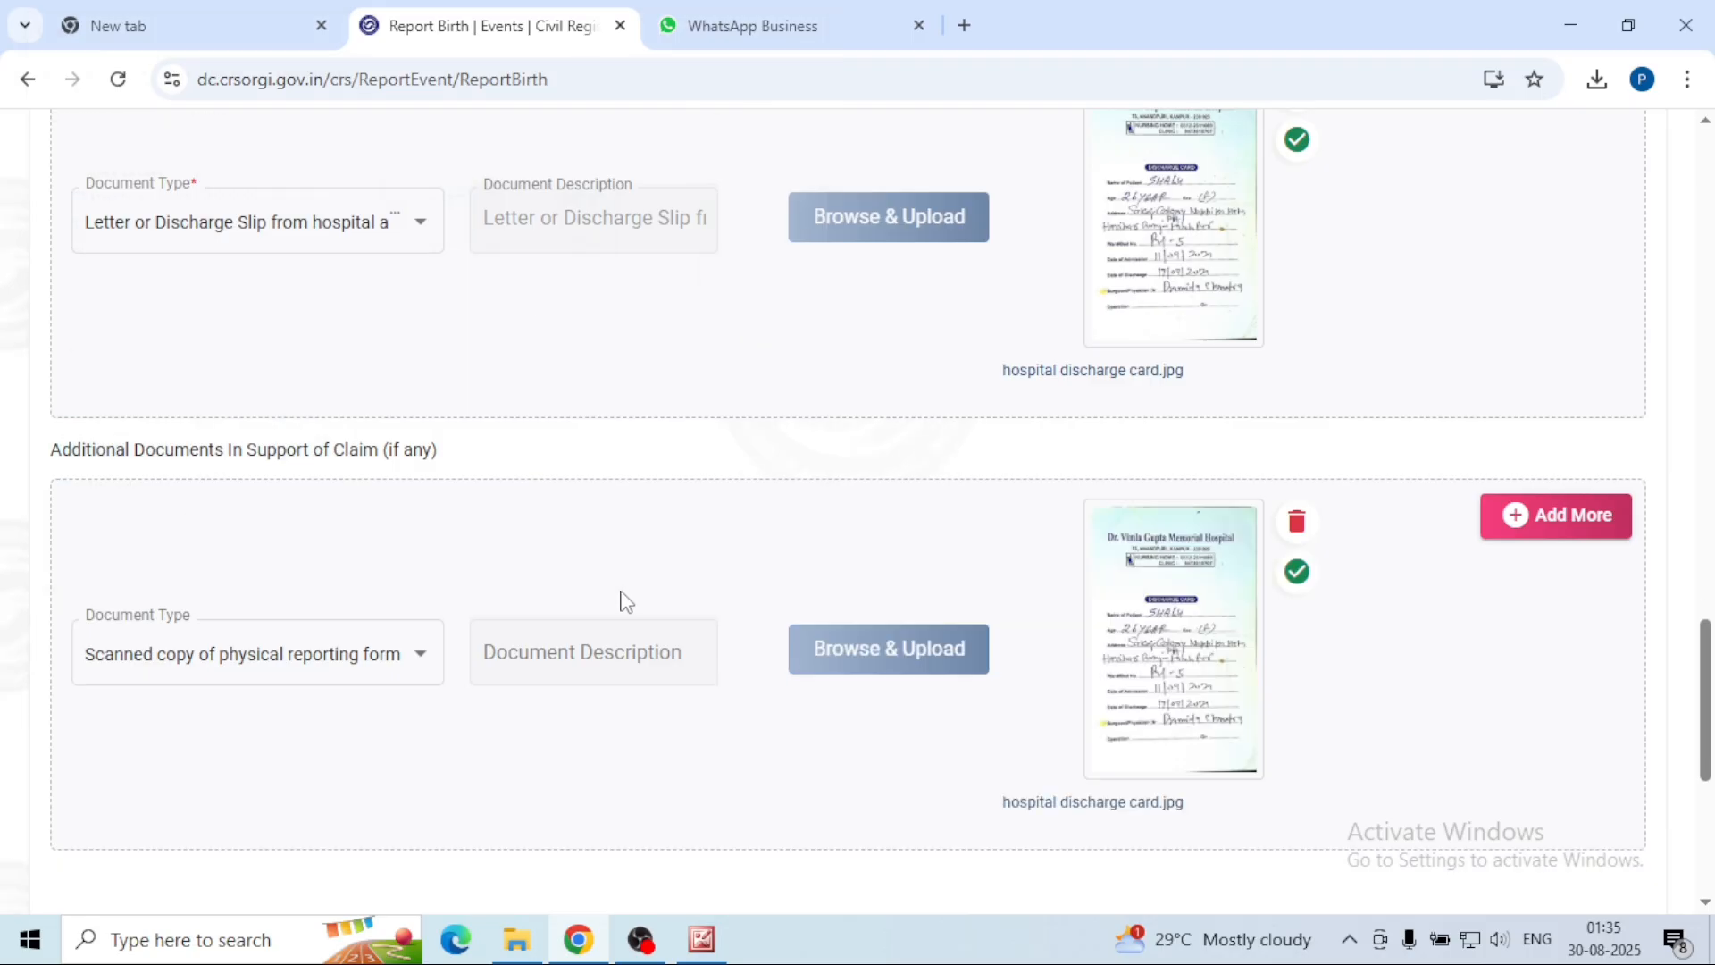
scroll(680, 633, up, 1)
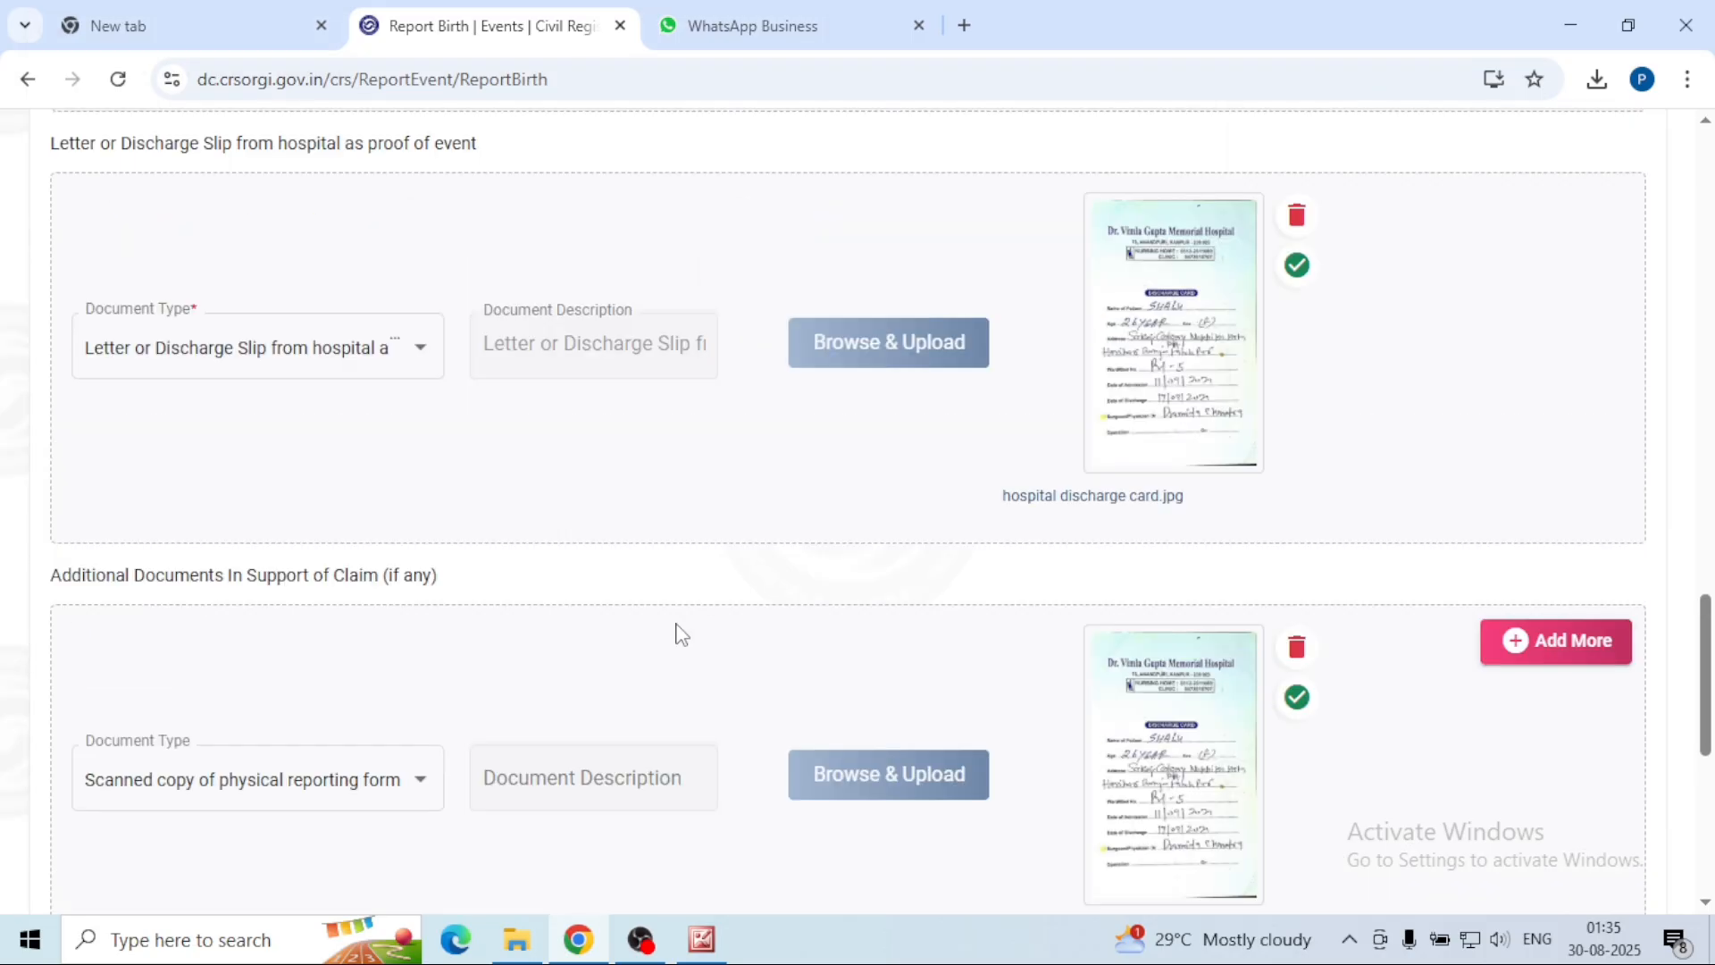
scroll(680, 633, down, 1)
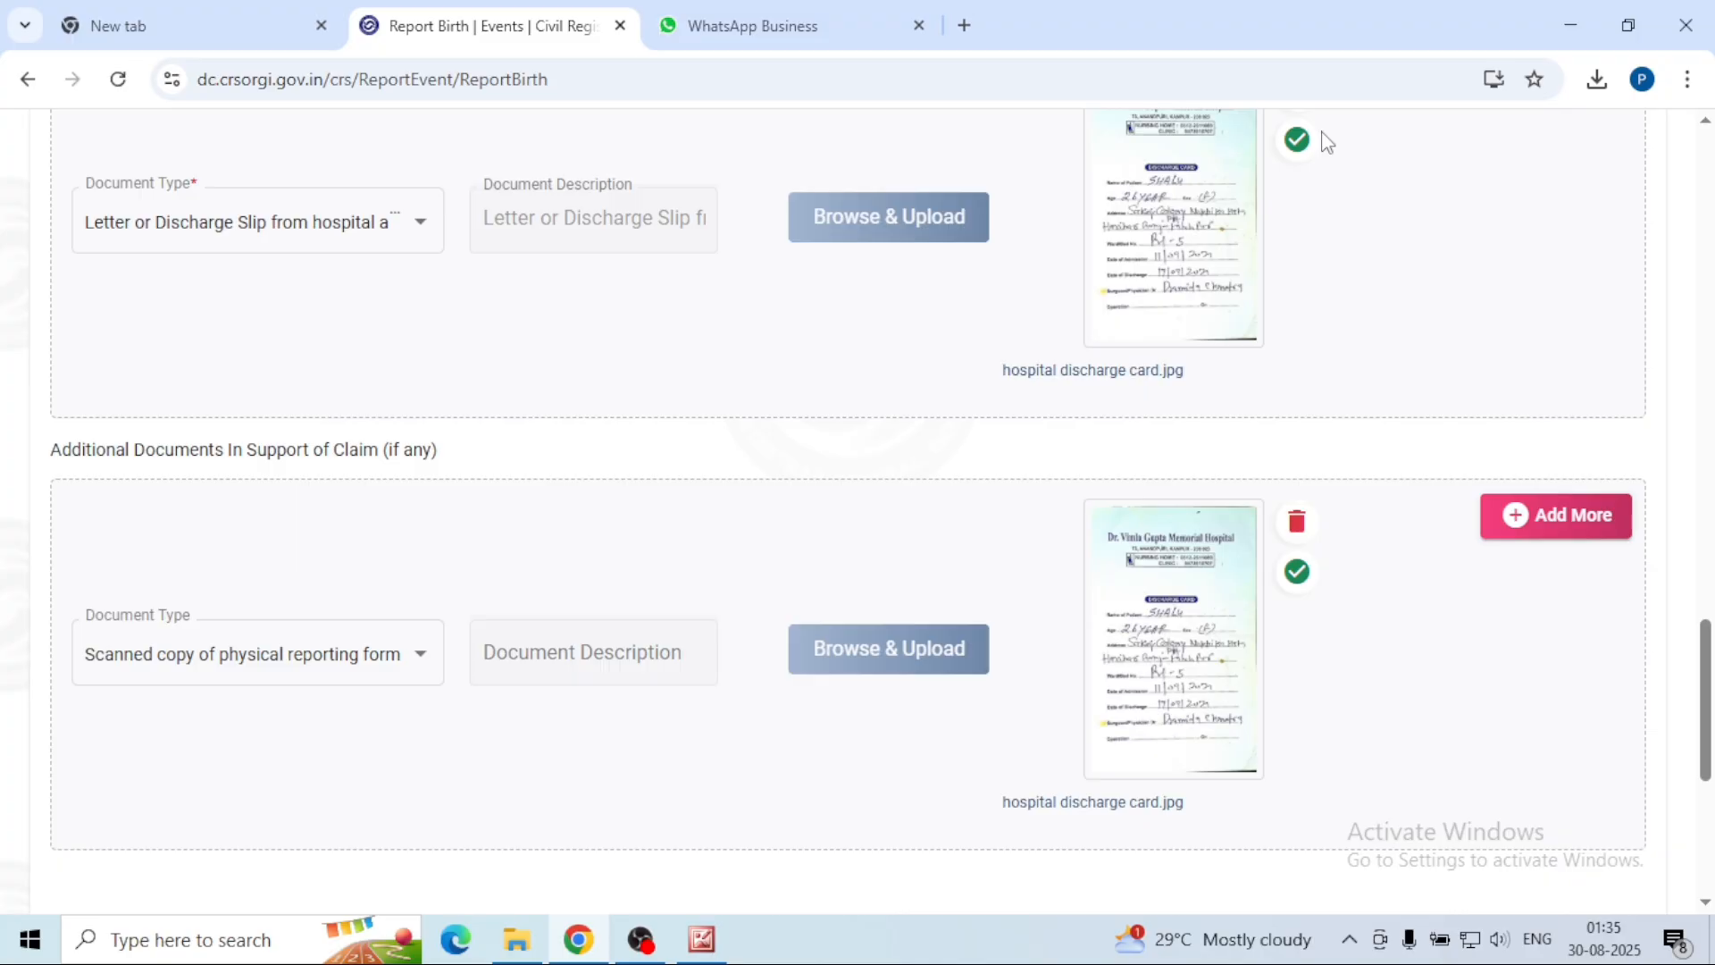
Step: Go past the documents step, close the RBD Act institutional-birth notice, and cancel the file dialog
scroll(1597, 610, down, 4)
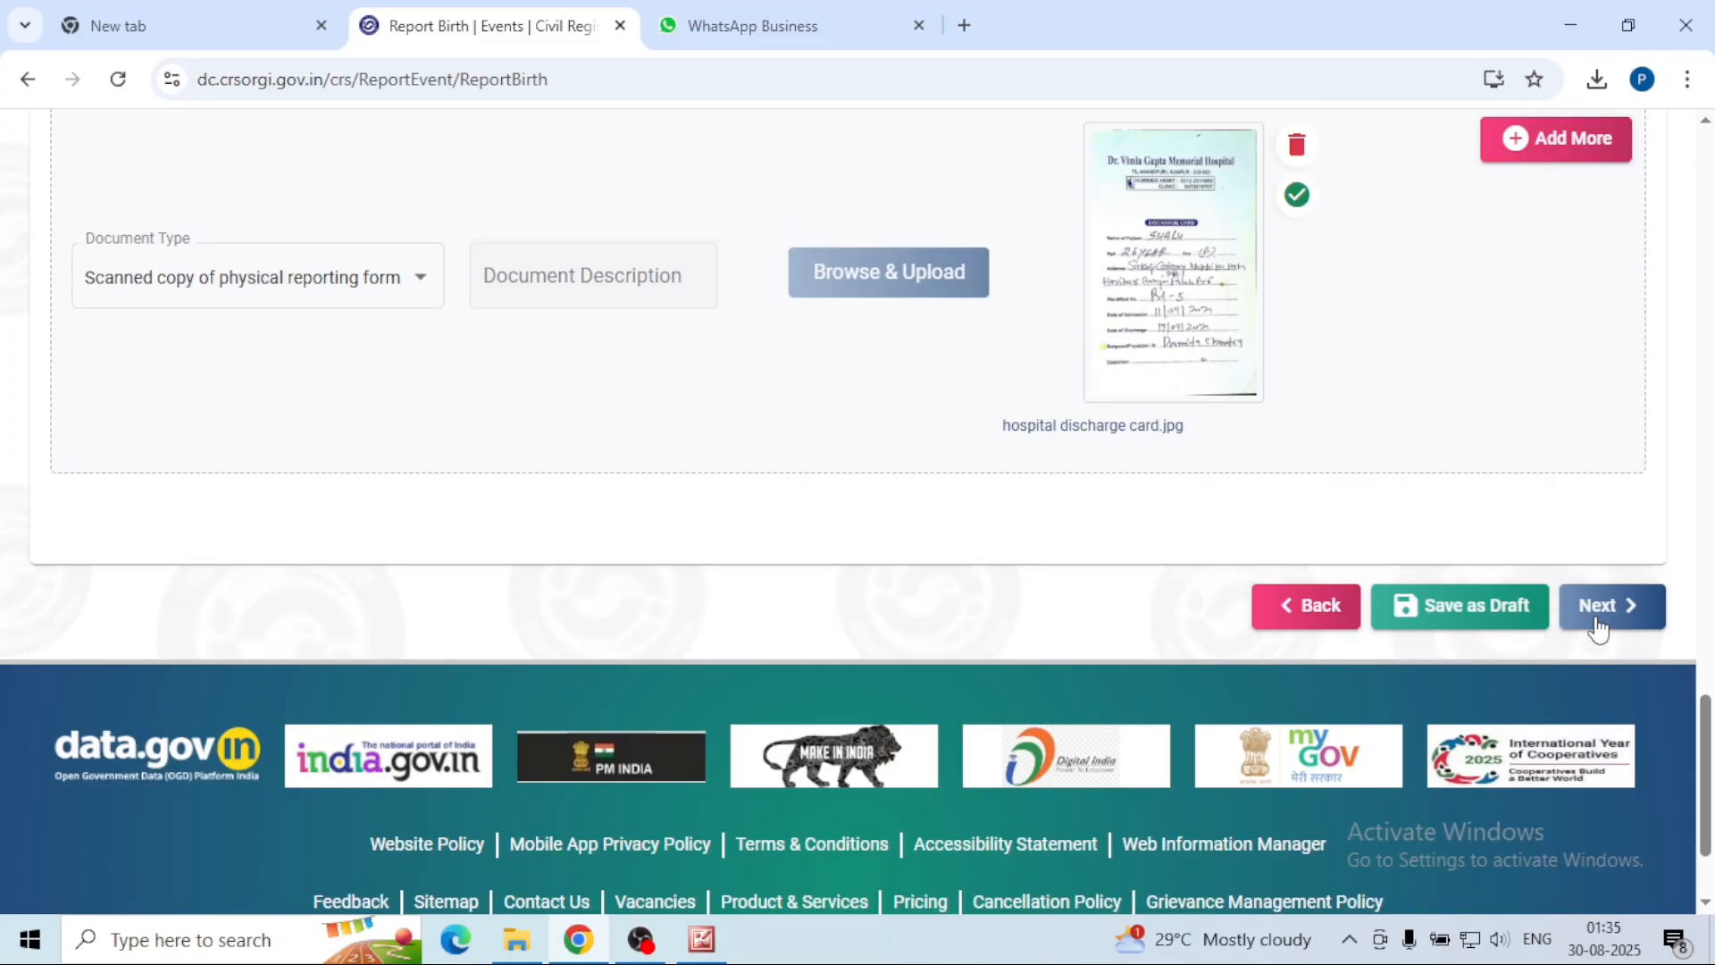
click(1597, 607)
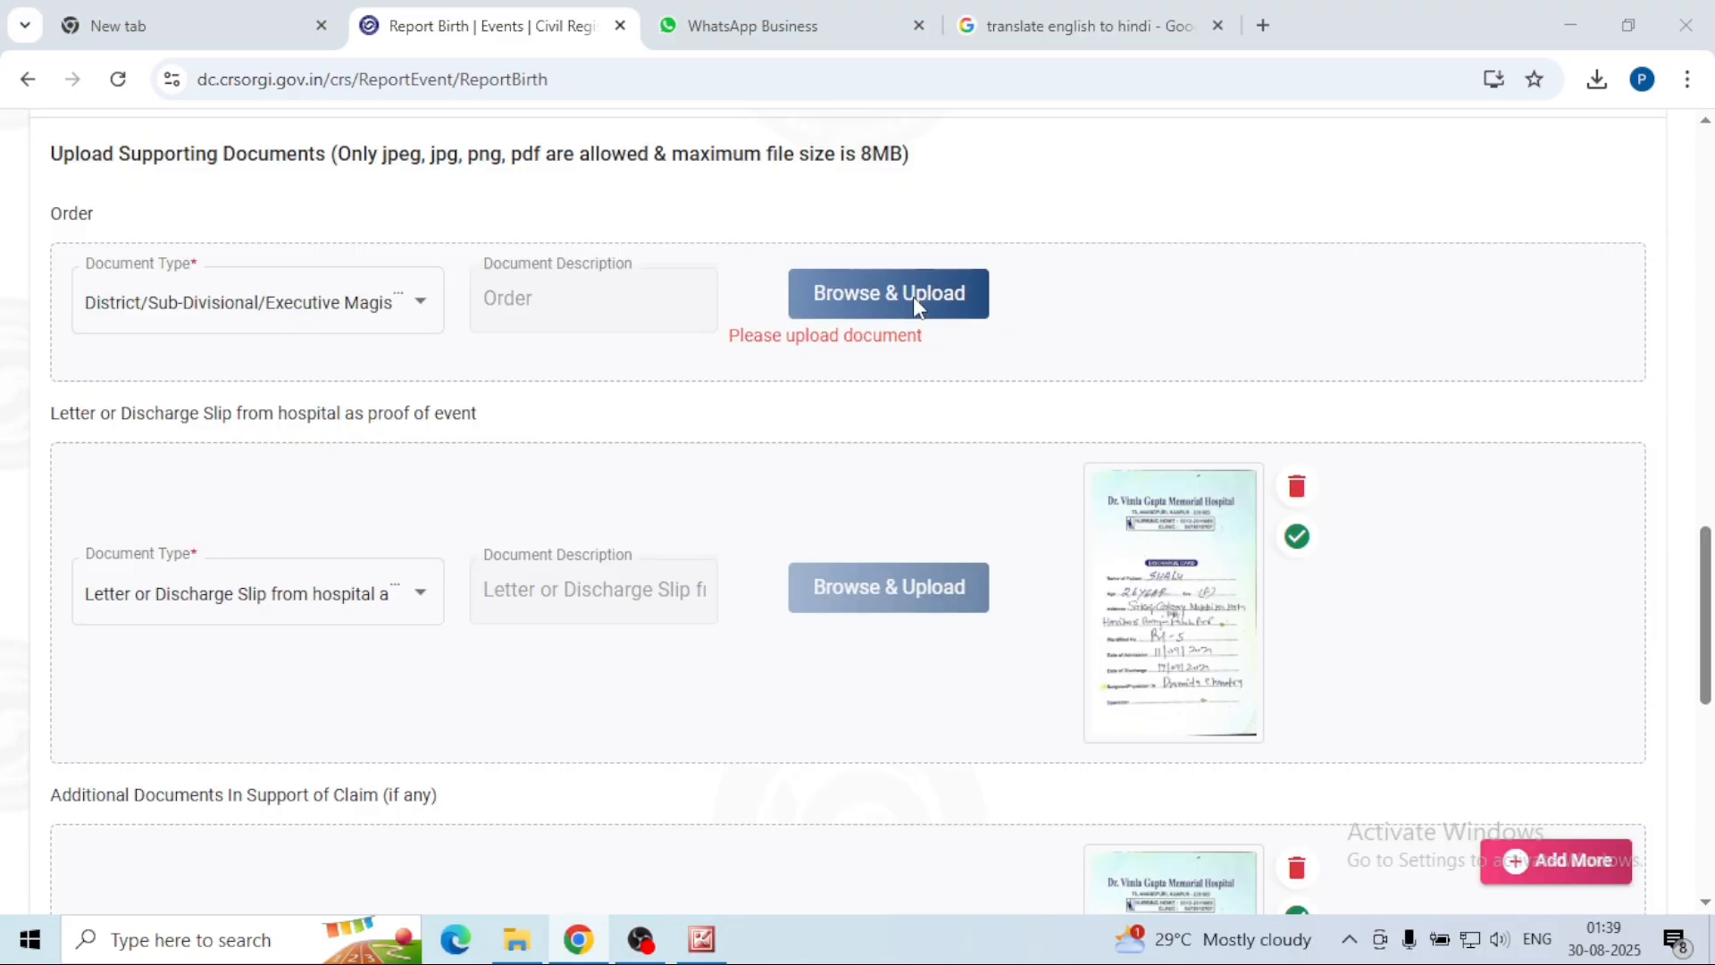
click(913, 296)
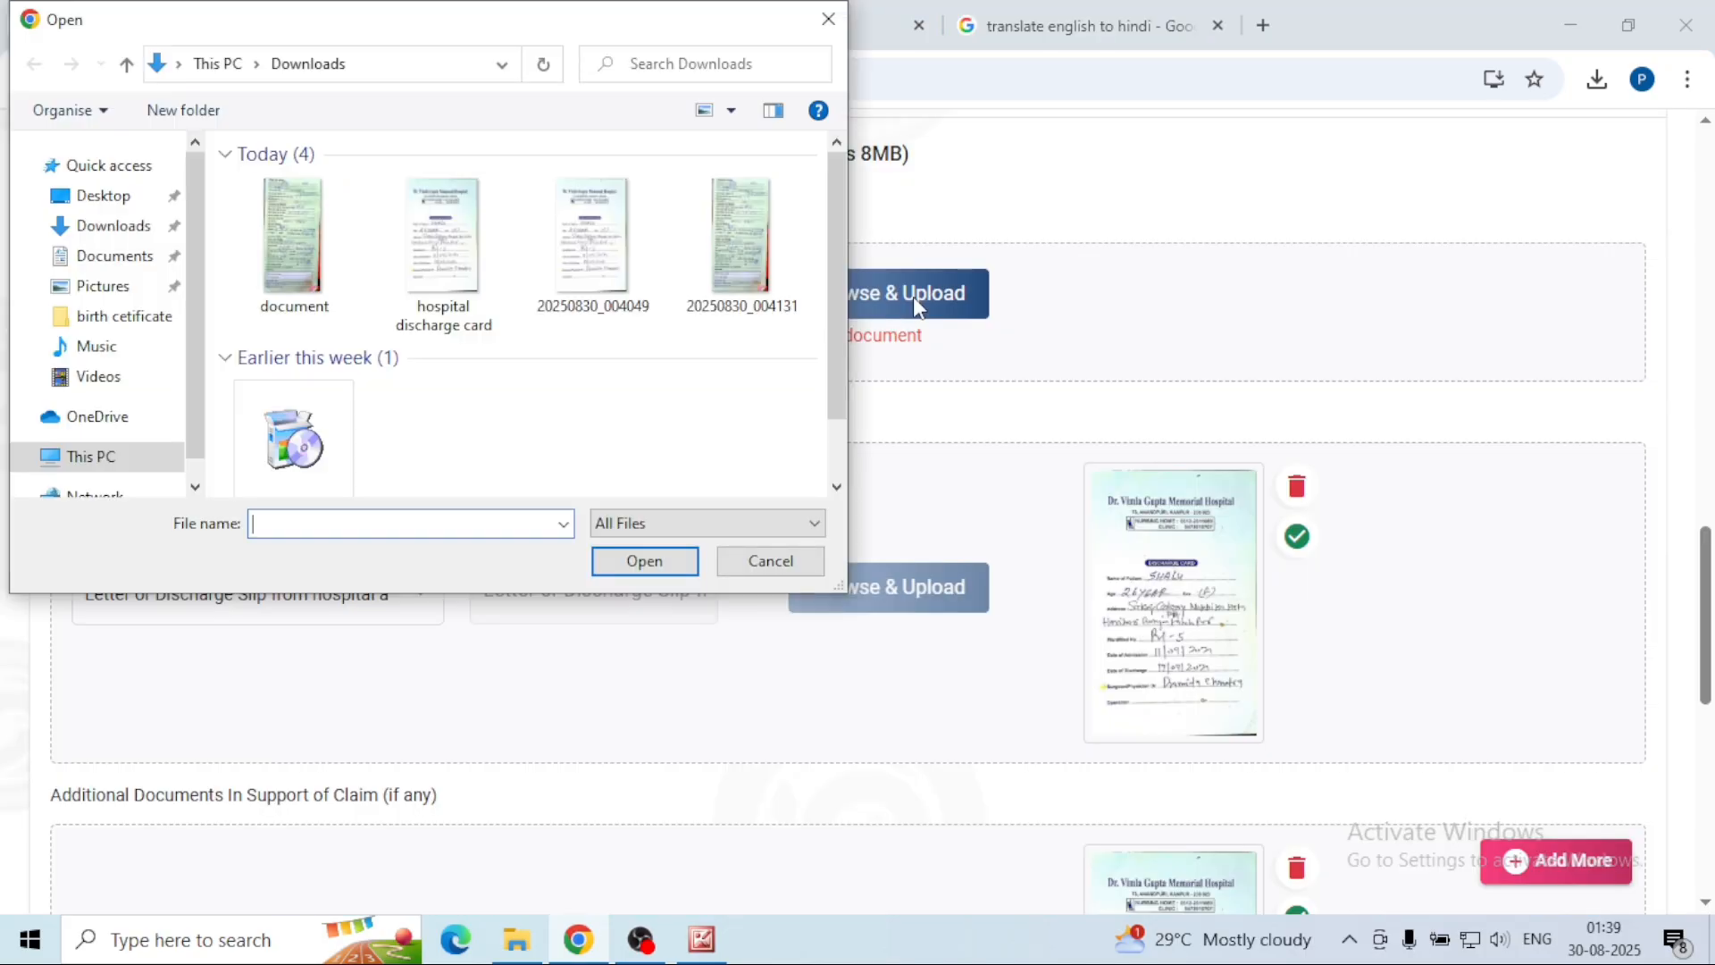
click(828, 19)
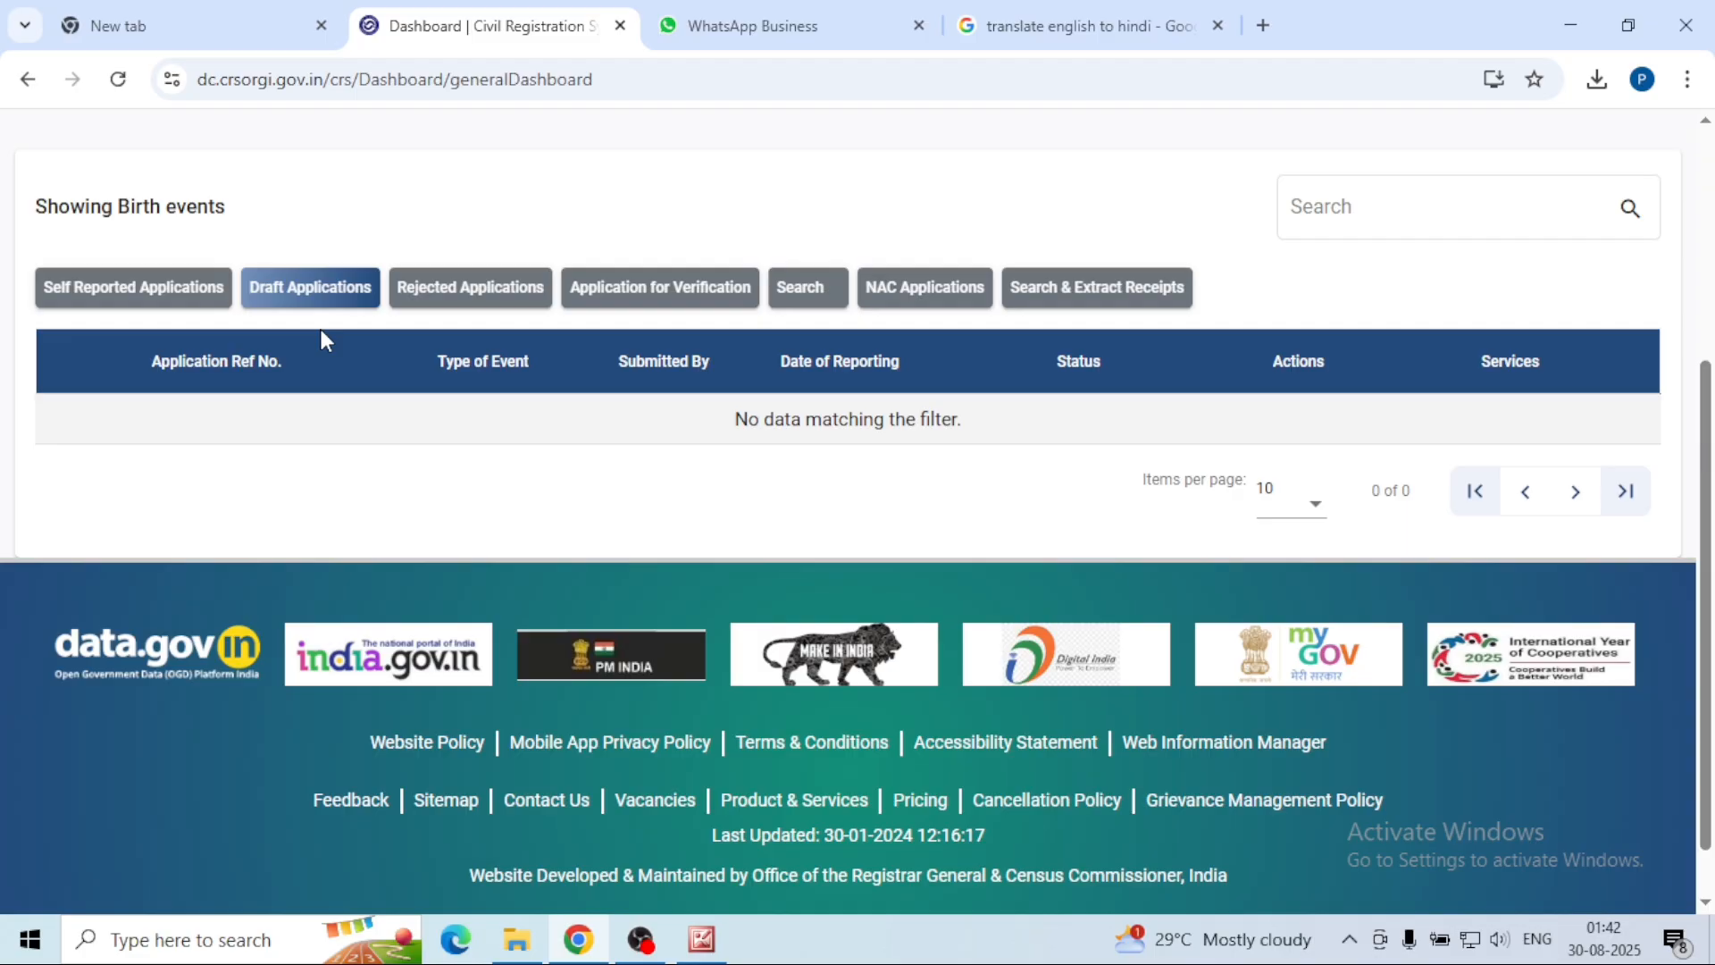
Step: Show the Search & Extract Receipts list for Birth events on the dashboard
click(1097, 287)
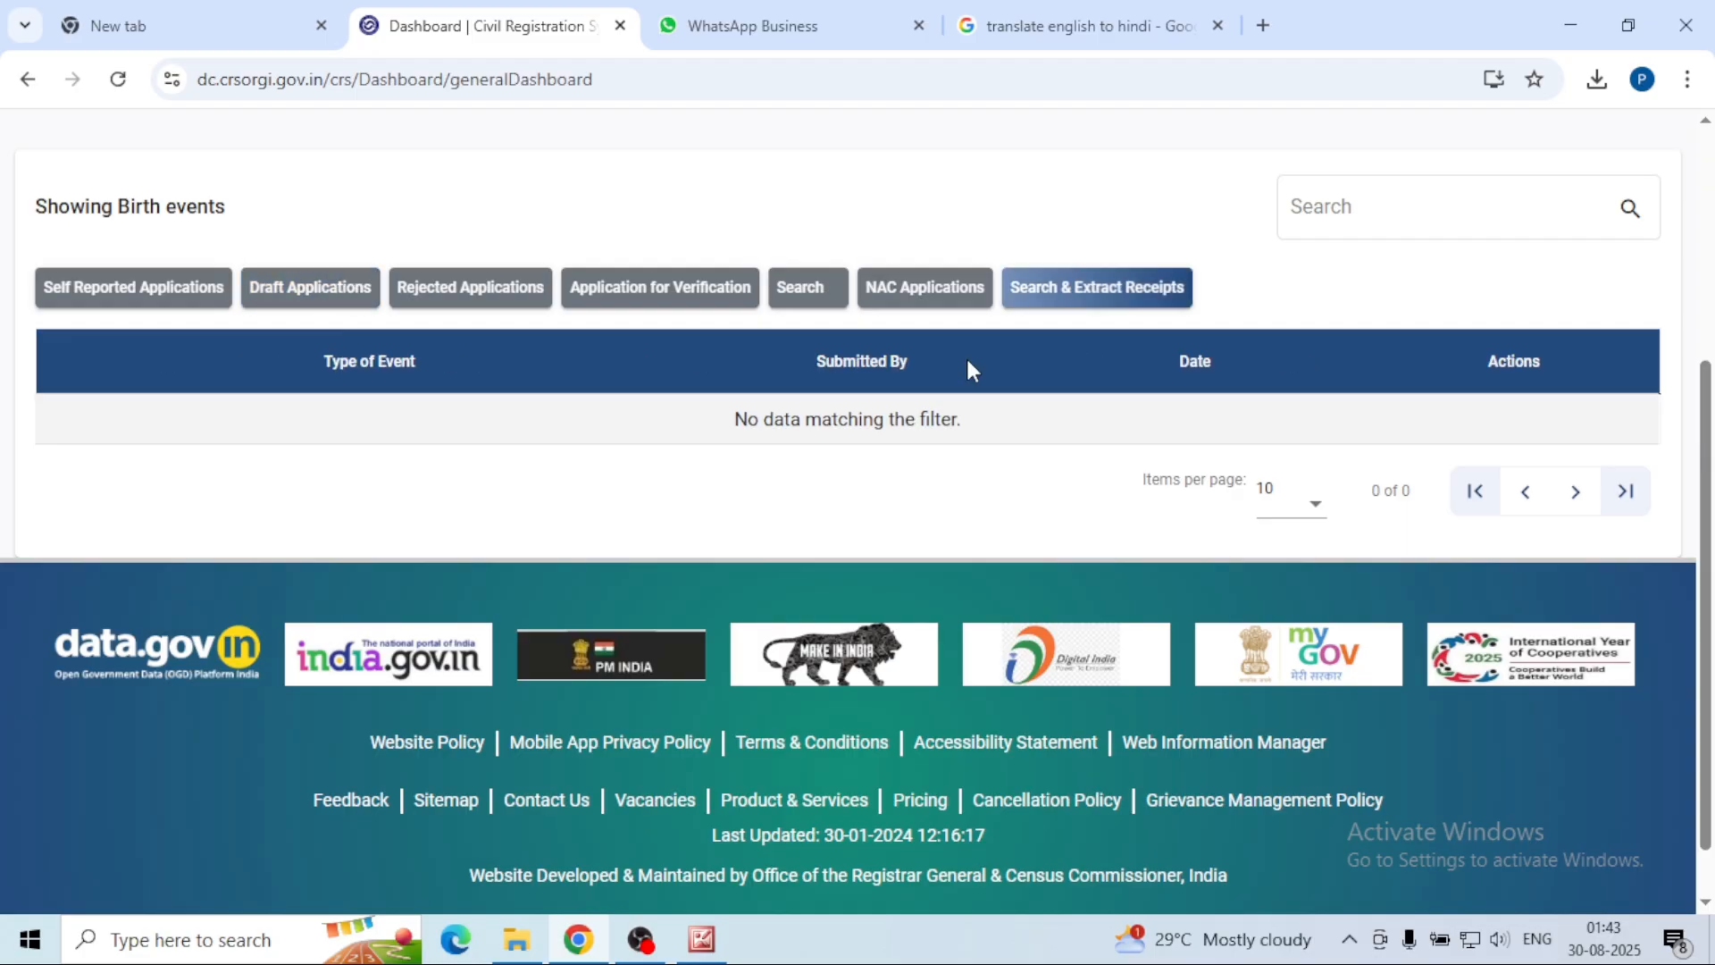